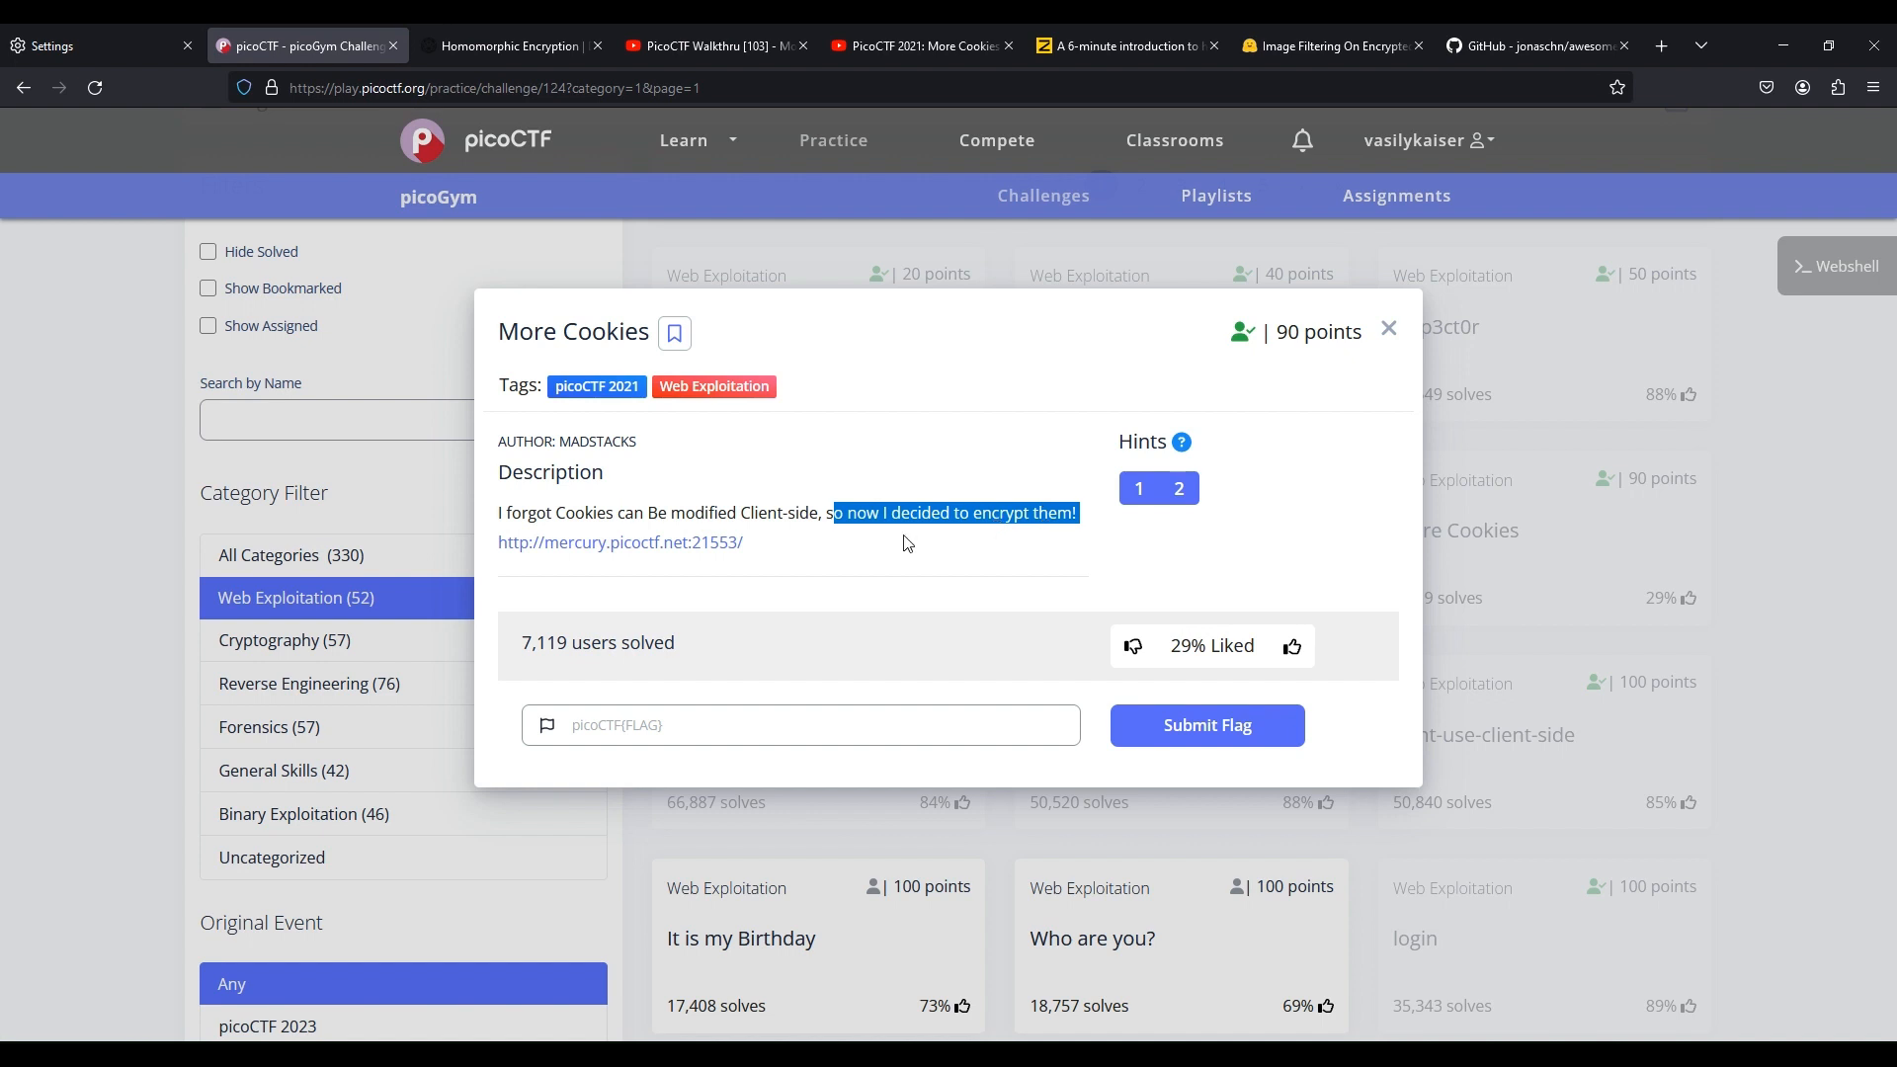
Open the challenge's web instance, then the first hint's Wikipedia link on homomorphic encryption
{"action": "left_click", "coordinate": [716, 542]}
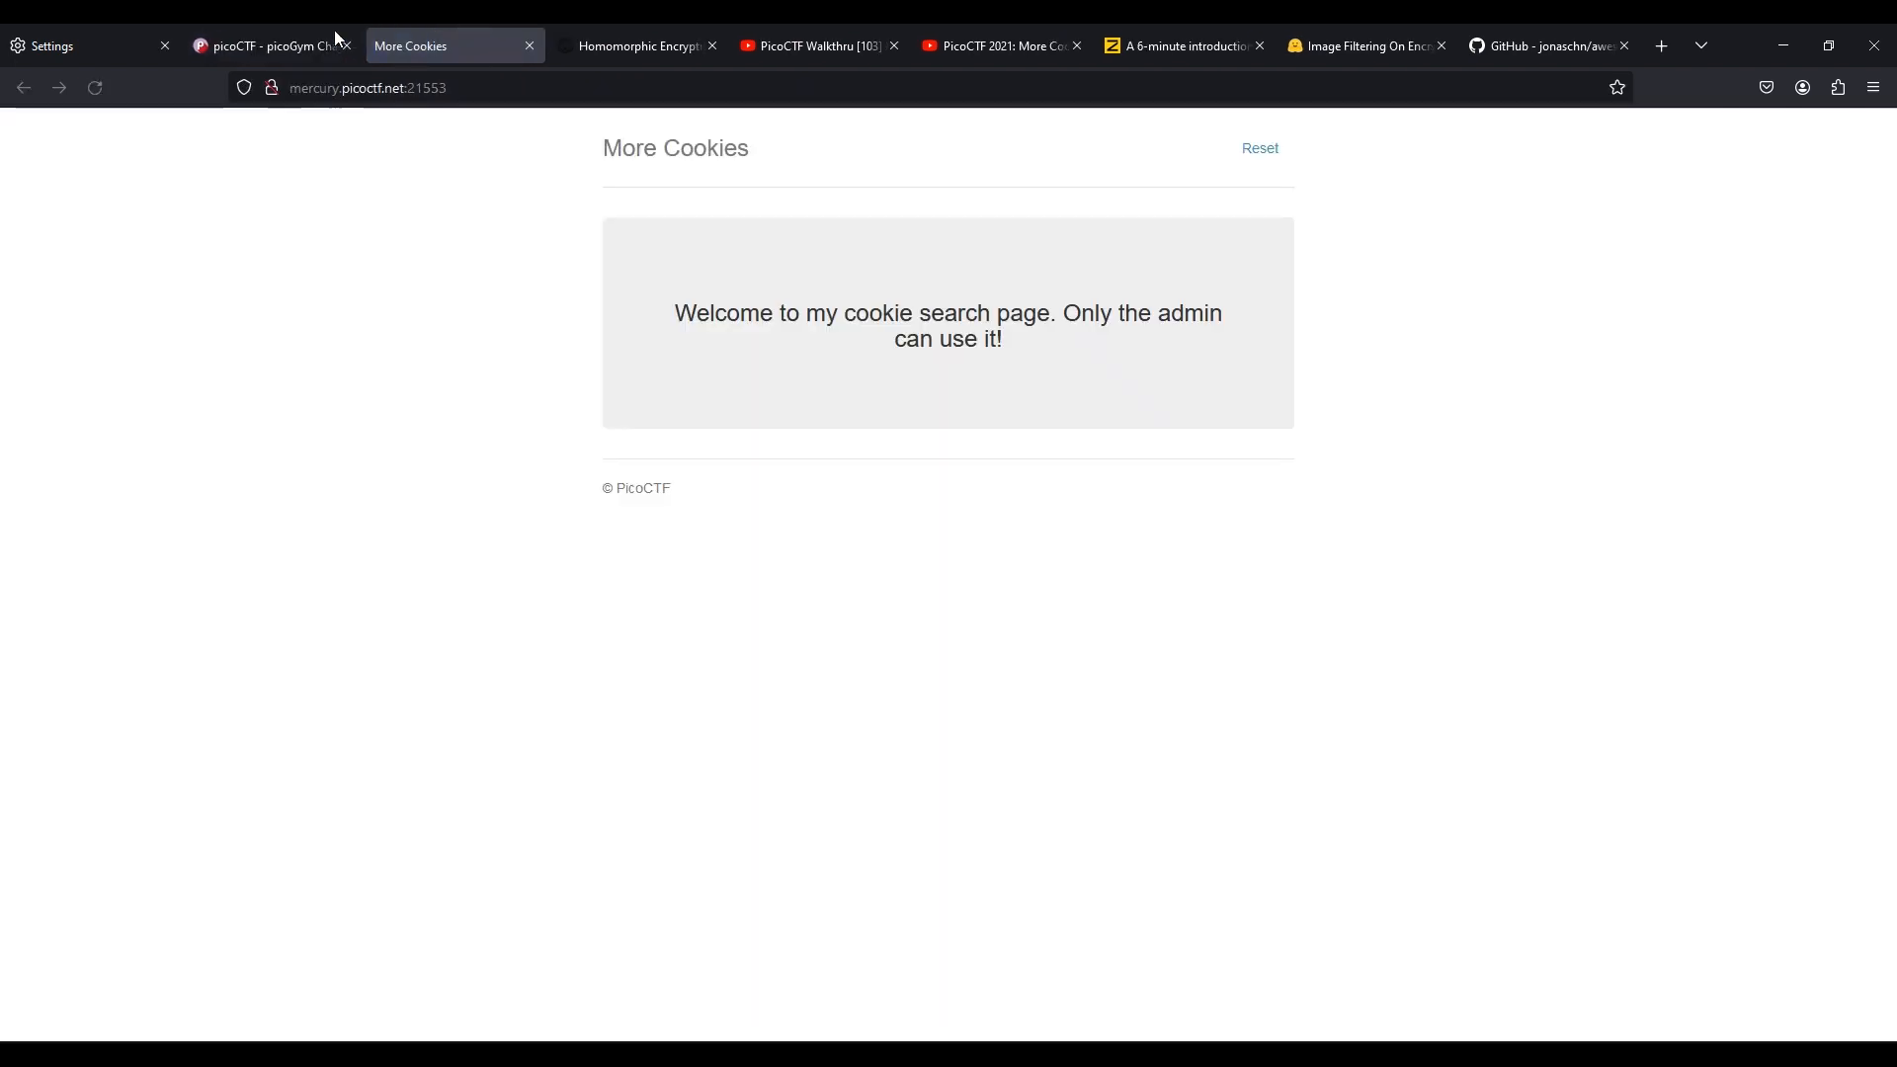
{"action": "left_click", "coordinate": [283, 36]}
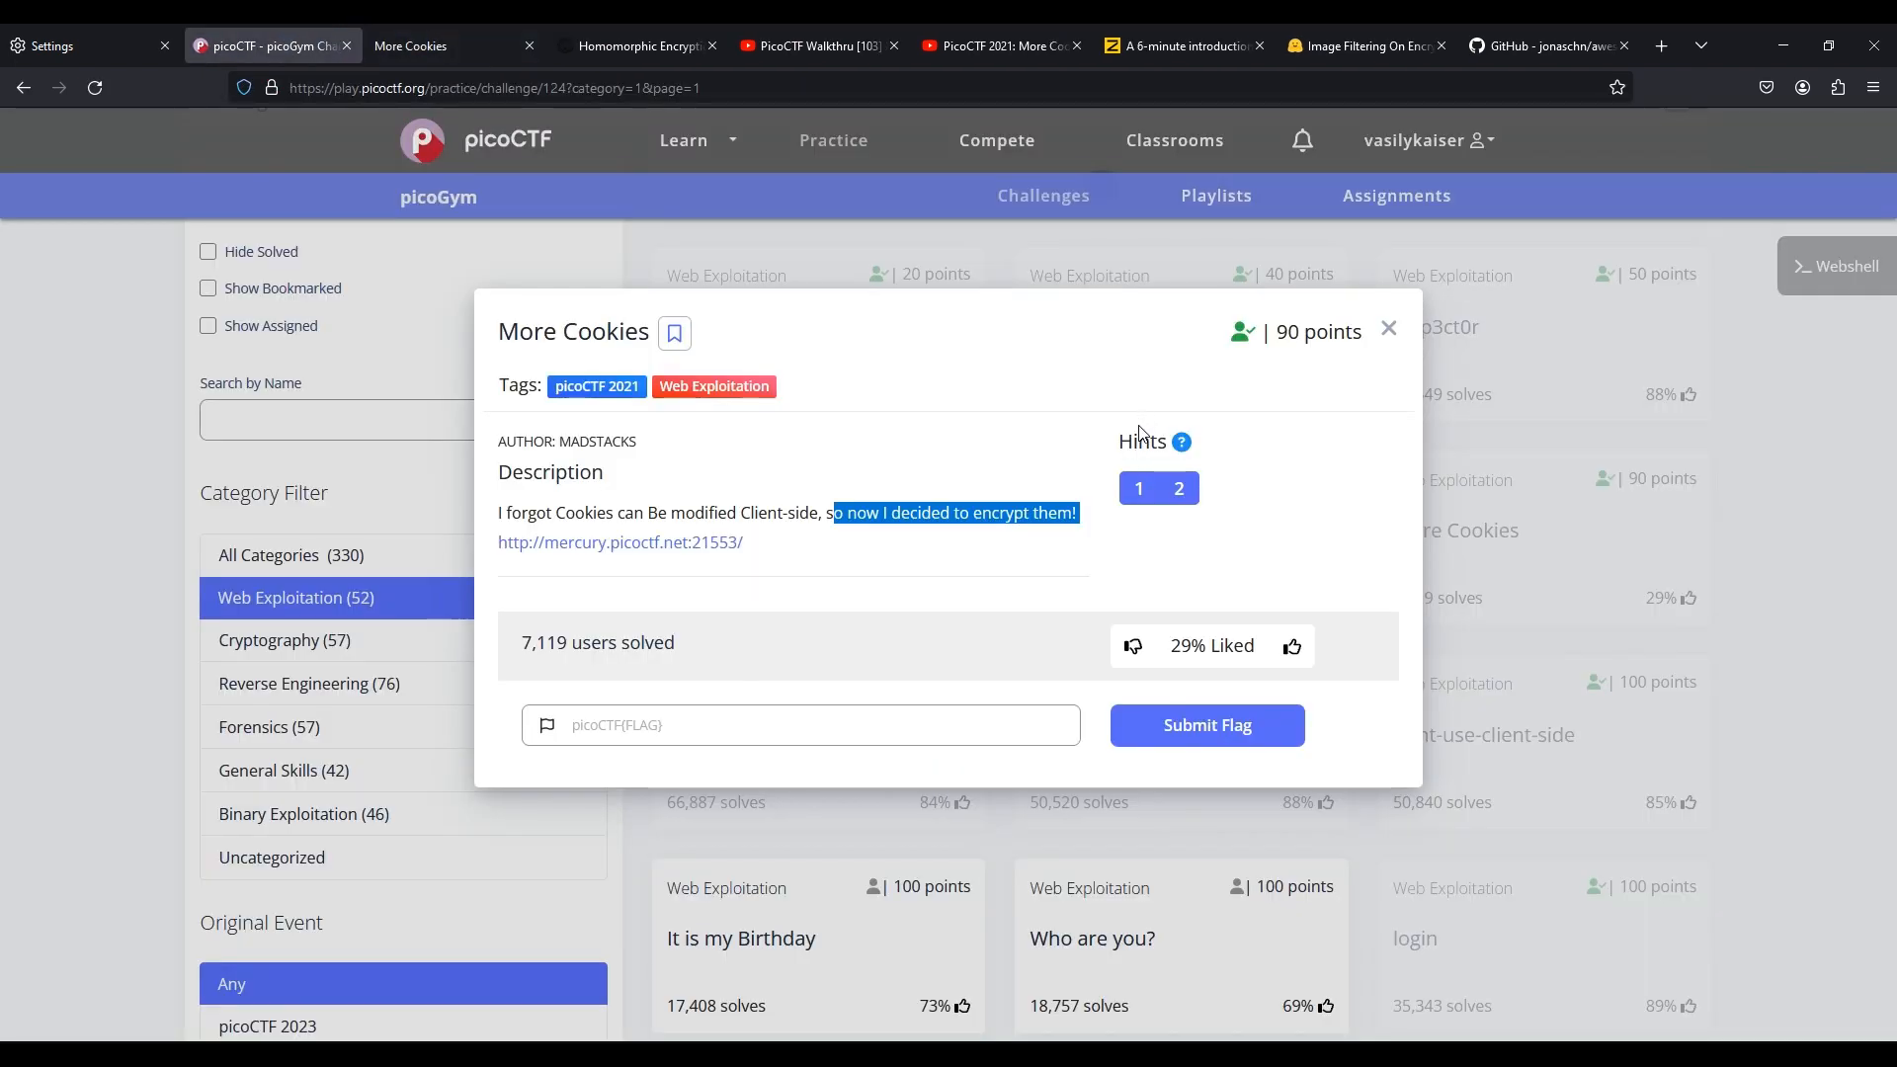
{"action": "left_click", "coordinate": [1137, 497]}
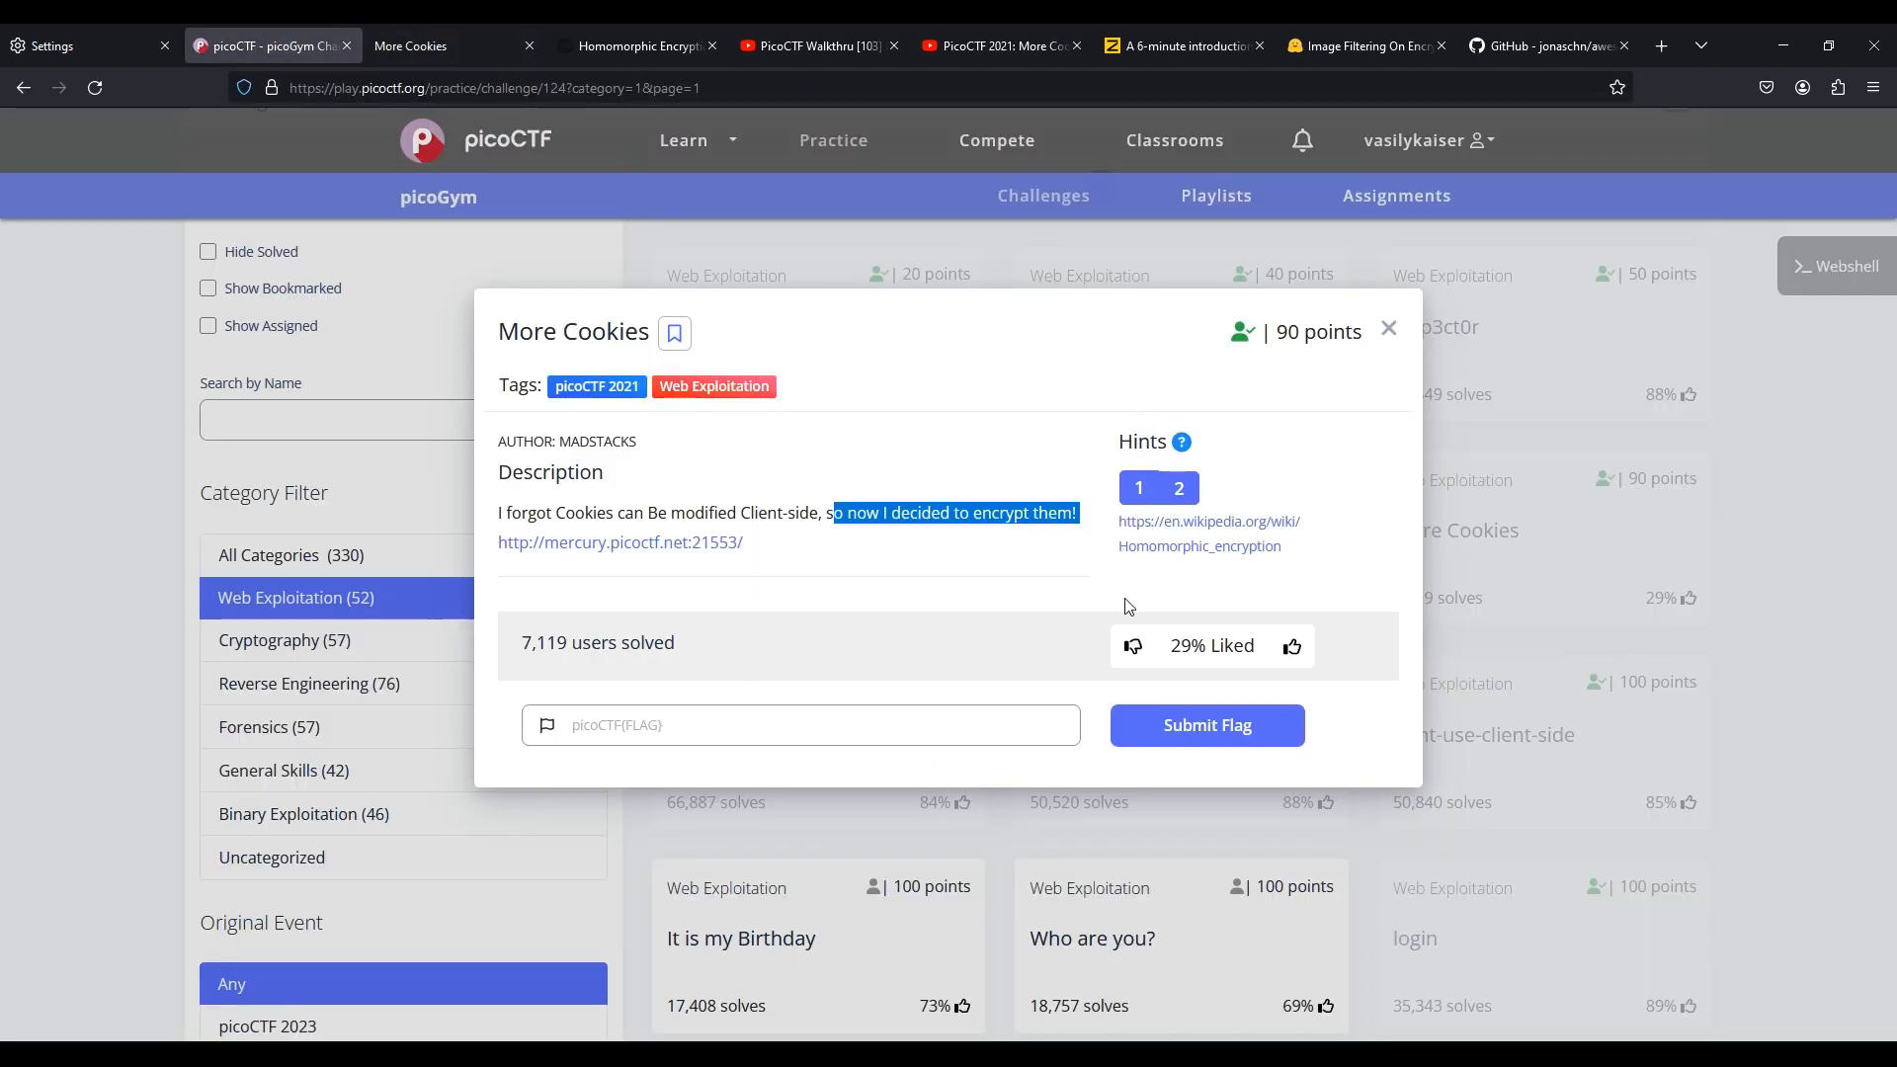
{"action": "left_click", "coordinate": [1199, 549]}
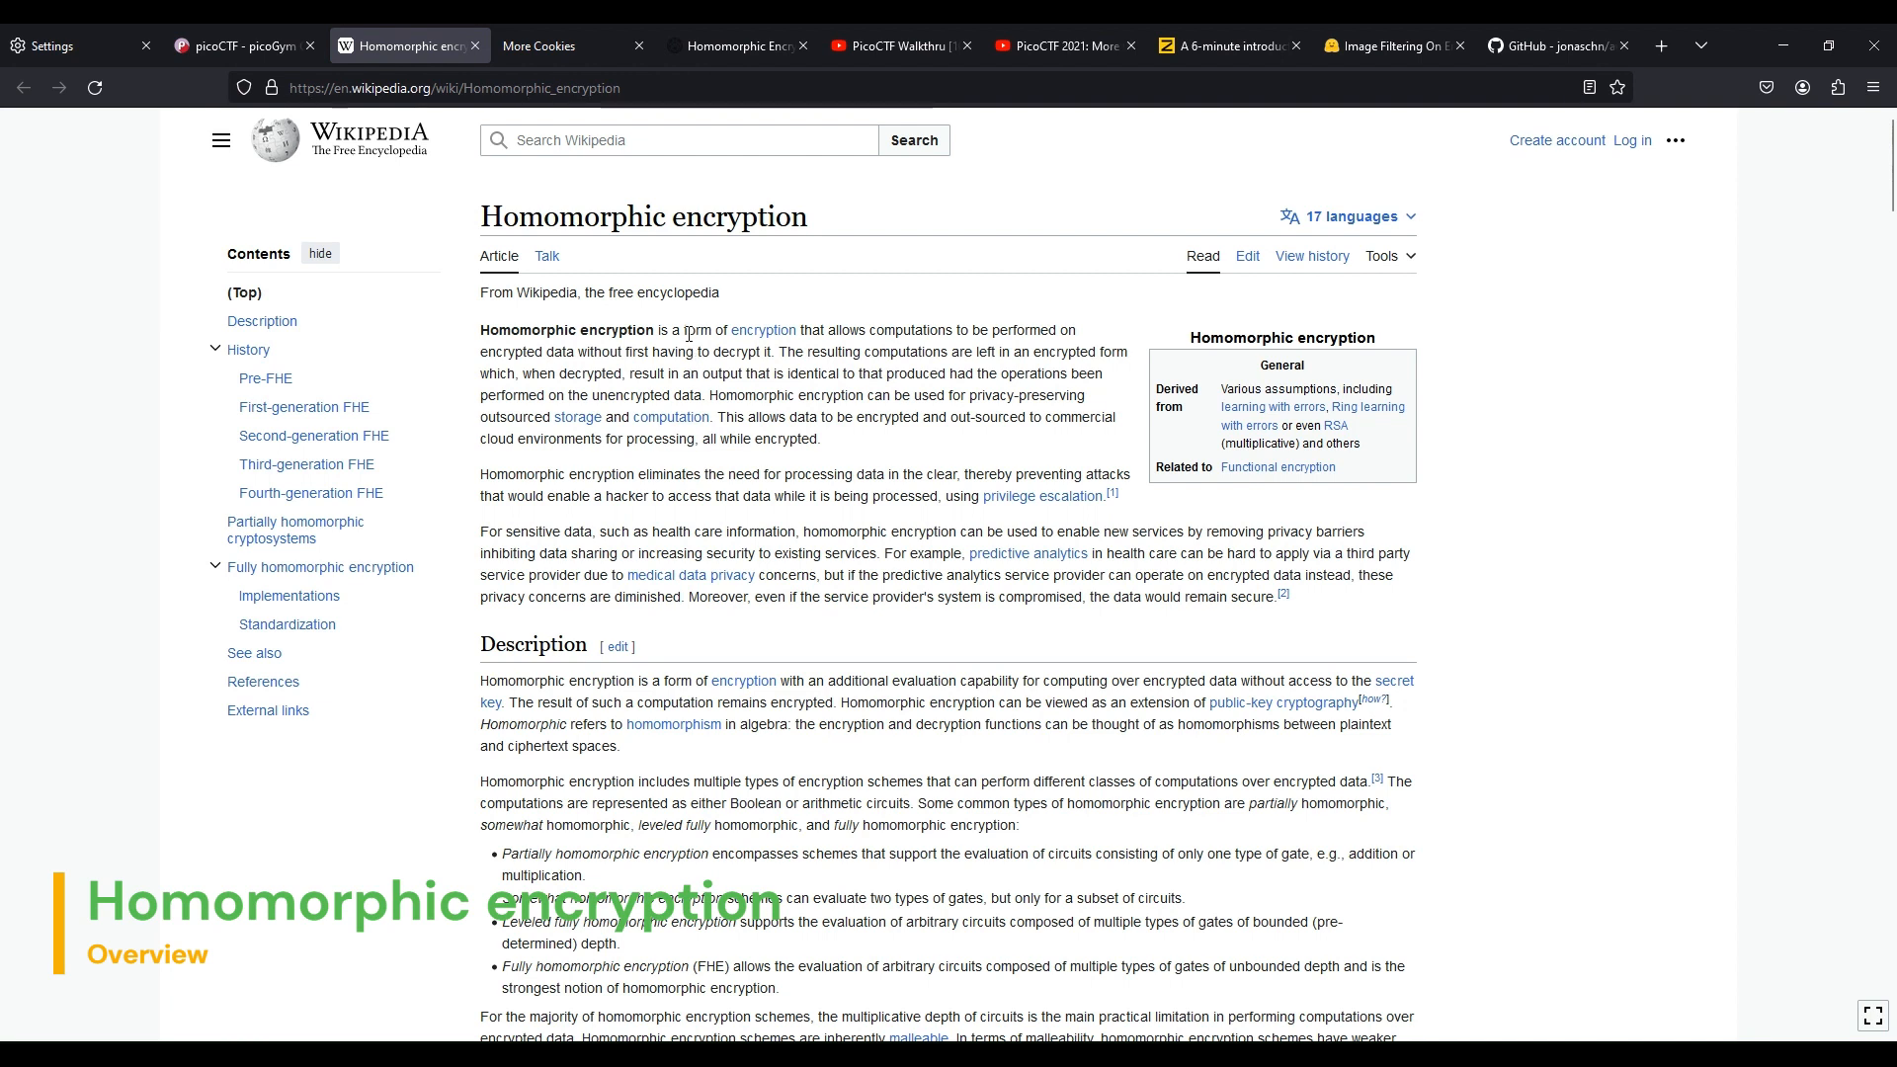
Read through the Wikipedia article on homomorphic encryption
{"action": "left_click_drag", "start_coordinate": [685, 334], "coordinate": [776, 356]}
{"action": "scroll", "coordinate": [816, 446], "scroll_direction": "down", "scroll_amount": 8}
{"action": "scroll", "coordinate": [816, 445], "scroll_direction": "up", "scroll_amount": 8}
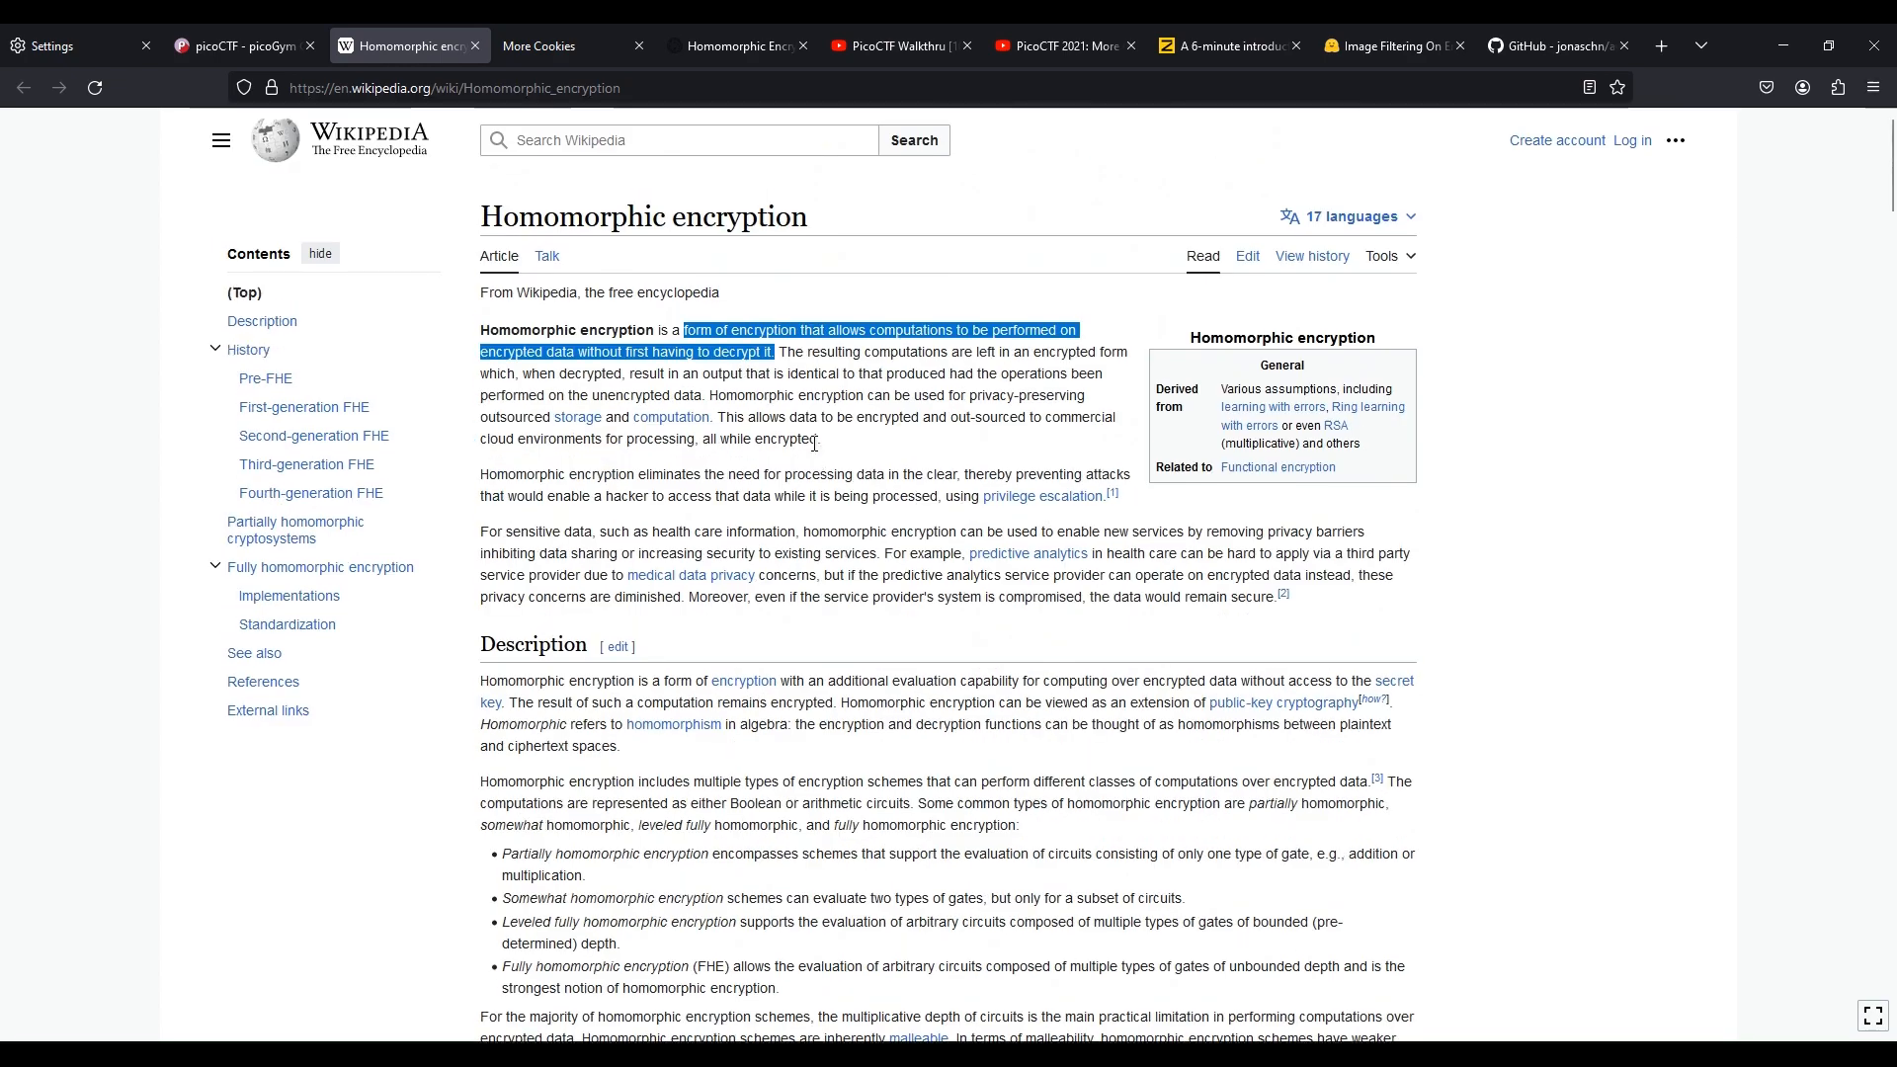
{"action": "scroll", "coordinate": [816, 446], "scroll_direction": "down", "scroll_amount": 10}
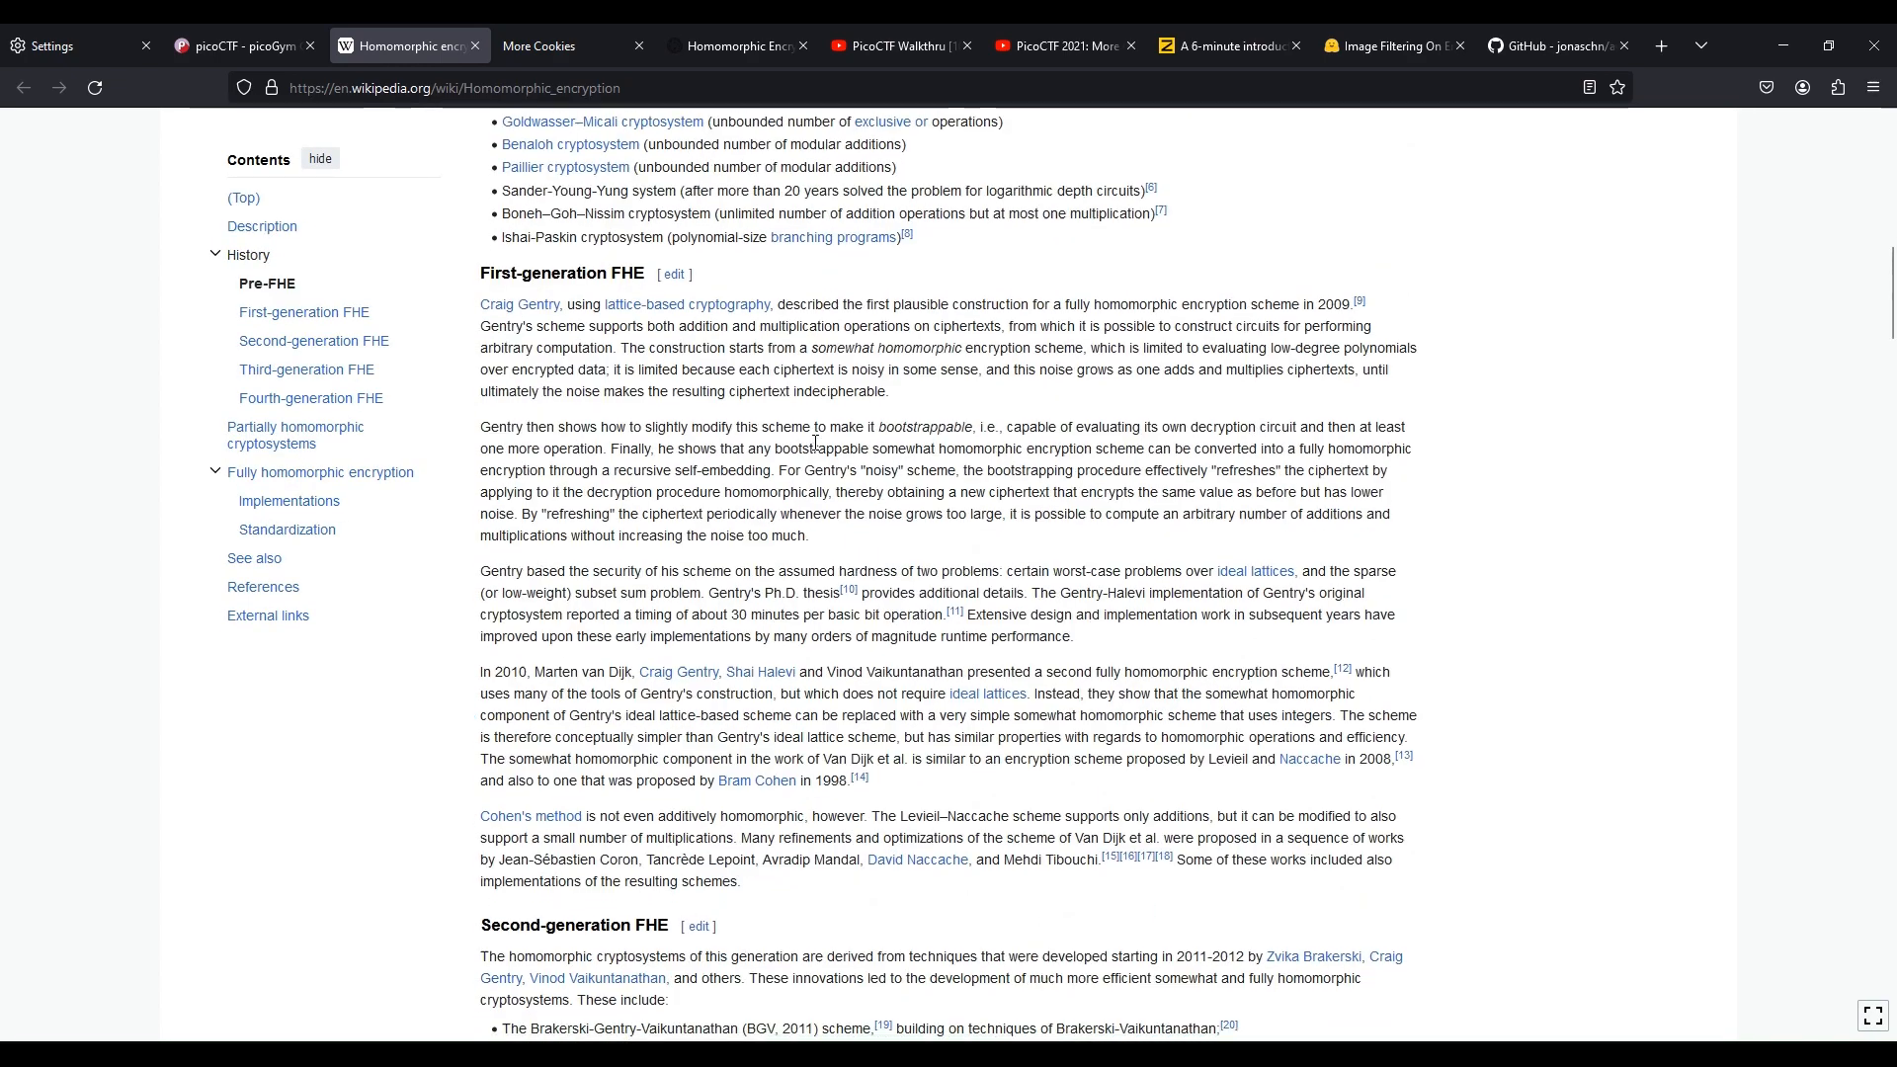
{"action": "scroll", "coordinate": [815, 442], "scroll_direction": "down", "scroll_amount": 15}
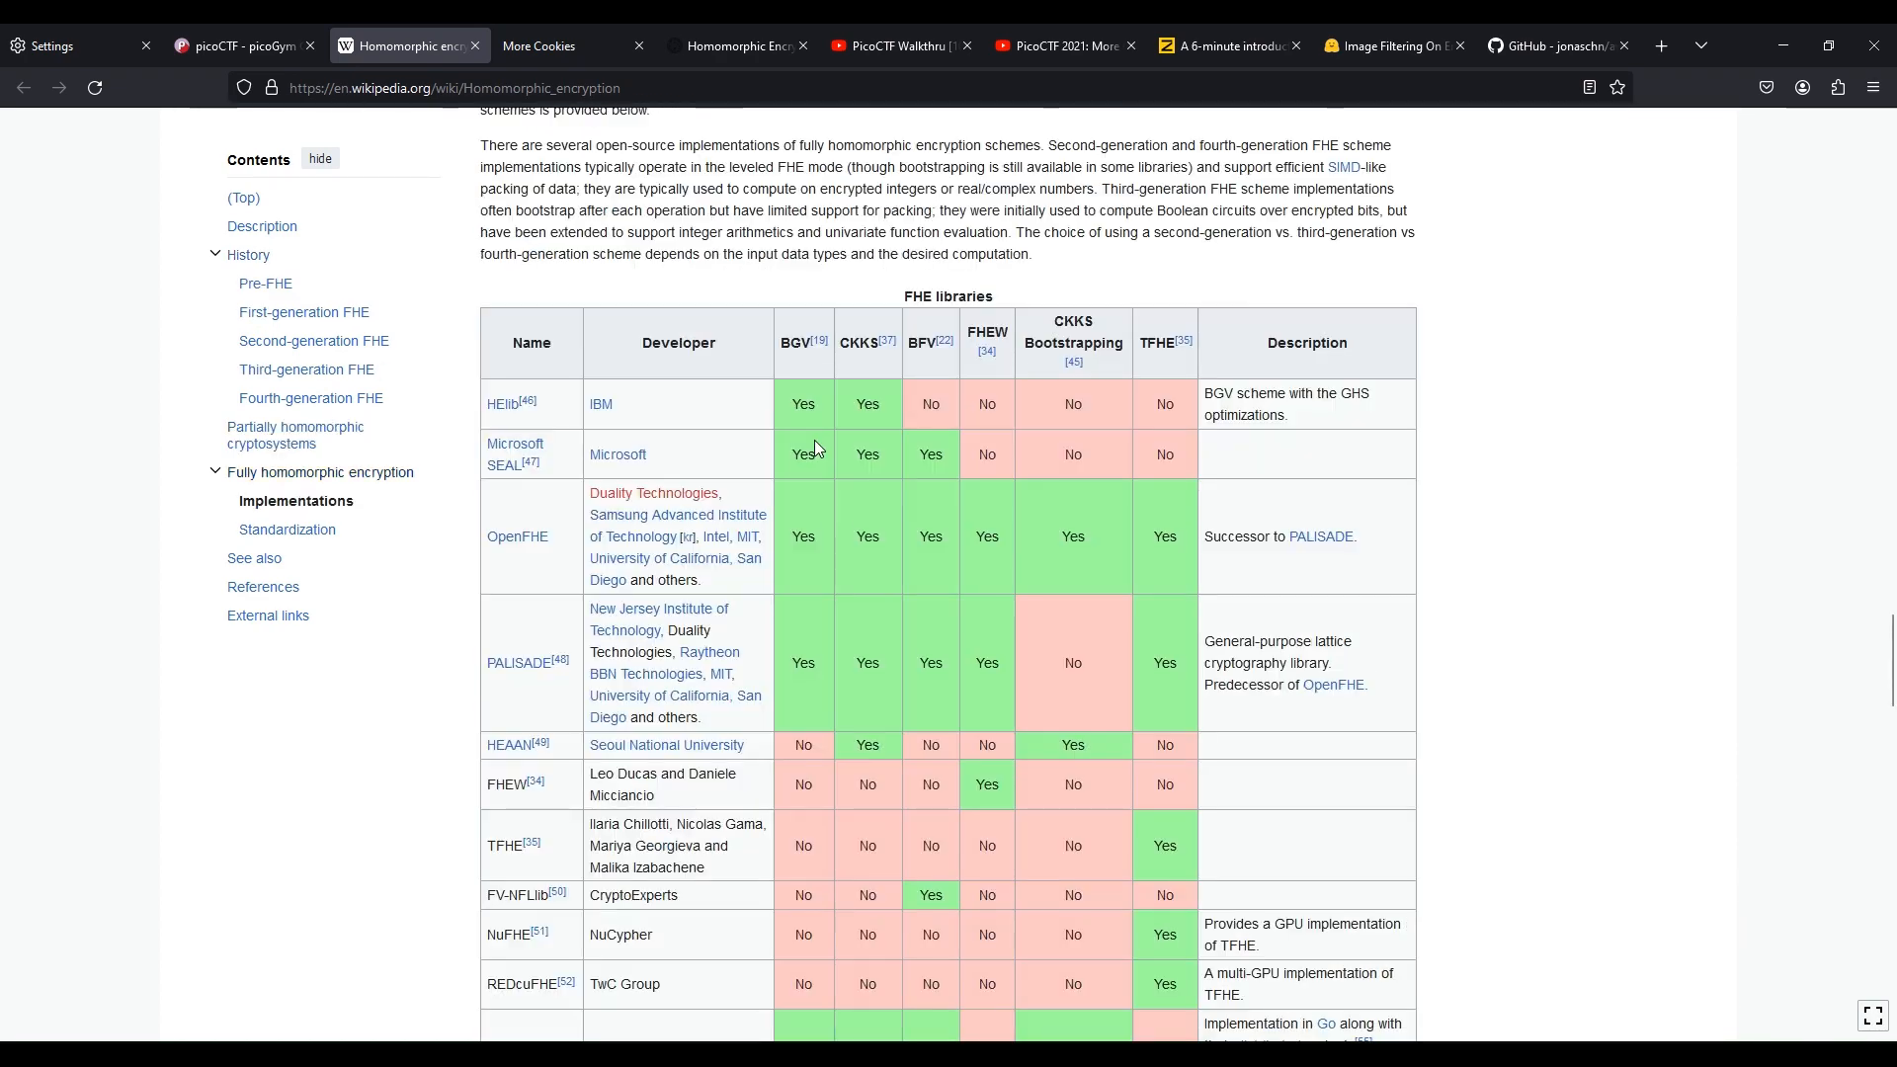
{"action": "scroll", "coordinate": [814, 441], "scroll_direction": "up", "scroll_amount": 10}
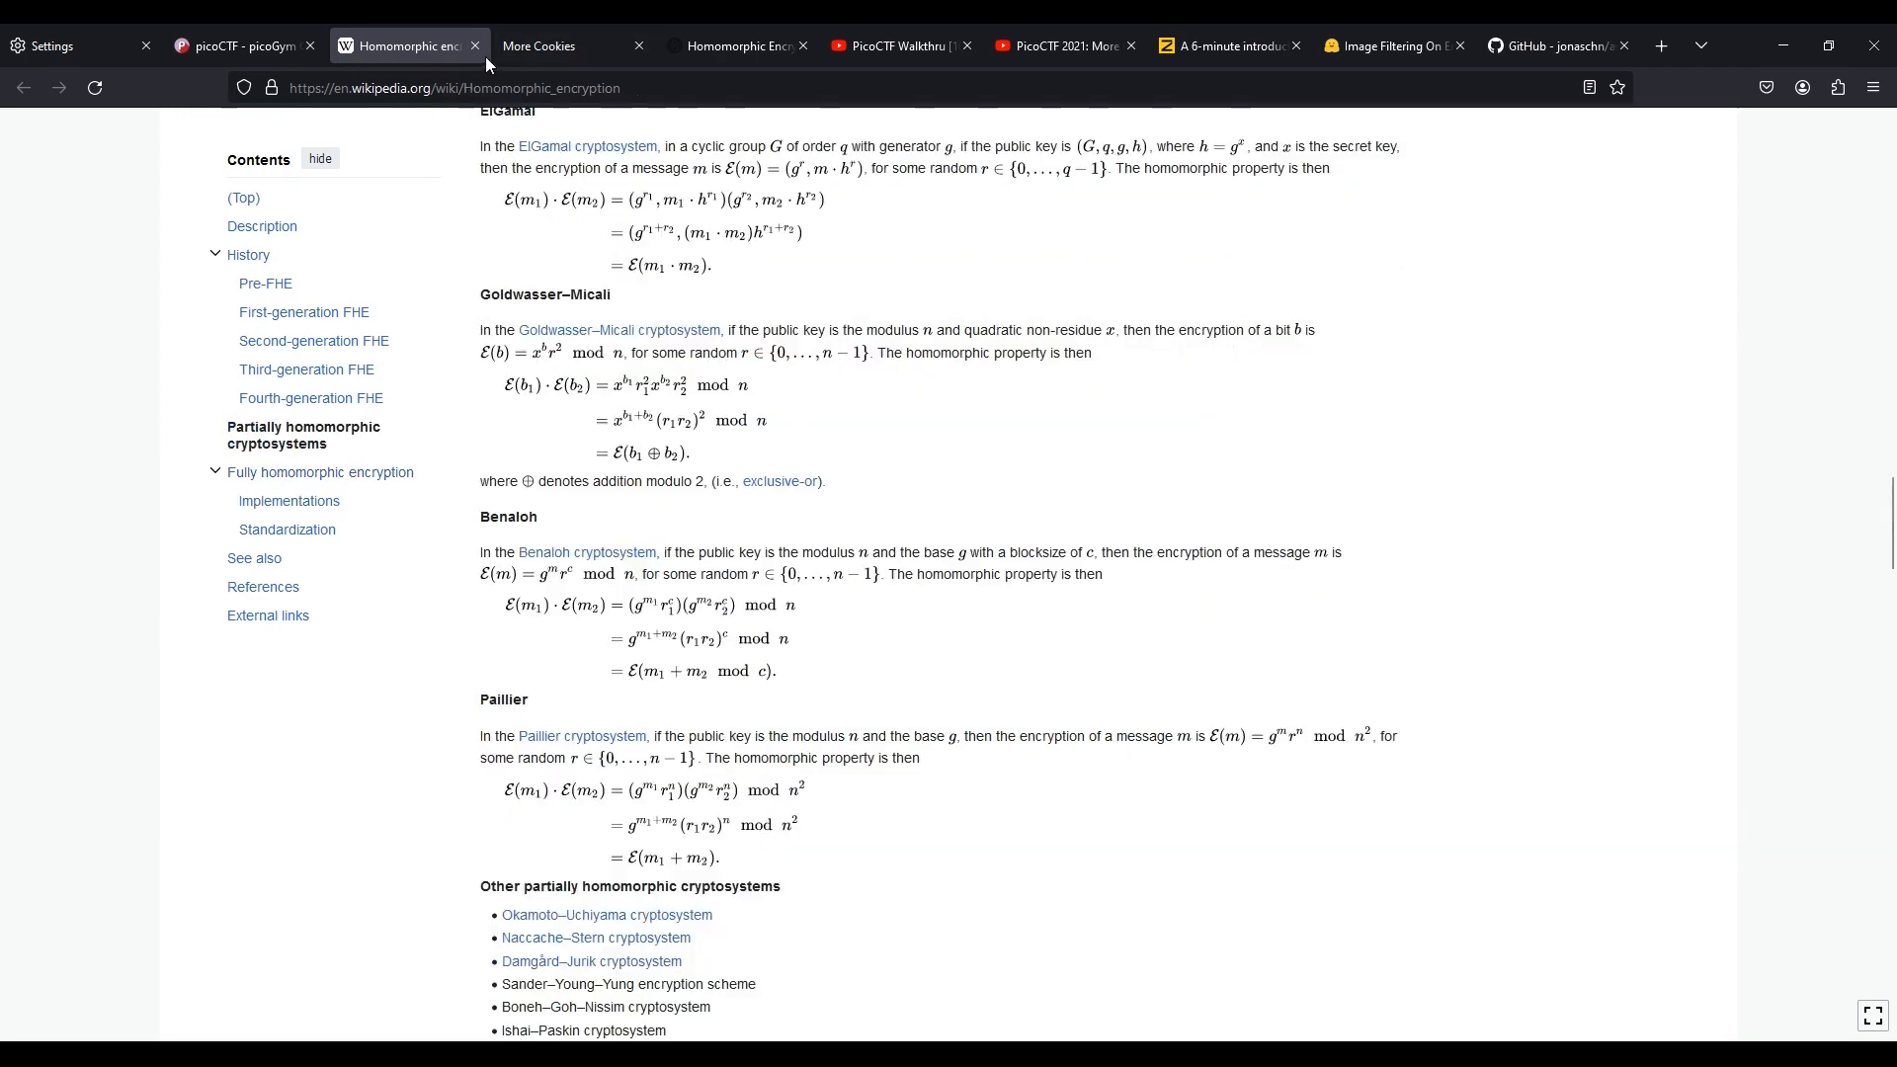
Close the Wikipedia tab and read the Properties section on malleability in the Brilliant article
{"action": "left_click", "coordinate": [474, 46]}
{"action": "left_click", "coordinate": [533, 42]}
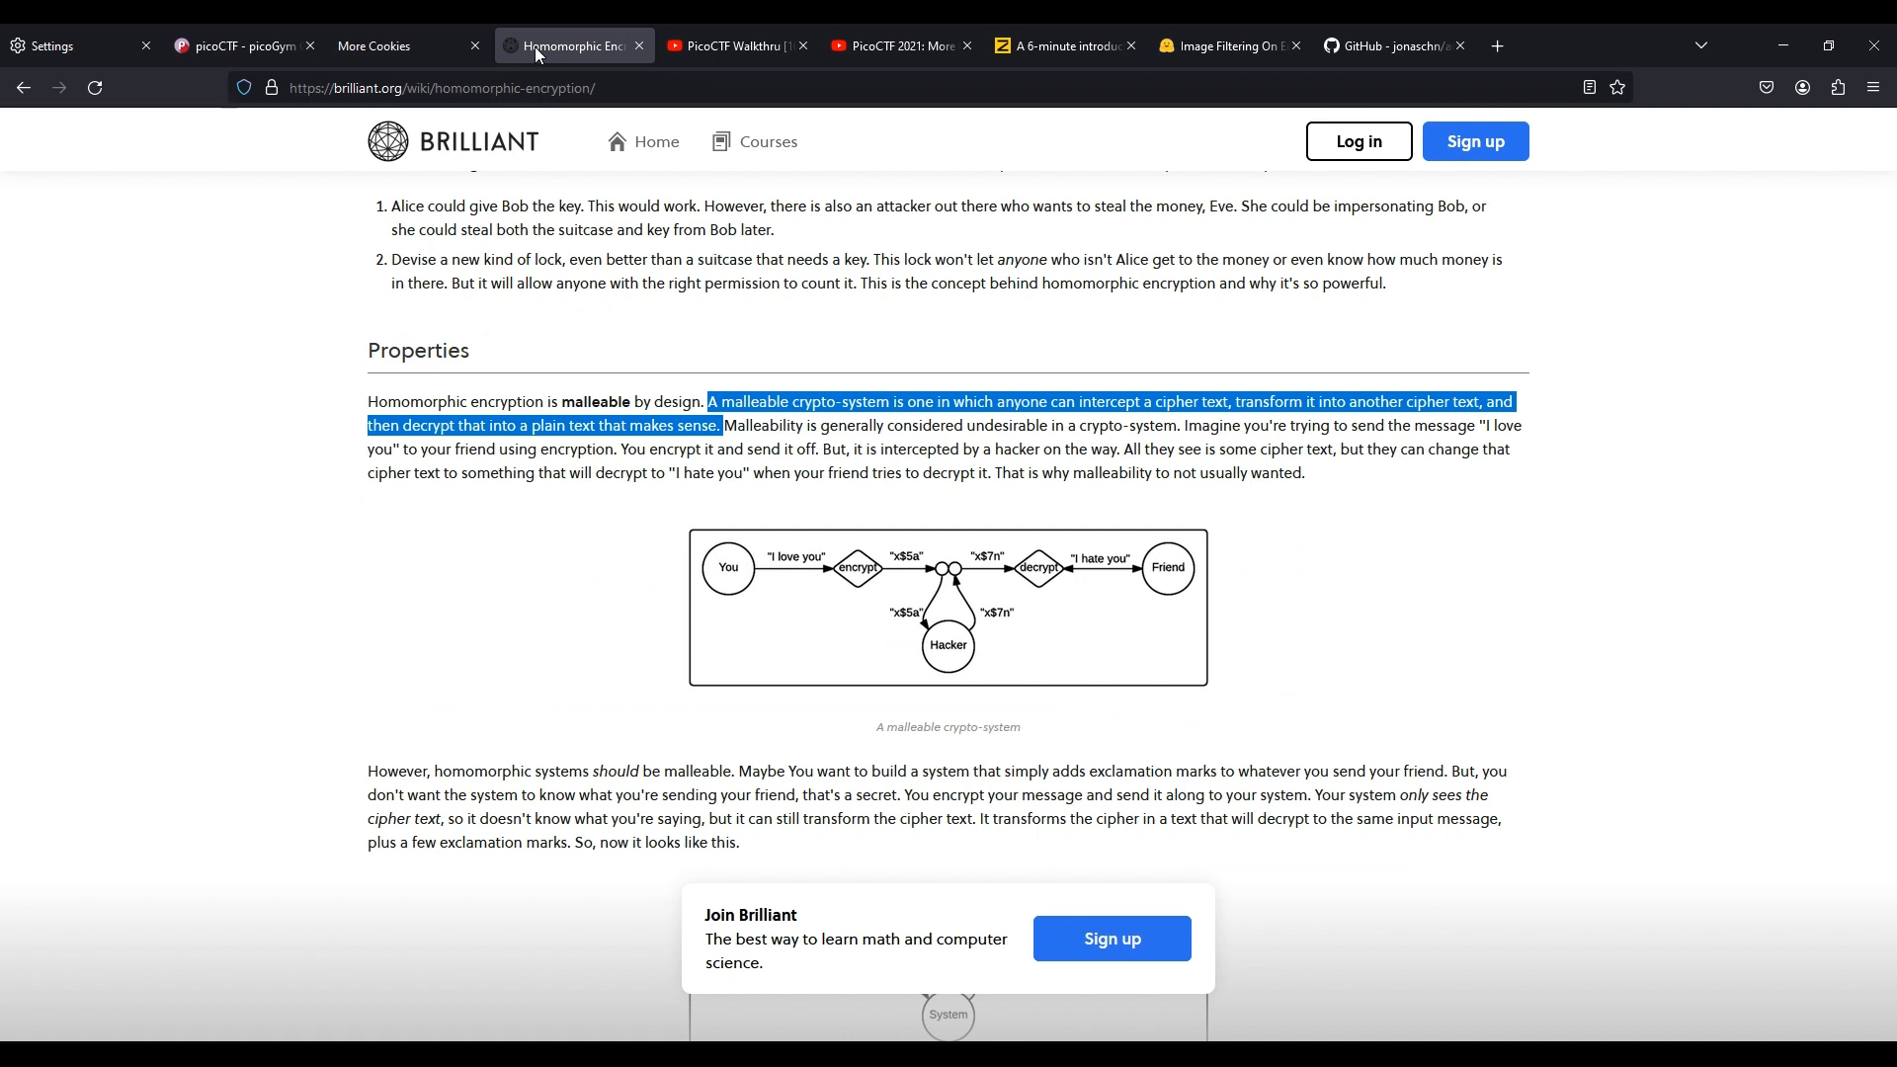
{"action": "left_click", "coordinate": [428, 397]}
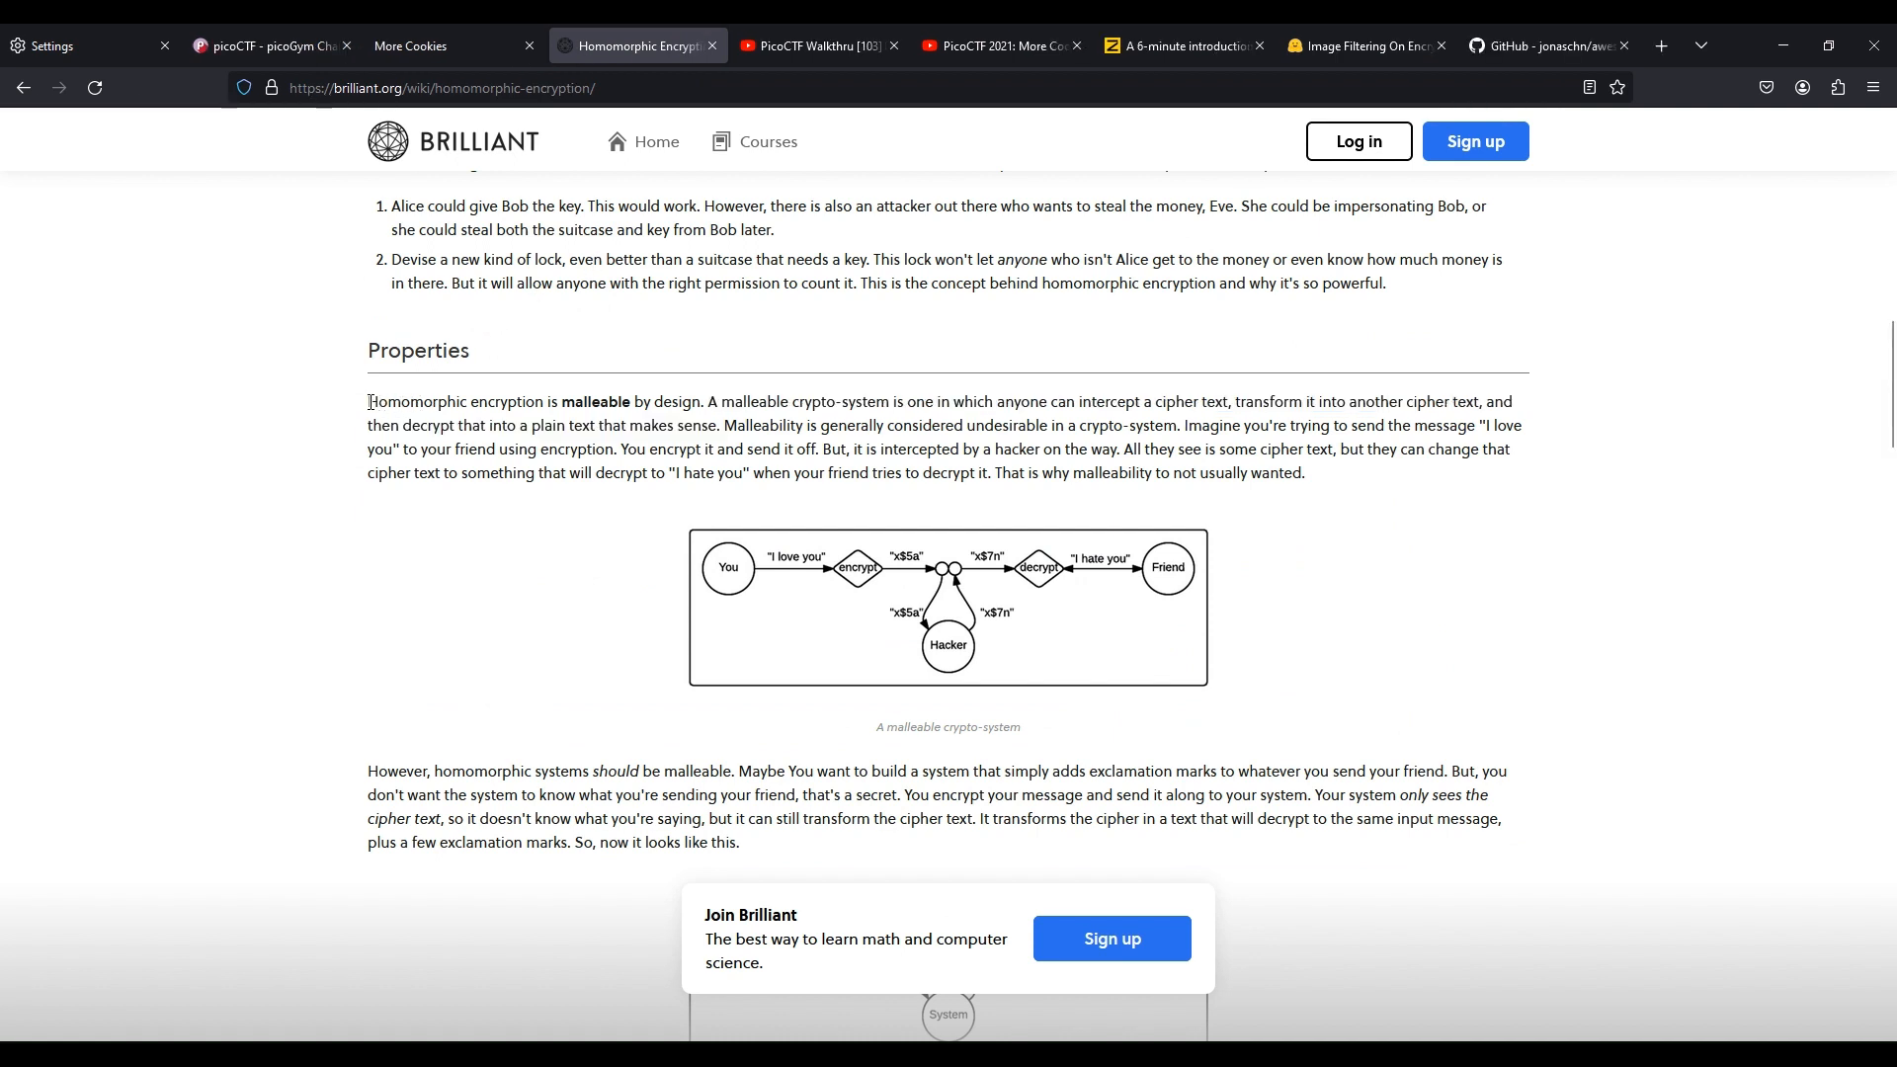
{"action": "left_click_drag", "start_coordinate": [379, 402], "coordinate": [1481, 404]}
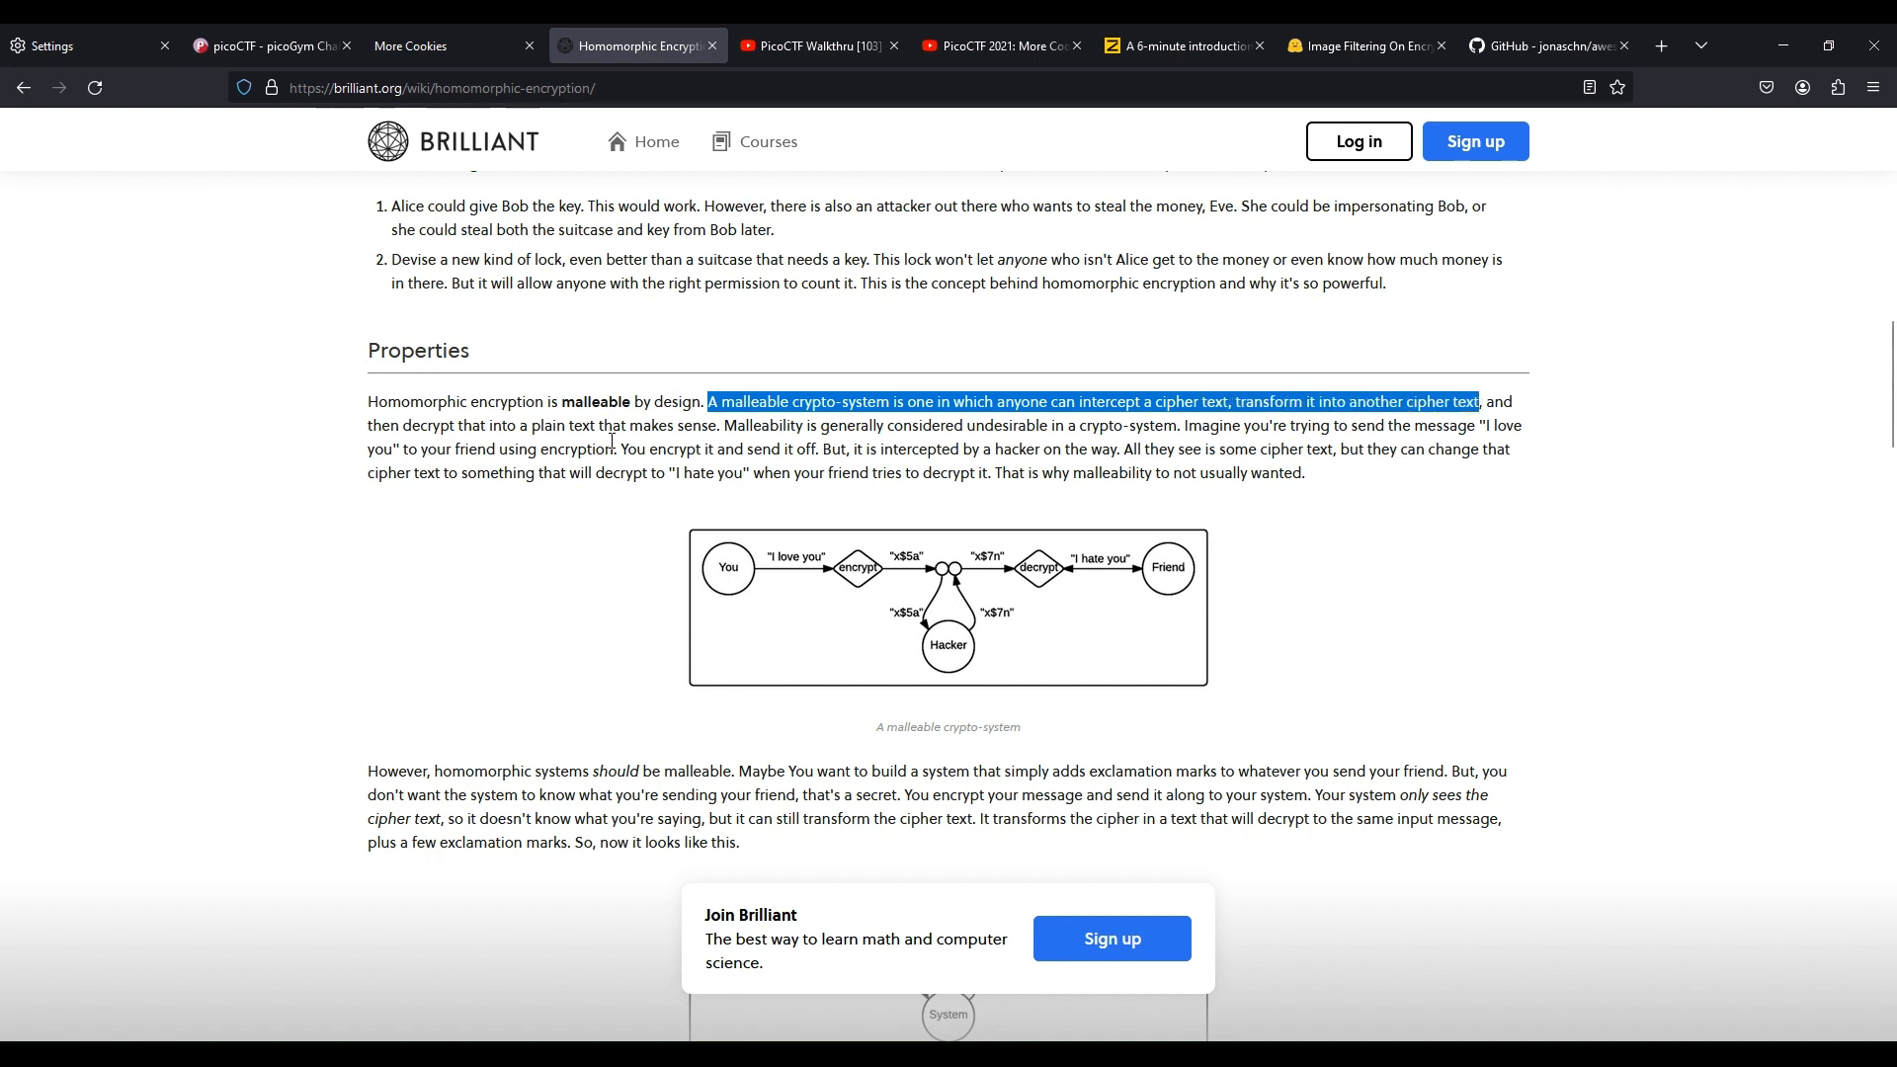
{"action": "left_click_drag", "start_coordinate": [411, 426], "coordinate": [719, 429]}
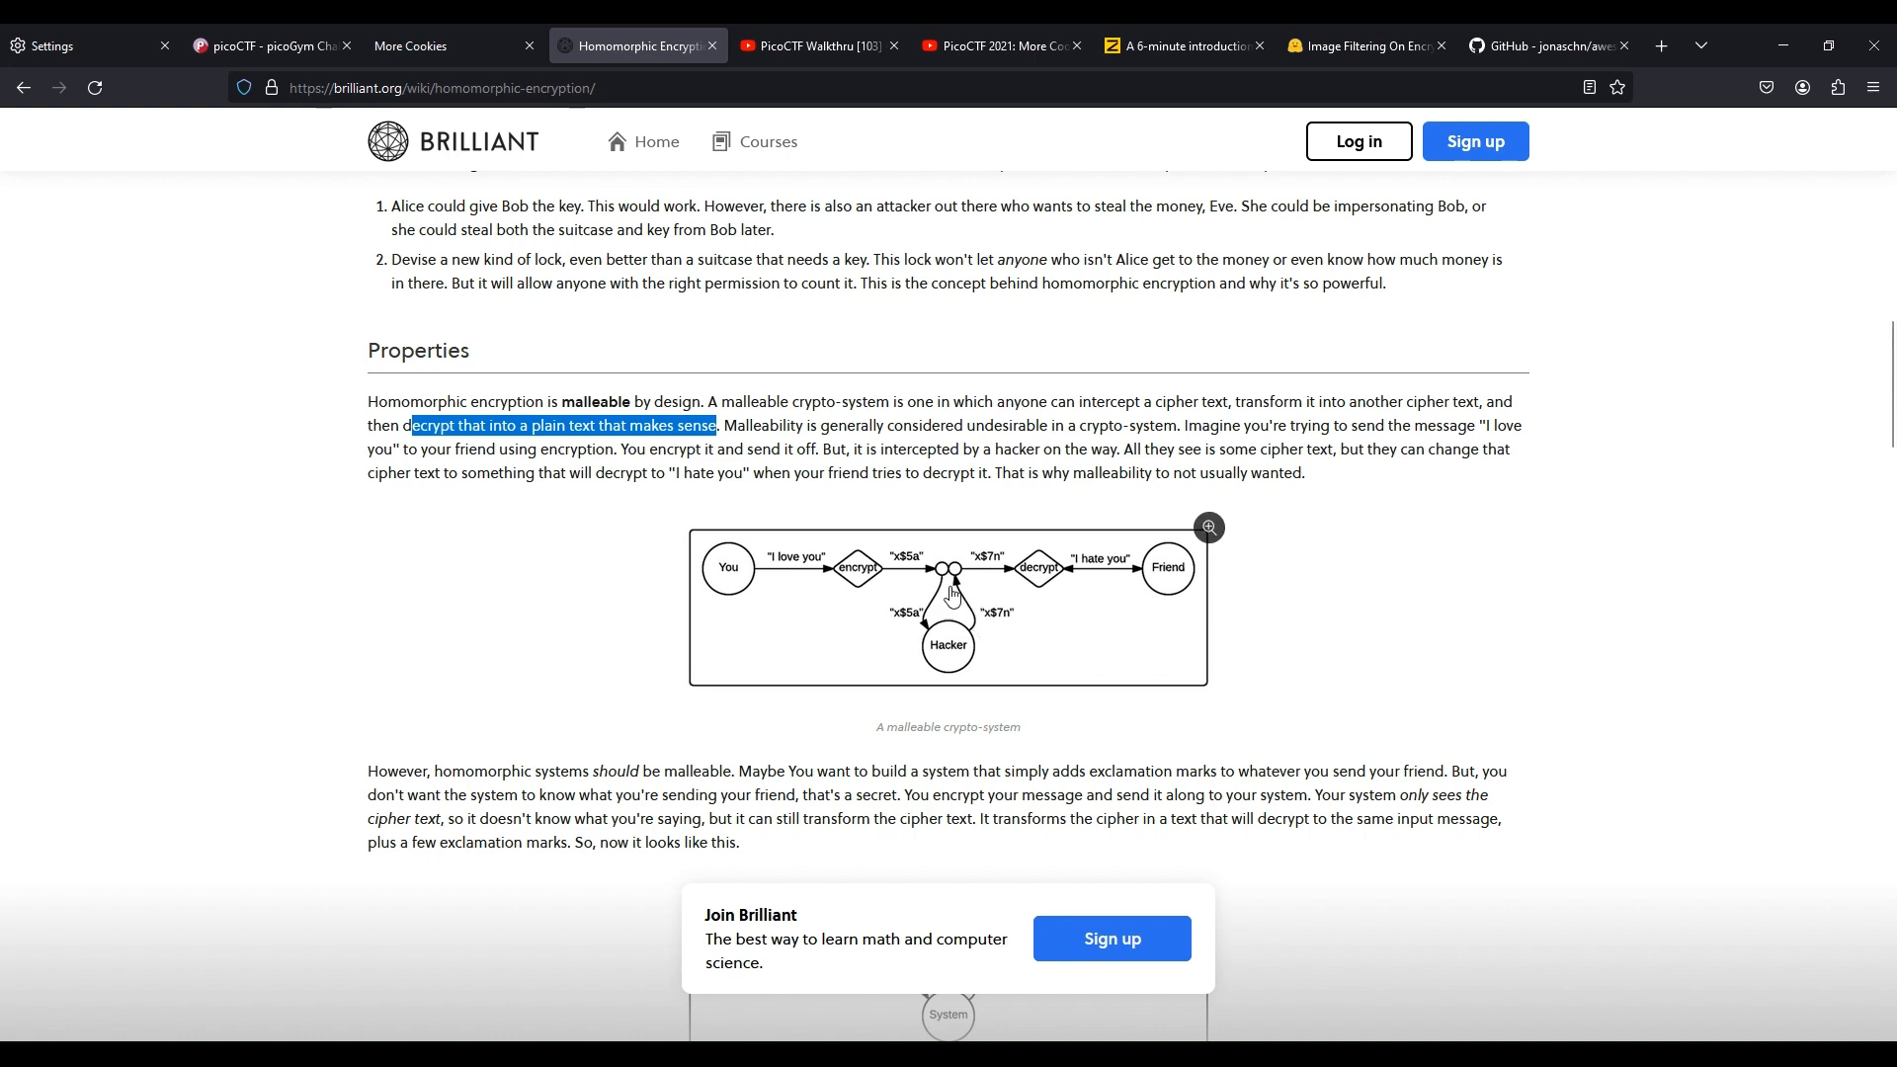
{"action": "left_click", "coordinate": [940, 635]}
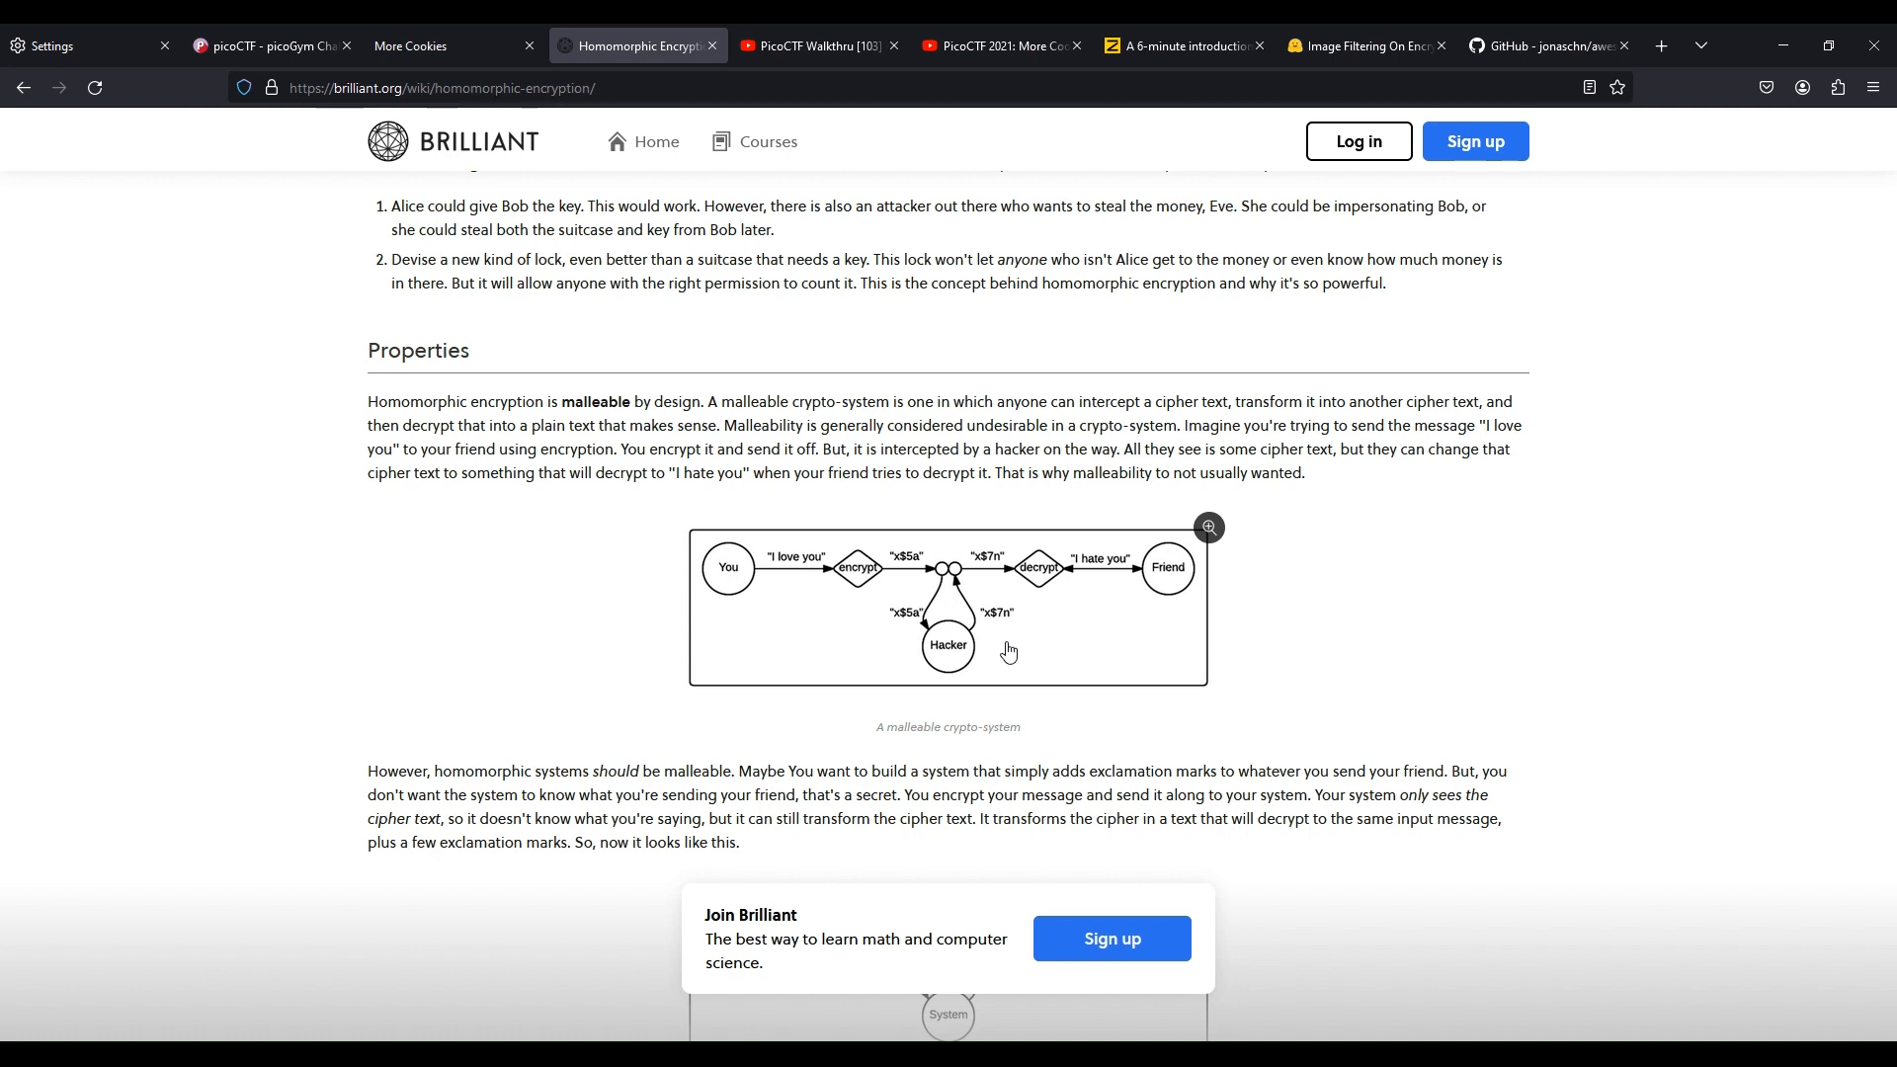
Watch the PicoCTF Walkthru More Cookies video in full screen
{"action": "left_click", "coordinate": [803, 46]}
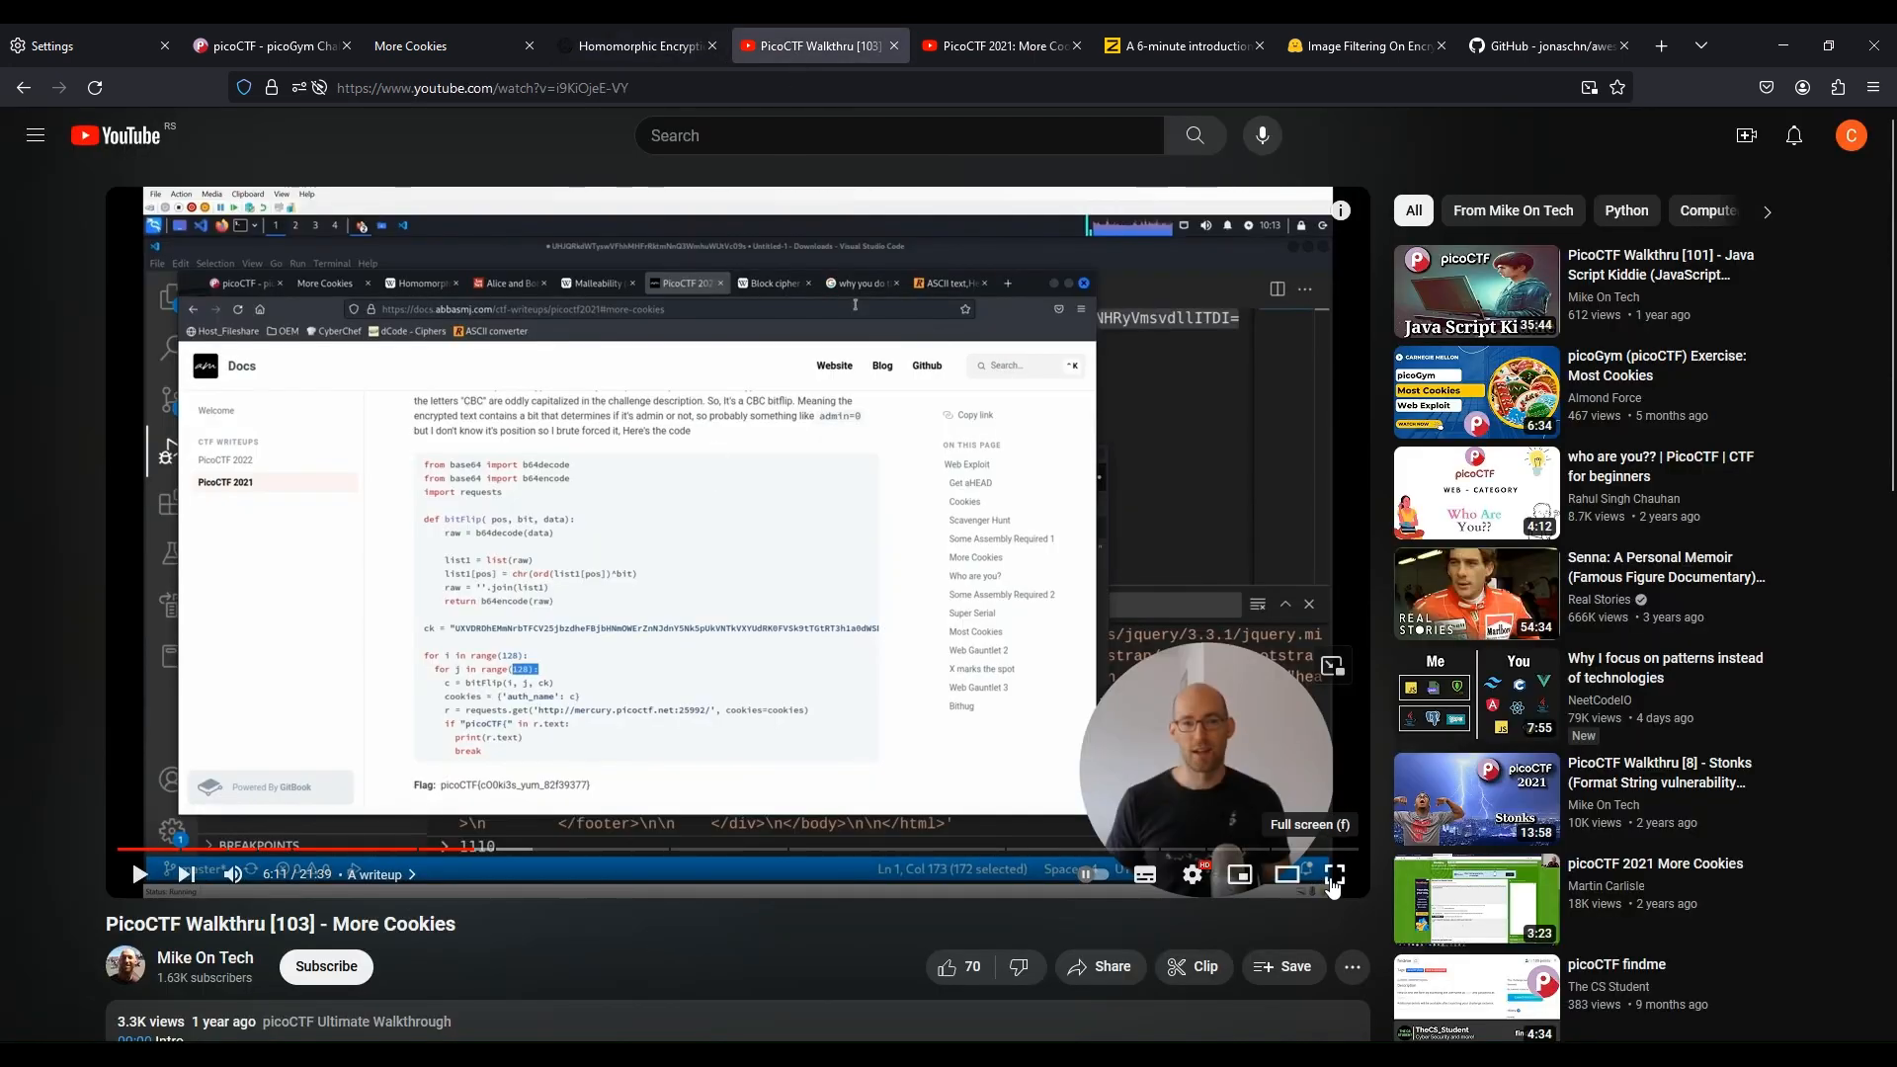
{"action": "left_click", "coordinate": [1334, 873]}
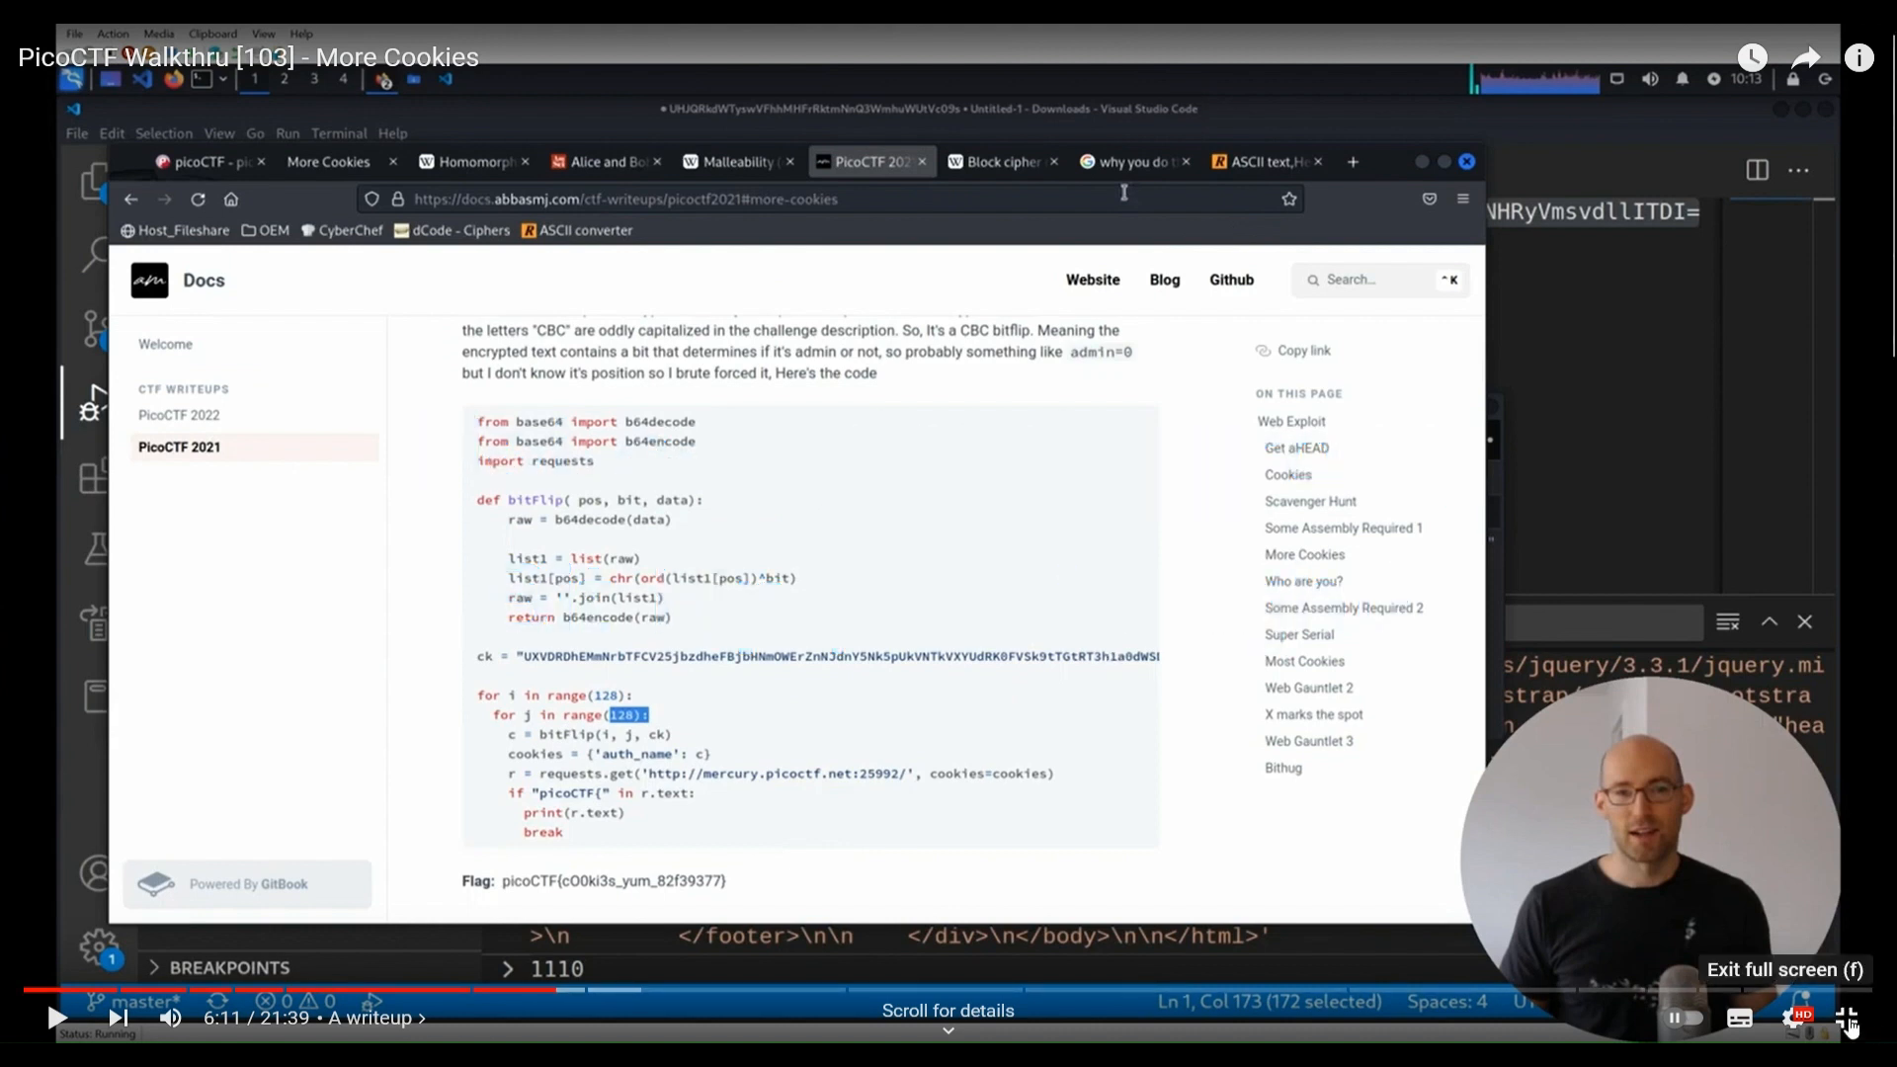
{"action": "left_click", "coordinate": [1845, 1017]}
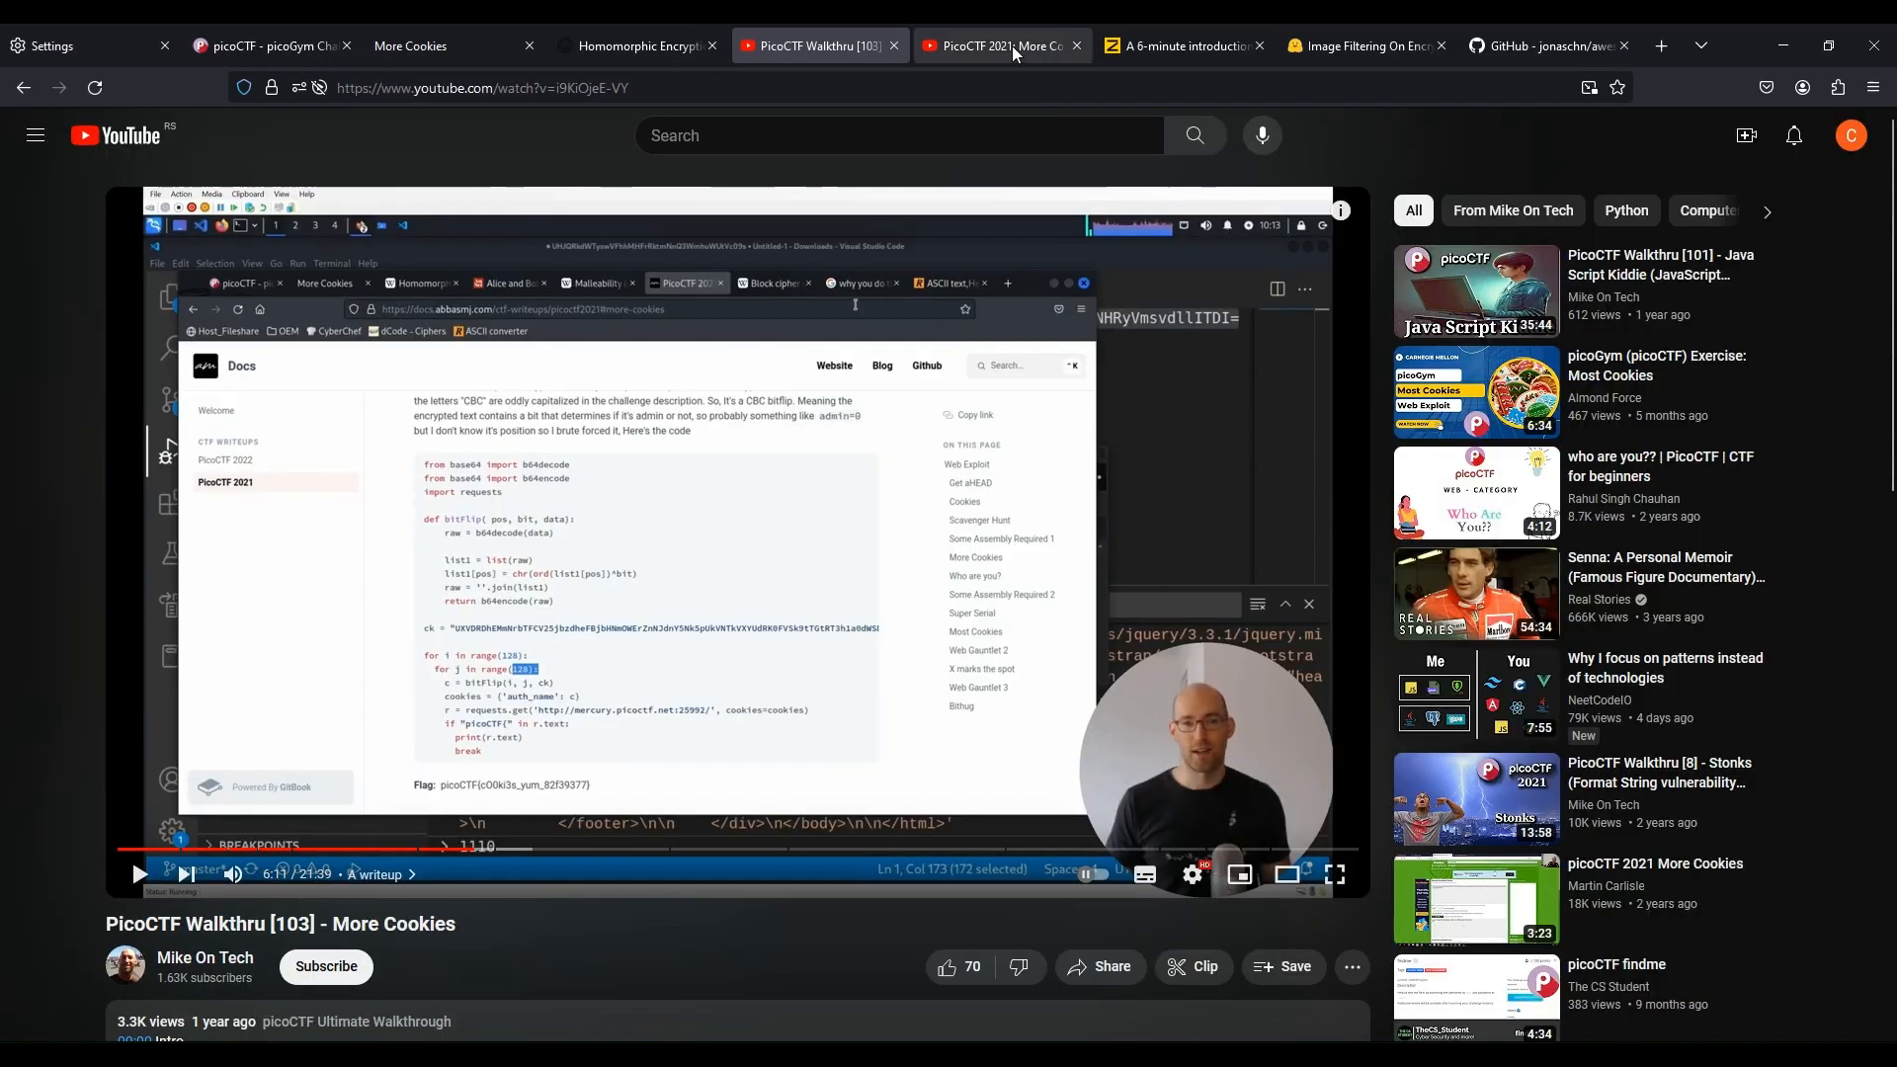
Browse the Zama introduction to fully homomorphic encryption and its encrypted image filtering demo
{"action": "left_click", "coordinate": [1002, 49]}
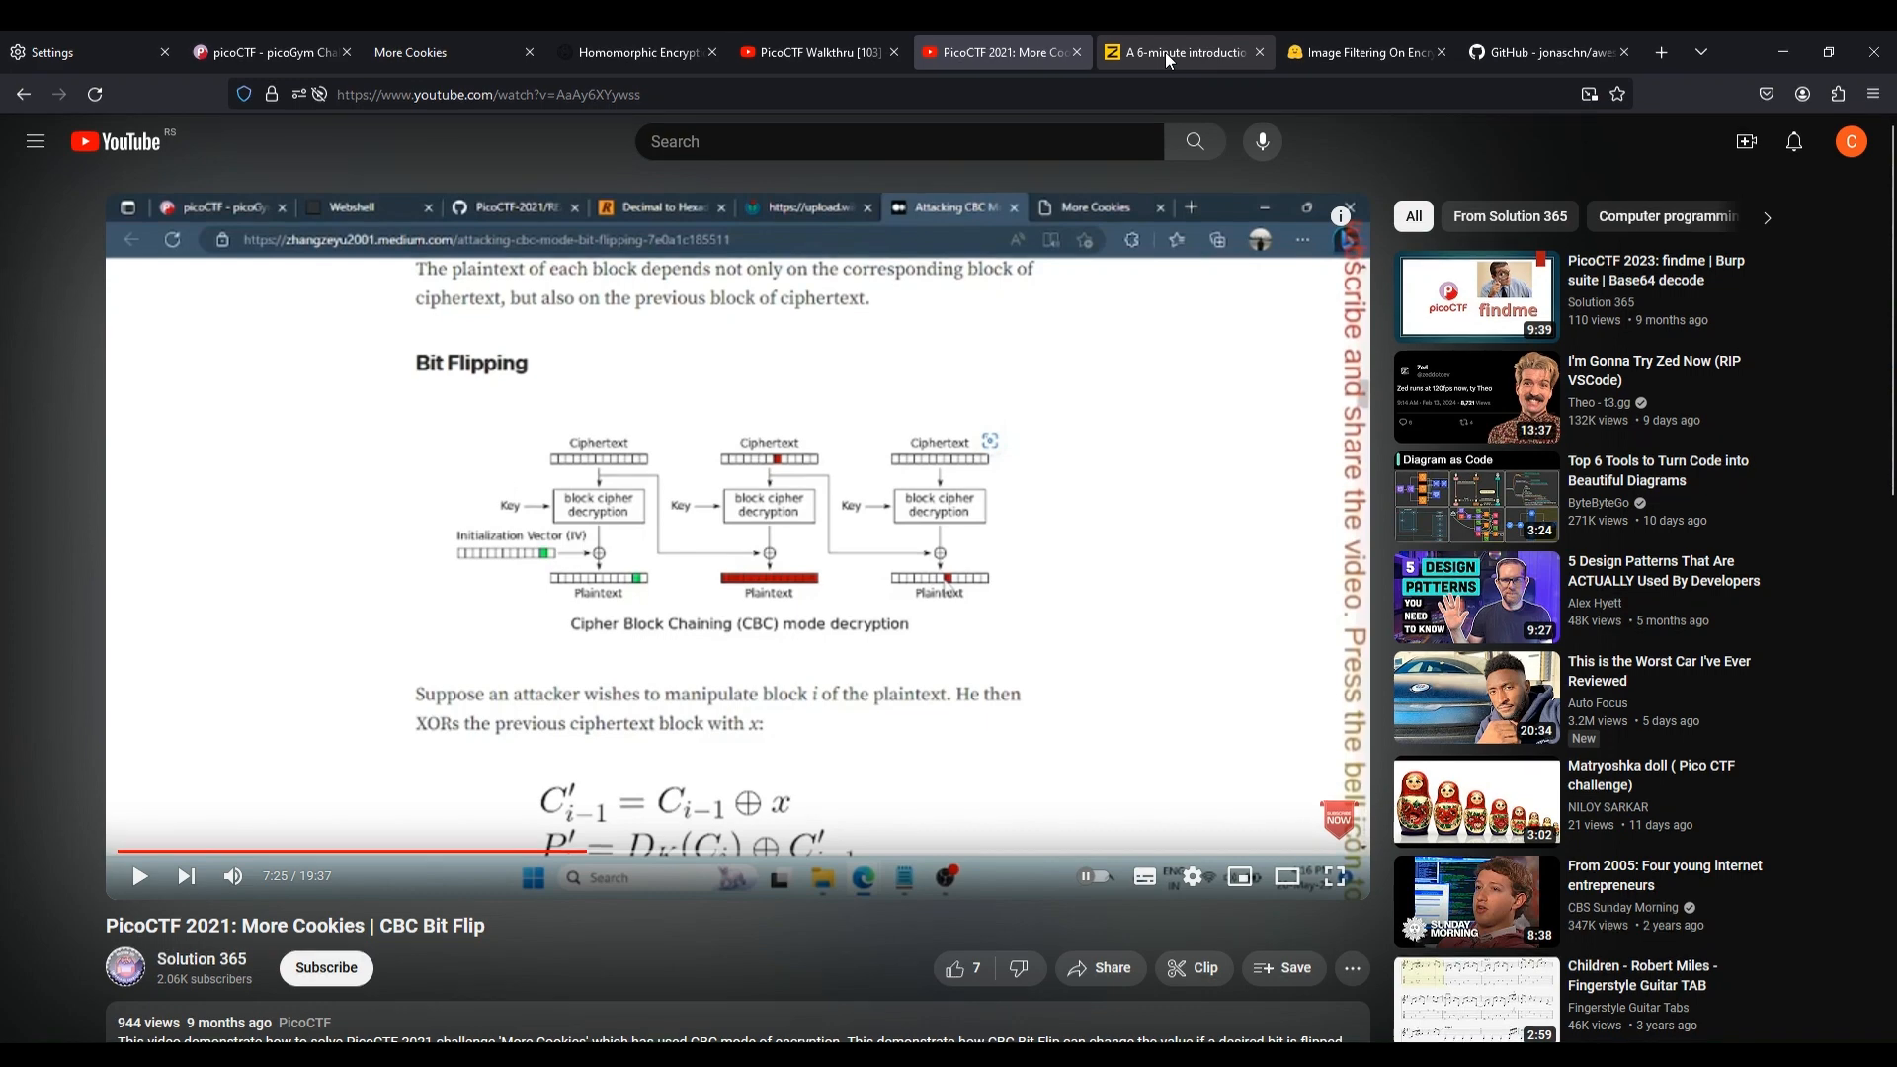
{"action": "left_click", "coordinate": [1166, 53]}
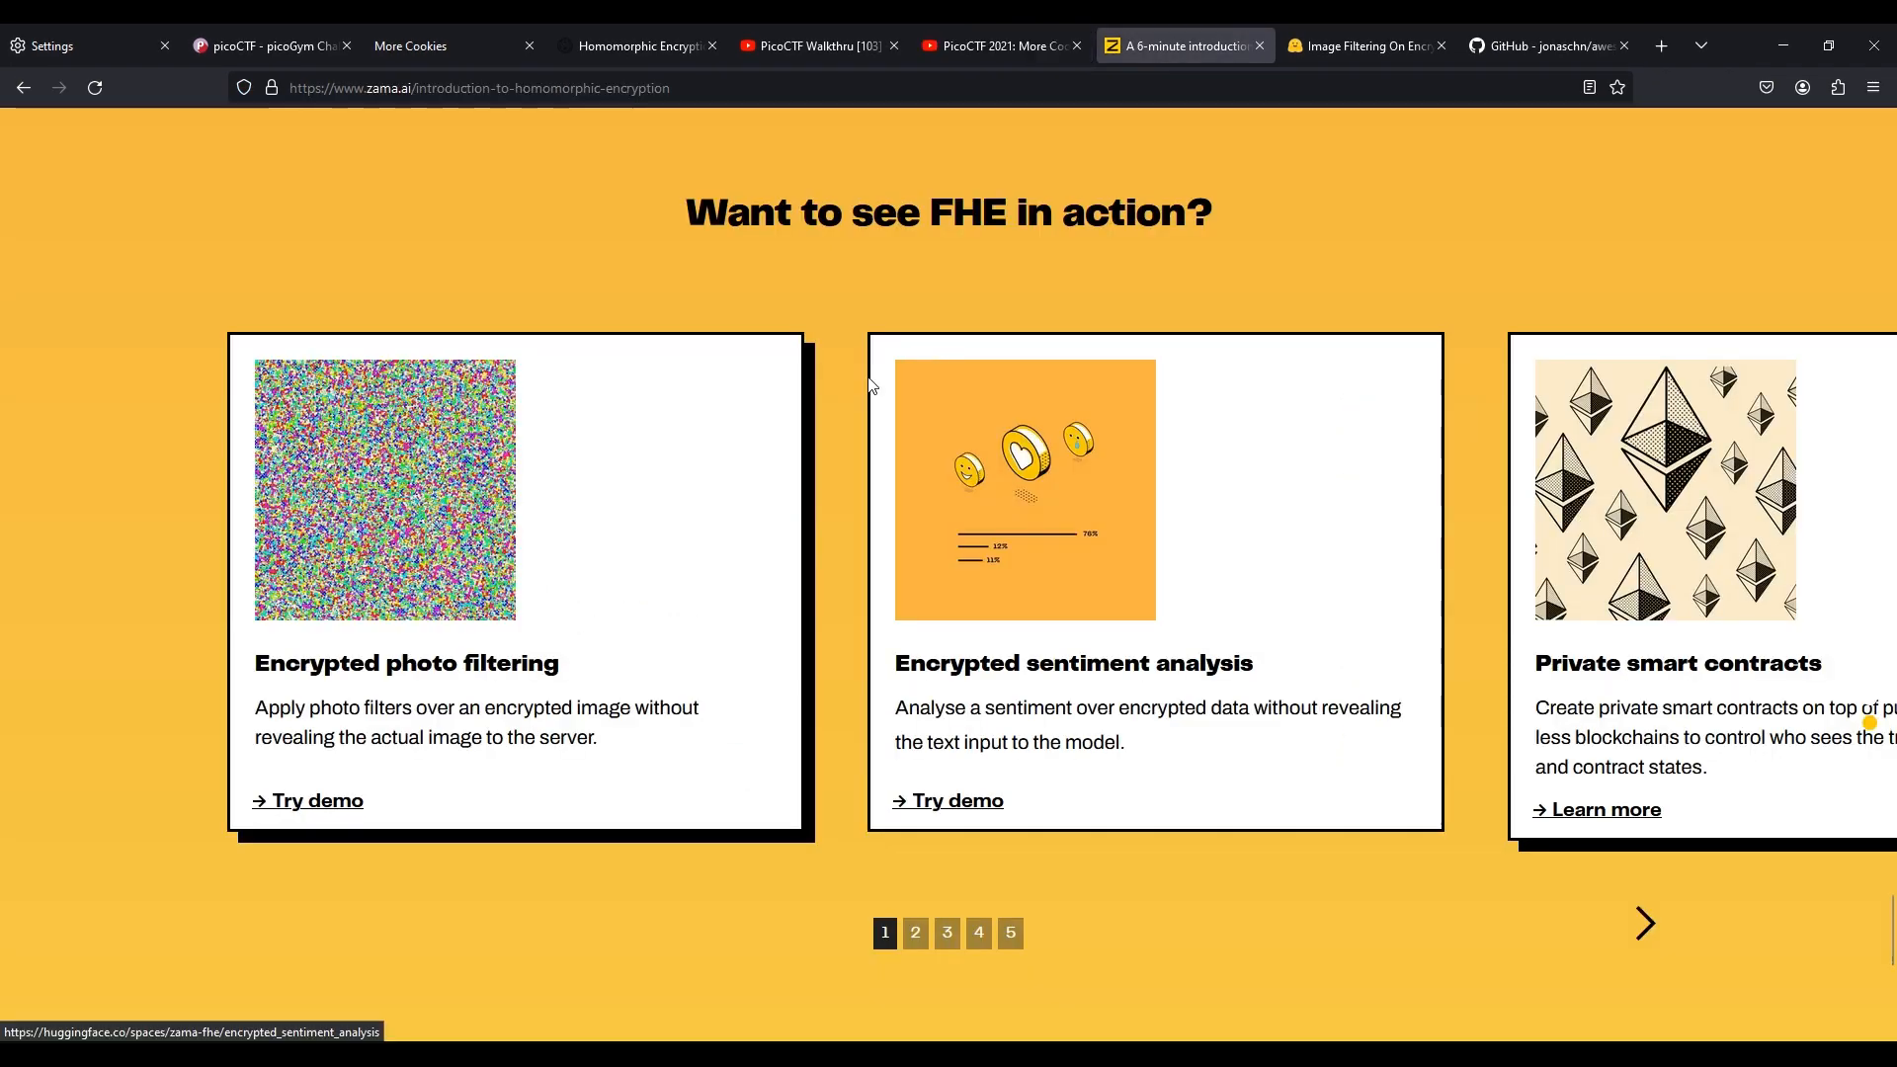
{"action": "scroll", "coordinate": [869, 386], "scroll_direction": "up", "scroll_amount": 5}
{"action": "scroll", "coordinate": [869, 389], "scroll_direction": "up", "scroll_amount": 5}
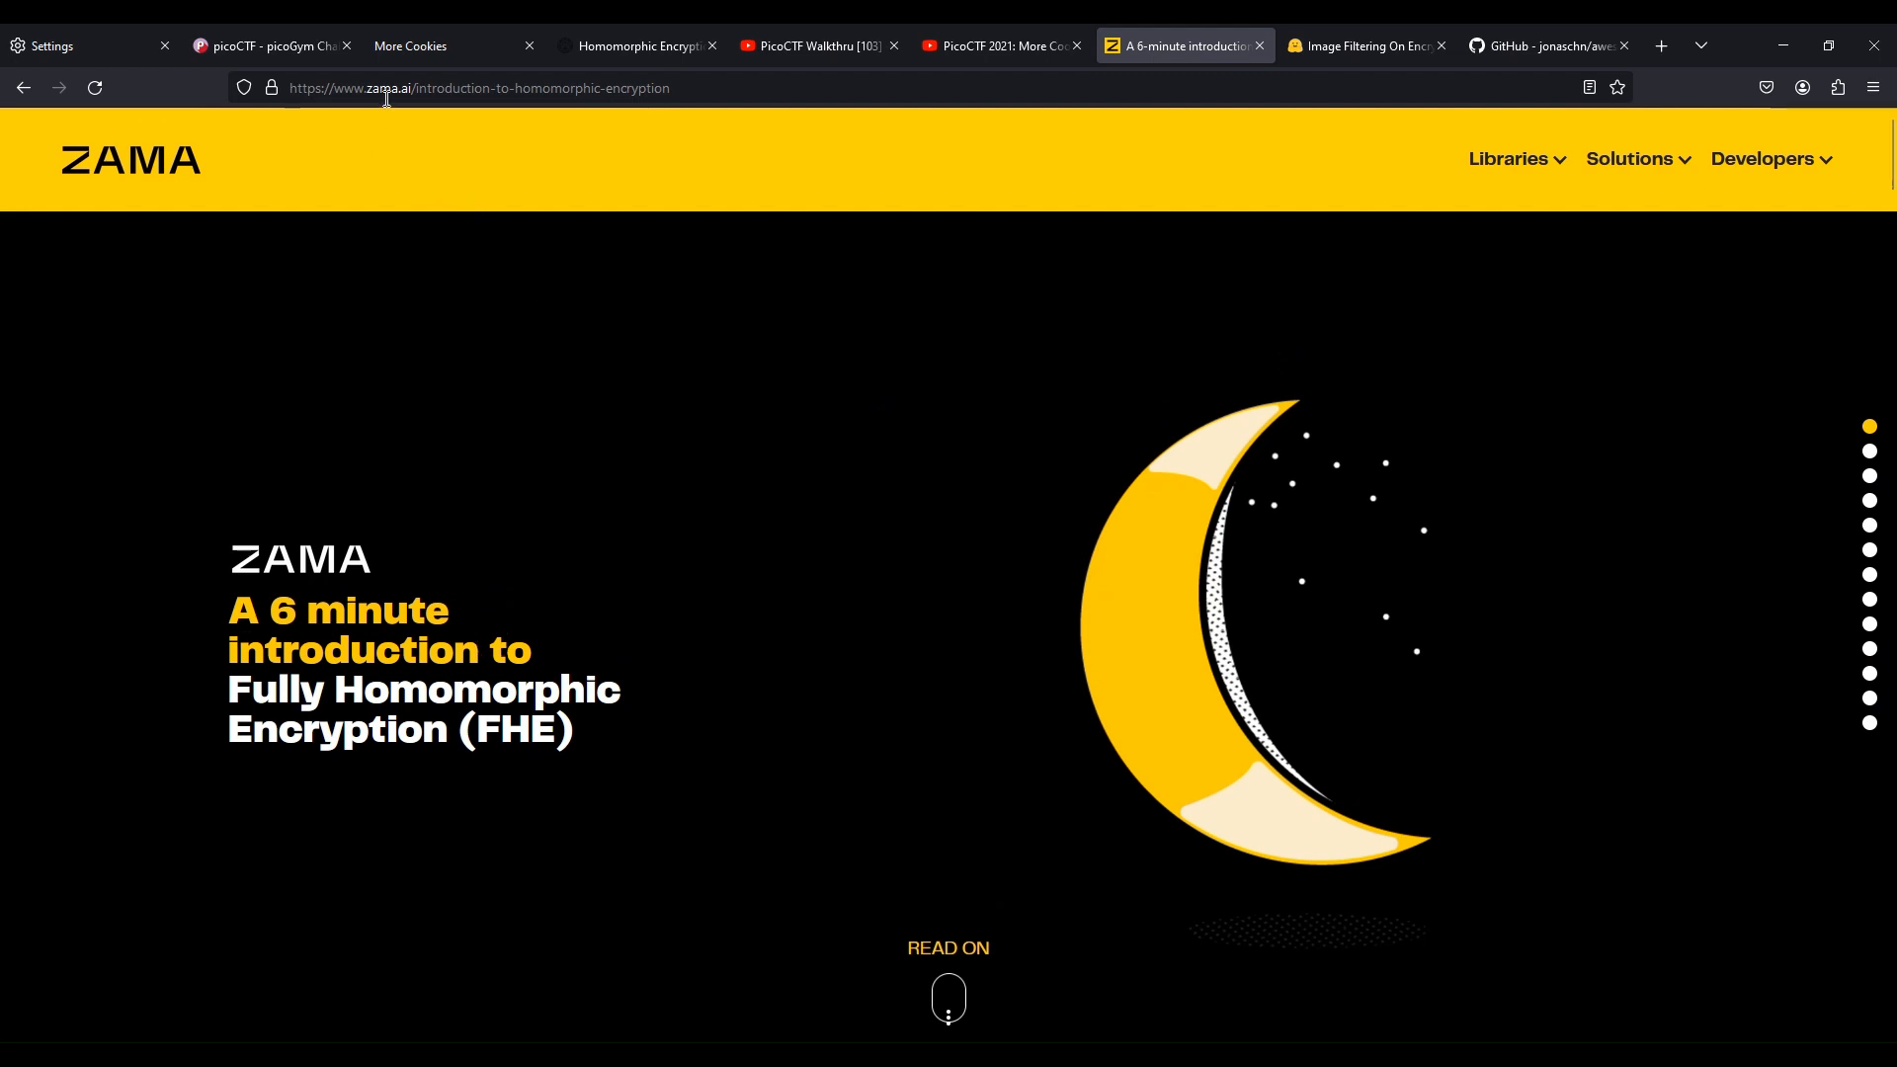
{"action": "scroll", "coordinate": [775, 739], "scroll_direction": "down", "scroll_amount": 20}
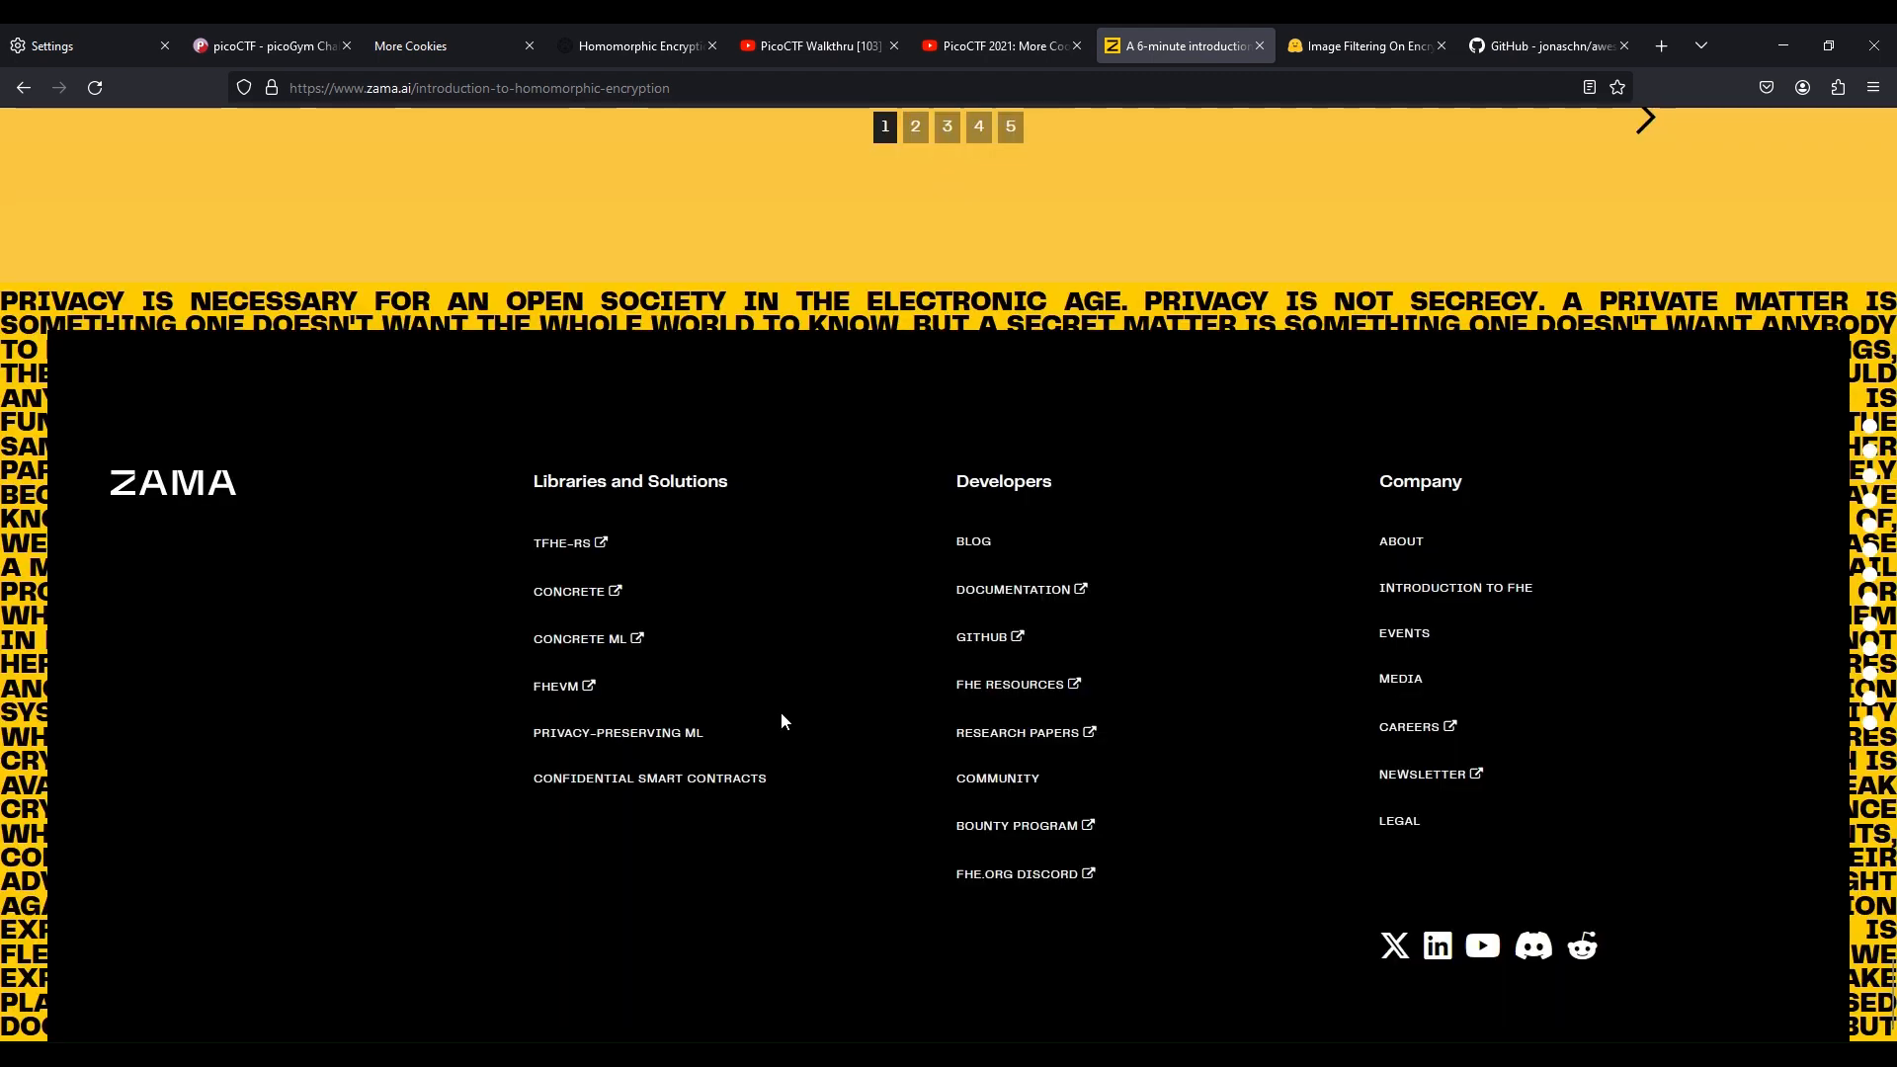
{"action": "scroll", "coordinate": [780, 712], "scroll_direction": "up", "scroll_amount": 7}
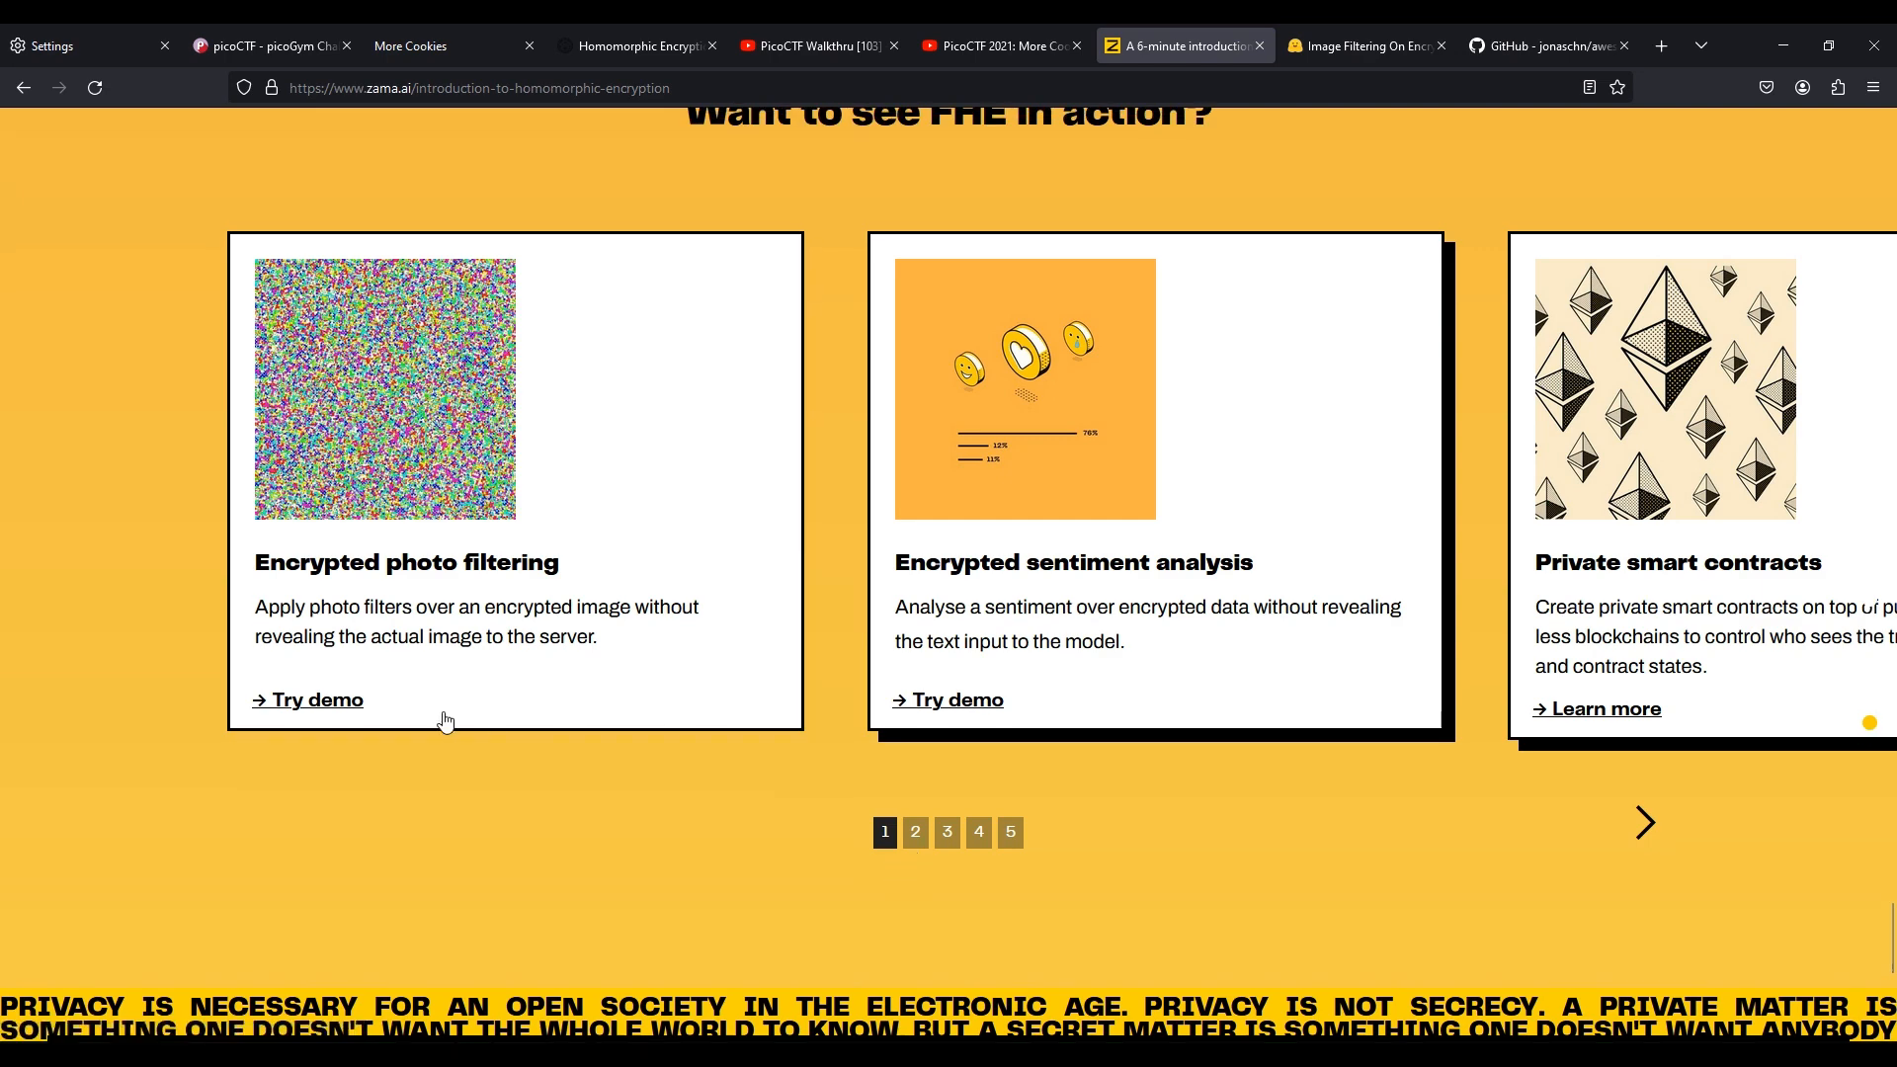
{"action": "left_click", "coordinate": [1363, 32]}
{"action": "scroll", "coordinate": [781, 444], "scroll_direction": "down", "scroll_amount": 5}
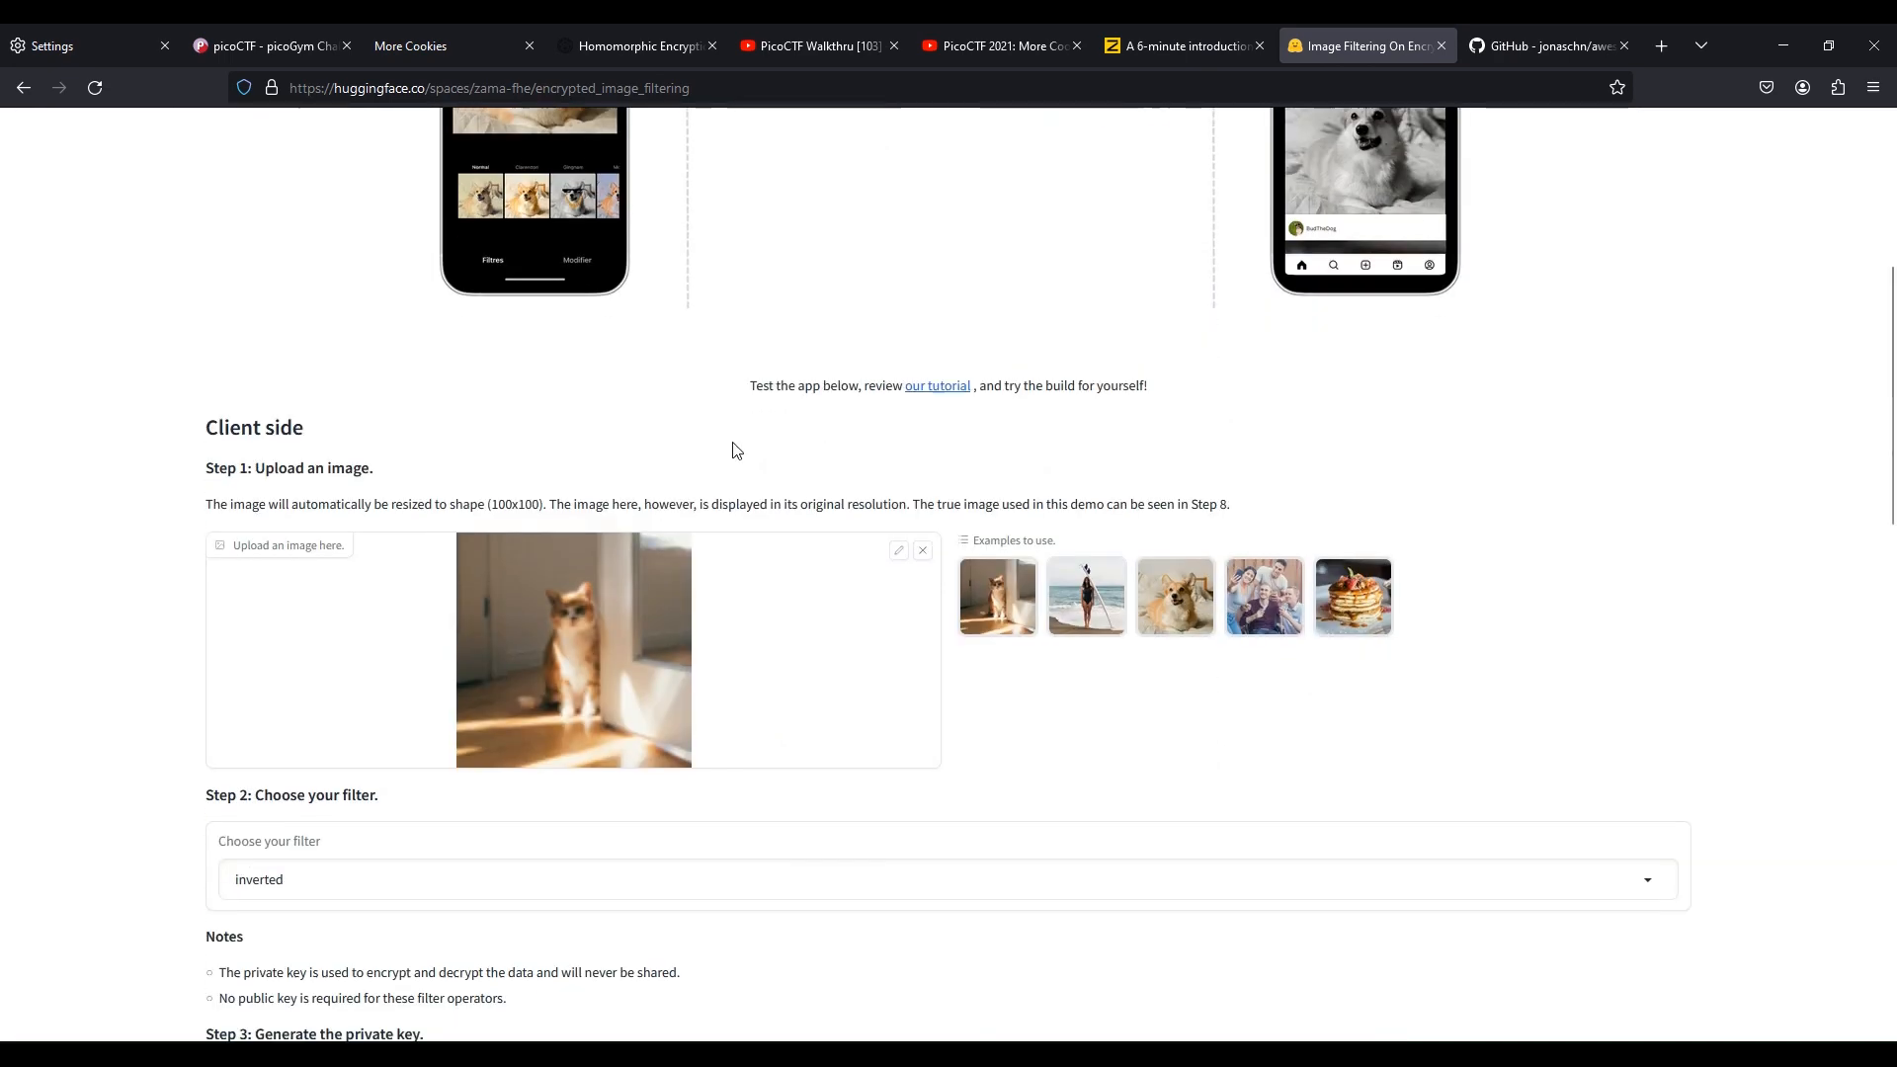
Skim the awesome-he GitHub list of homomorphic encryption resources, then return to the challenge page
{"action": "left_click", "coordinate": [1533, 39]}
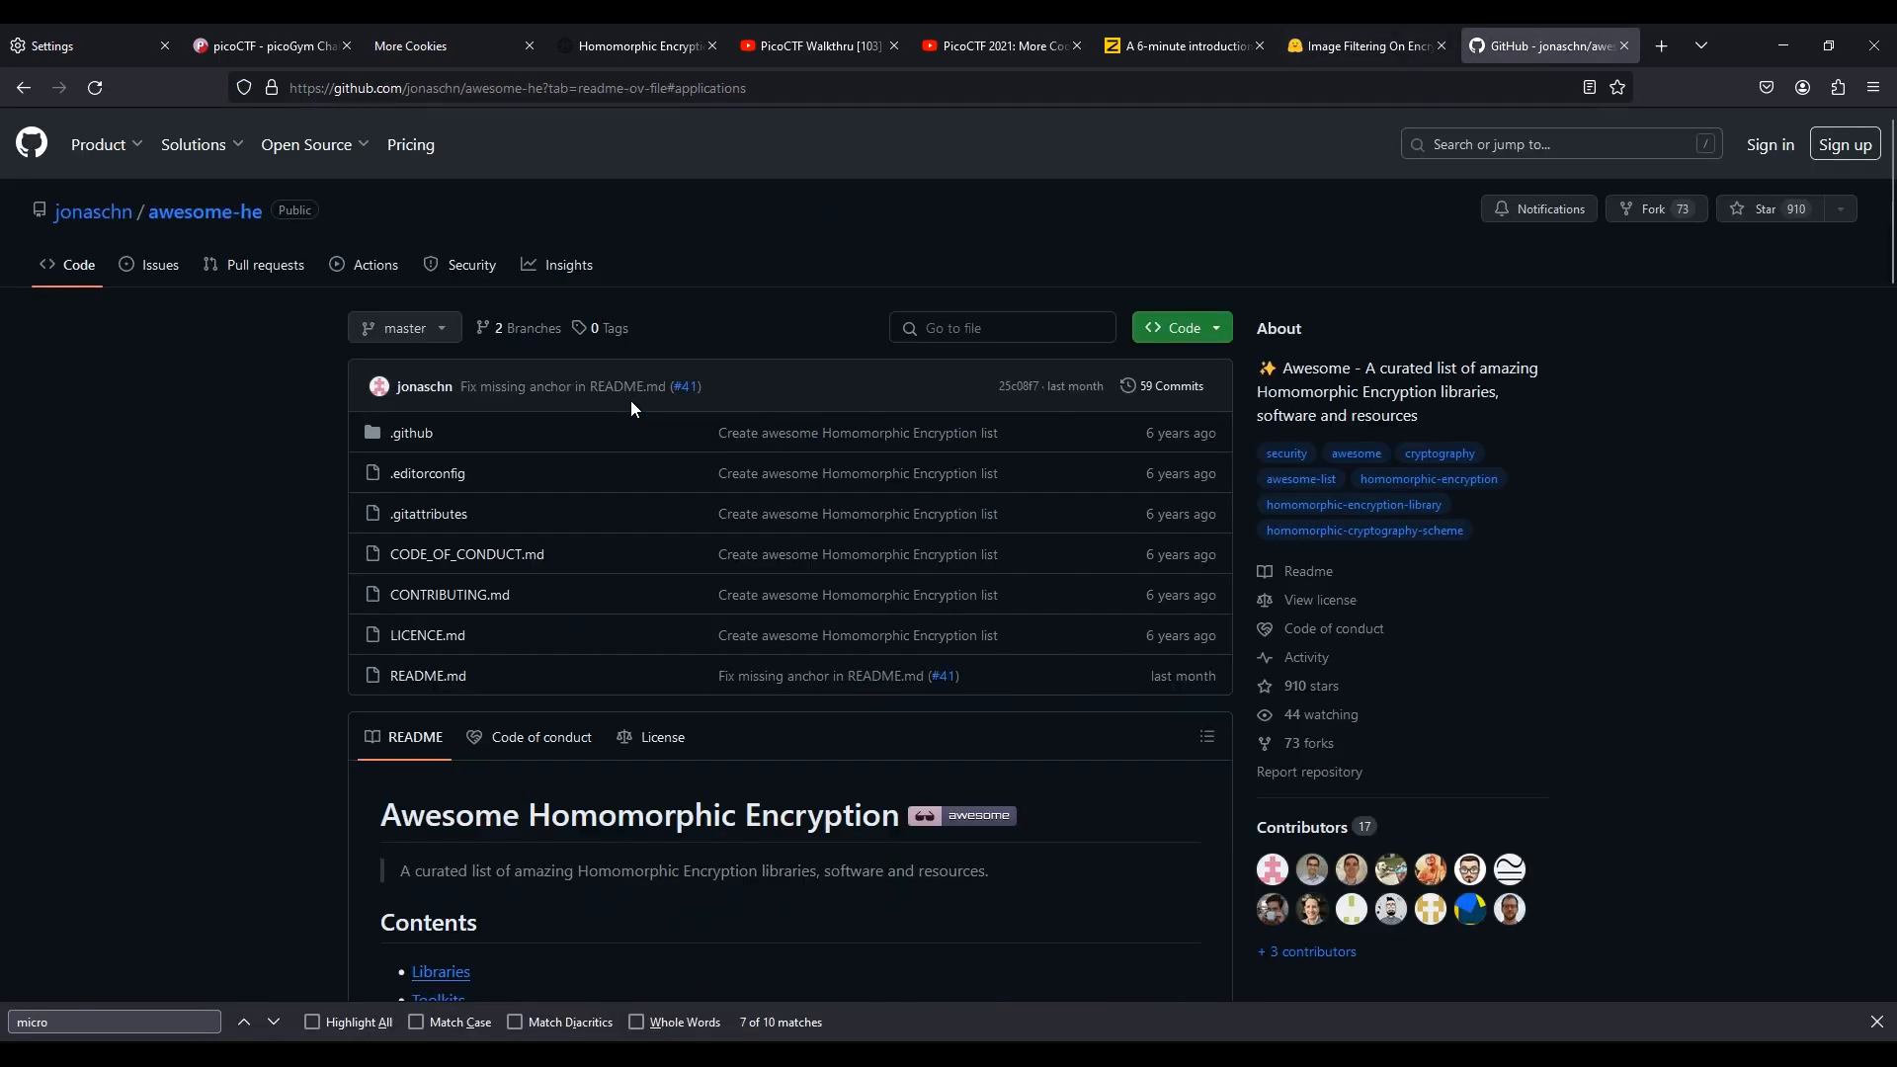
{"action": "scroll", "coordinate": [265, 472], "scroll_direction": "down", "scroll_amount": 3}
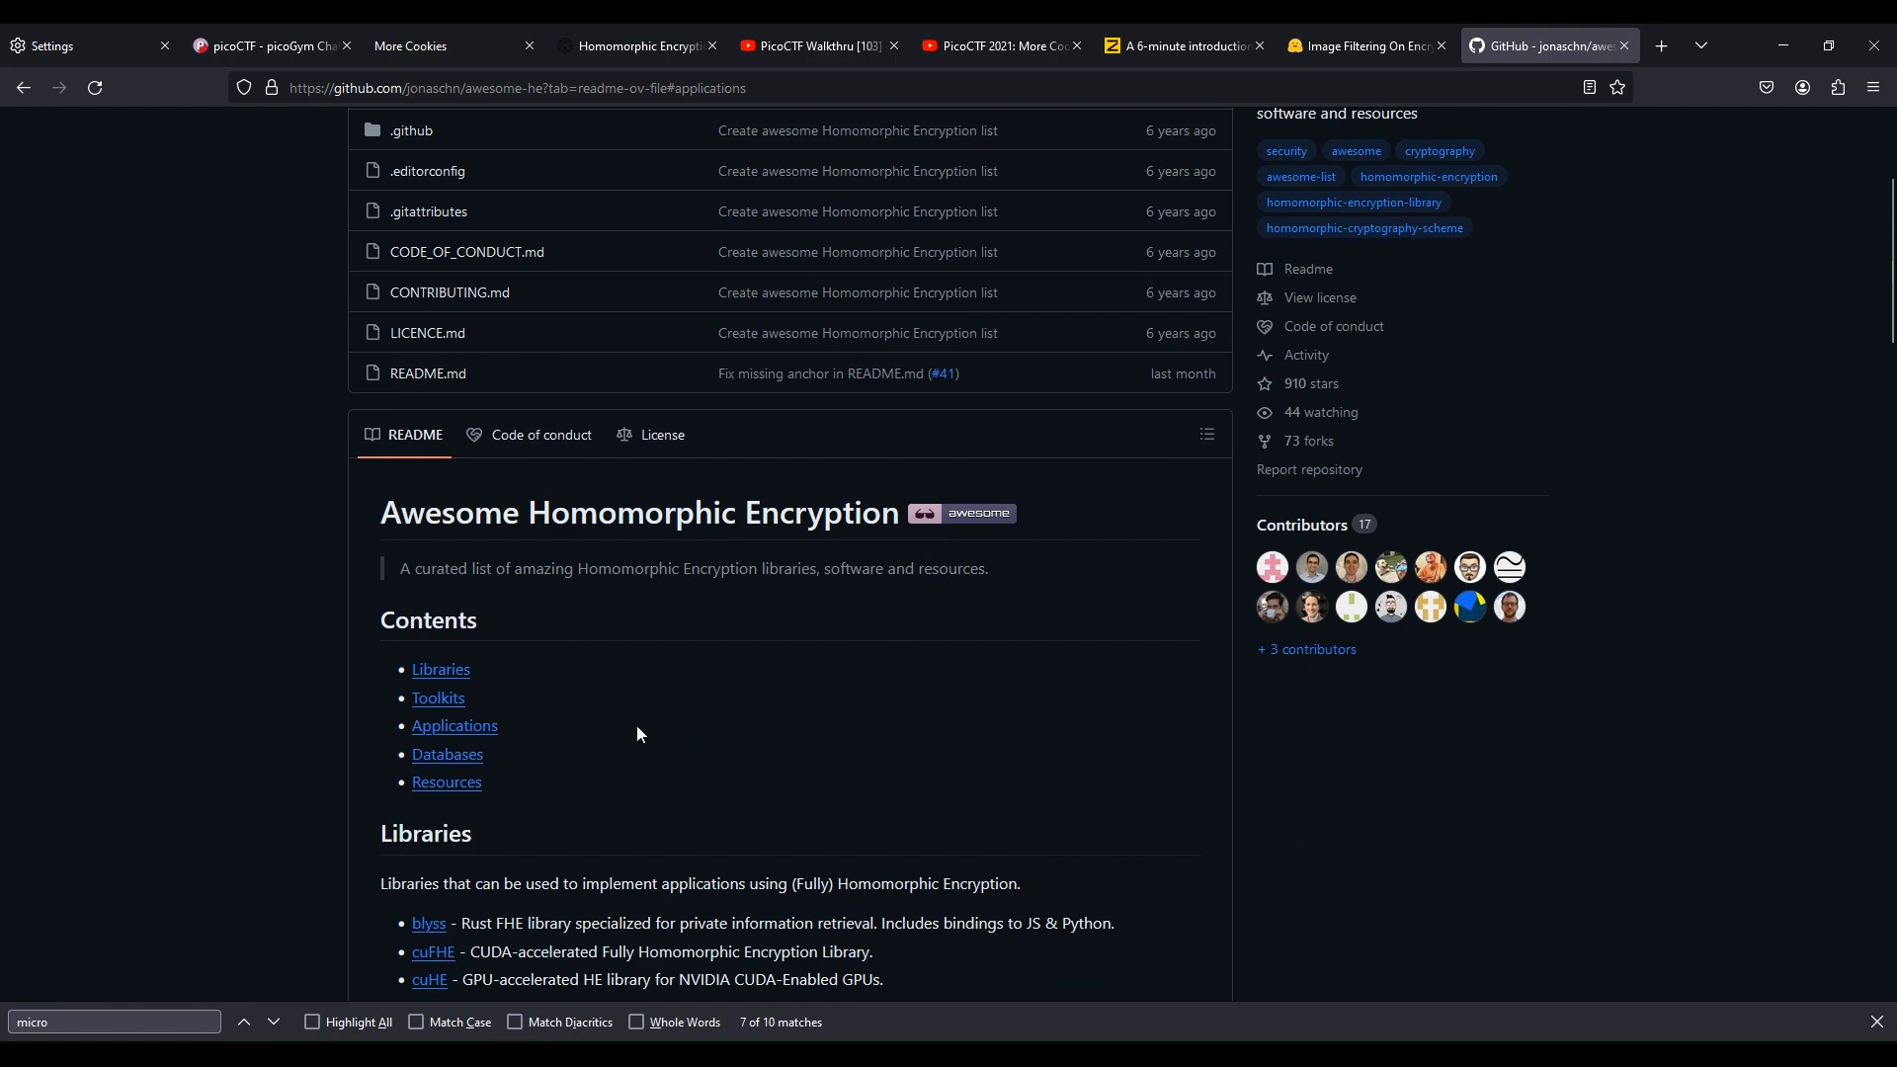
{"action": "scroll", "coordinate": [637, 733], "scroll_direction": "down", "scroll_amount": 1}
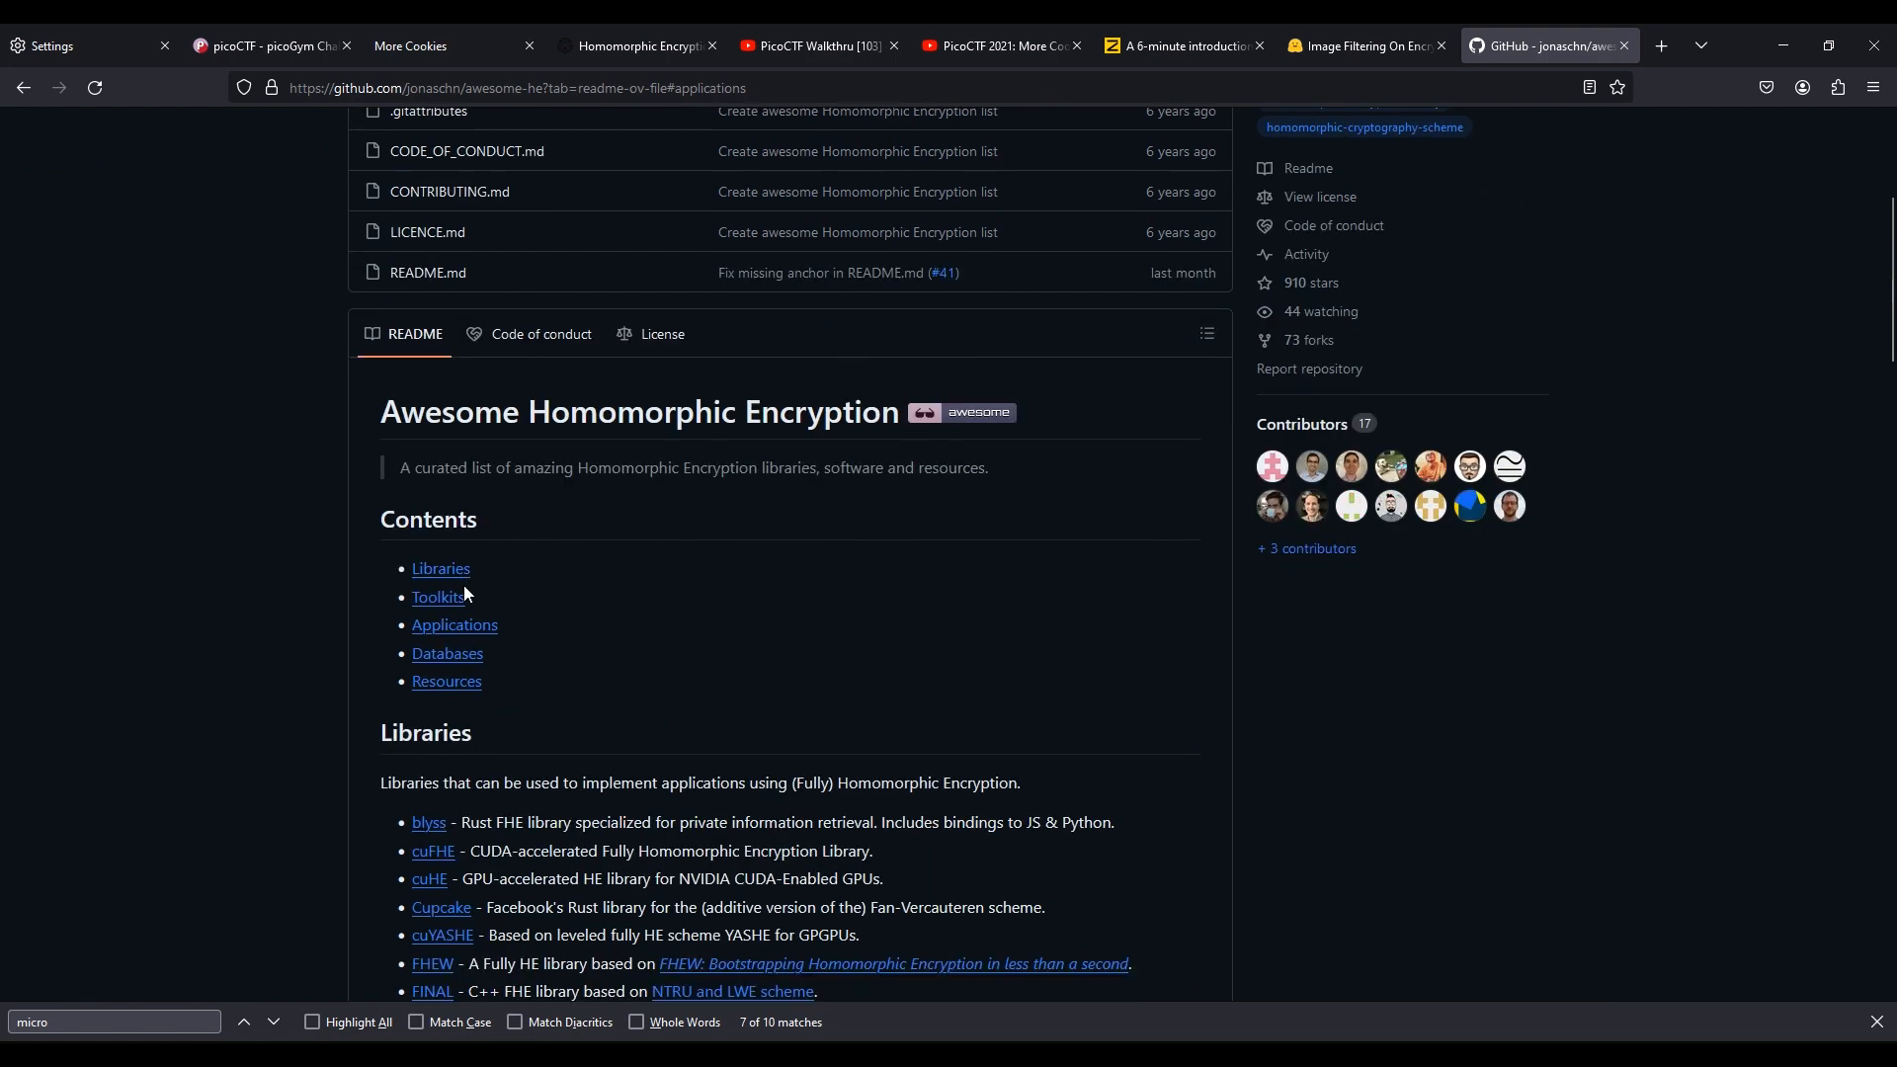
{"action": "scroll", "coordinate": [530, 644], "scroll_direction": "down", "scroll_amount": 5}
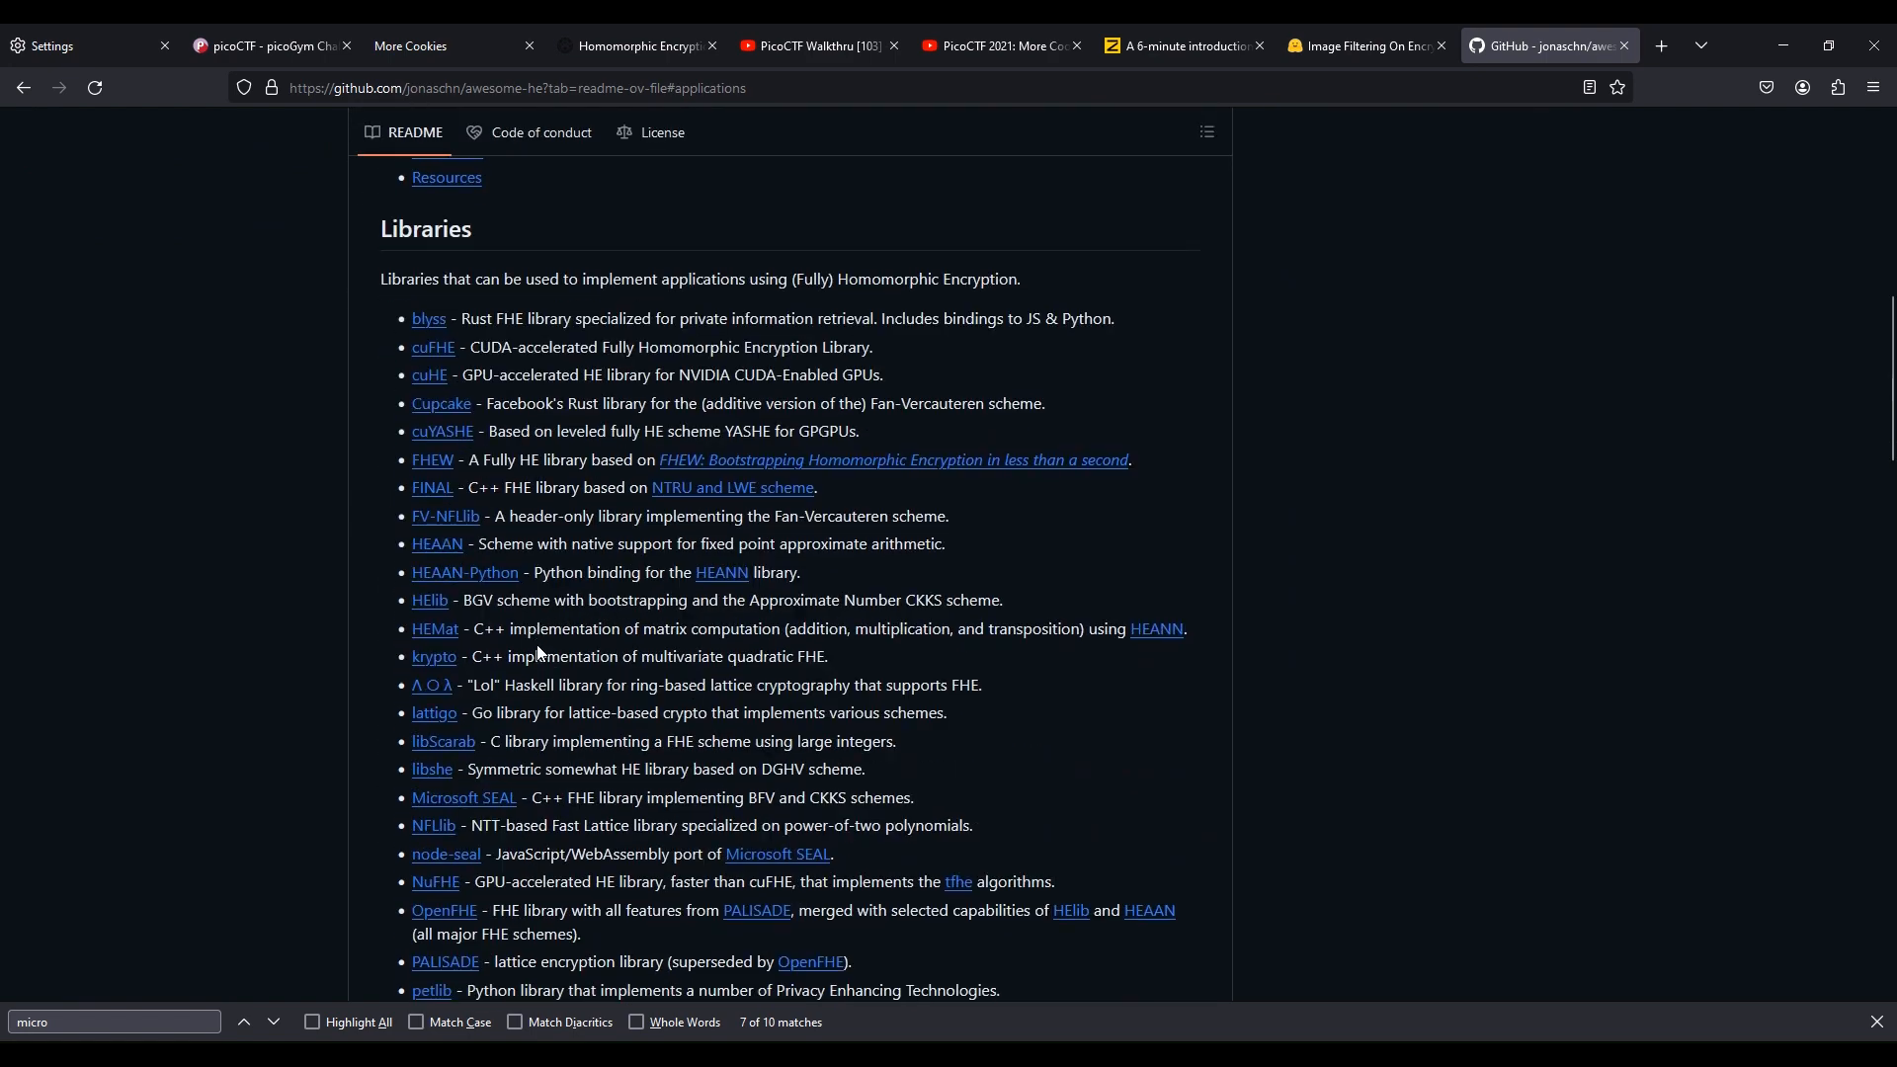
{"action": "scroll", "coordinate": [537, 649], "scroll_direction": "down", "scroll_amount": 20}
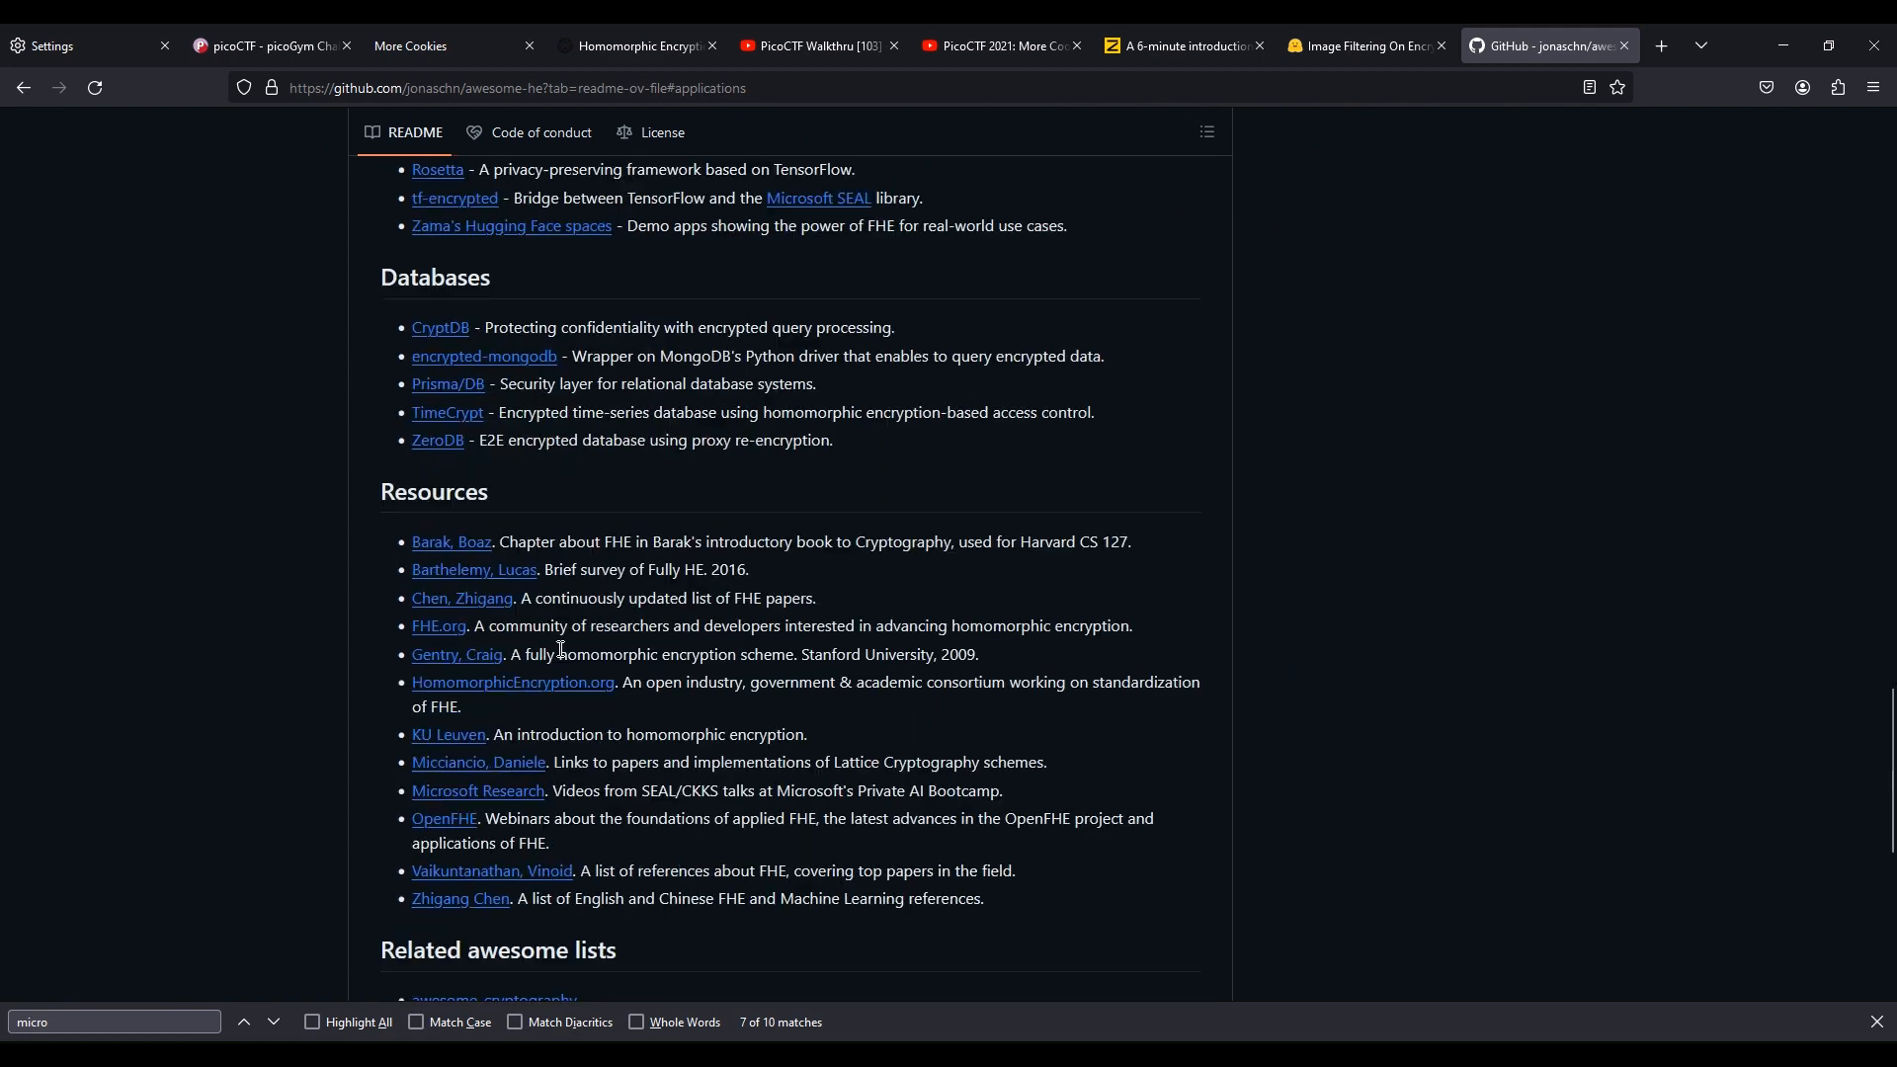
{"action": "left_click", "coordinate": [266, 46]}
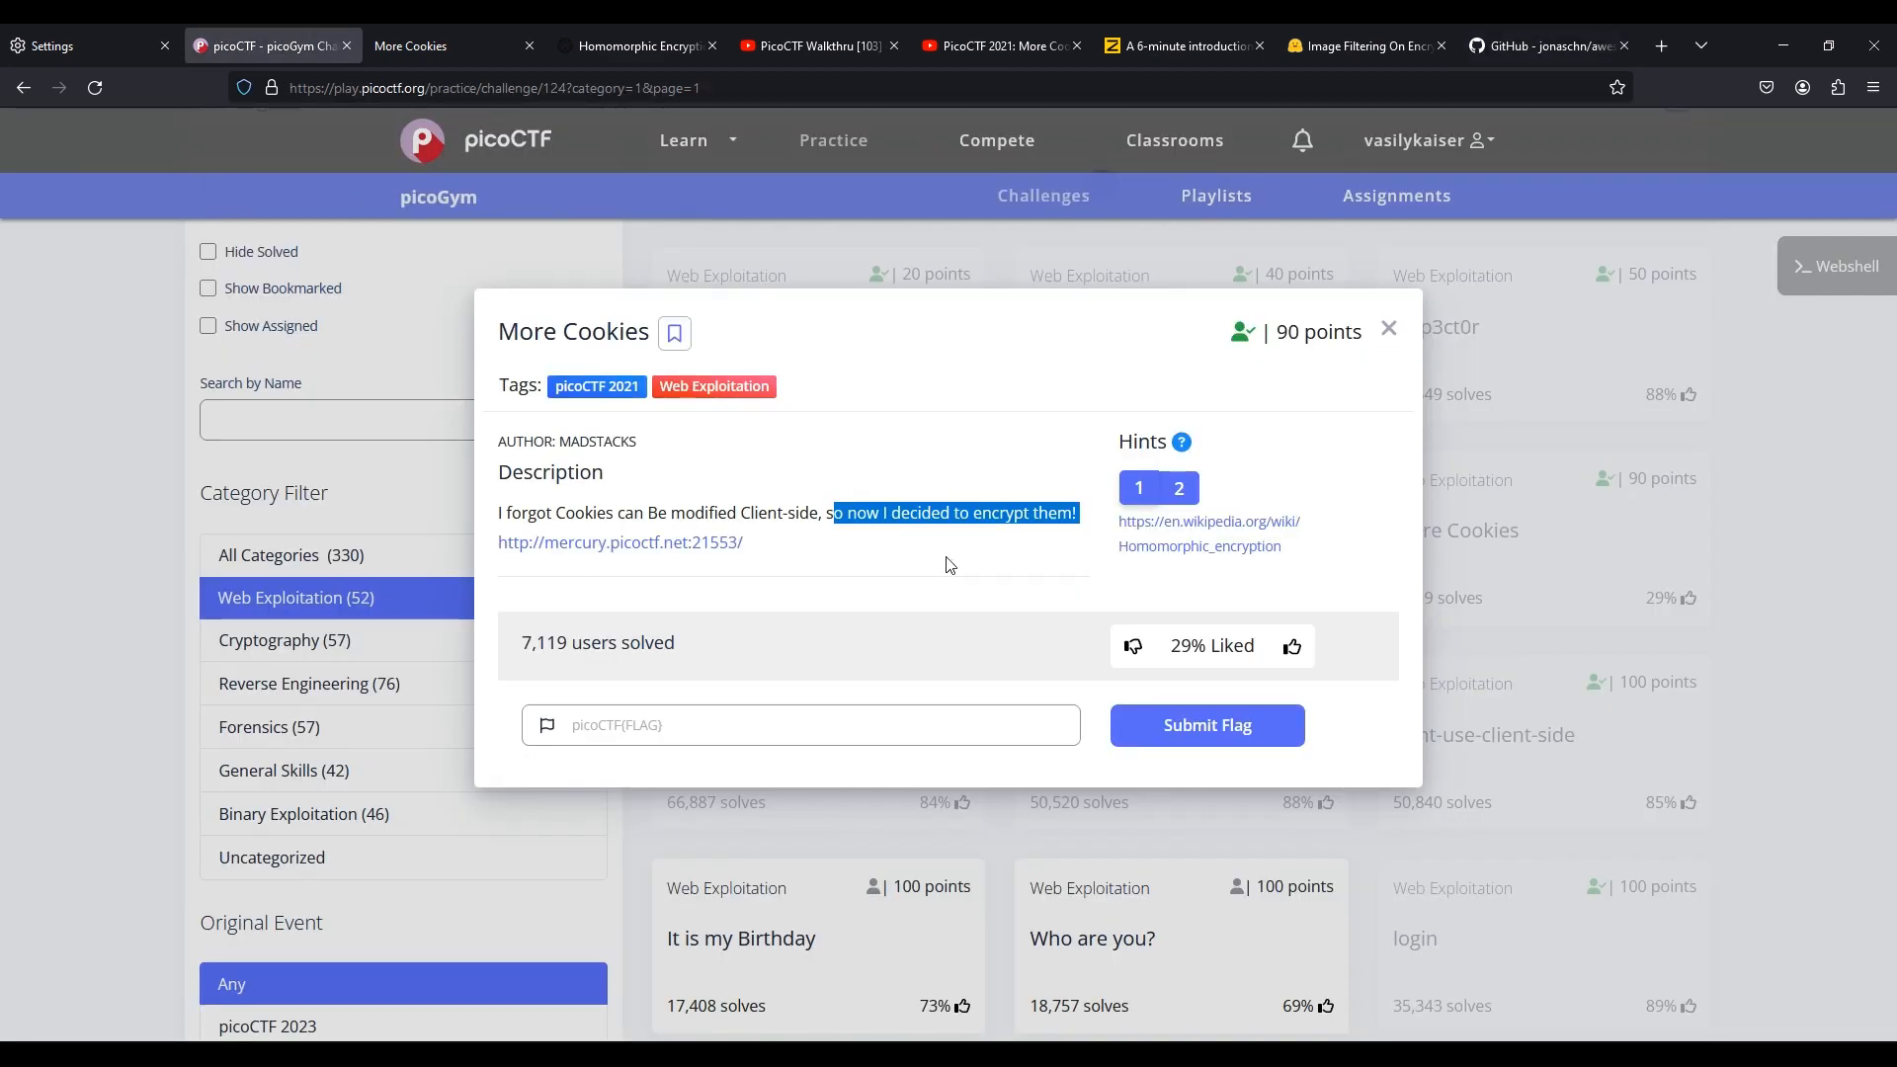
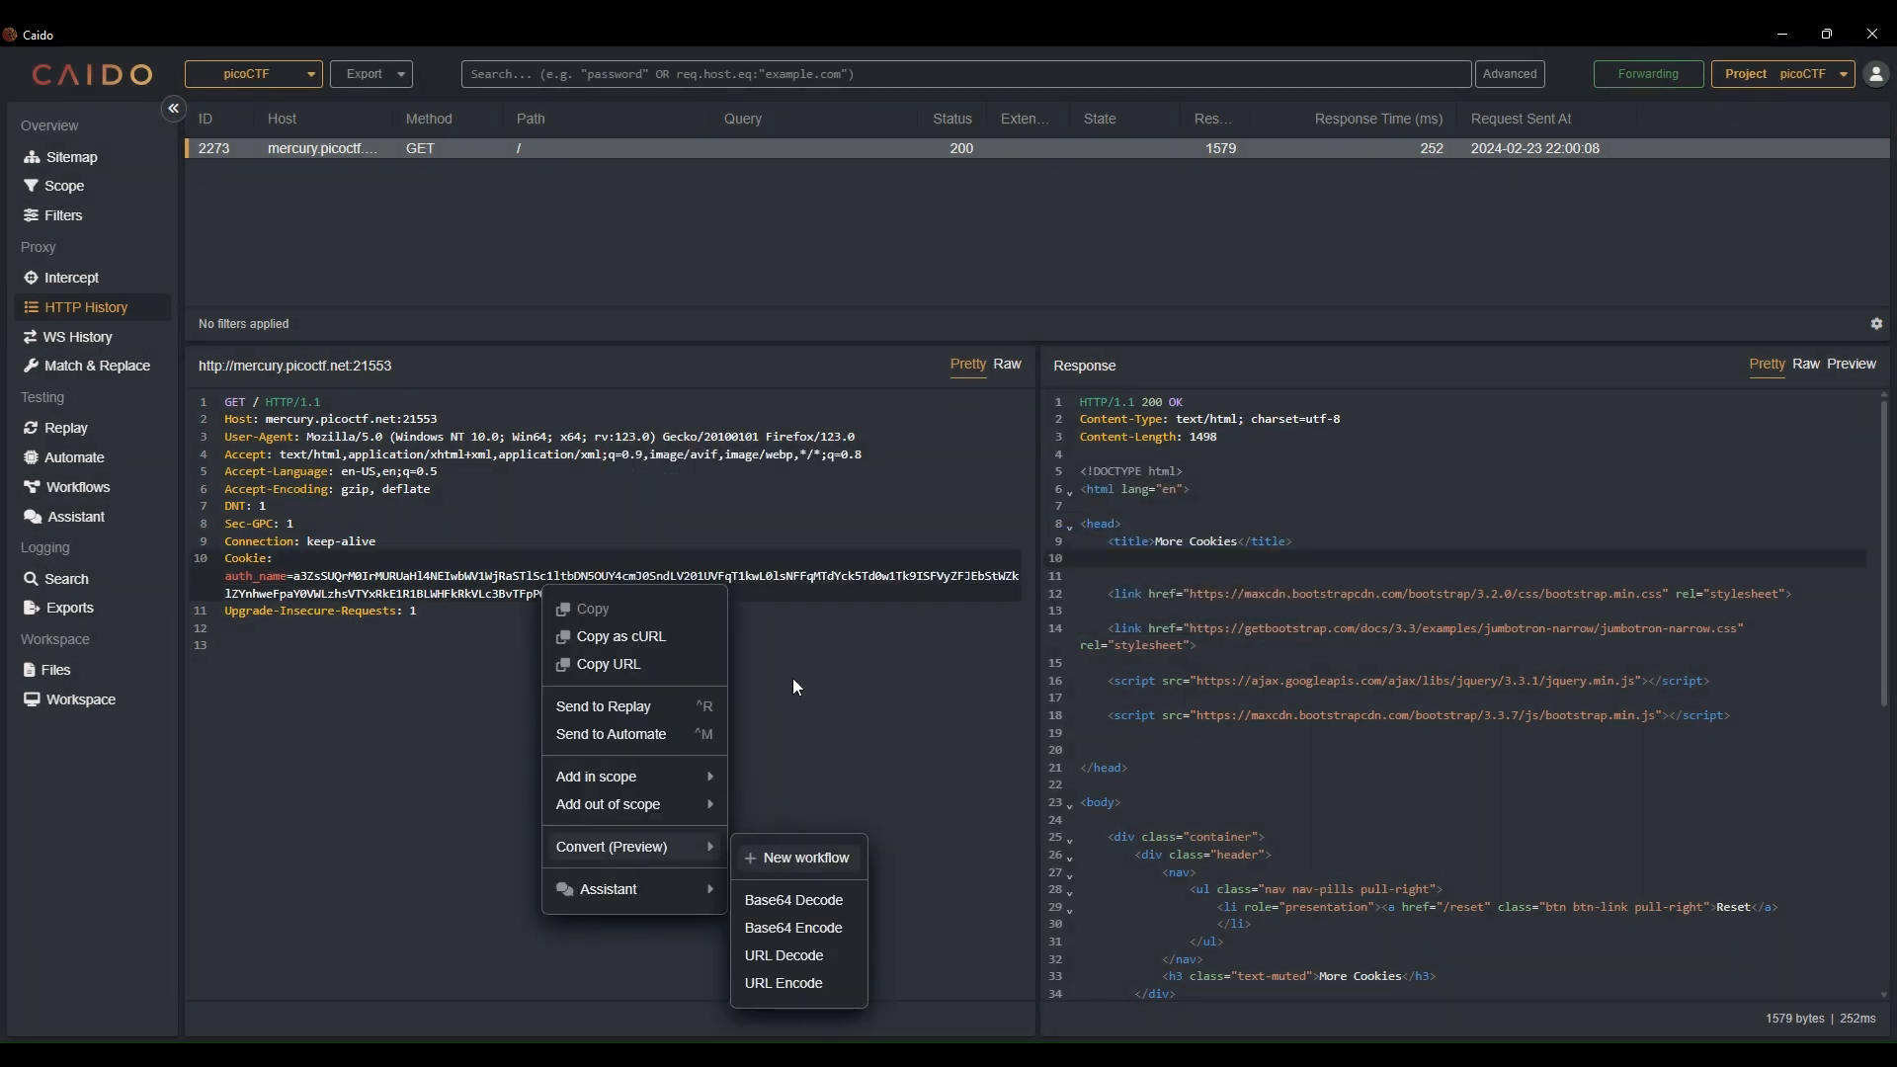
Create a new convert workflow chaining Convert Start through two Base64 Decode nodes into Convert End
{"action": "left_click", "coordinate": [800, 858]}
{"action": "left_click_drag", "start_coordinate": [971, 361], "coordinate": [842, 181]}
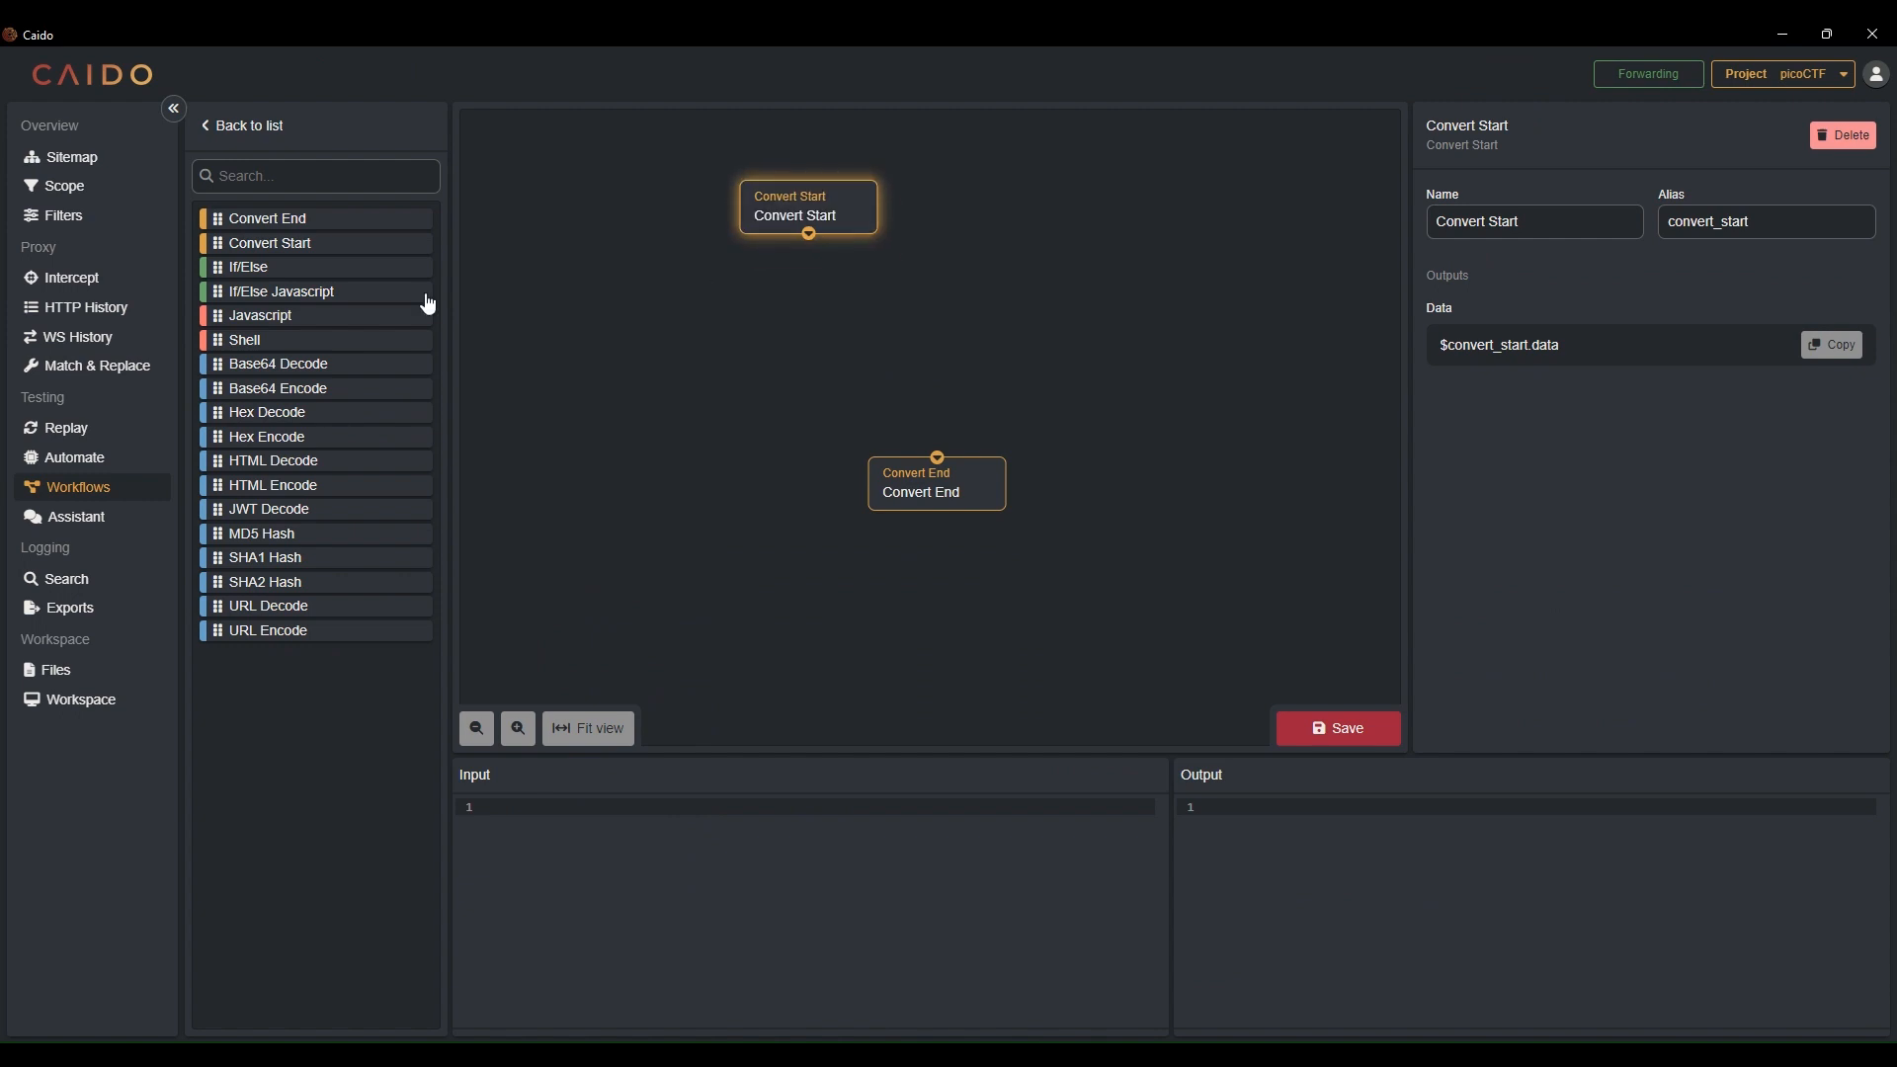
{"action": "left_click_drag", "start_coordinate": [296, 370], "coordinate": [656, 328]}
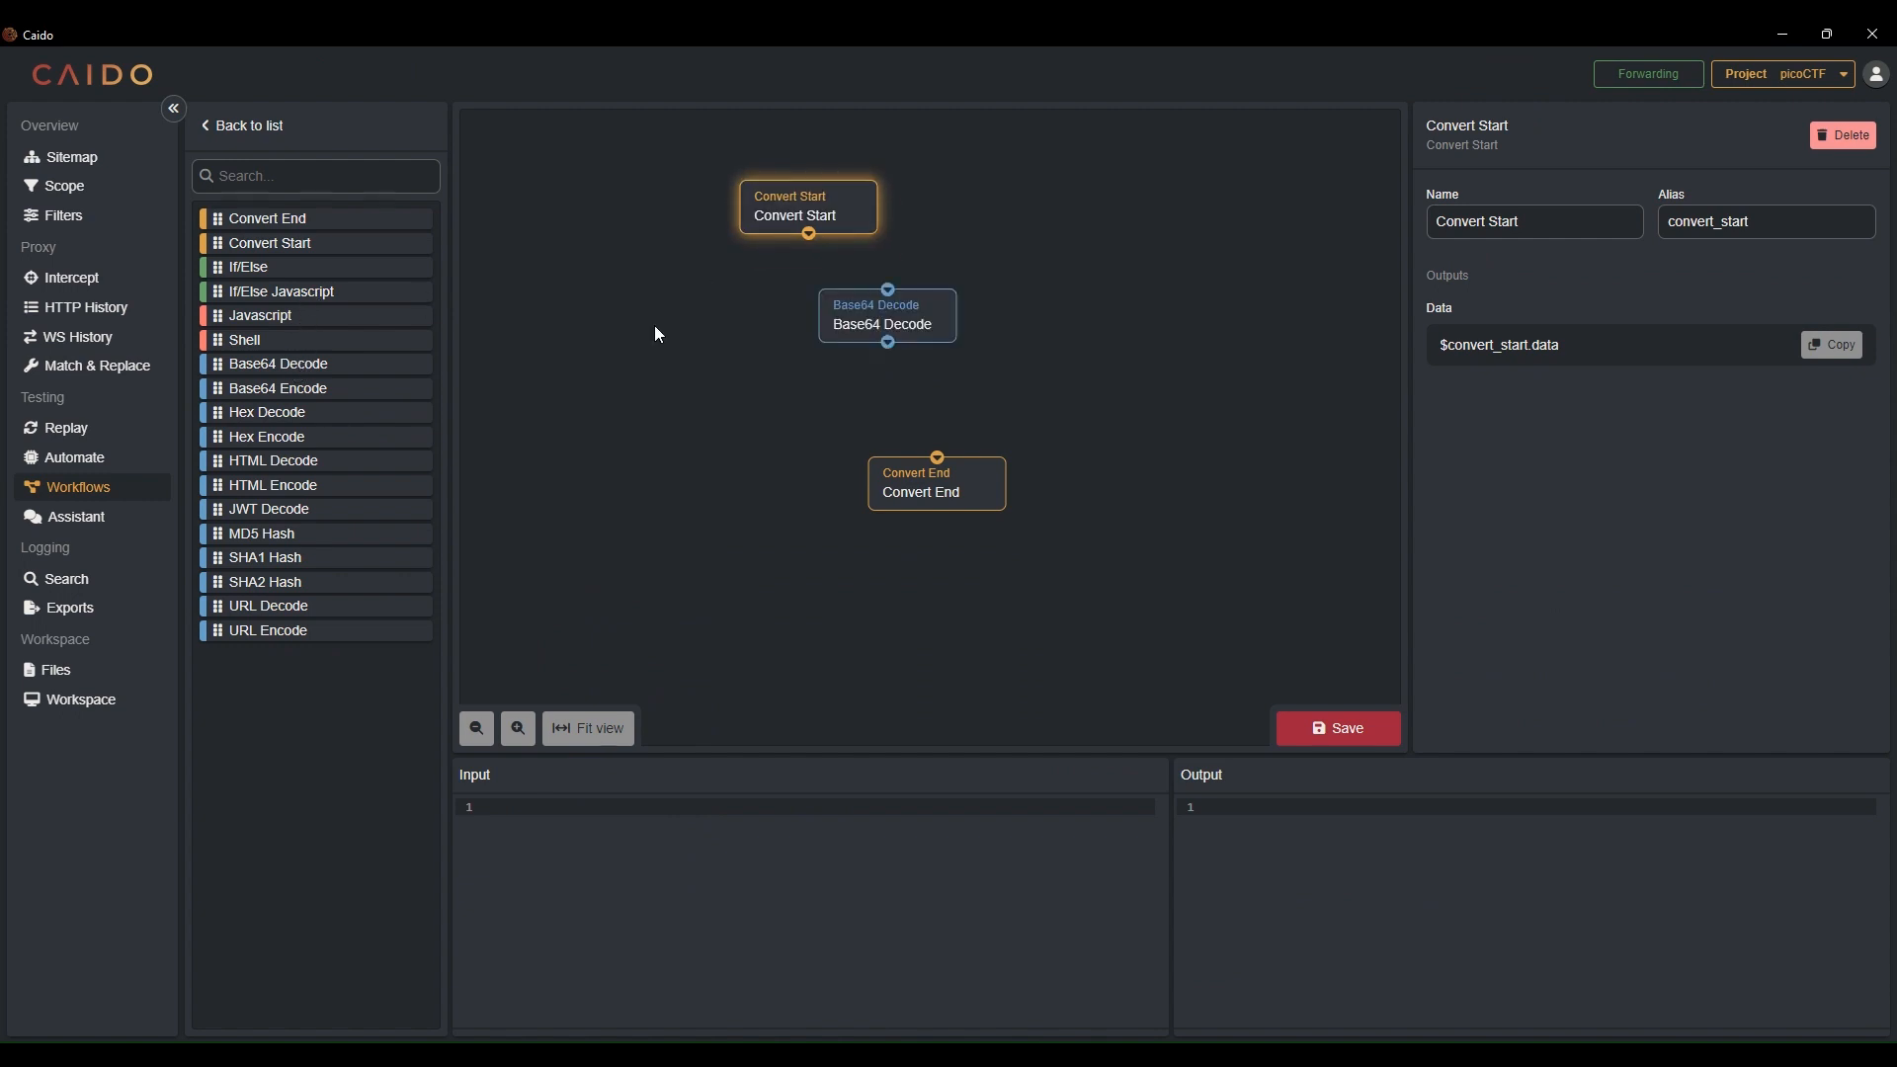
{"action": "left_click_drag", "start_coordinate": [288, 368], "coordinate": [919, 399]}
{"action": "left_click_drag", "start_coordinate": [944, 502], "coordinate": [964, 542]}
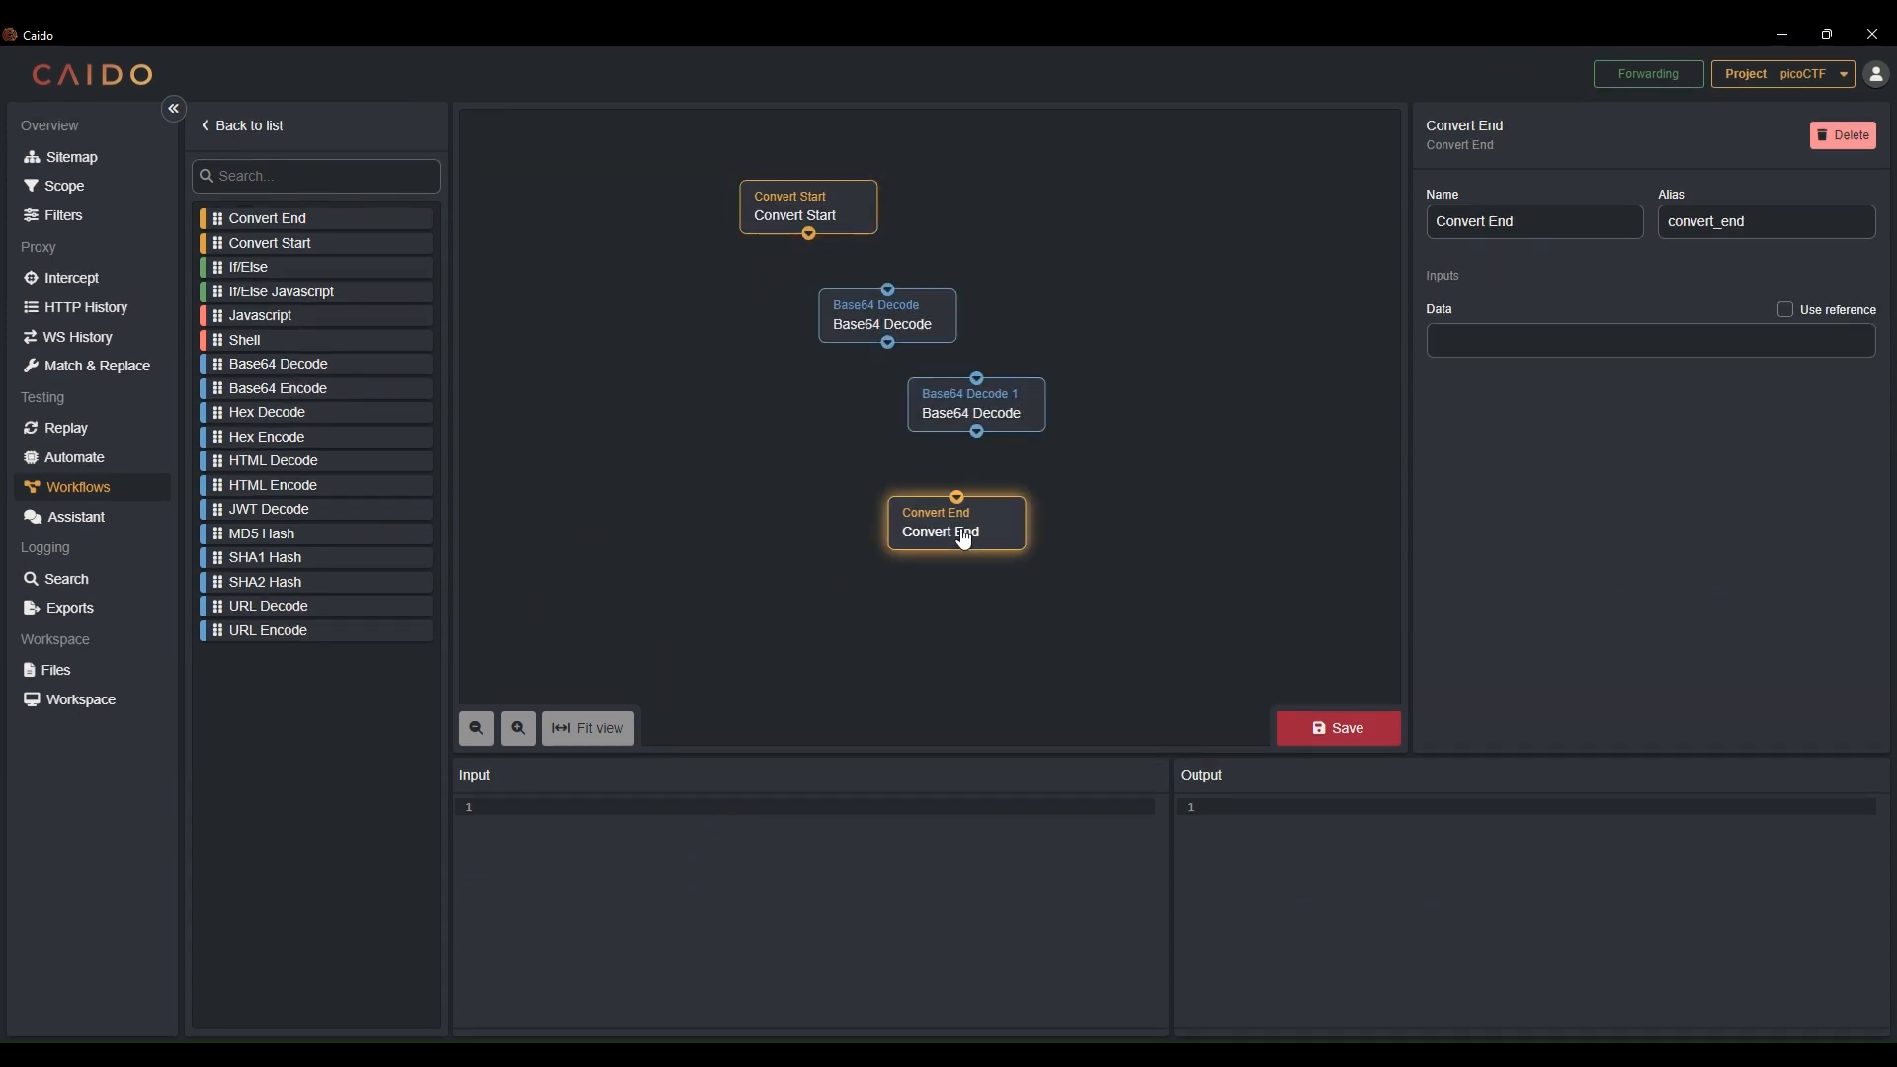
{"action": "left_click_drag", "start_coordinate": [808, 234], "coordinate": [961, 502]}
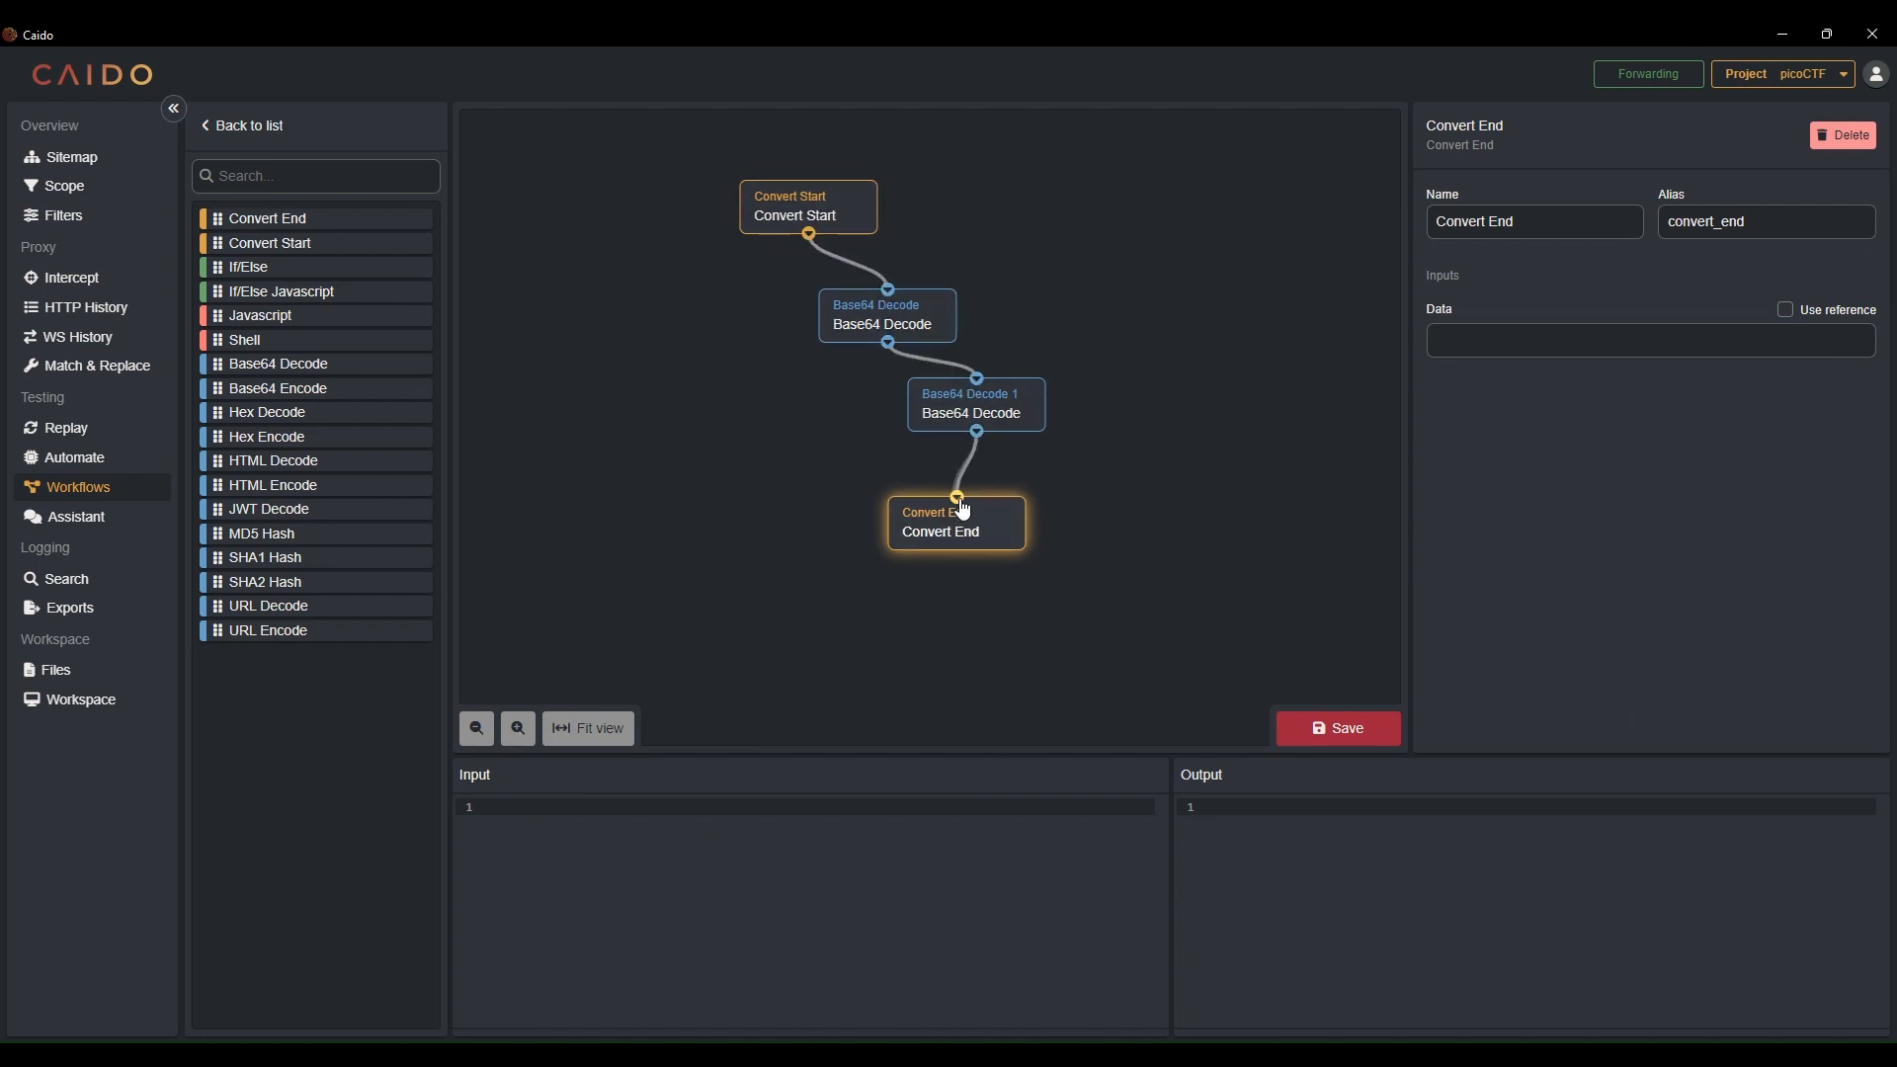
Name the workflow "Base64 Decode x2" and save it
{"action": "left_click", "coordinate": [1315, 732]}
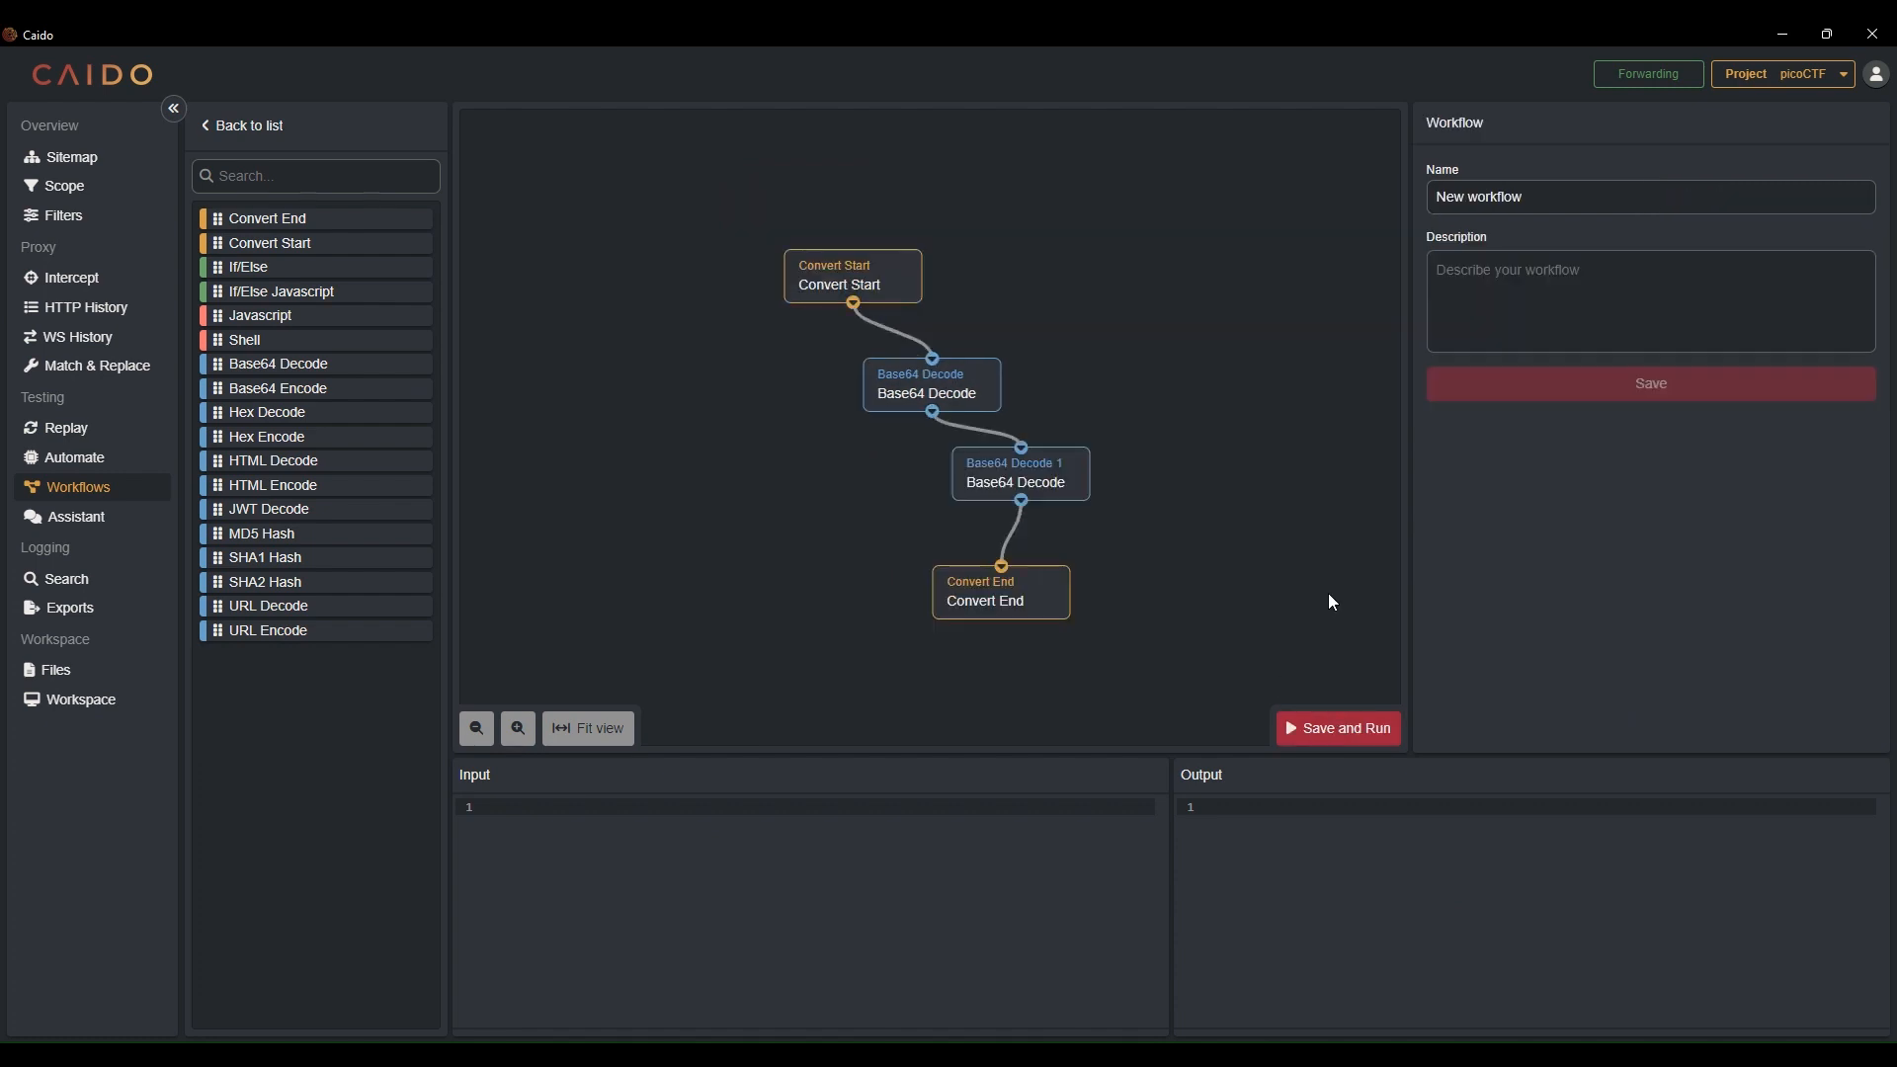
{"action": "left_click_drag", "start_coordinate": [1546, 195], "coordinate": [1354, 194]}
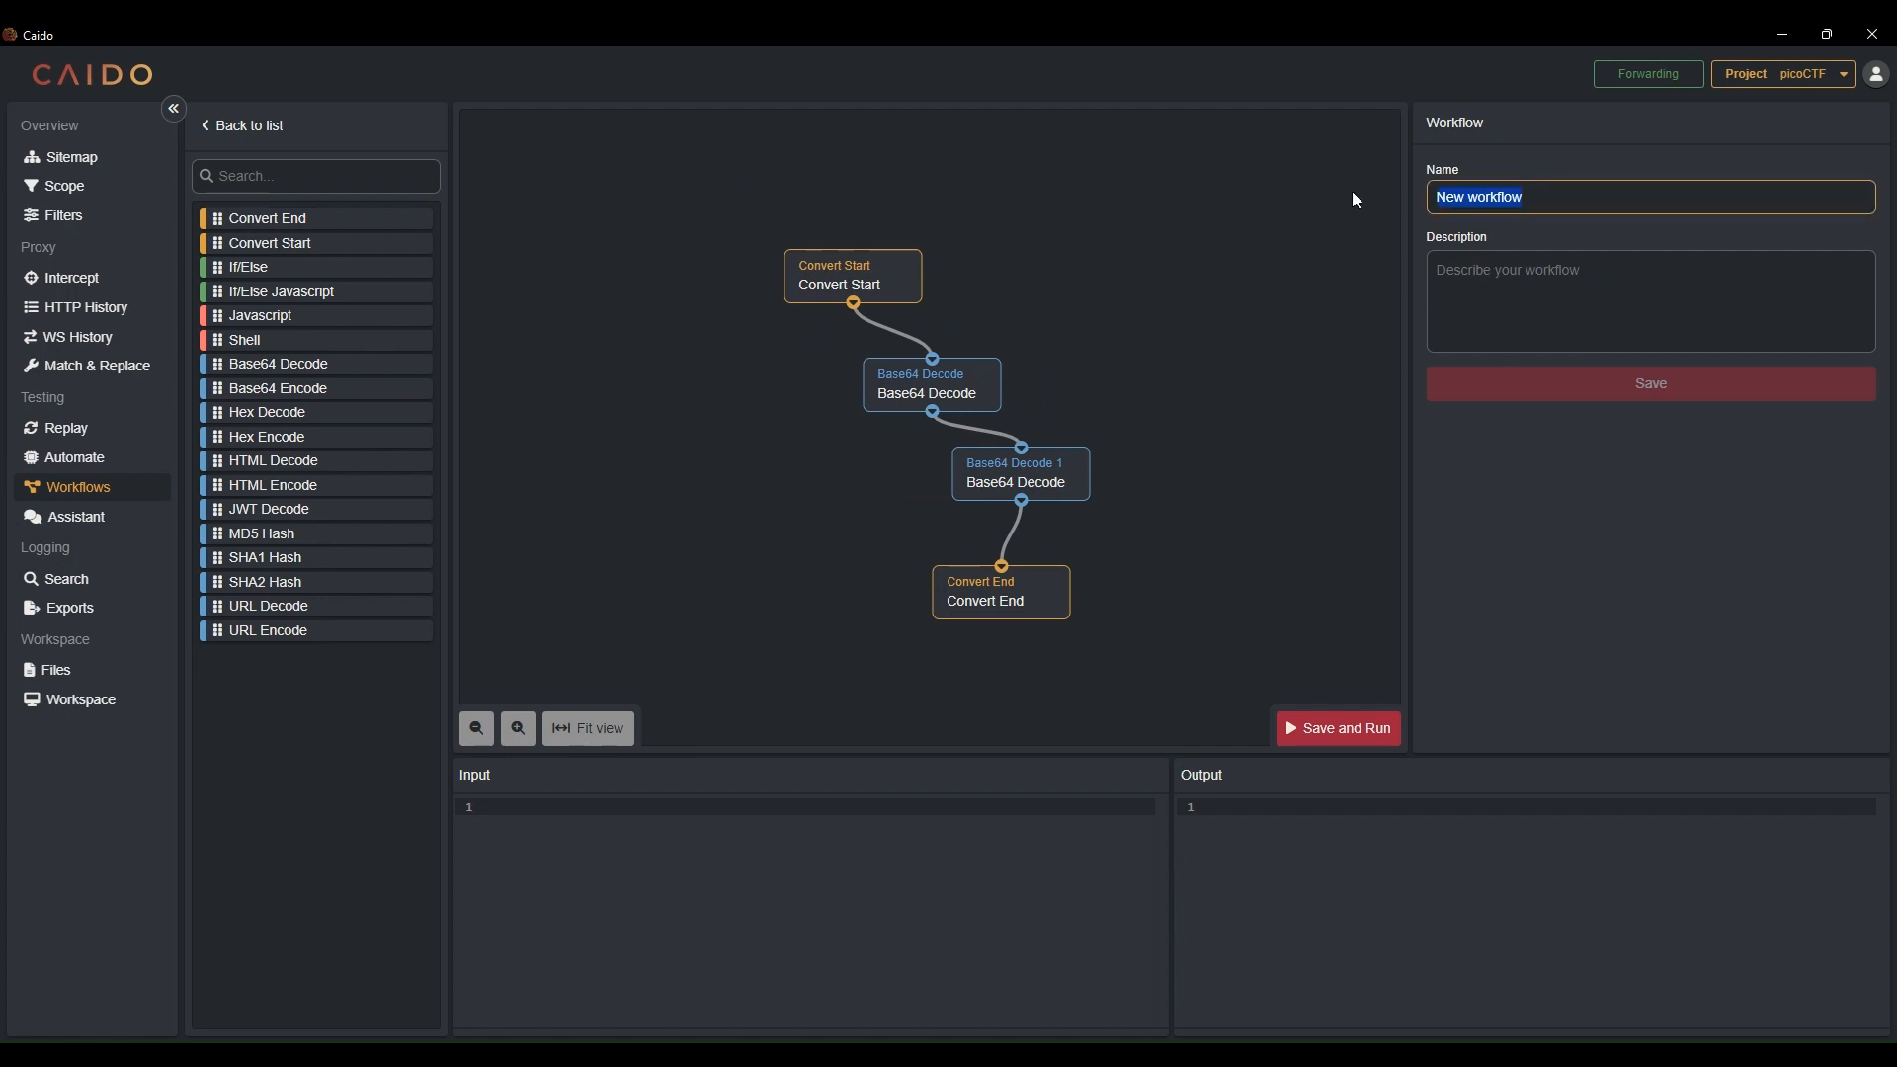
{"action": "type", "text": "Base"}
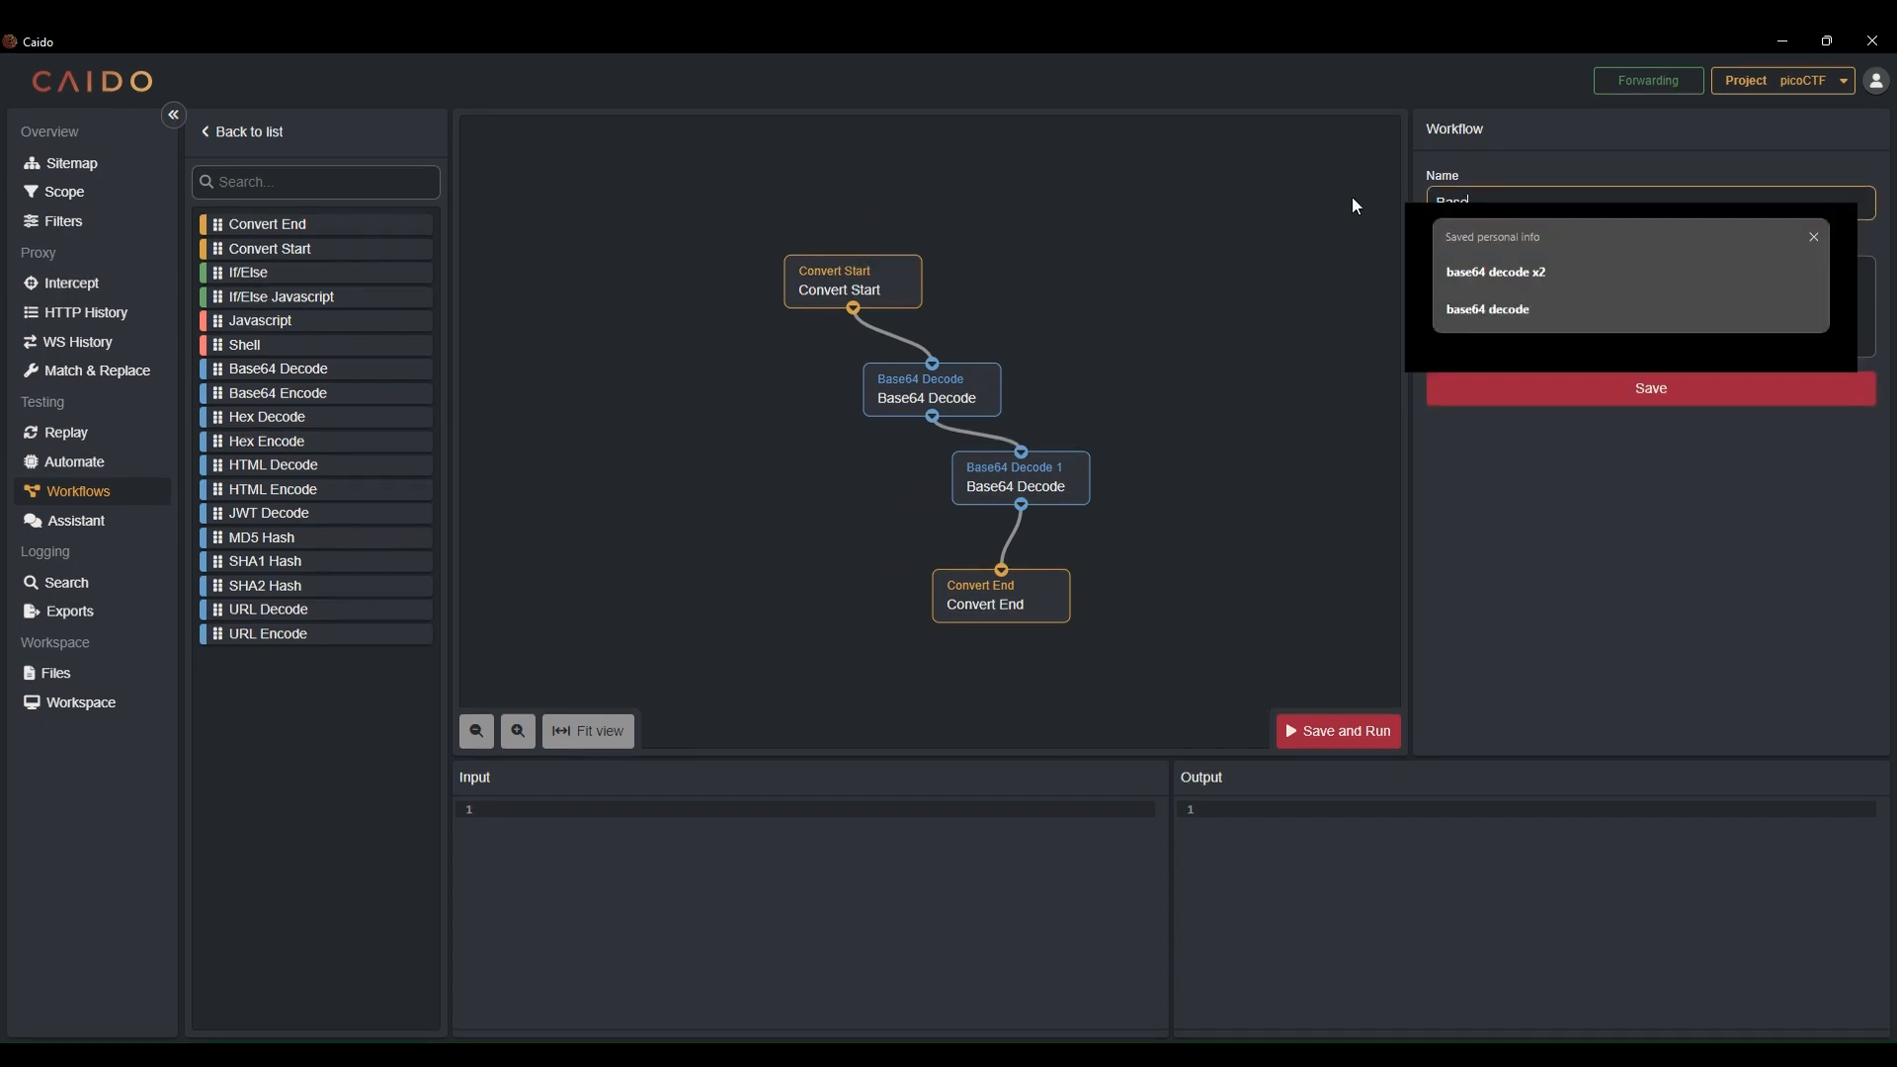
{"action": "type", "text": "64"}
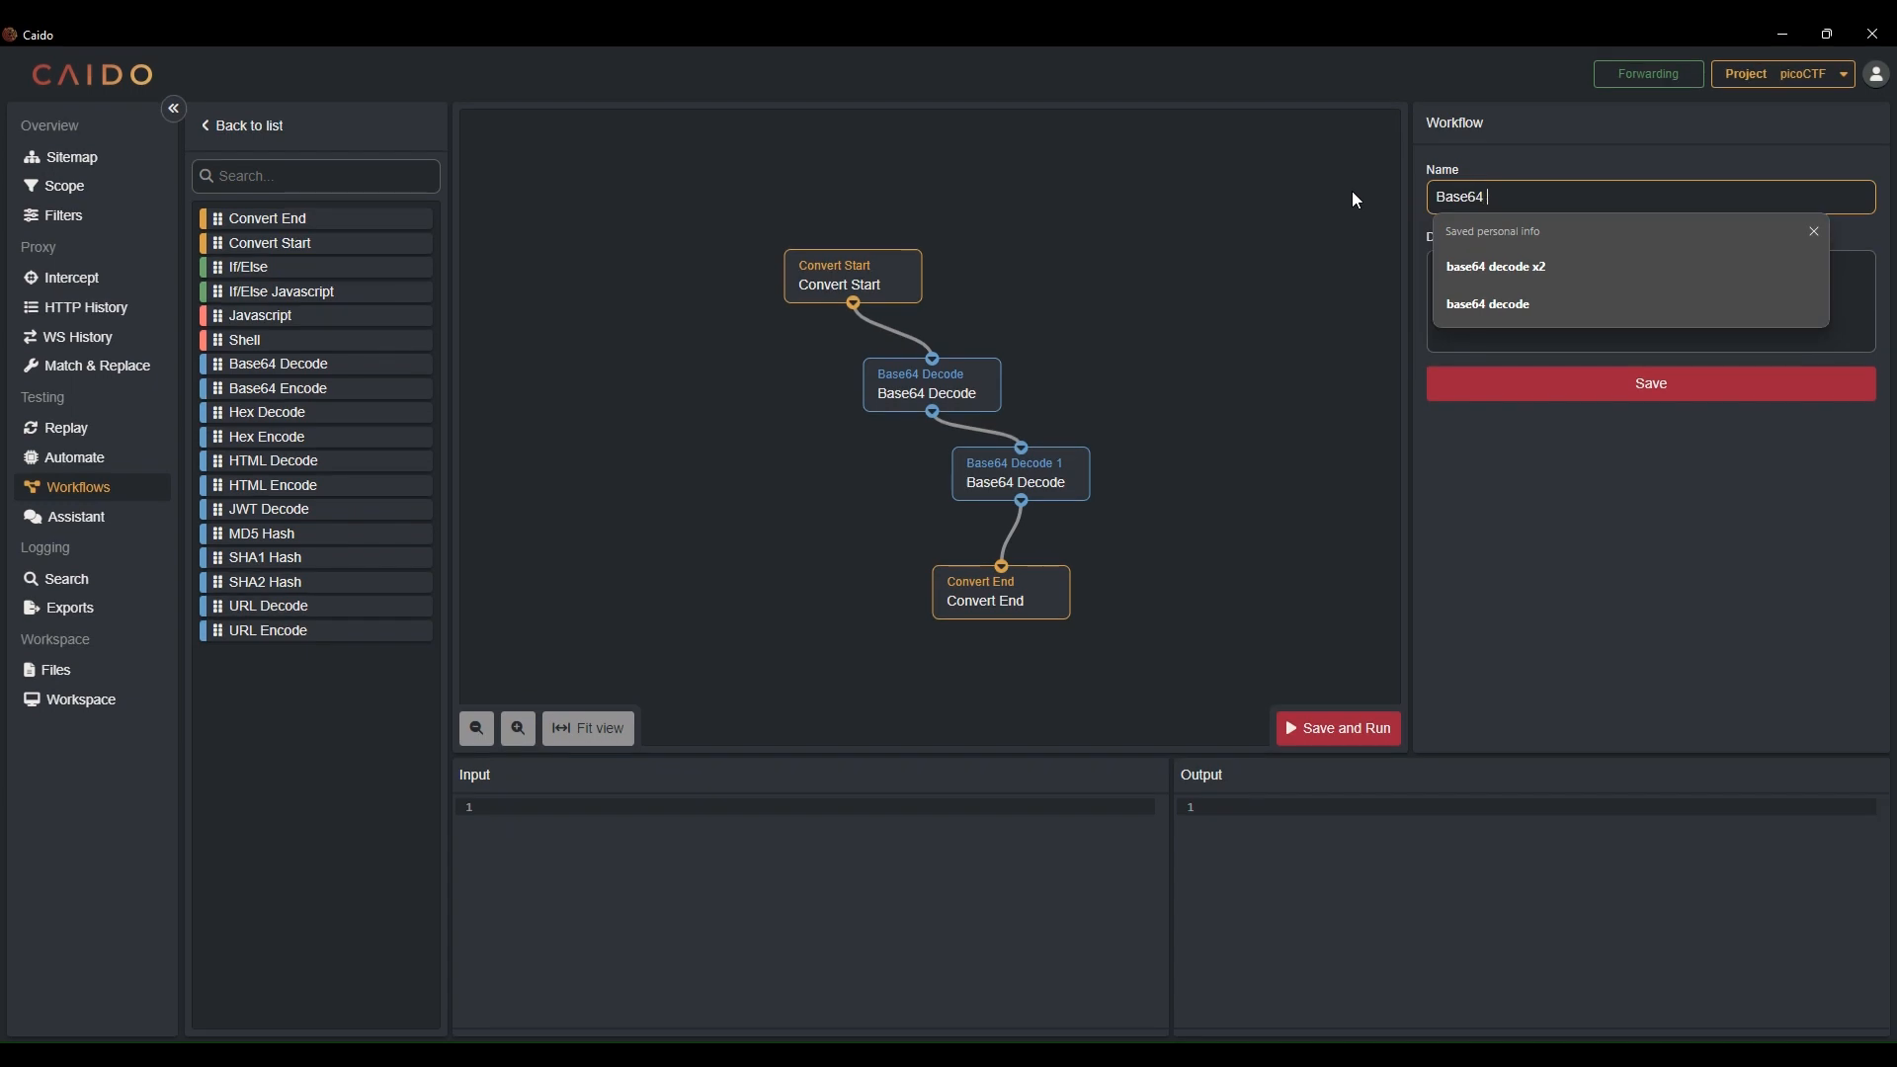
{"action": "type", "text": " Decode"}
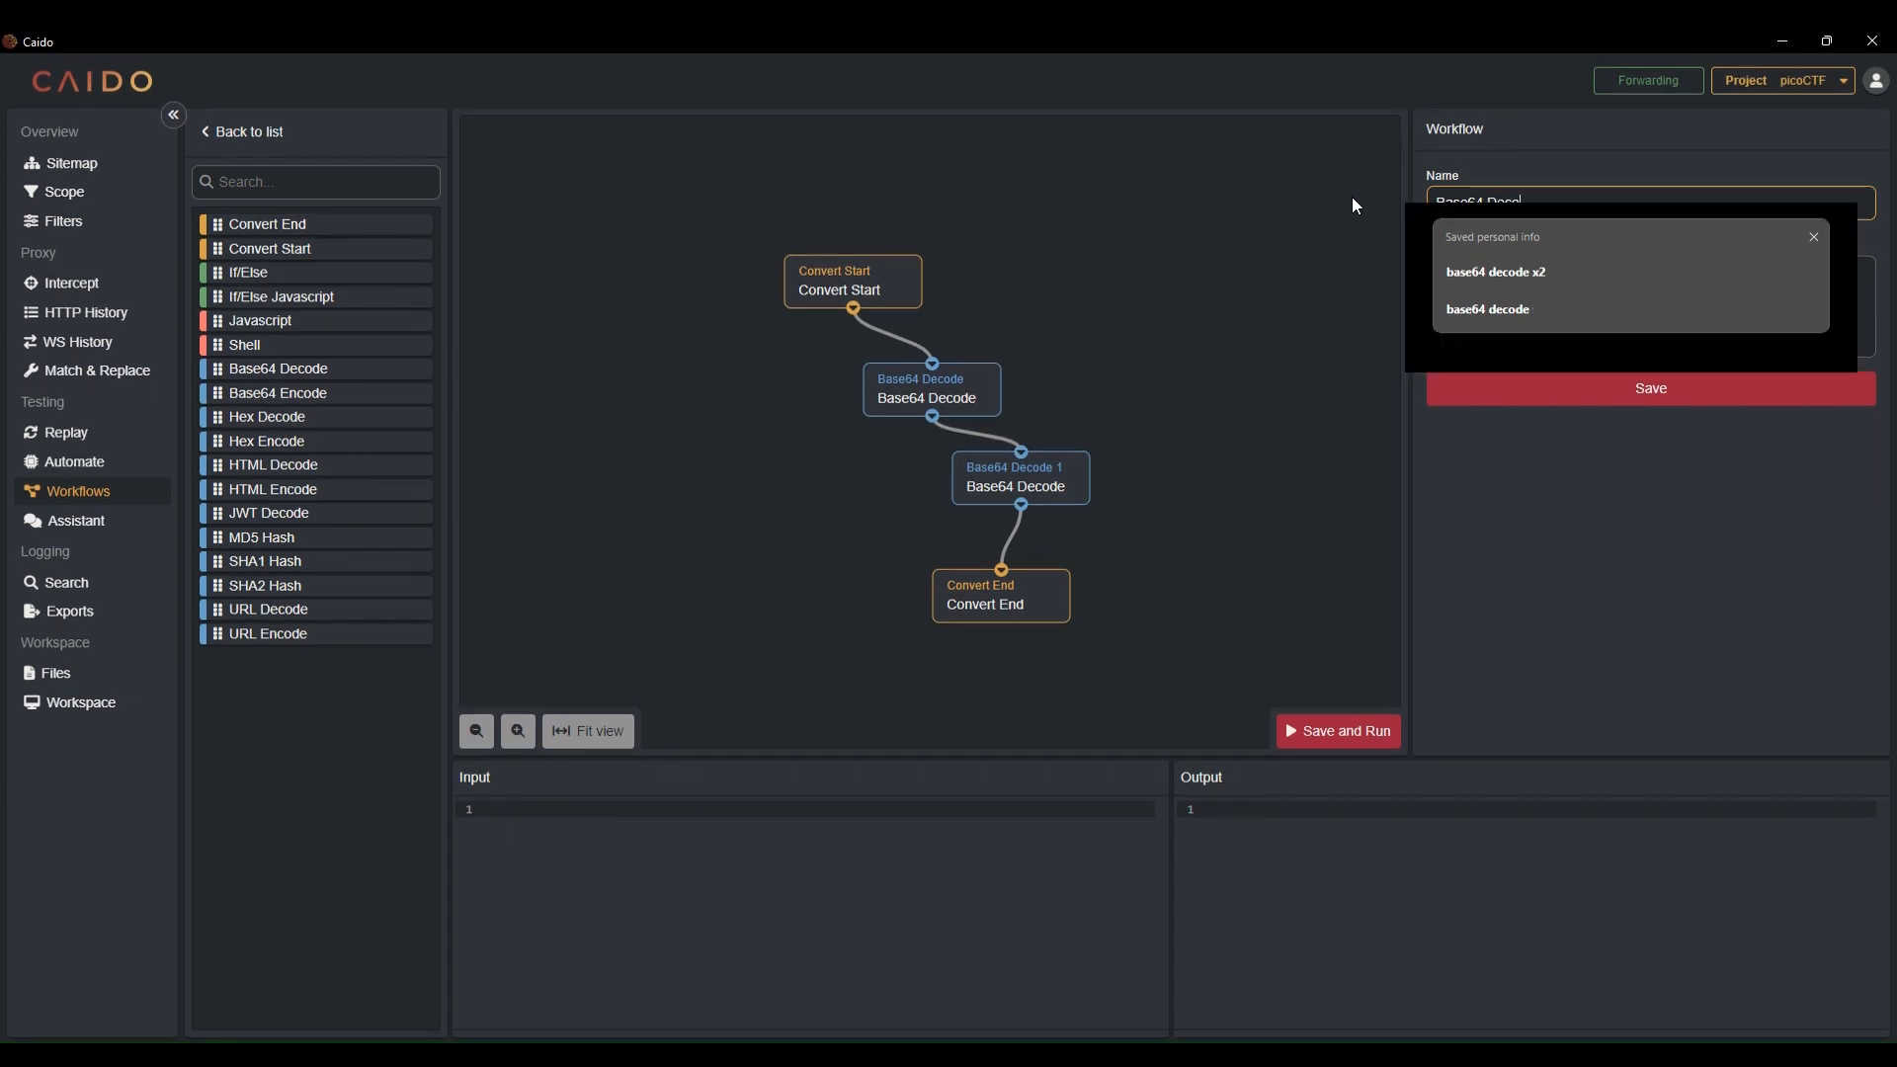
{"action": "type", "text": " x2"}
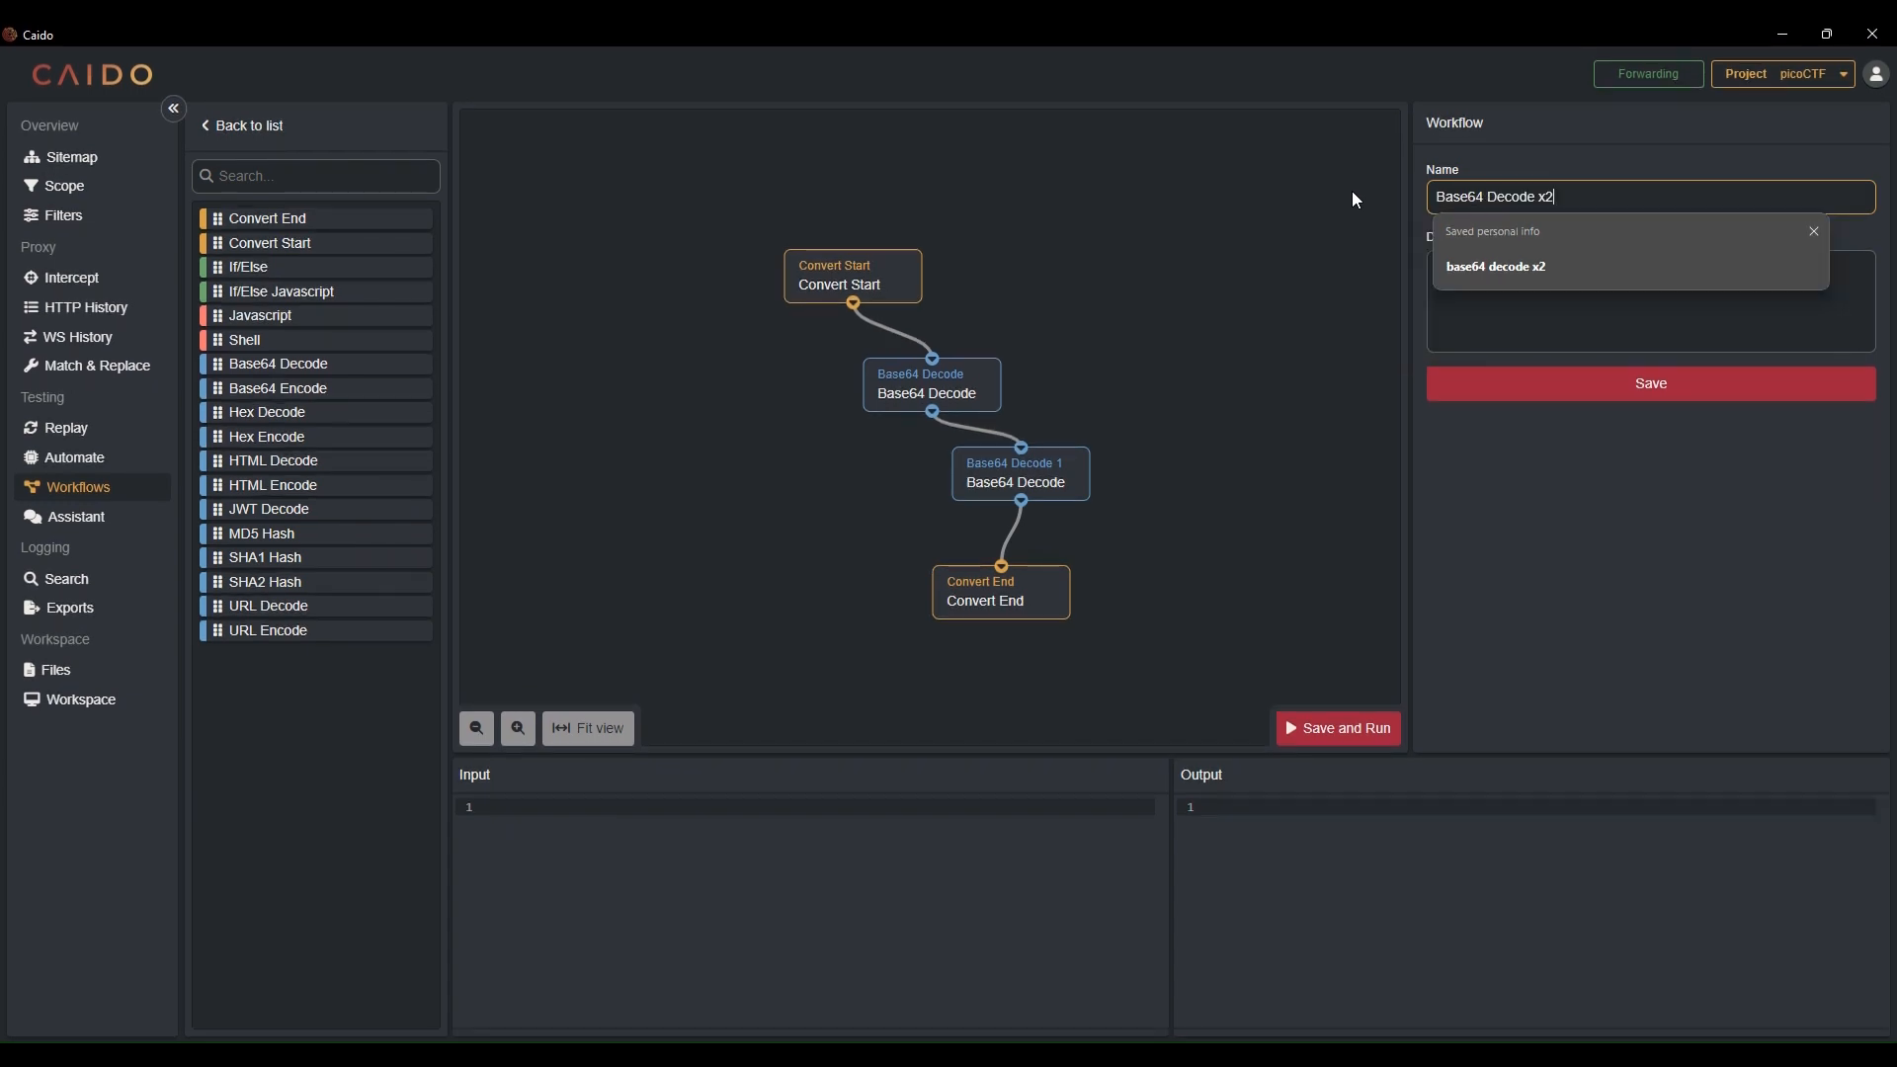
{"action": "left_click", "coordinate": [1679, 377]}
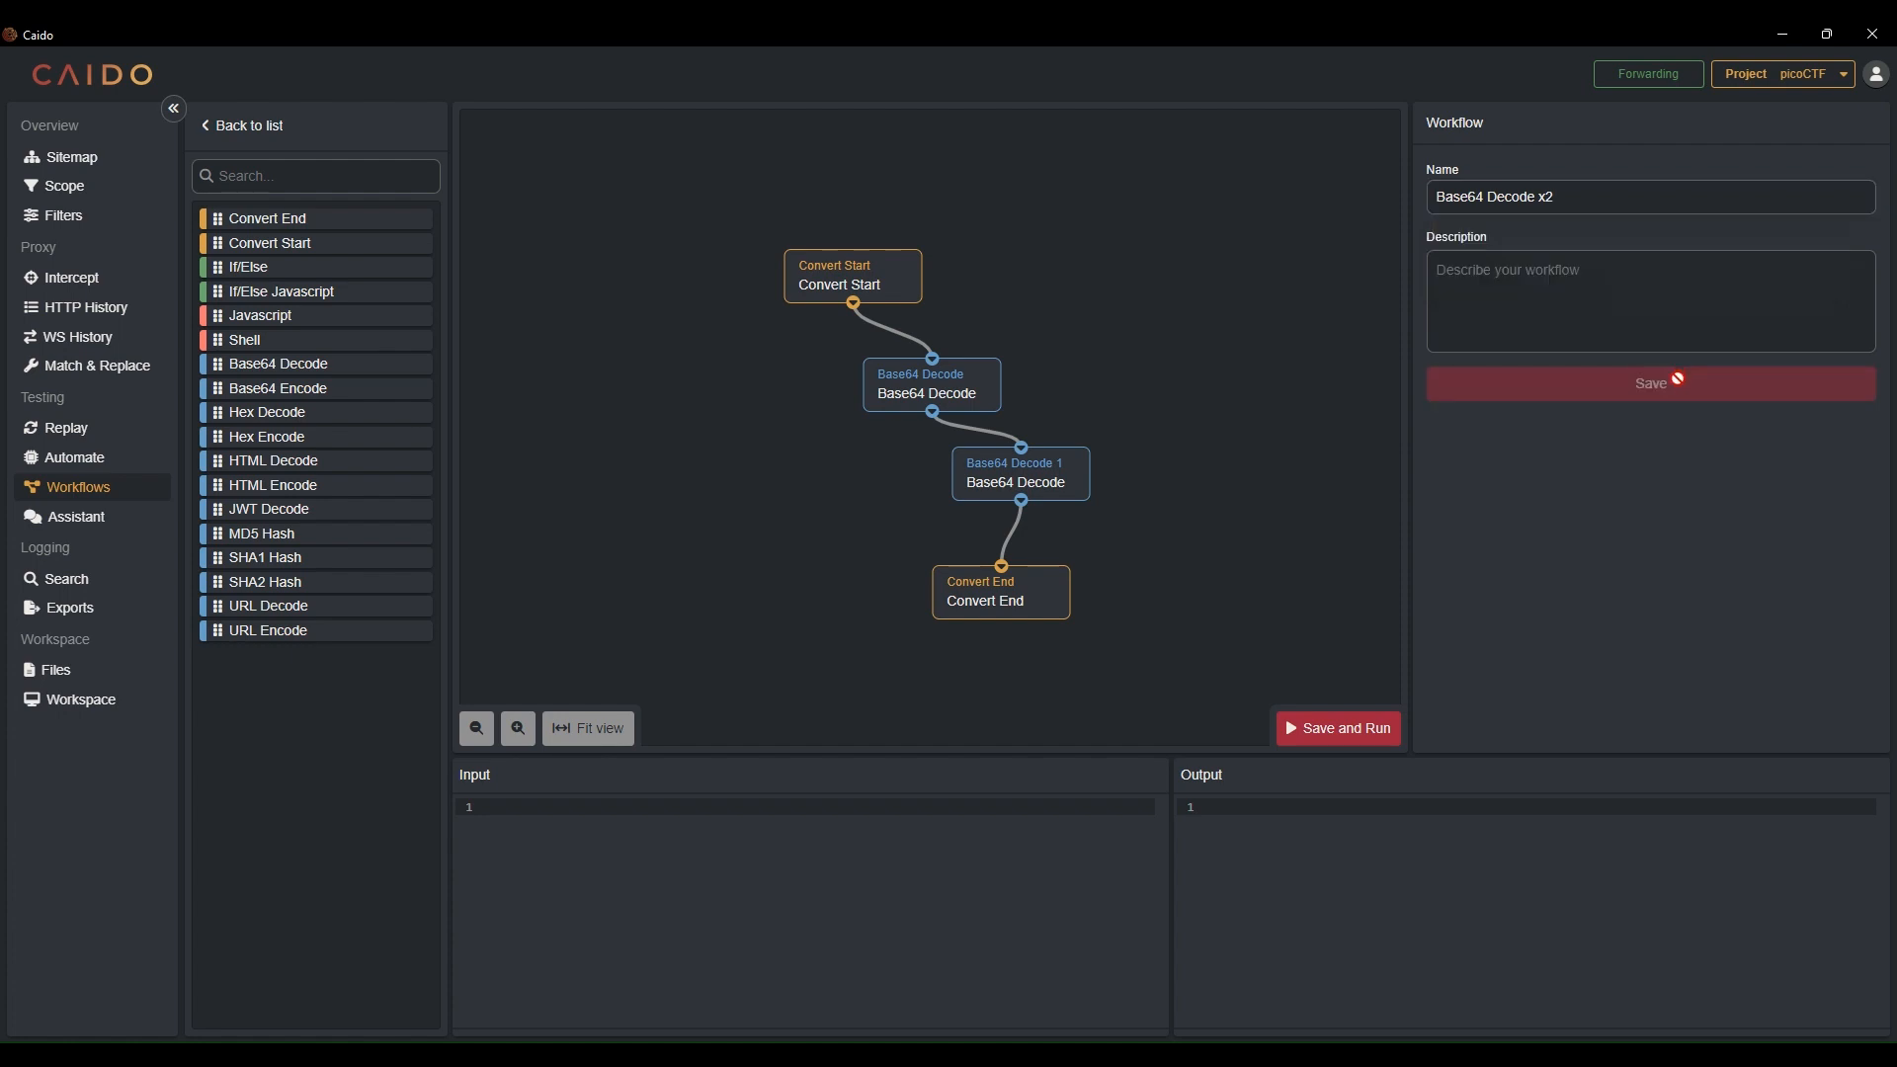
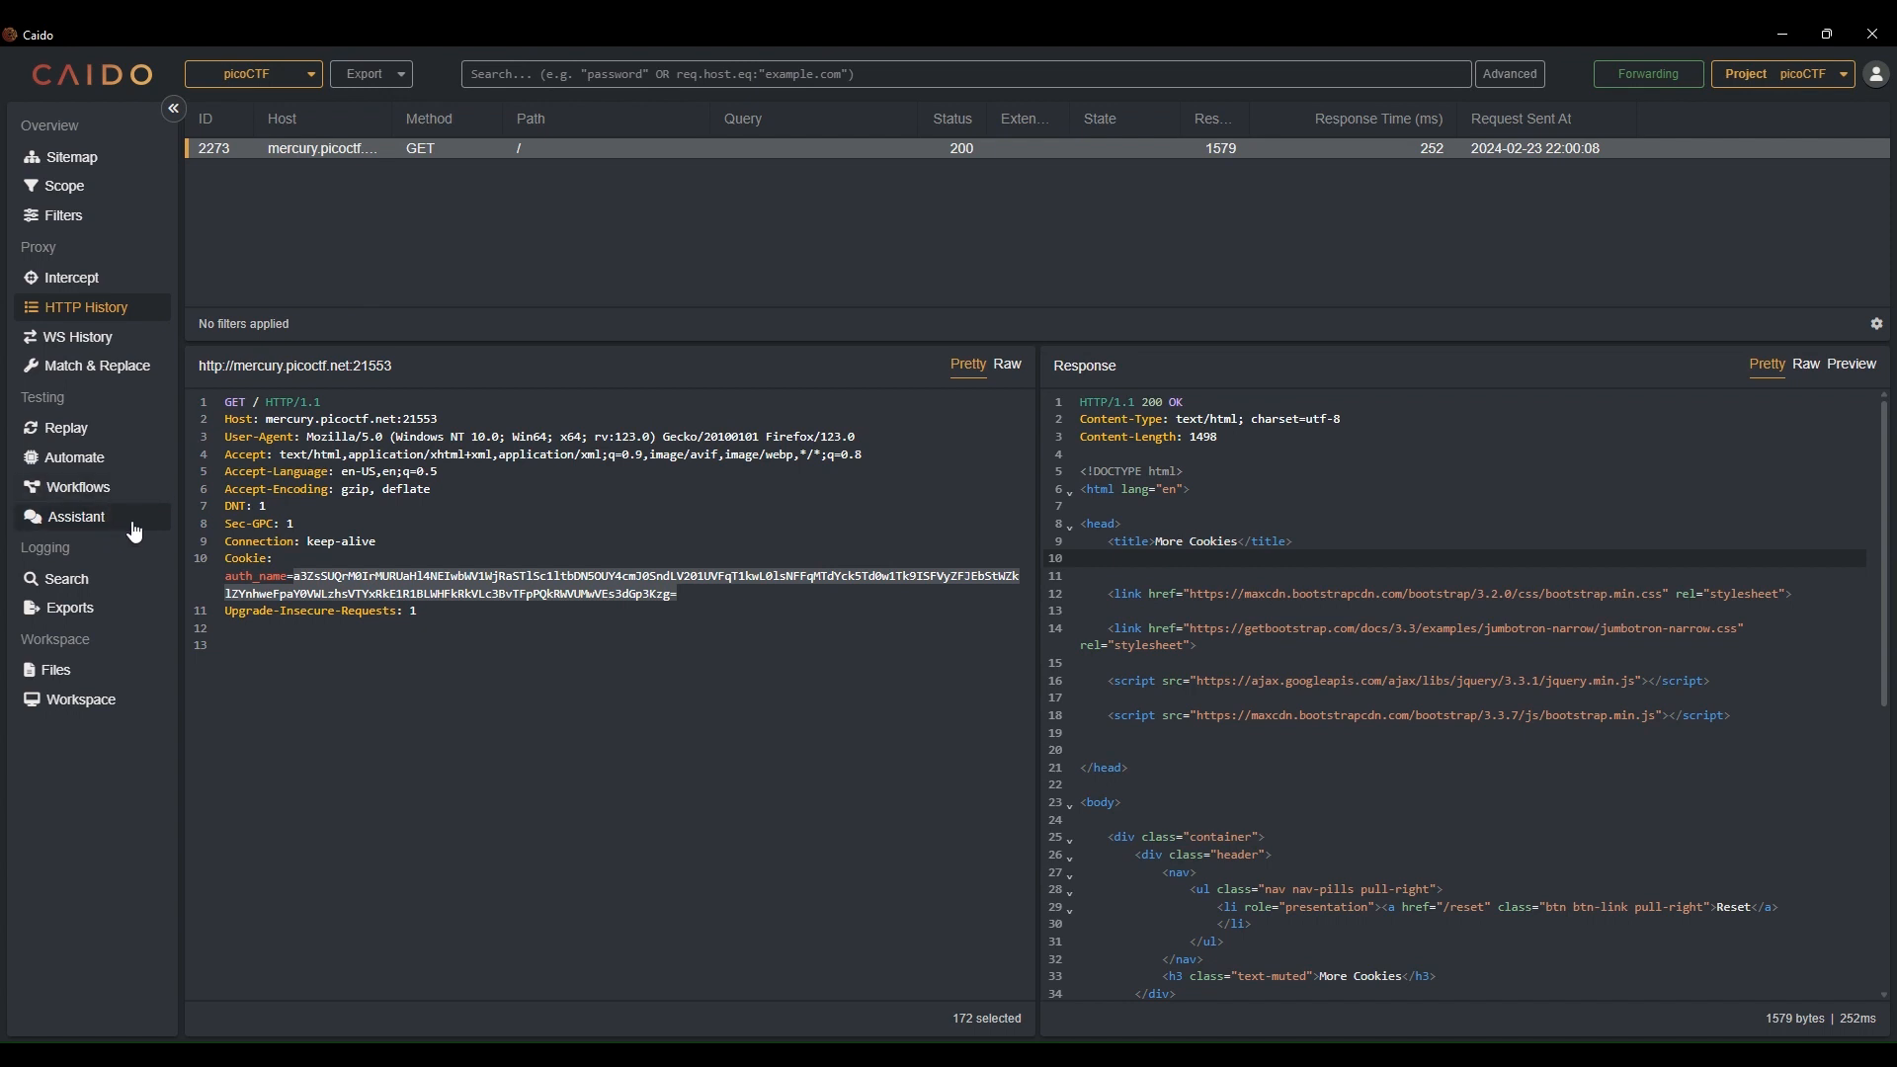
Ask the Assistant for a simple PowerShell script that converts a string to a byte array and XORs each byte with 1, printing every modified string while modifying the original string each iteration
{"action": "left_click", "coordinate": [136, 525]}
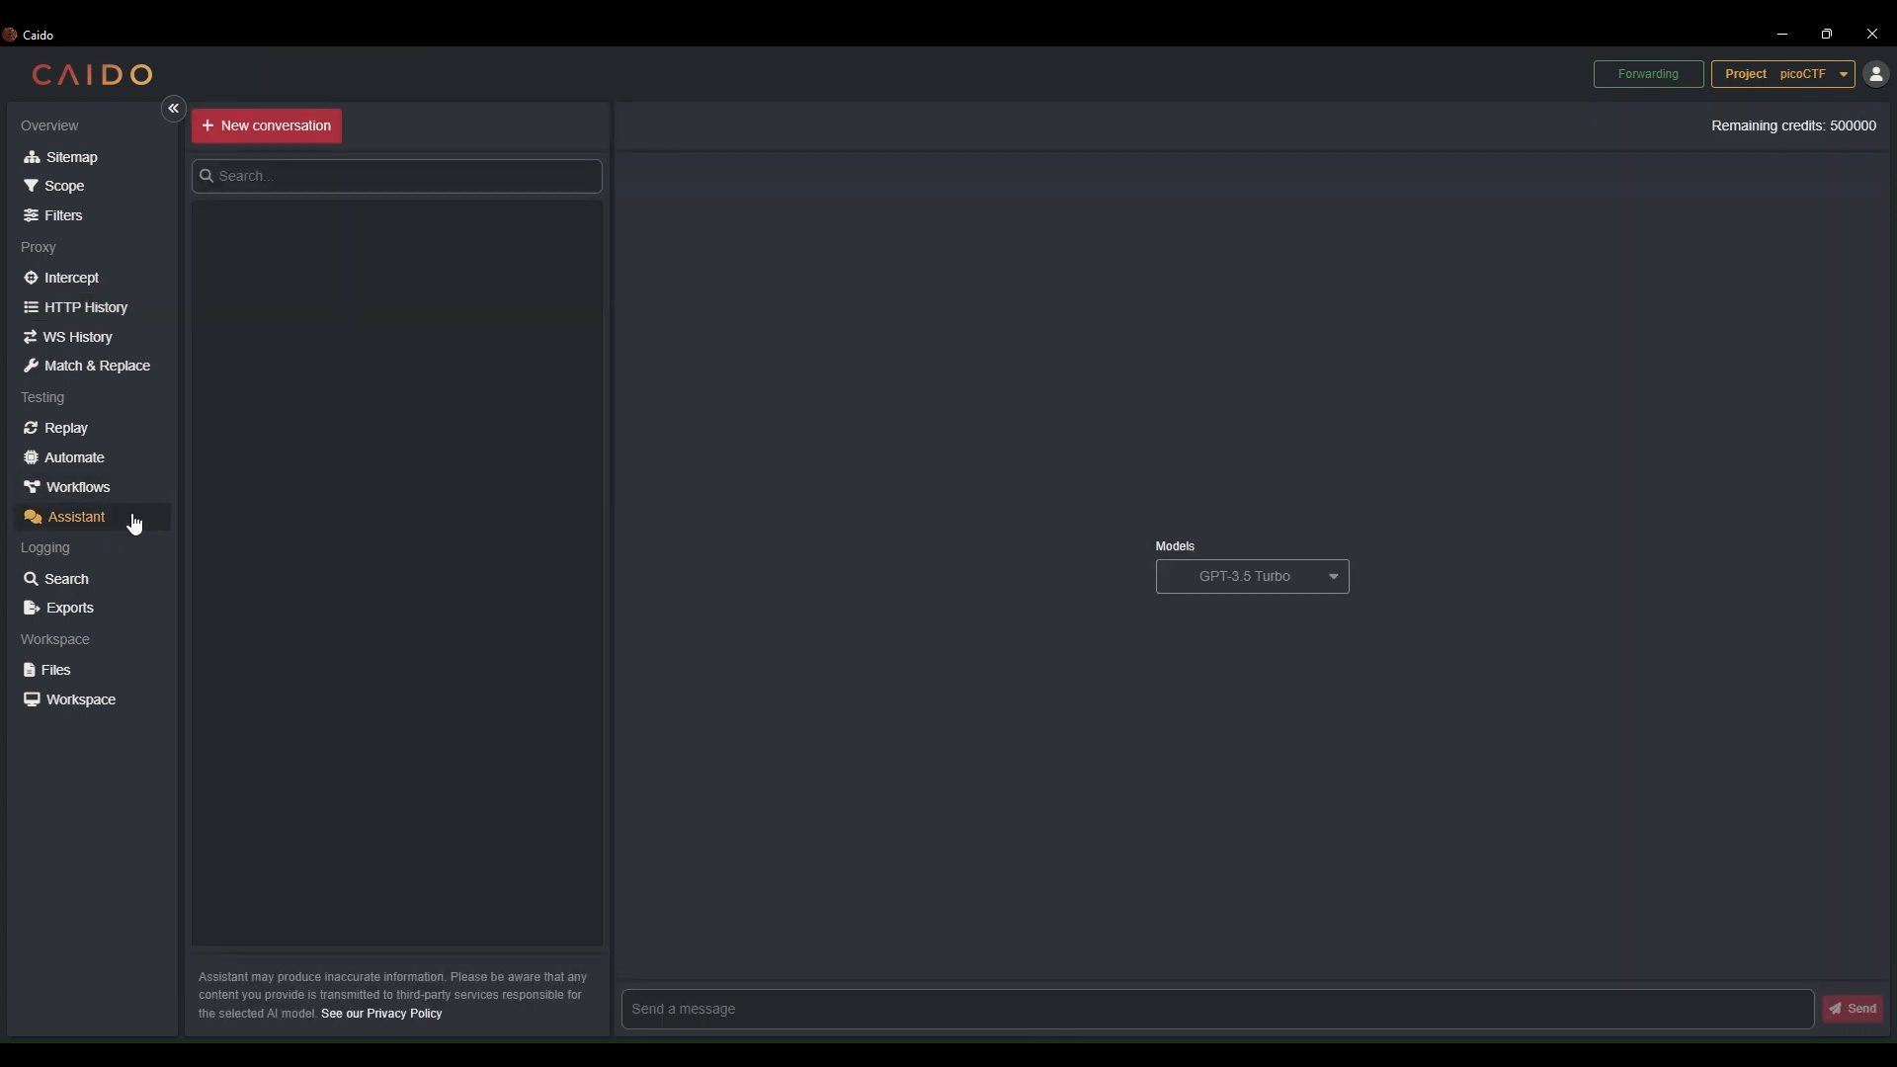
{"action": "left_click", "coordinate": [1057, 999]}
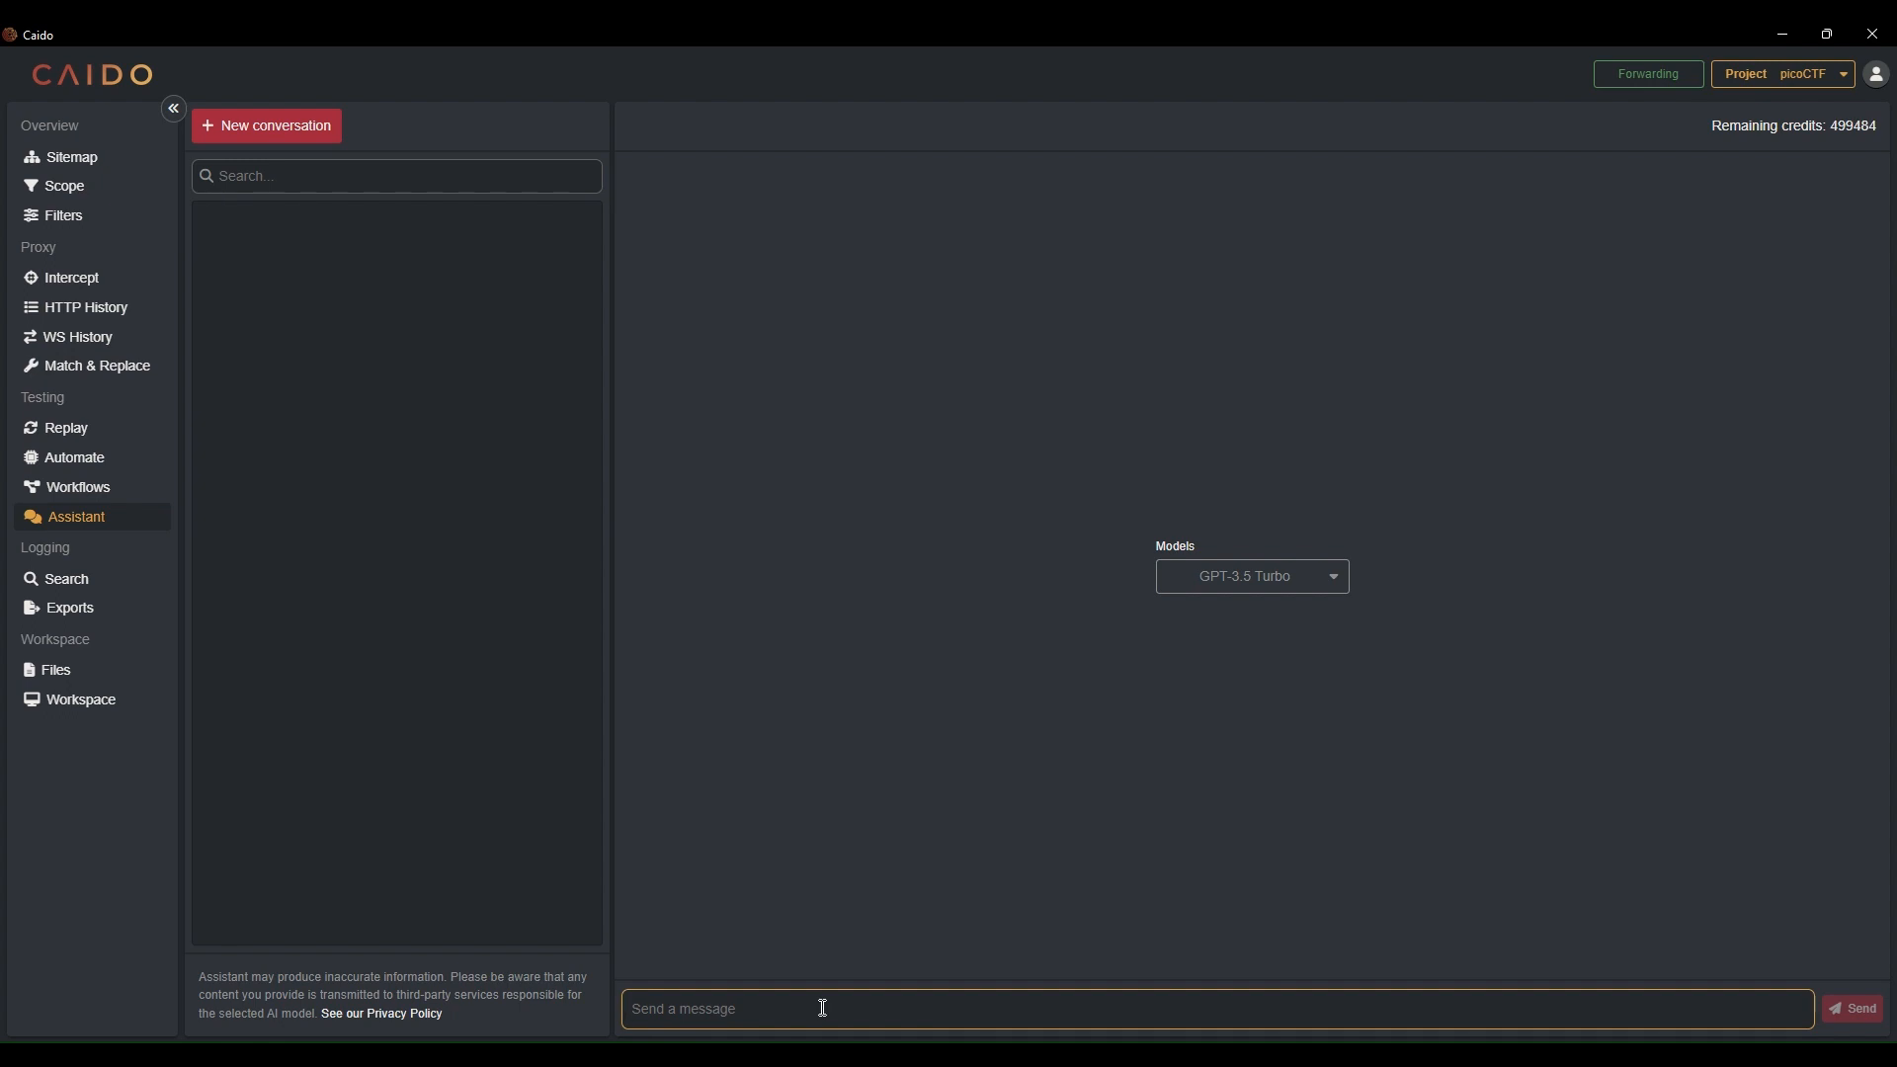
{"action": "type", "text": "Give me"}
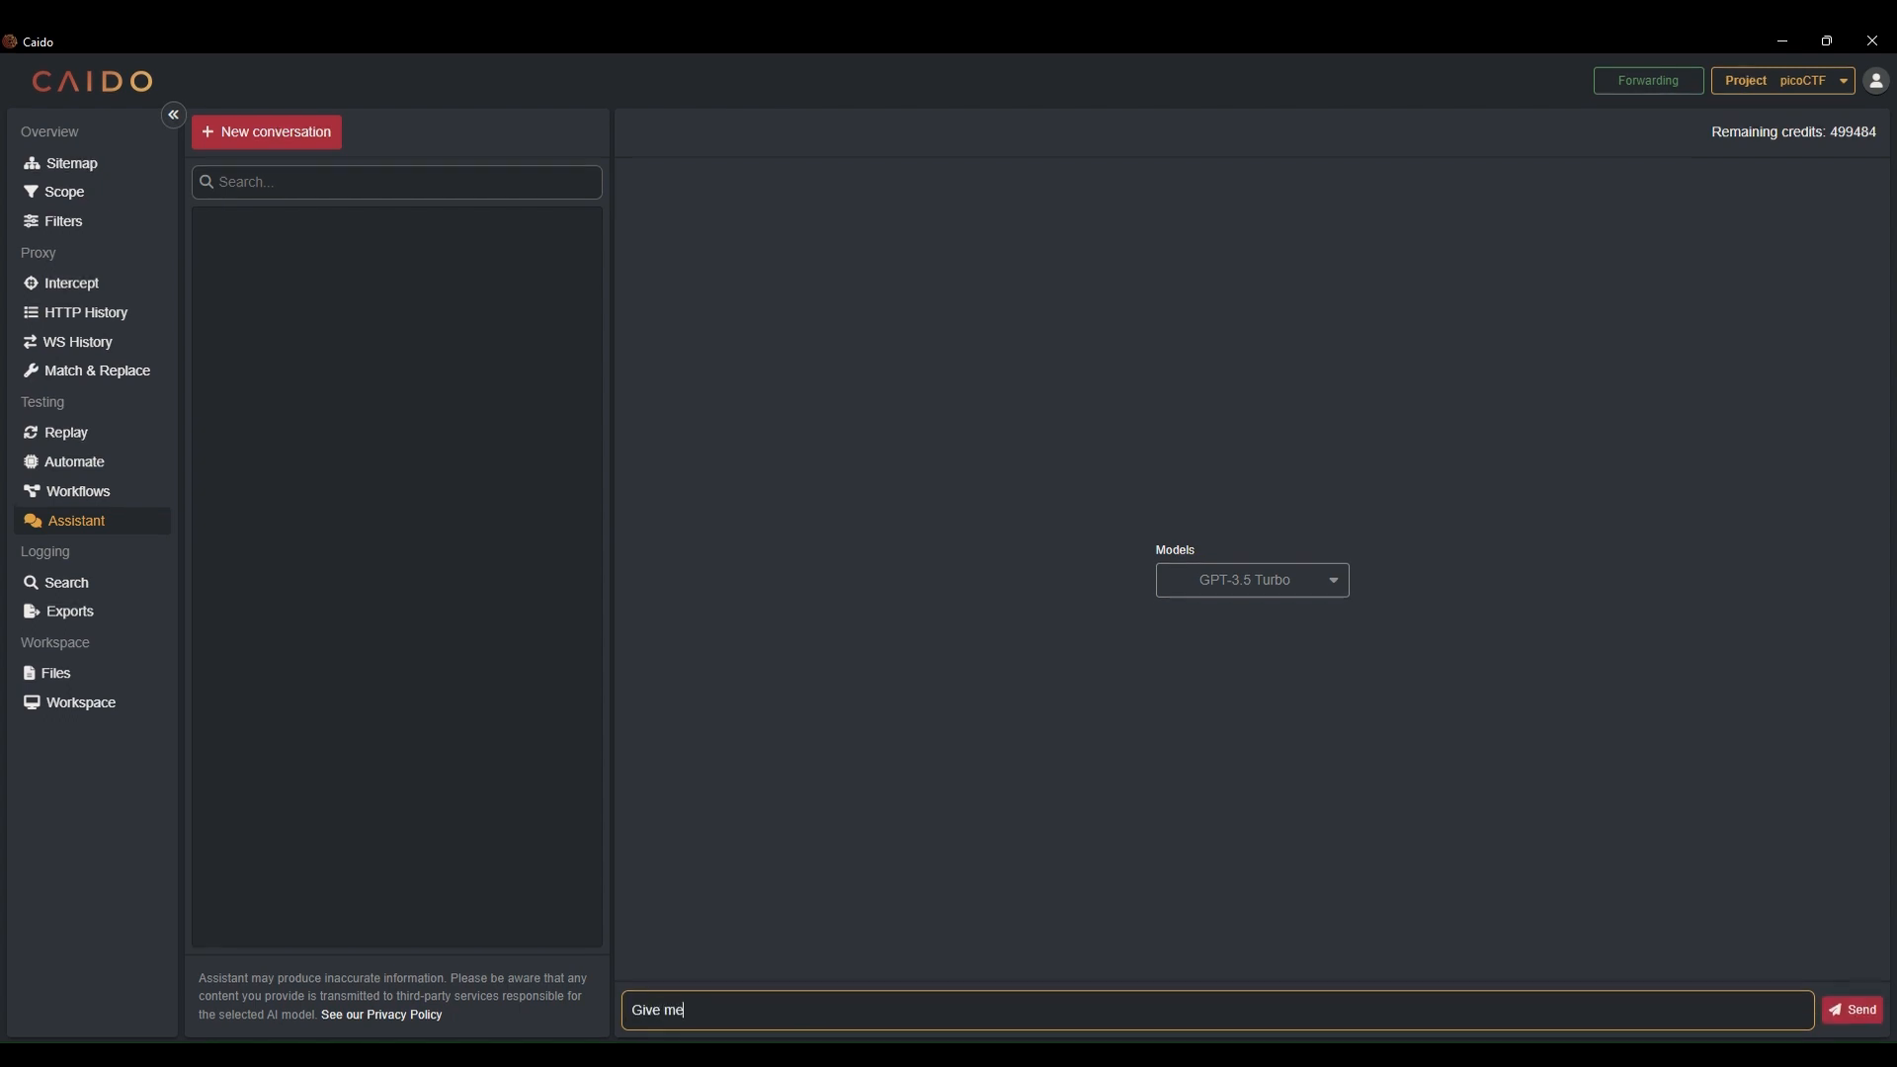
{"action": "type", "text": " simp"}
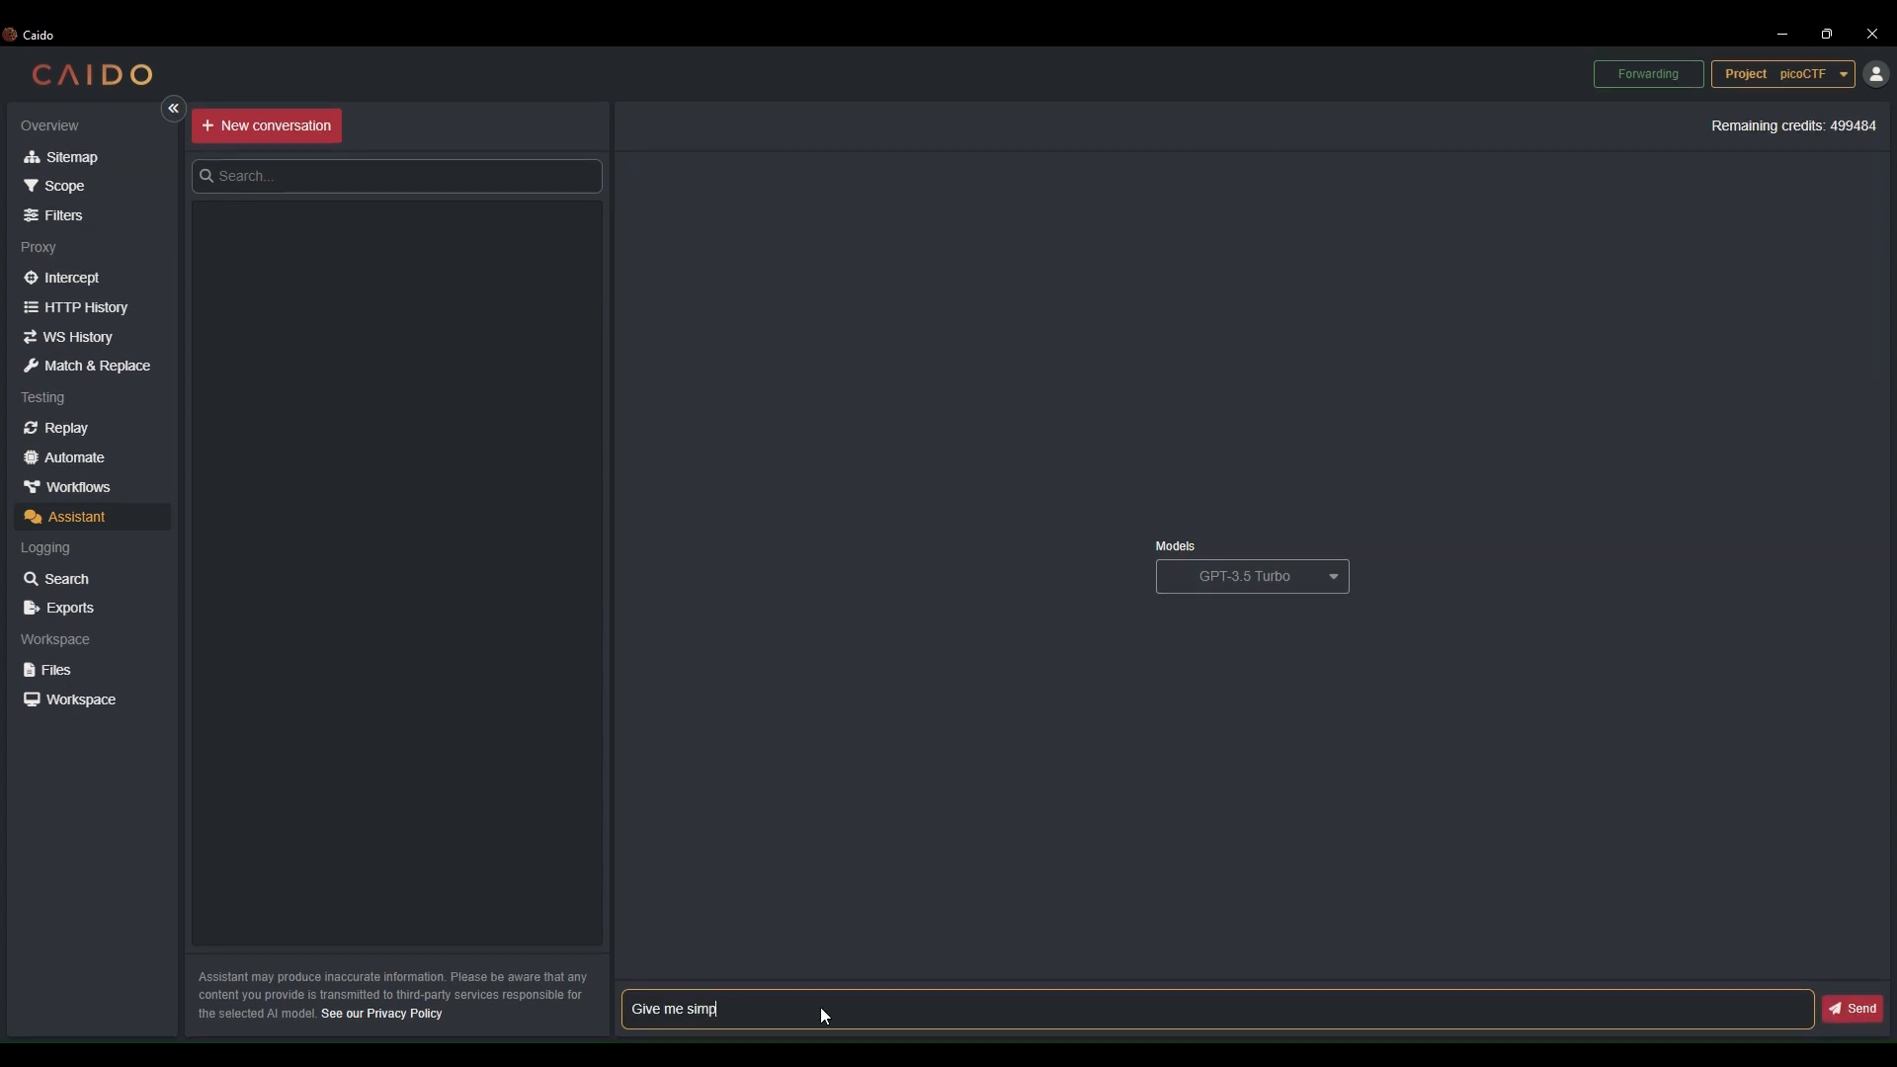
{"action": "type", "text": "le powershe"}
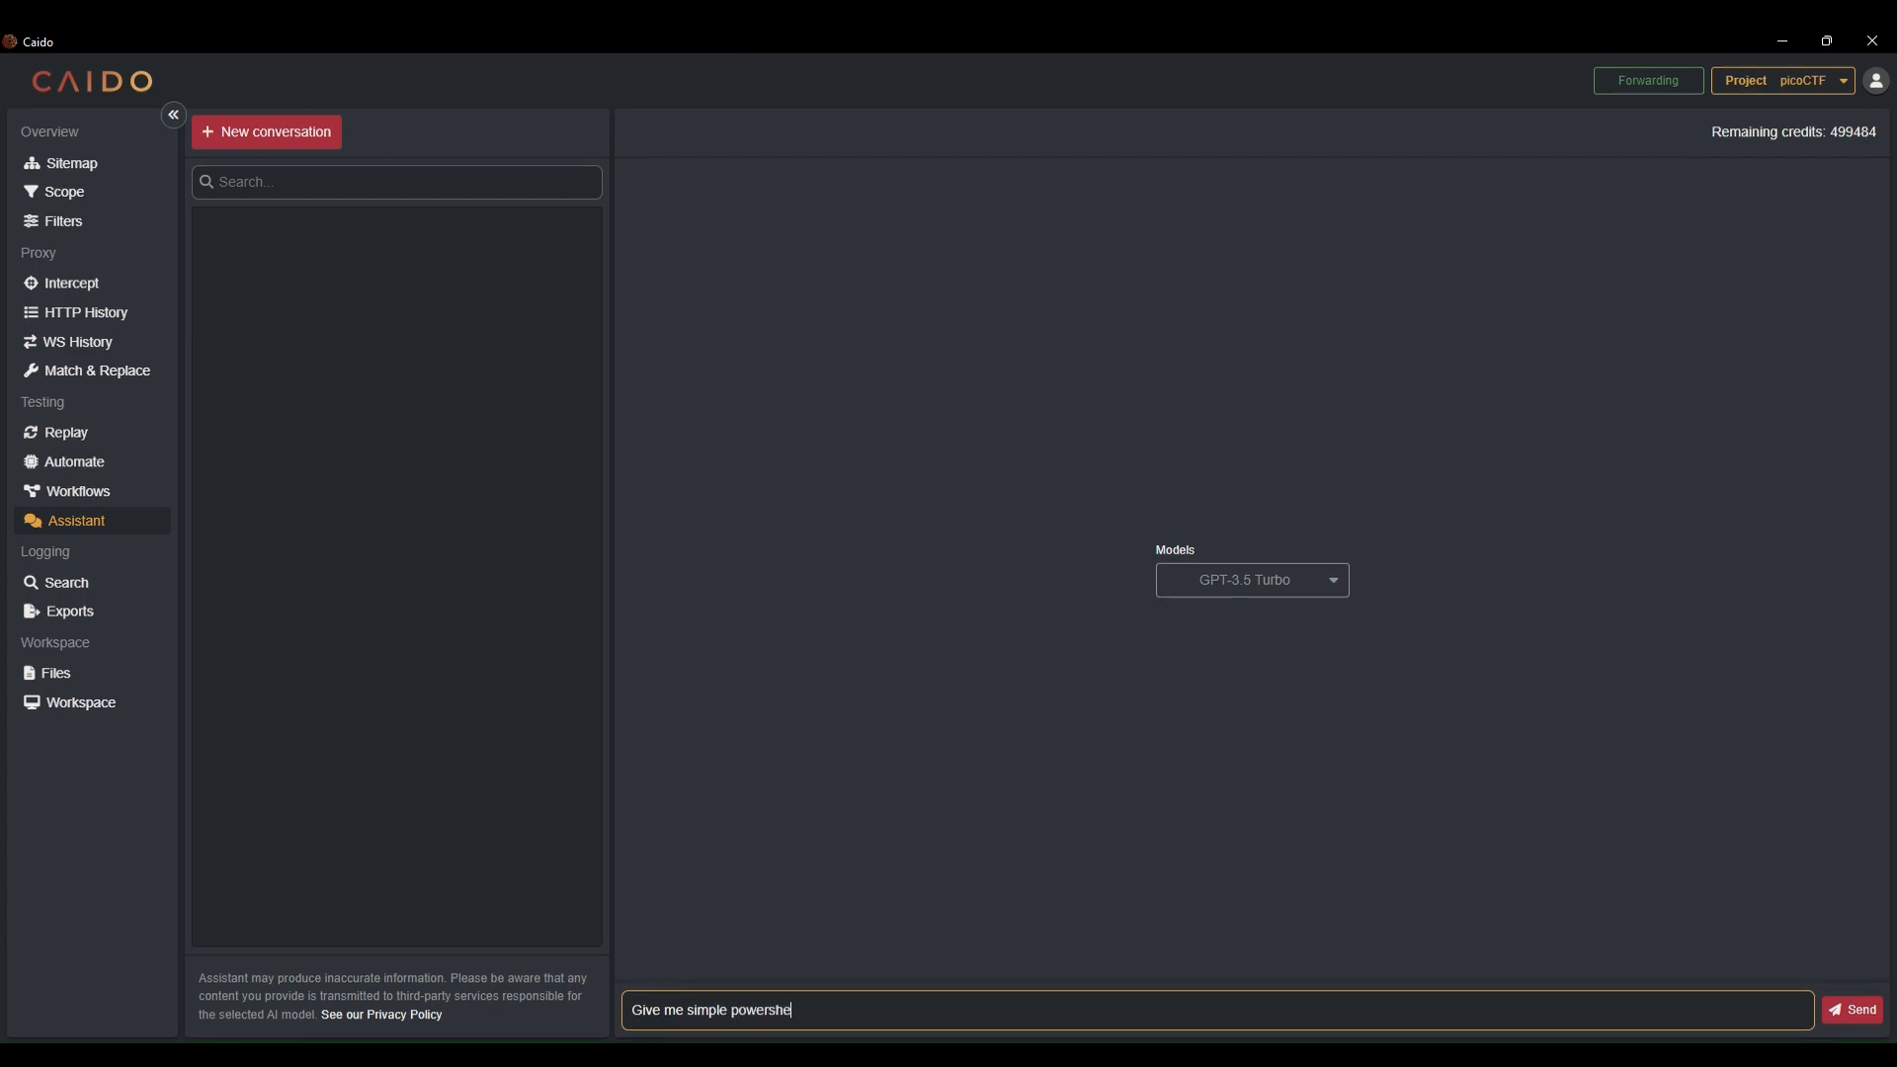
{"action": "type", "text": "ll script that will"}
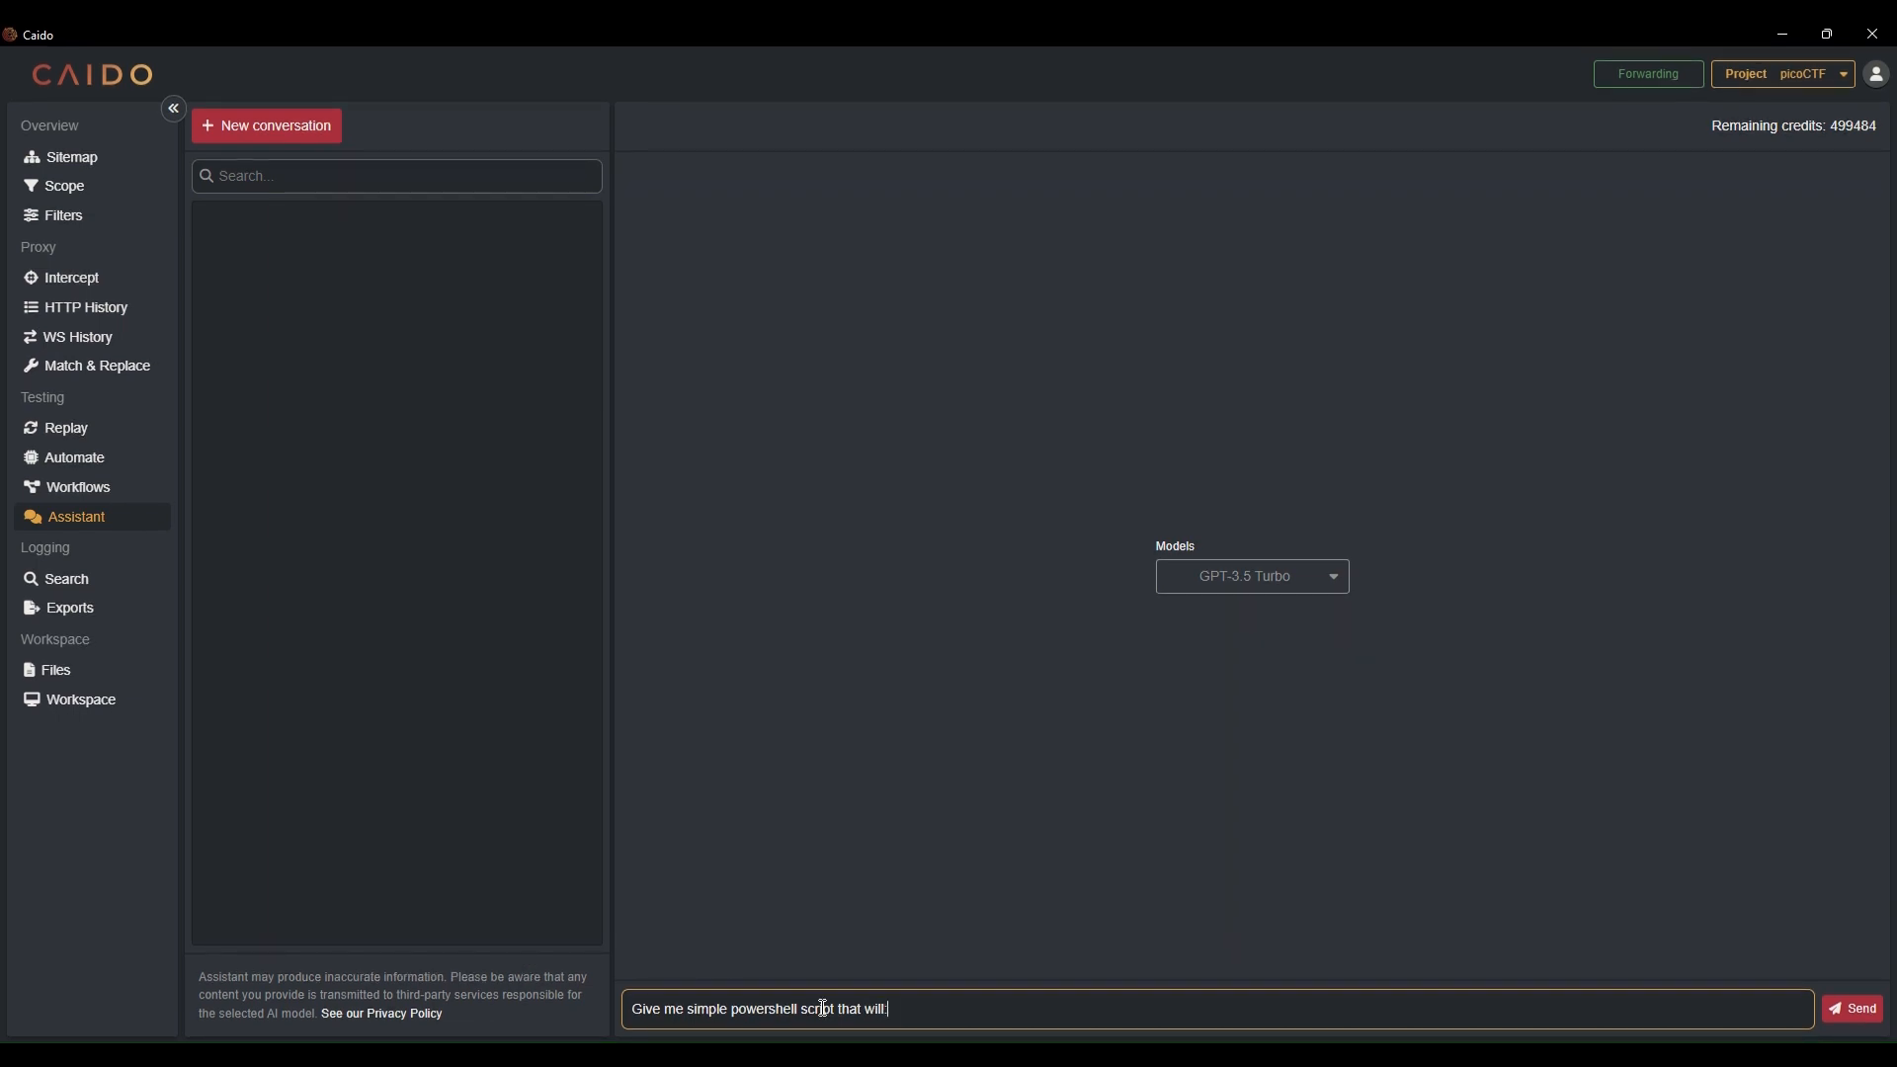
{"action": "key", "text": "shift+Return"}
{"action": "type", "text": "-"}
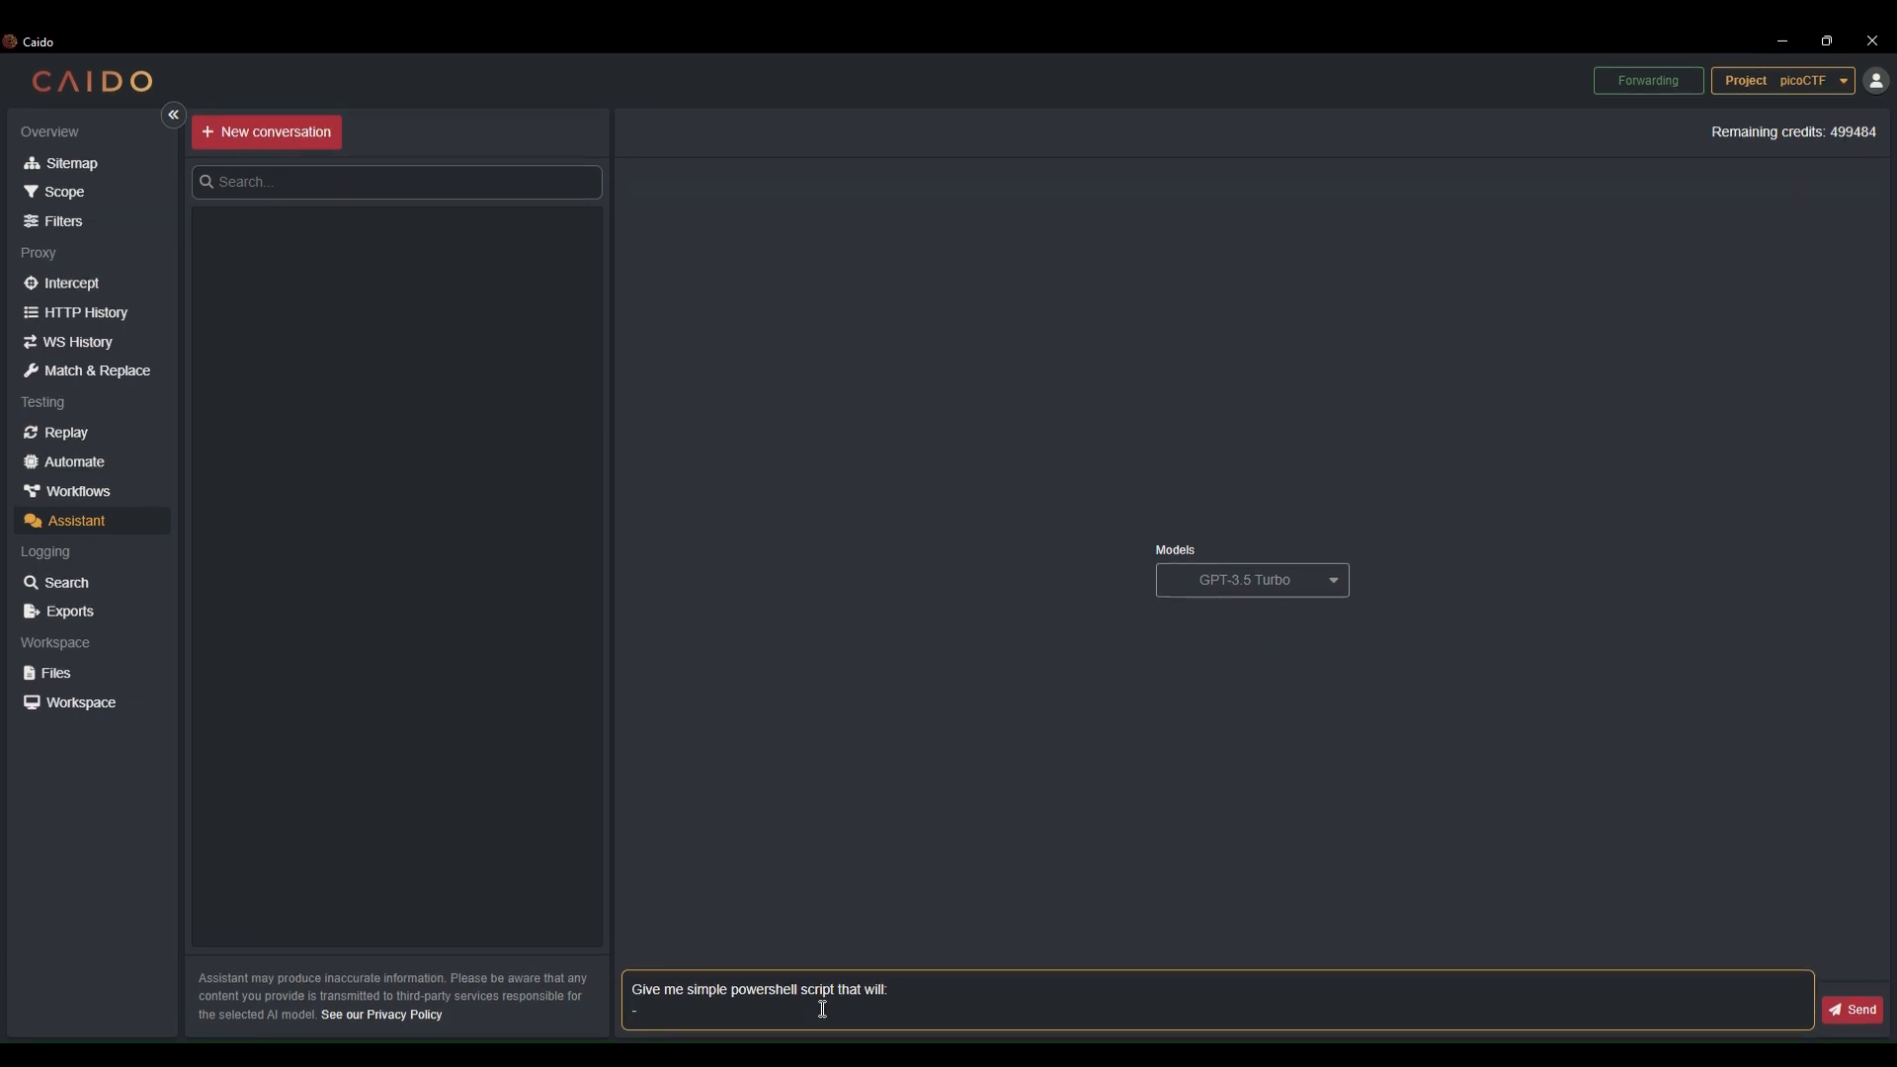
{"action": "type", "text": " convert a string to byte array"}
{"action": "key", "text": "shift+Return"}
{"action": "type", "text": "-"}
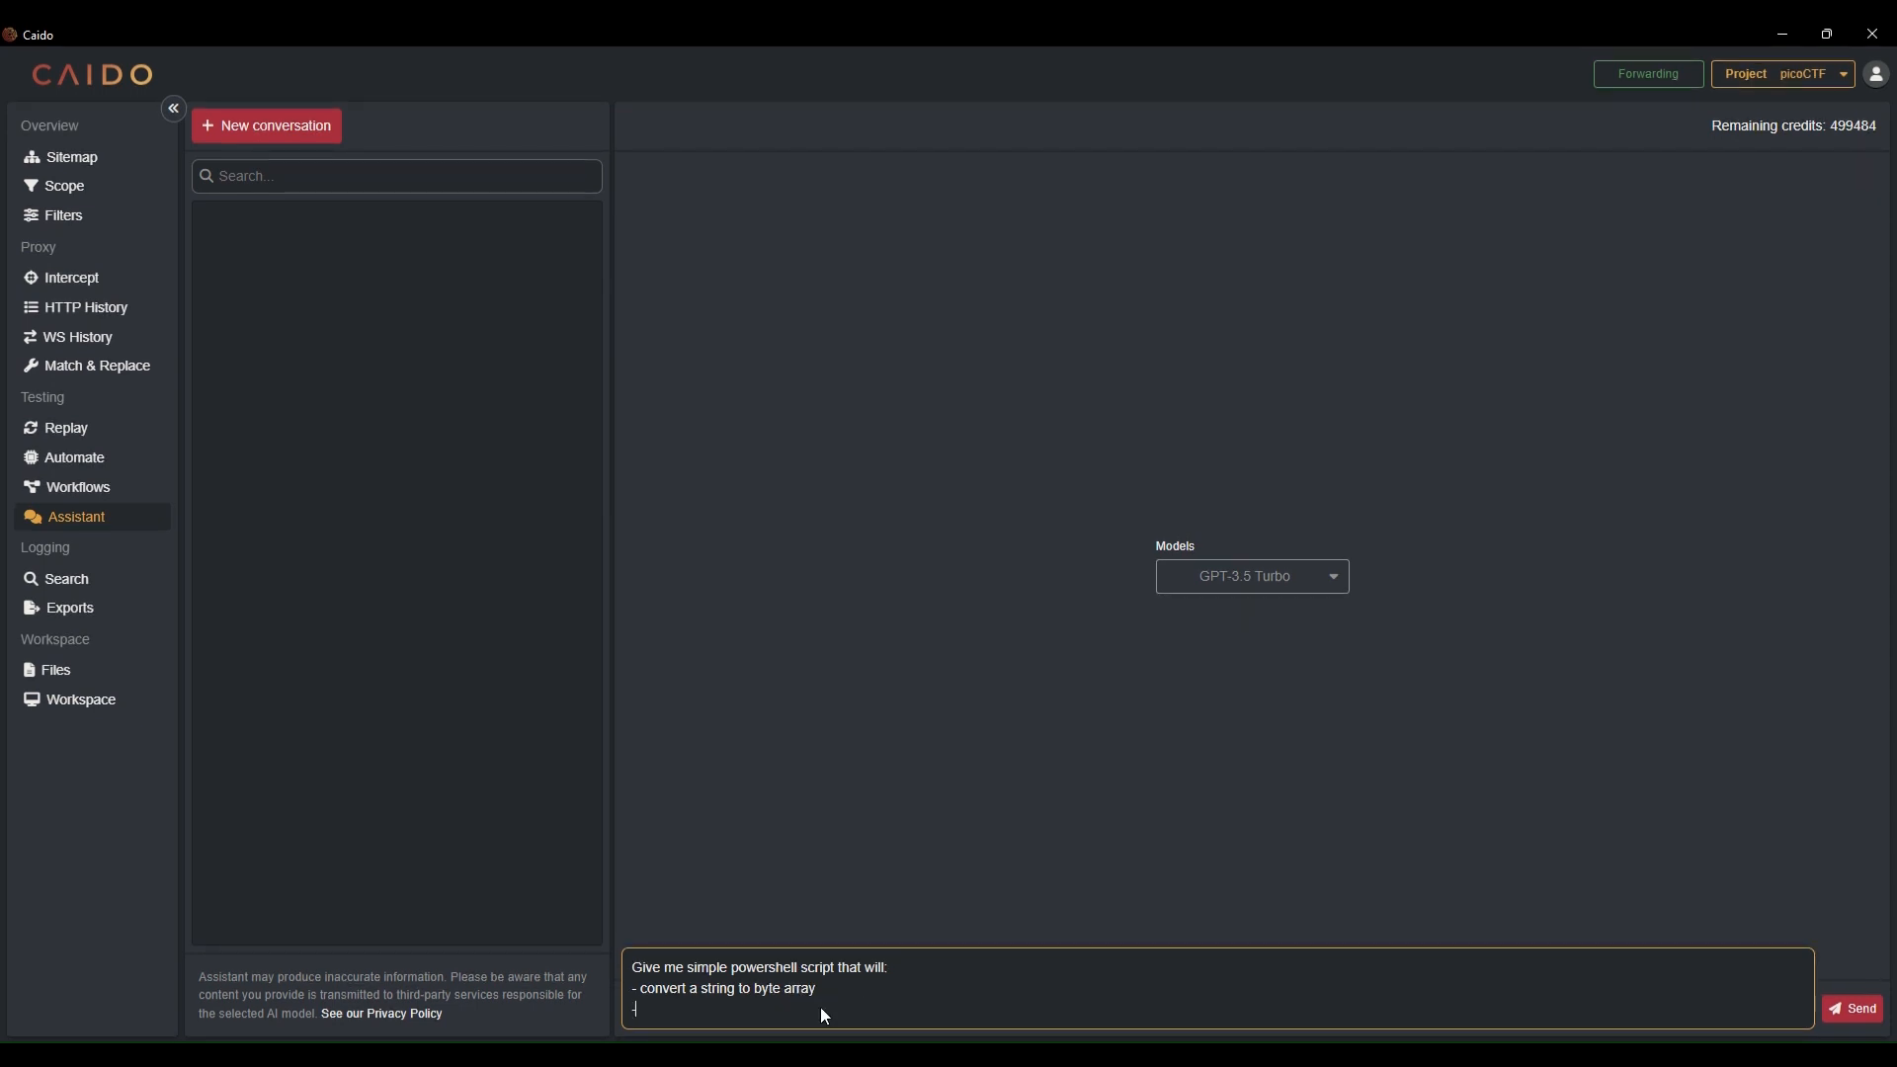
{"action": "type", "text": "loop through"}
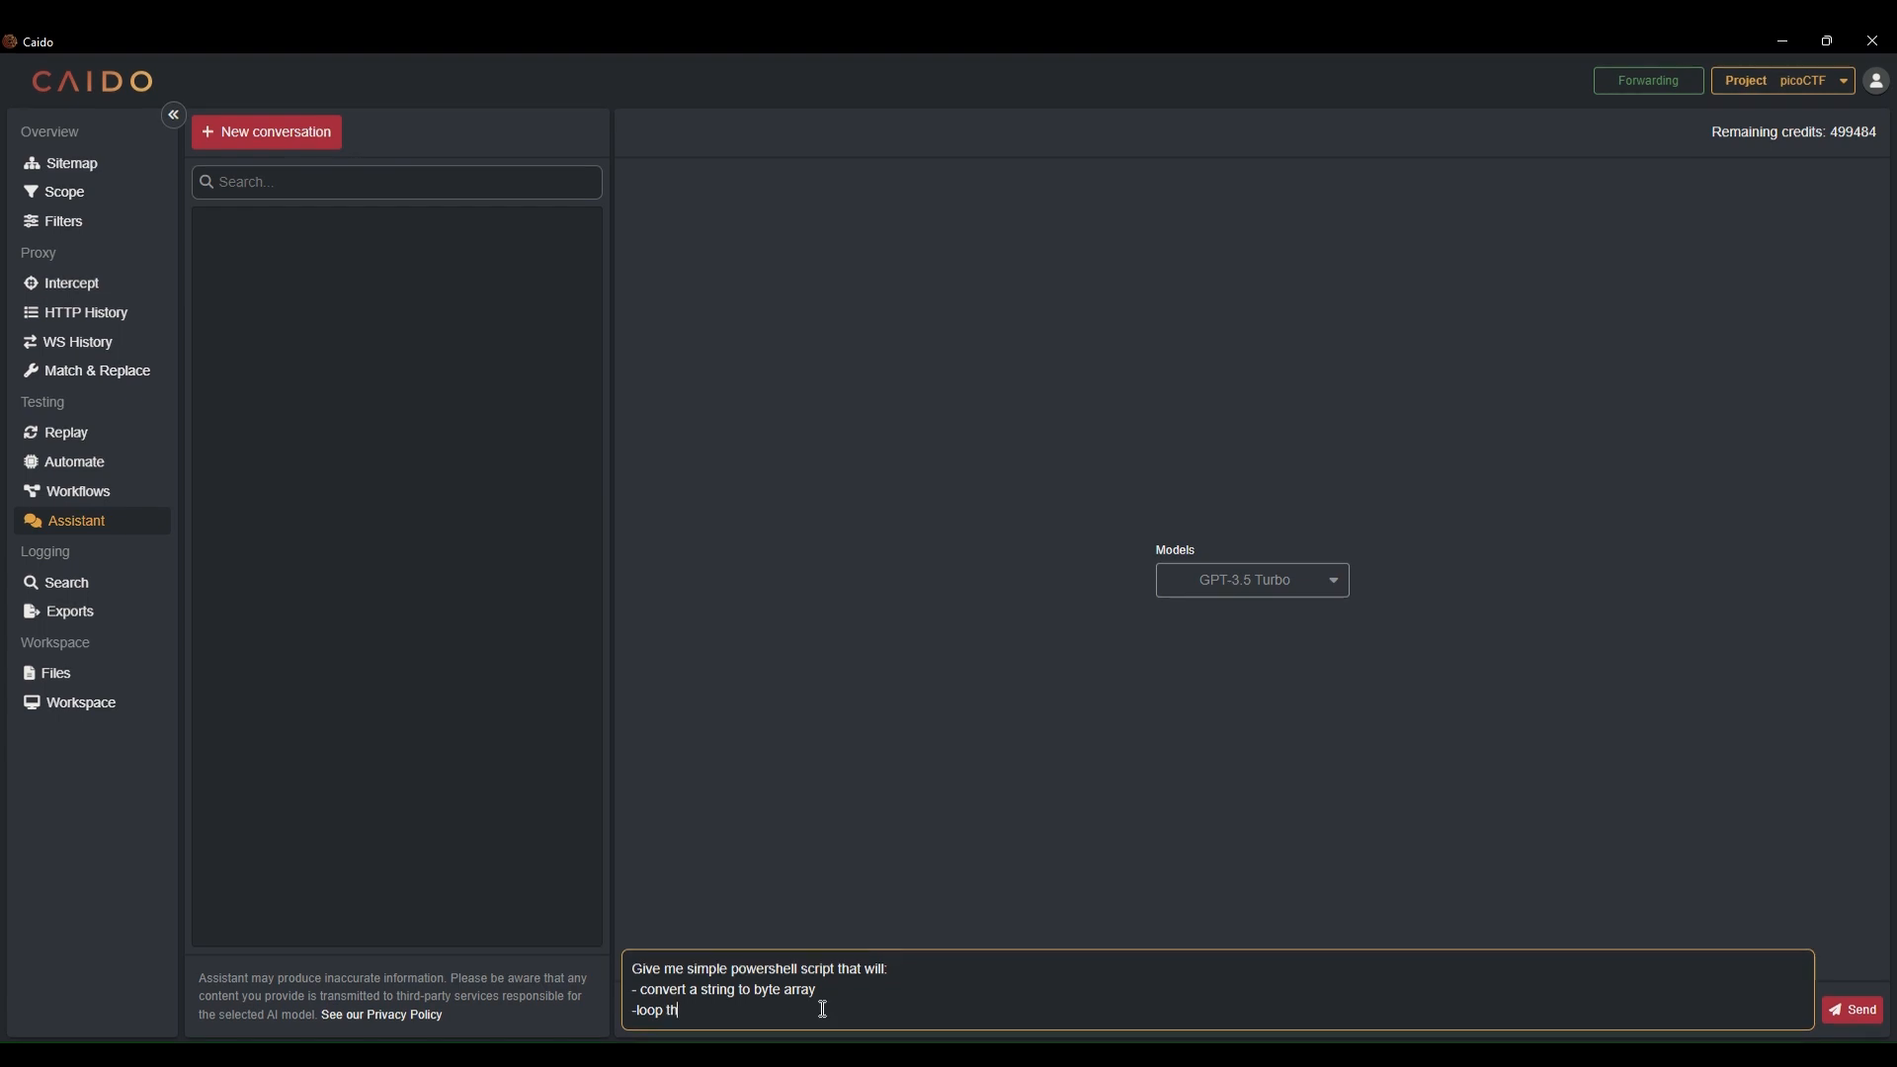
{"action": "type", "text": " an array and xor every byte with 1 "}
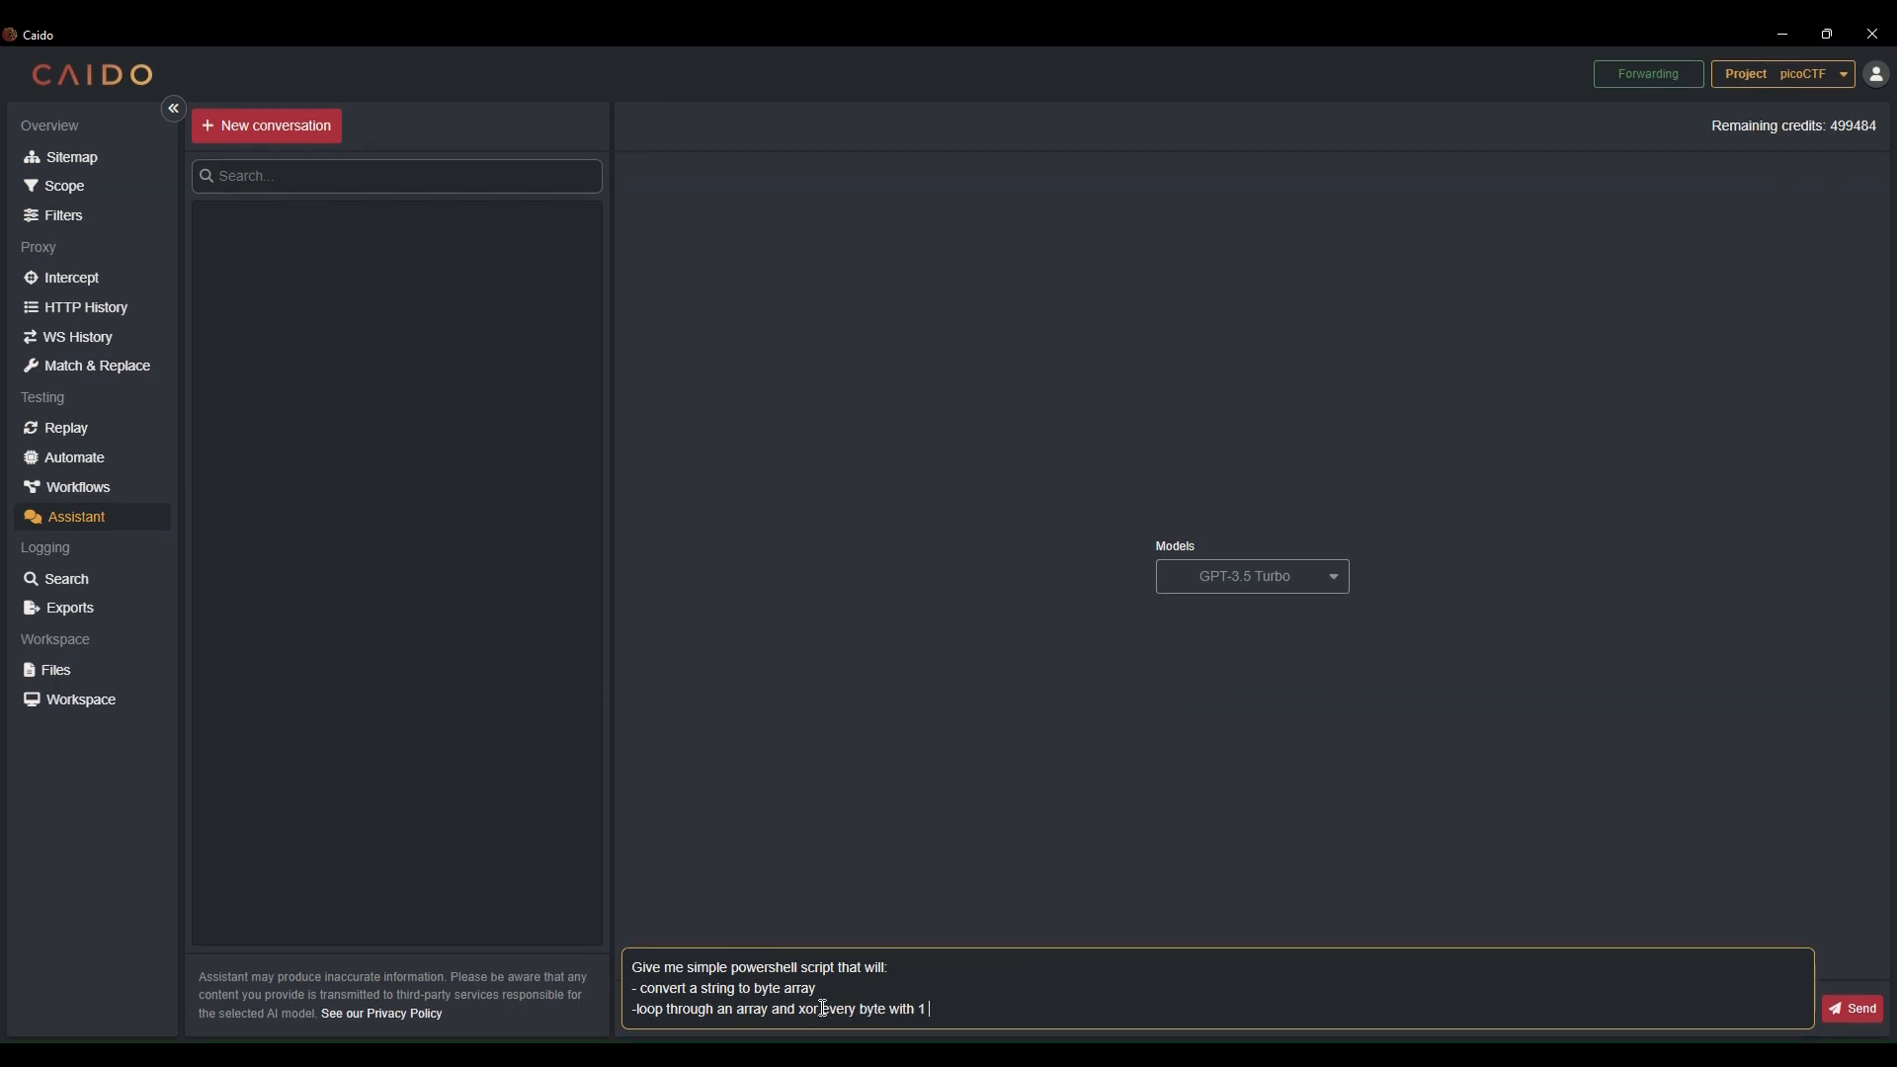
{"action": "type", "text": "and print mod"}
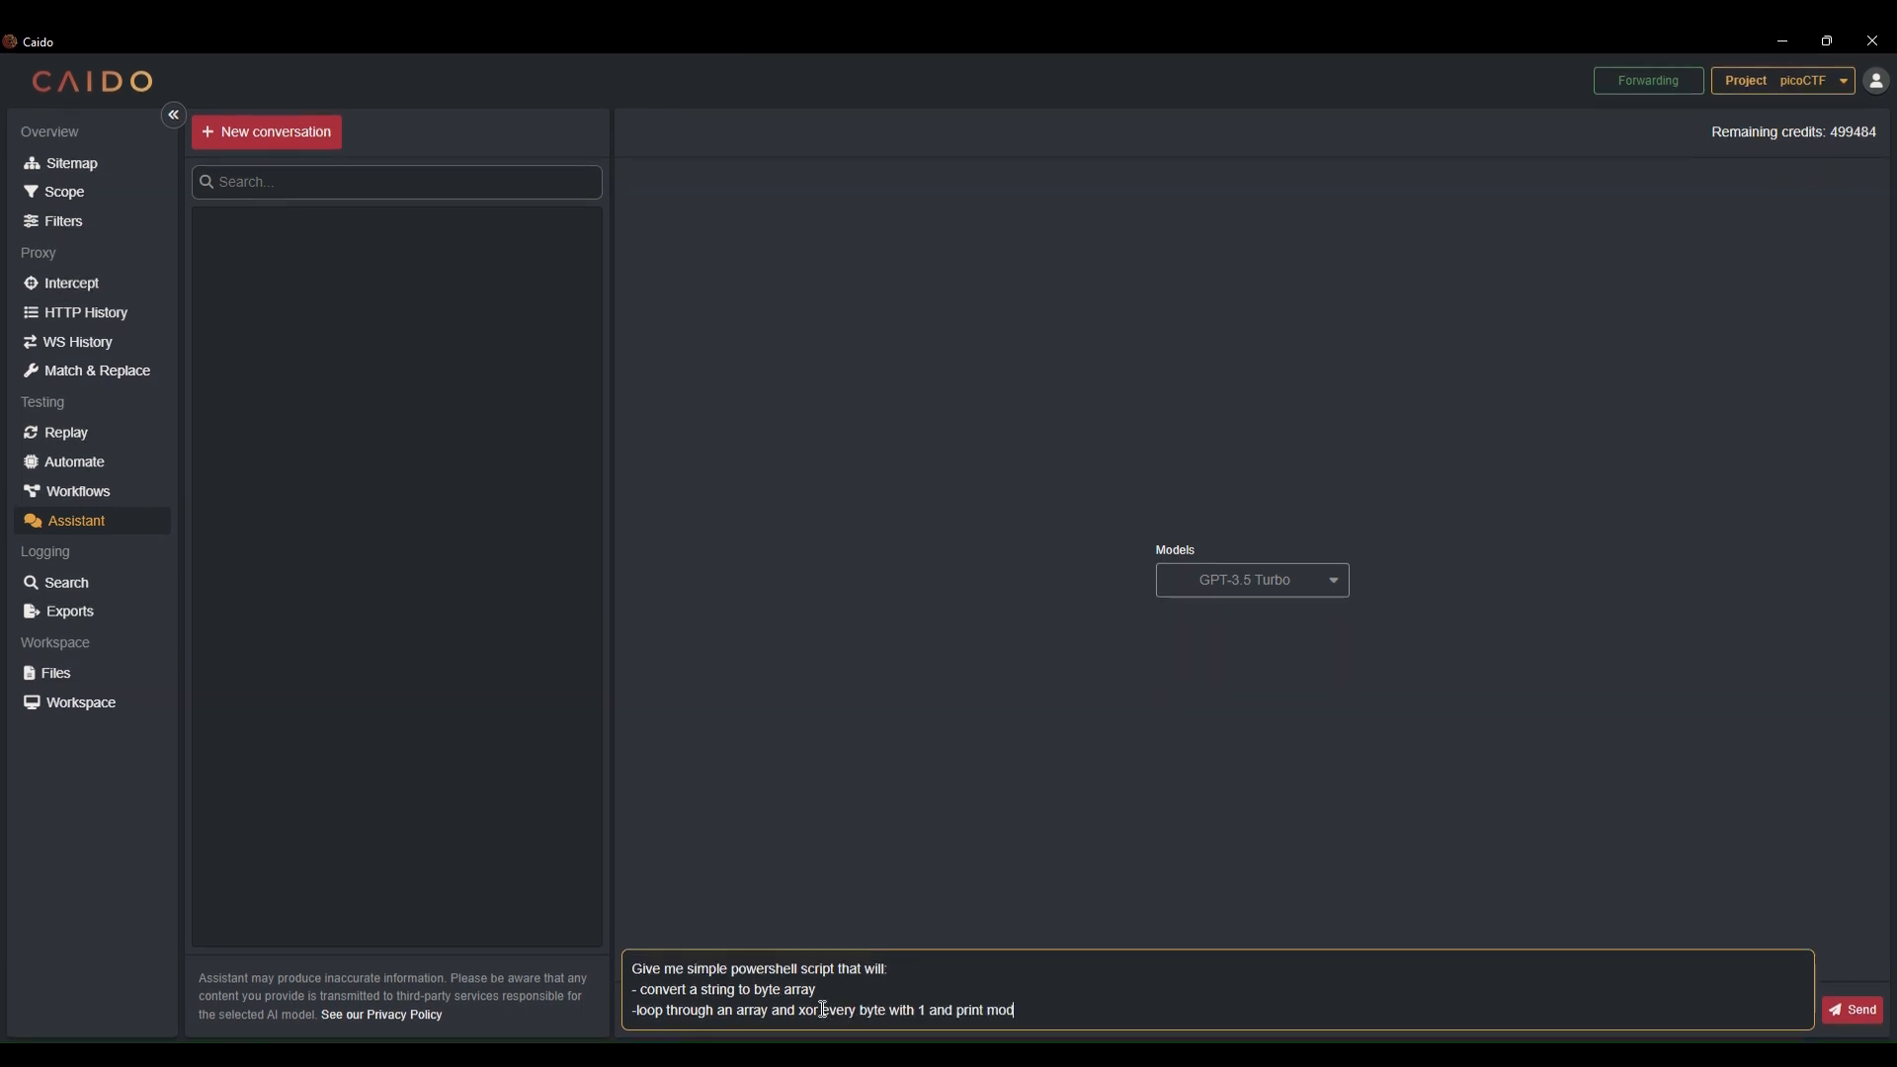
{"action": "type", "text": "ified string, "}
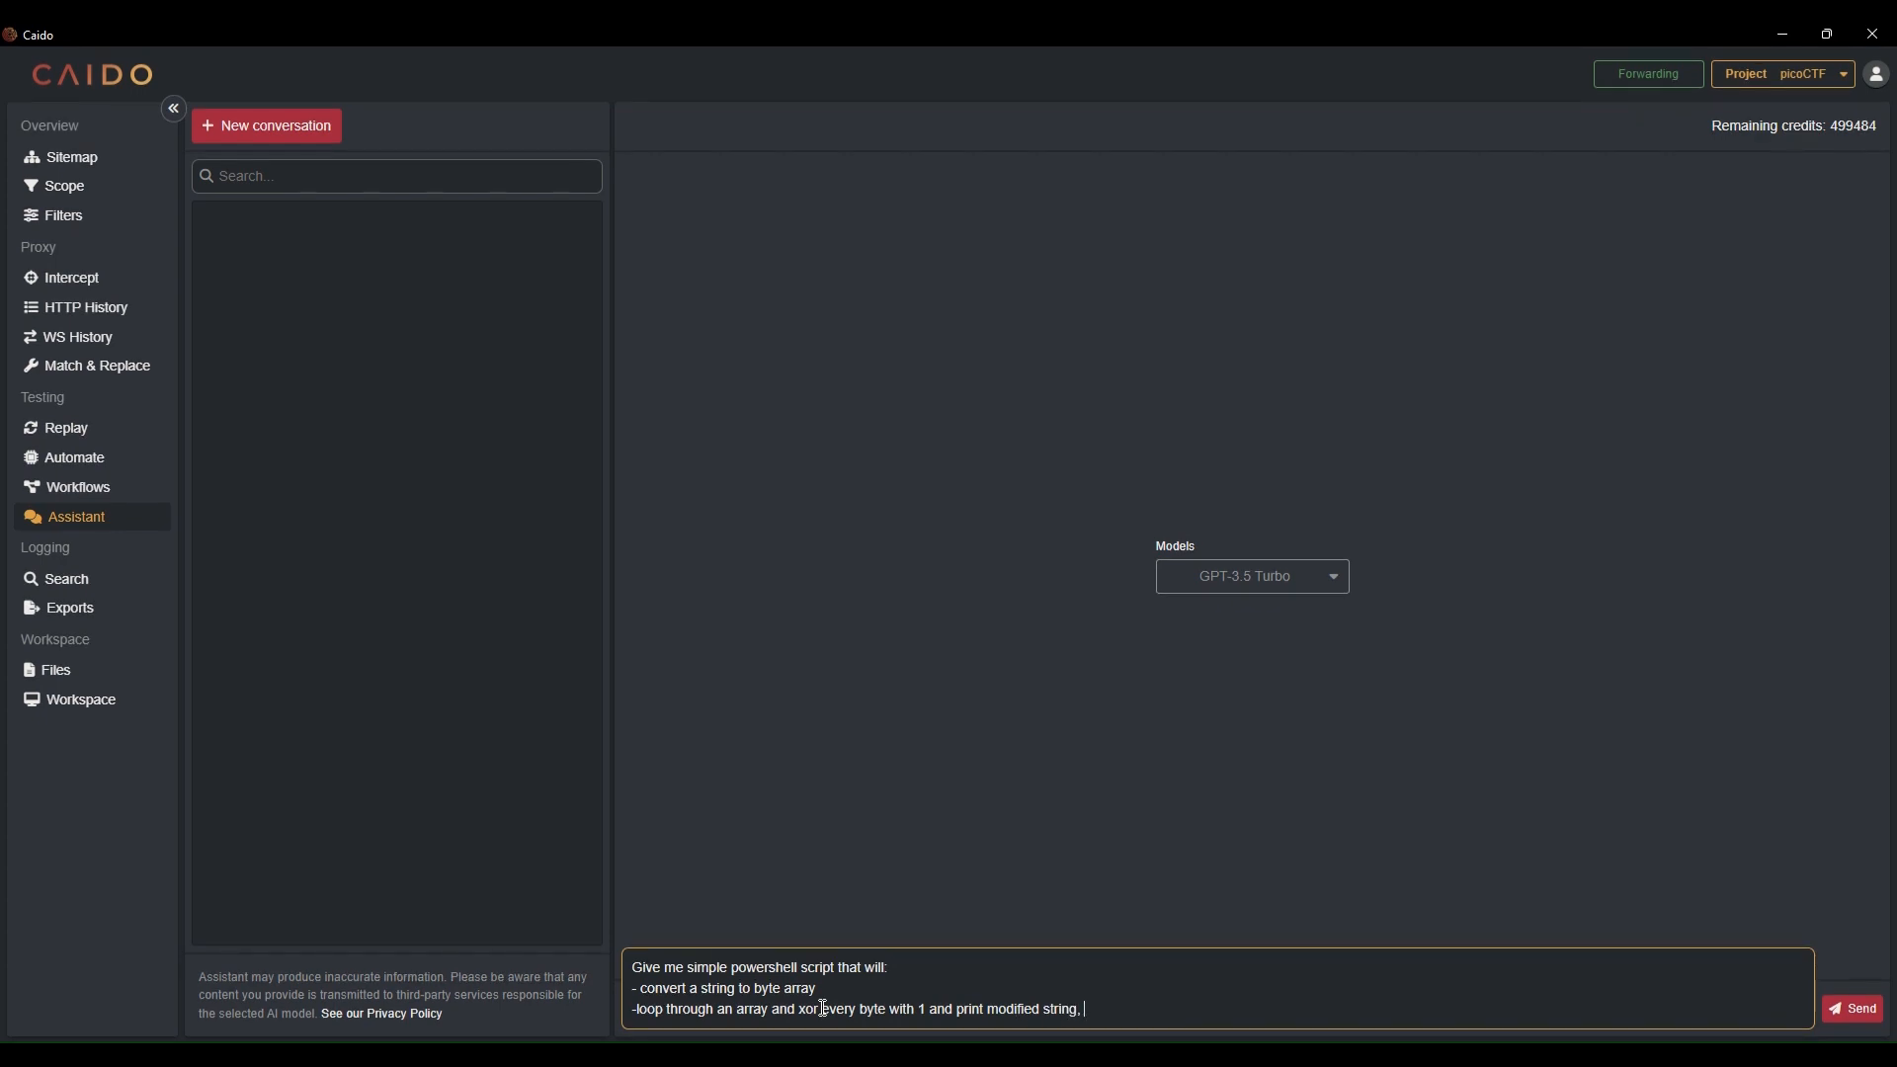
{"action": "type", "text": "but for every"}
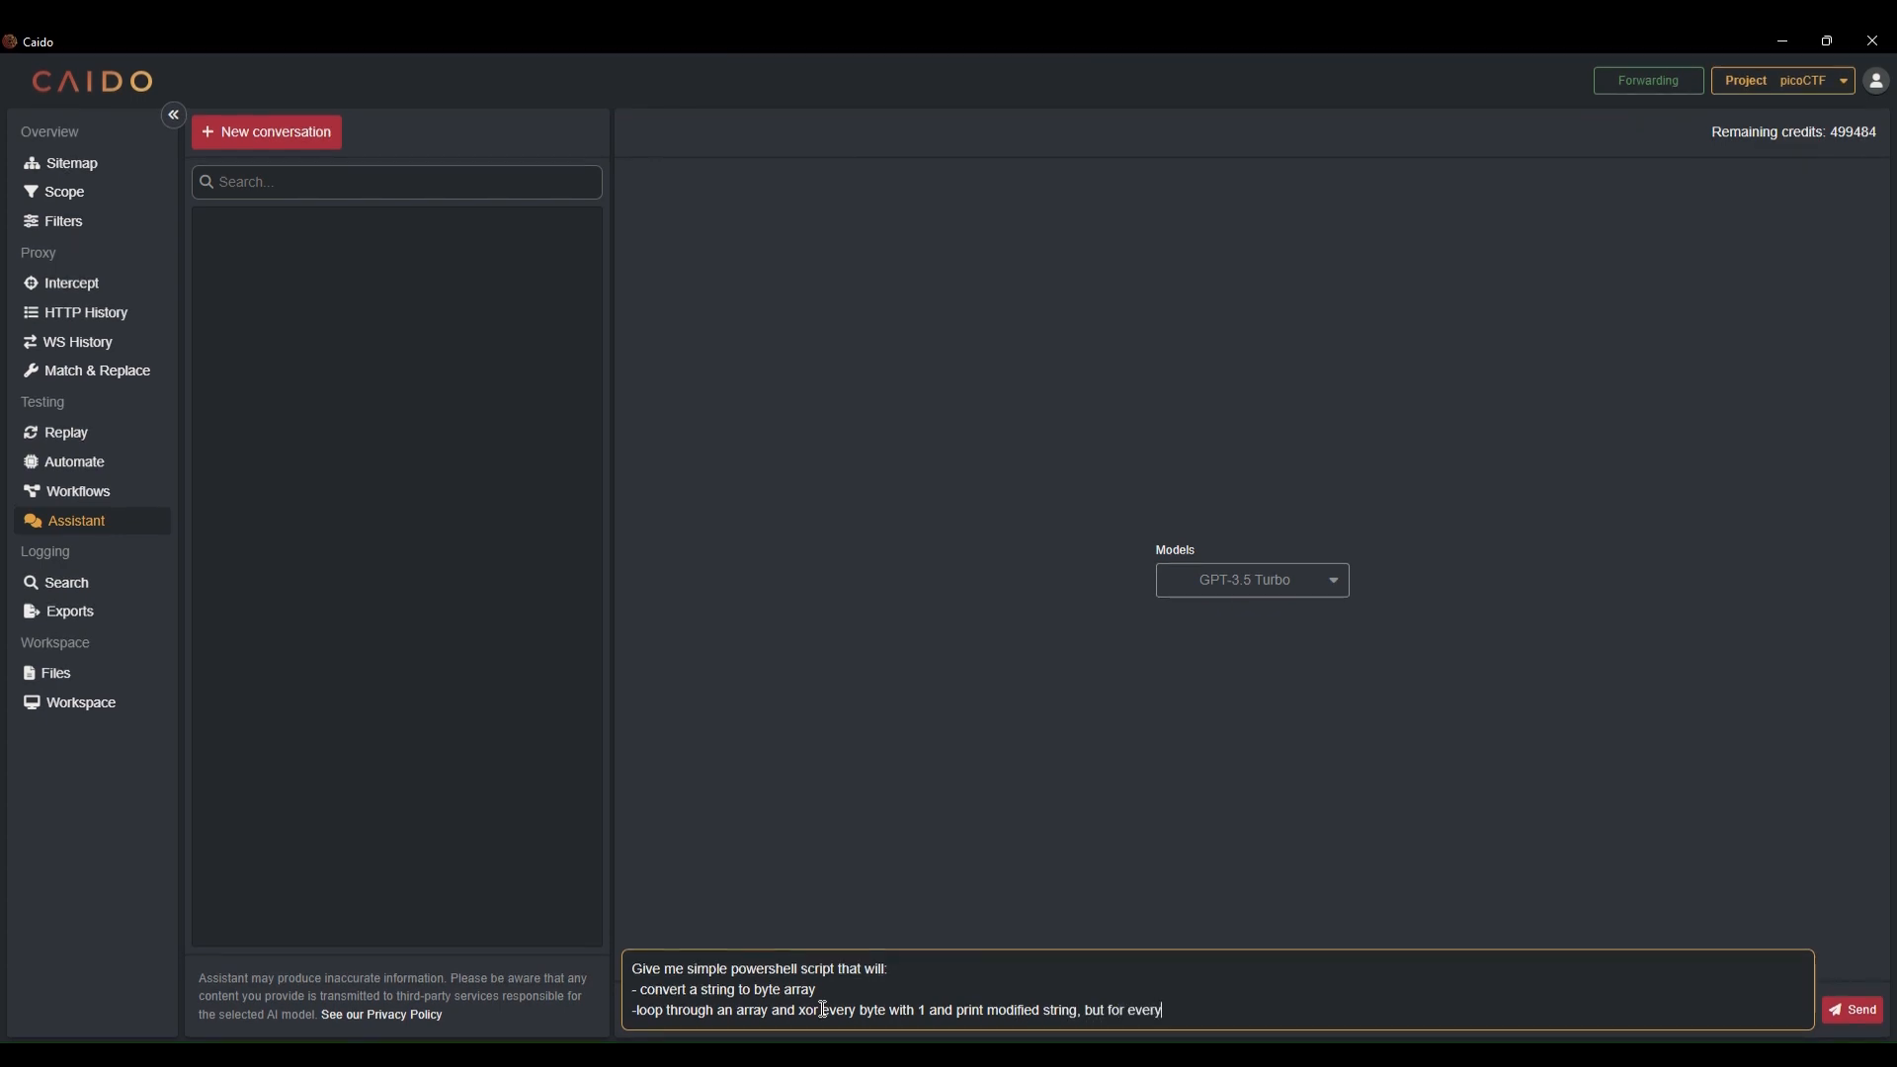
{"action": "type", "text": " iteration modification should be don"}
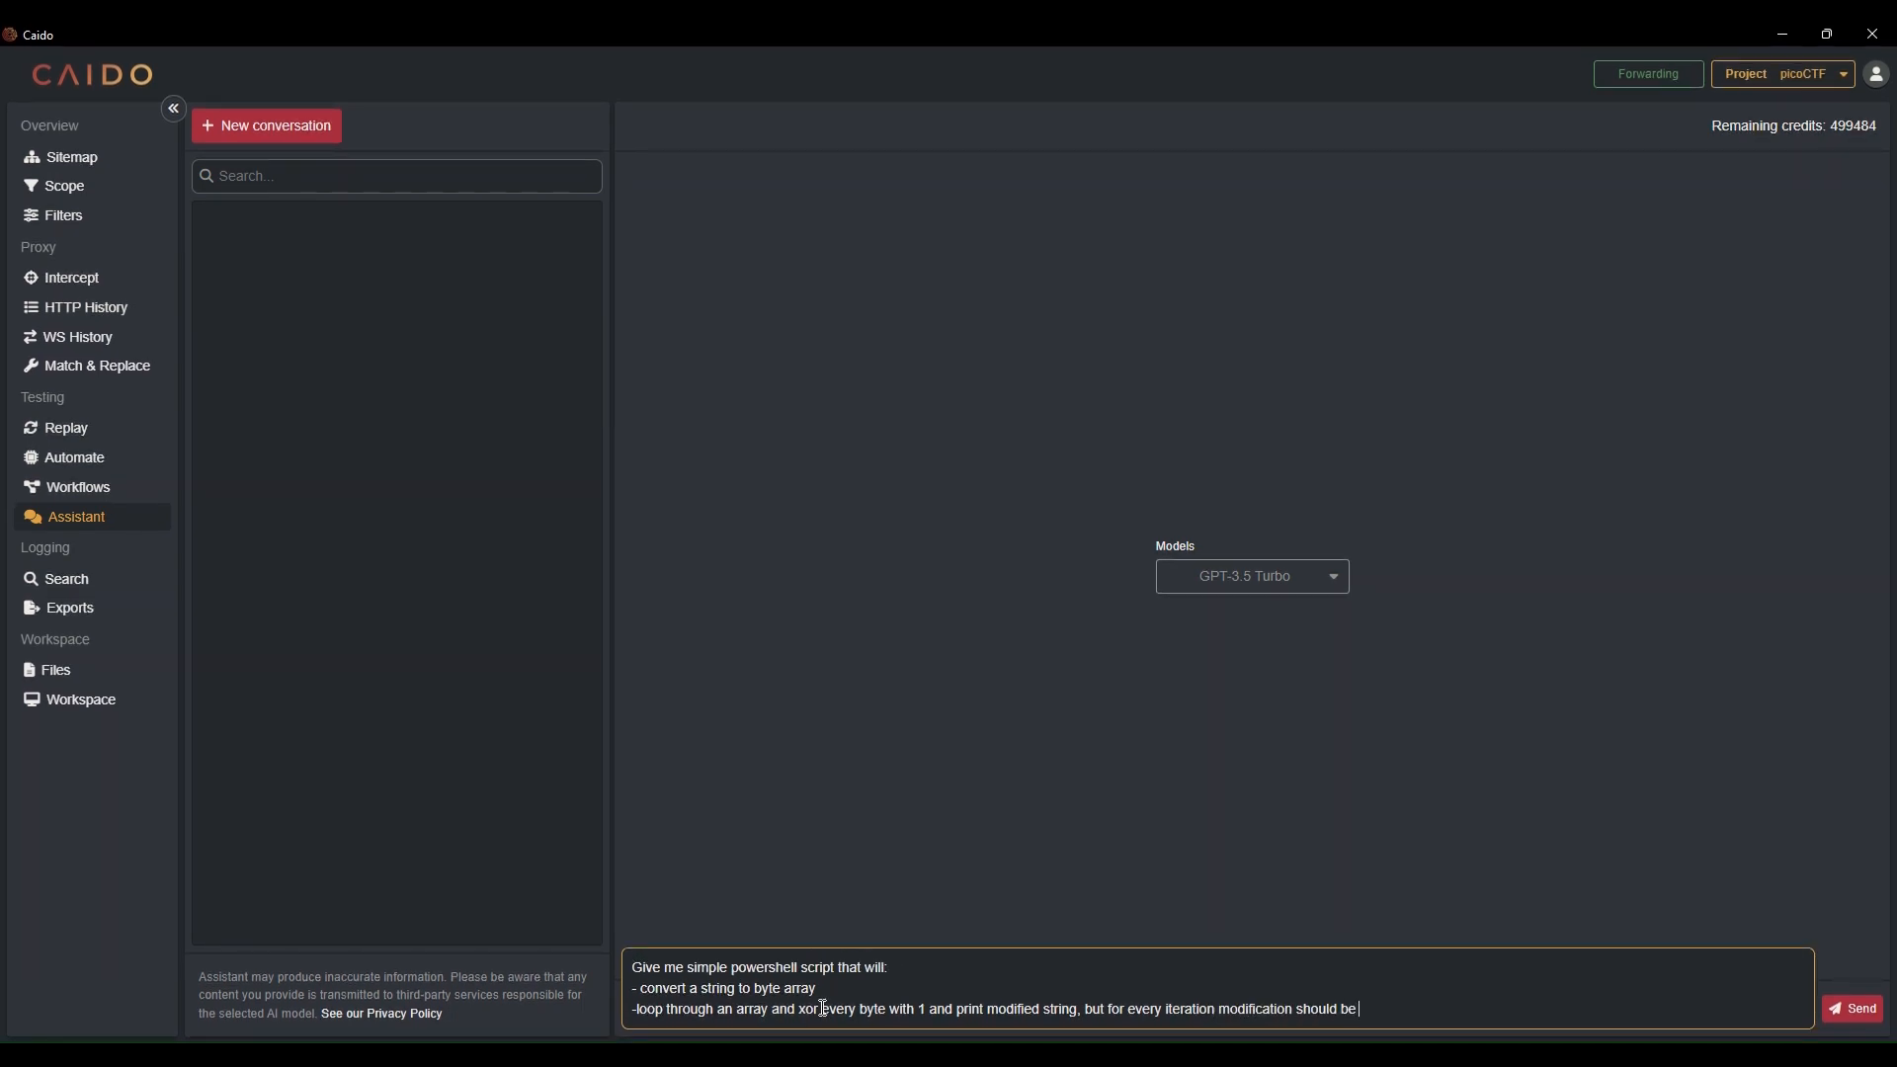
{"action": "type", "text": "e on original"}
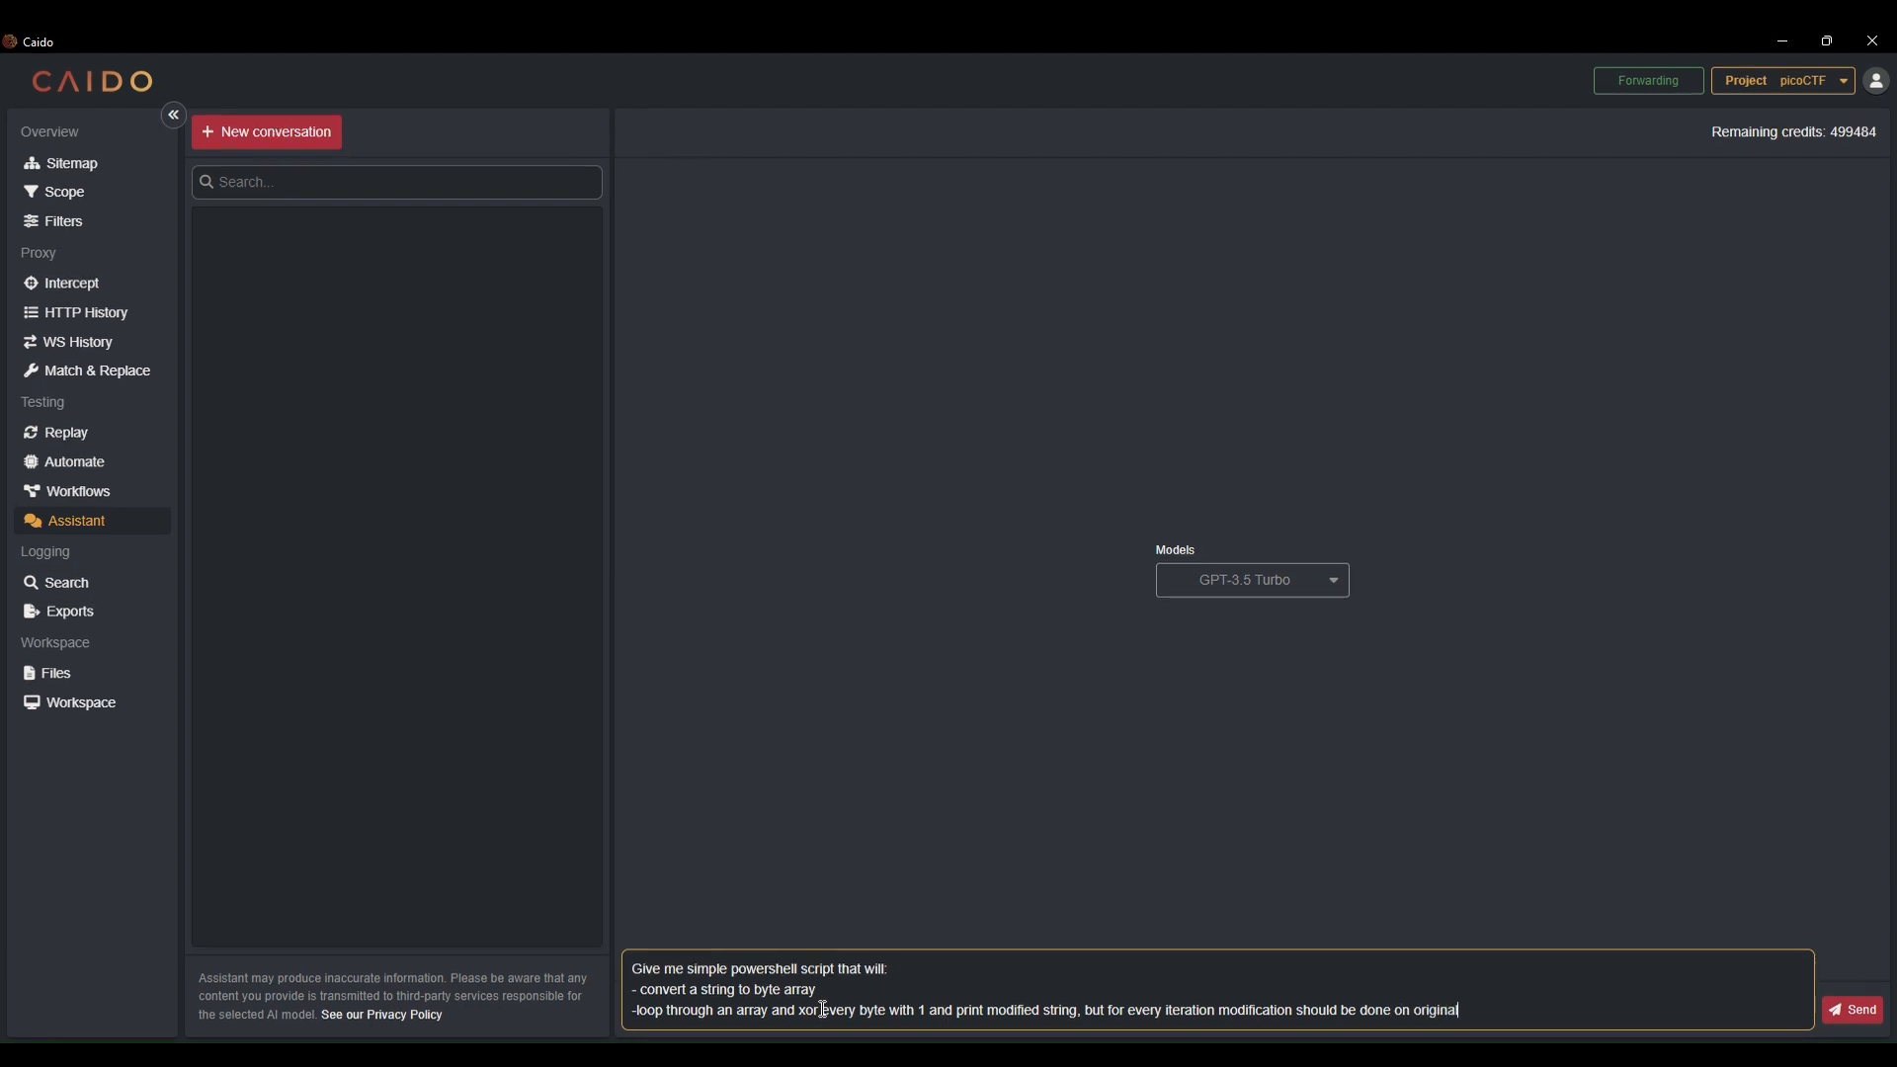
{"action": "type", "text": " strimg value."}
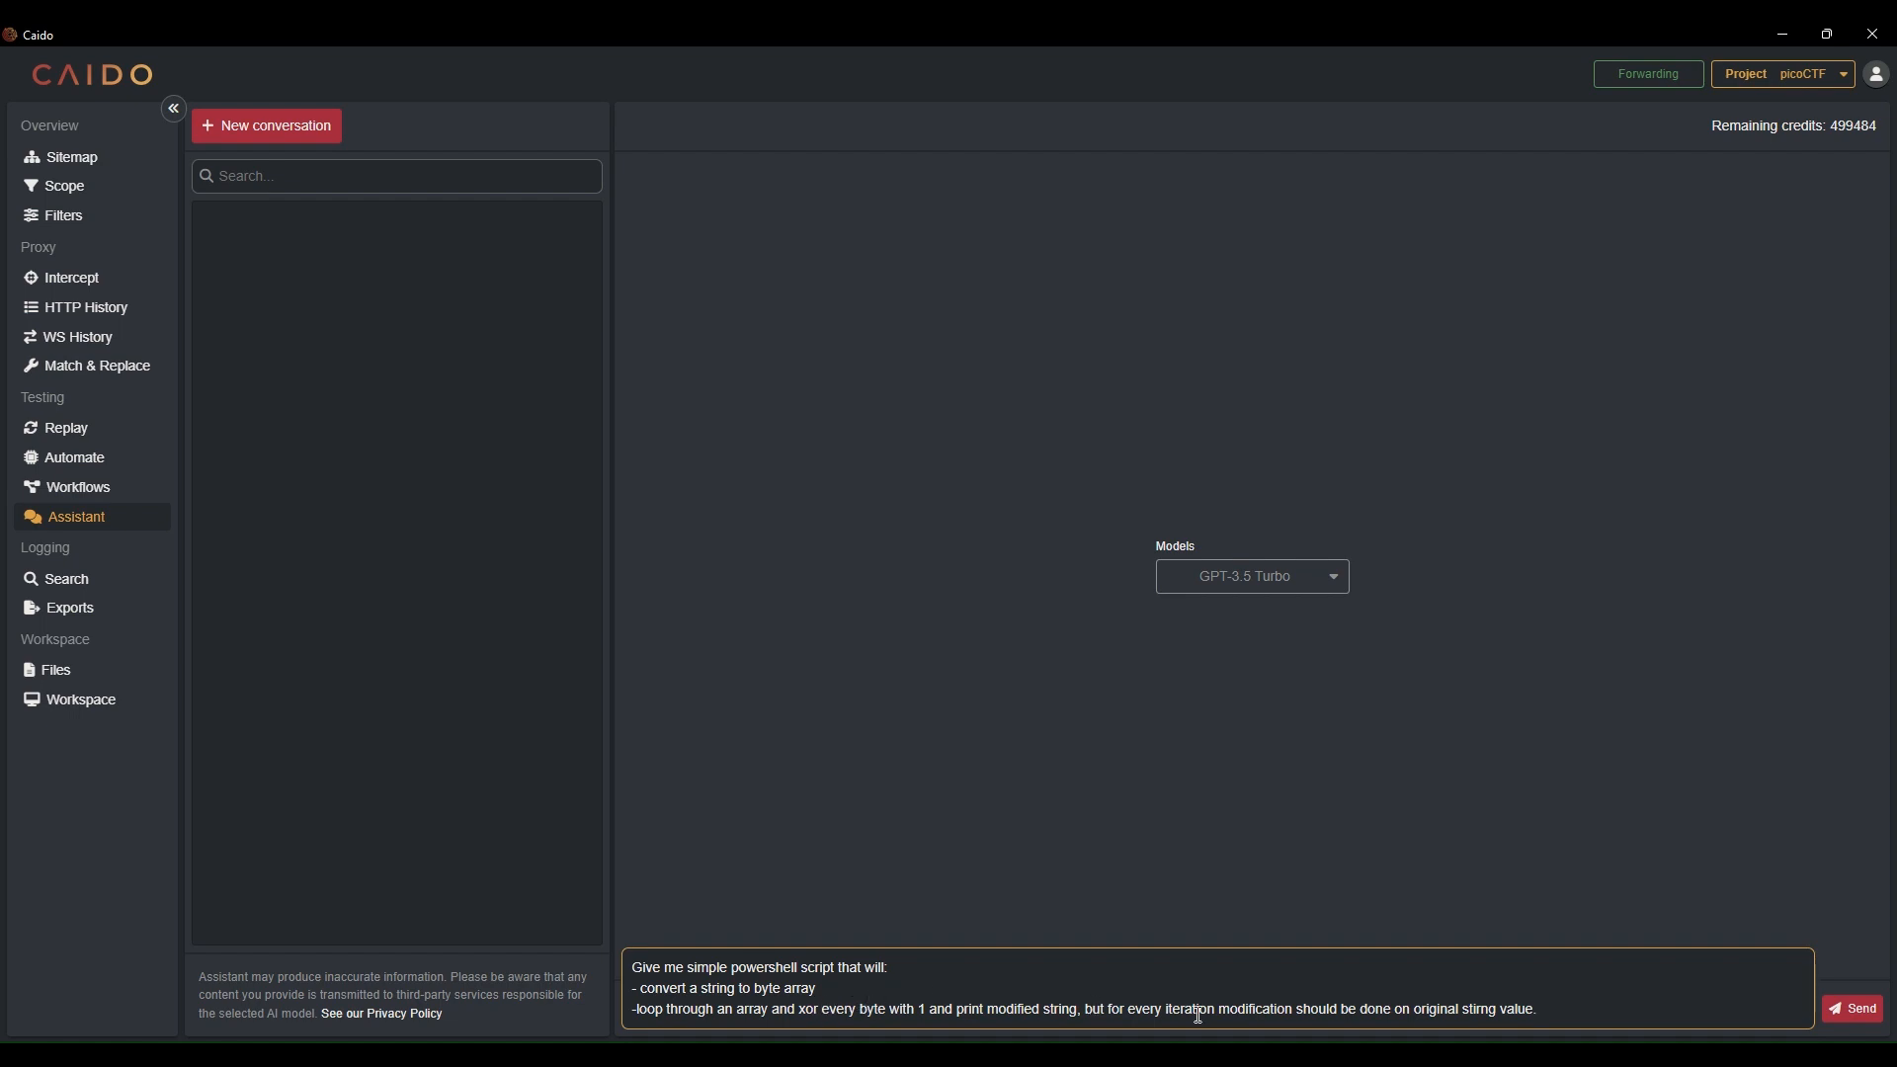
{"action": "left_click", "coordinate": [1850, 1014]}
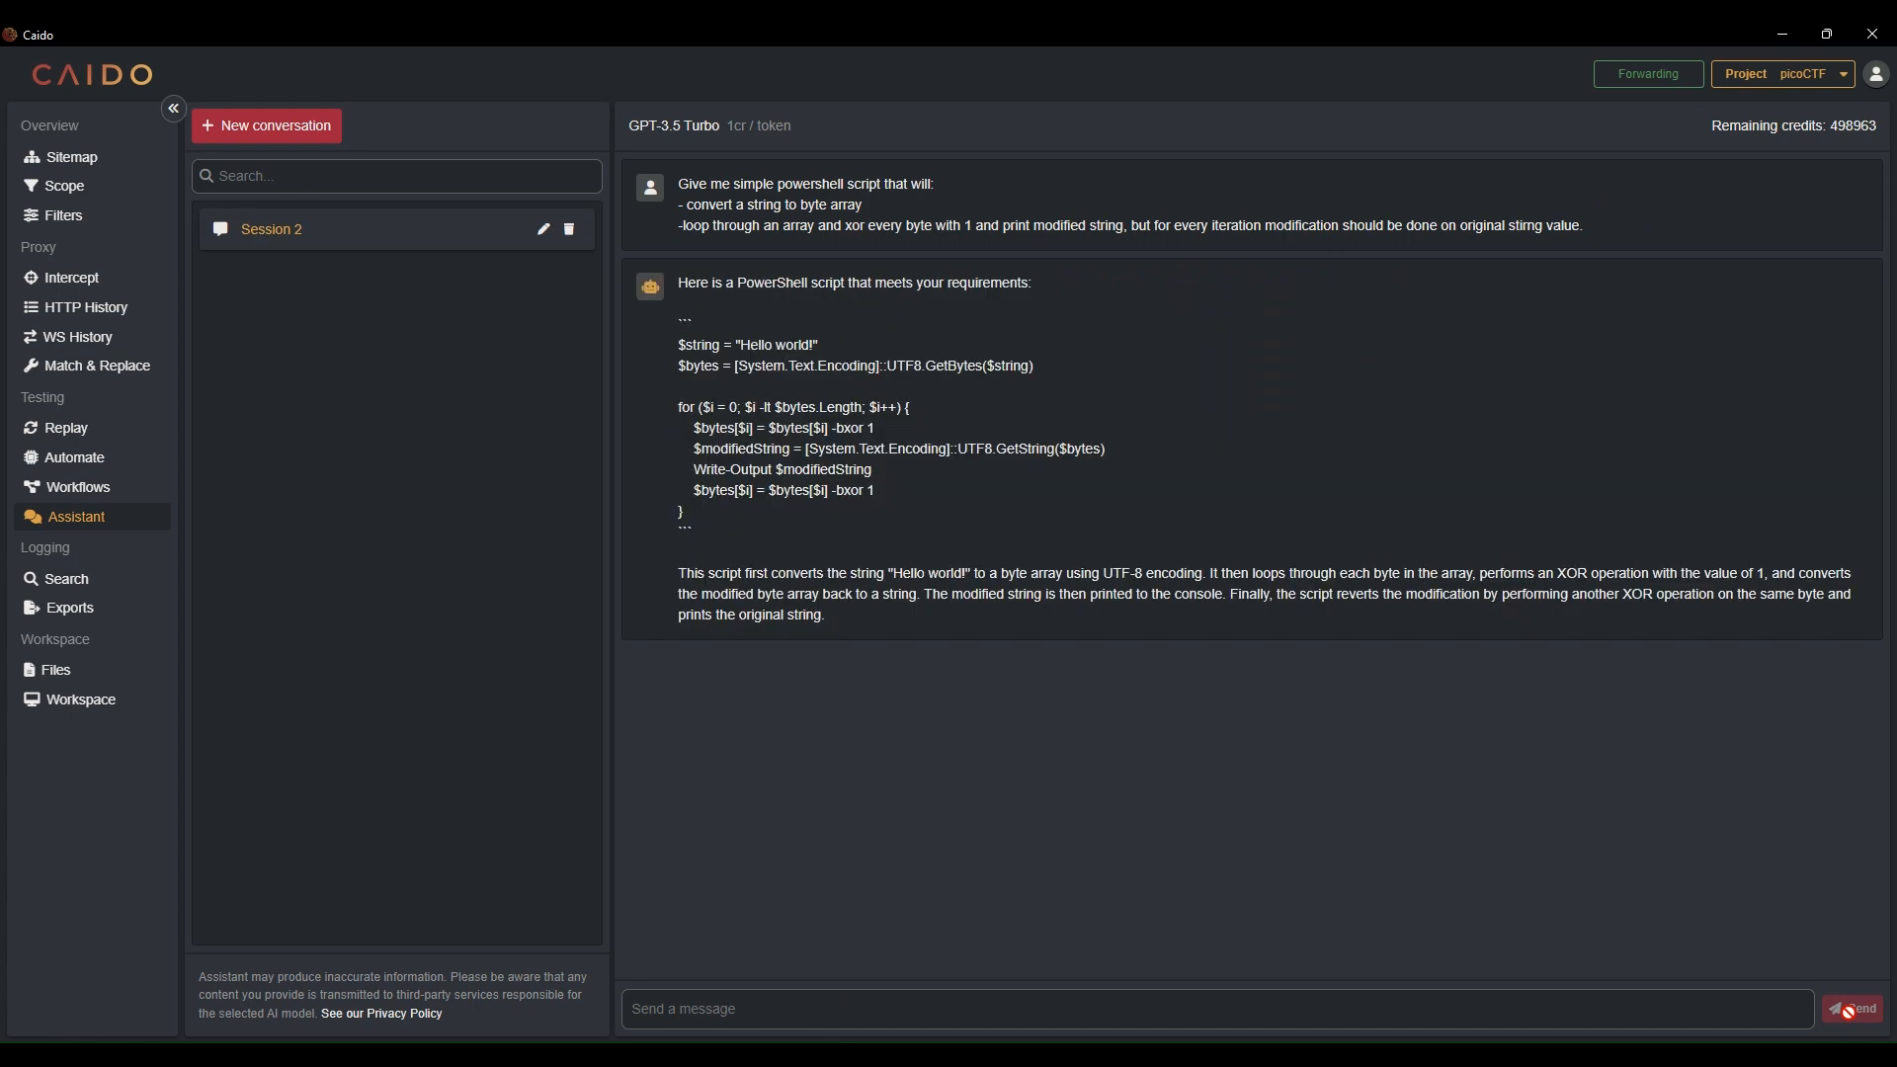
Ask the Assistant to double Base64 encode the output, and read its answer
{"action": "left_click", "coordinate": [1679, 1010]}
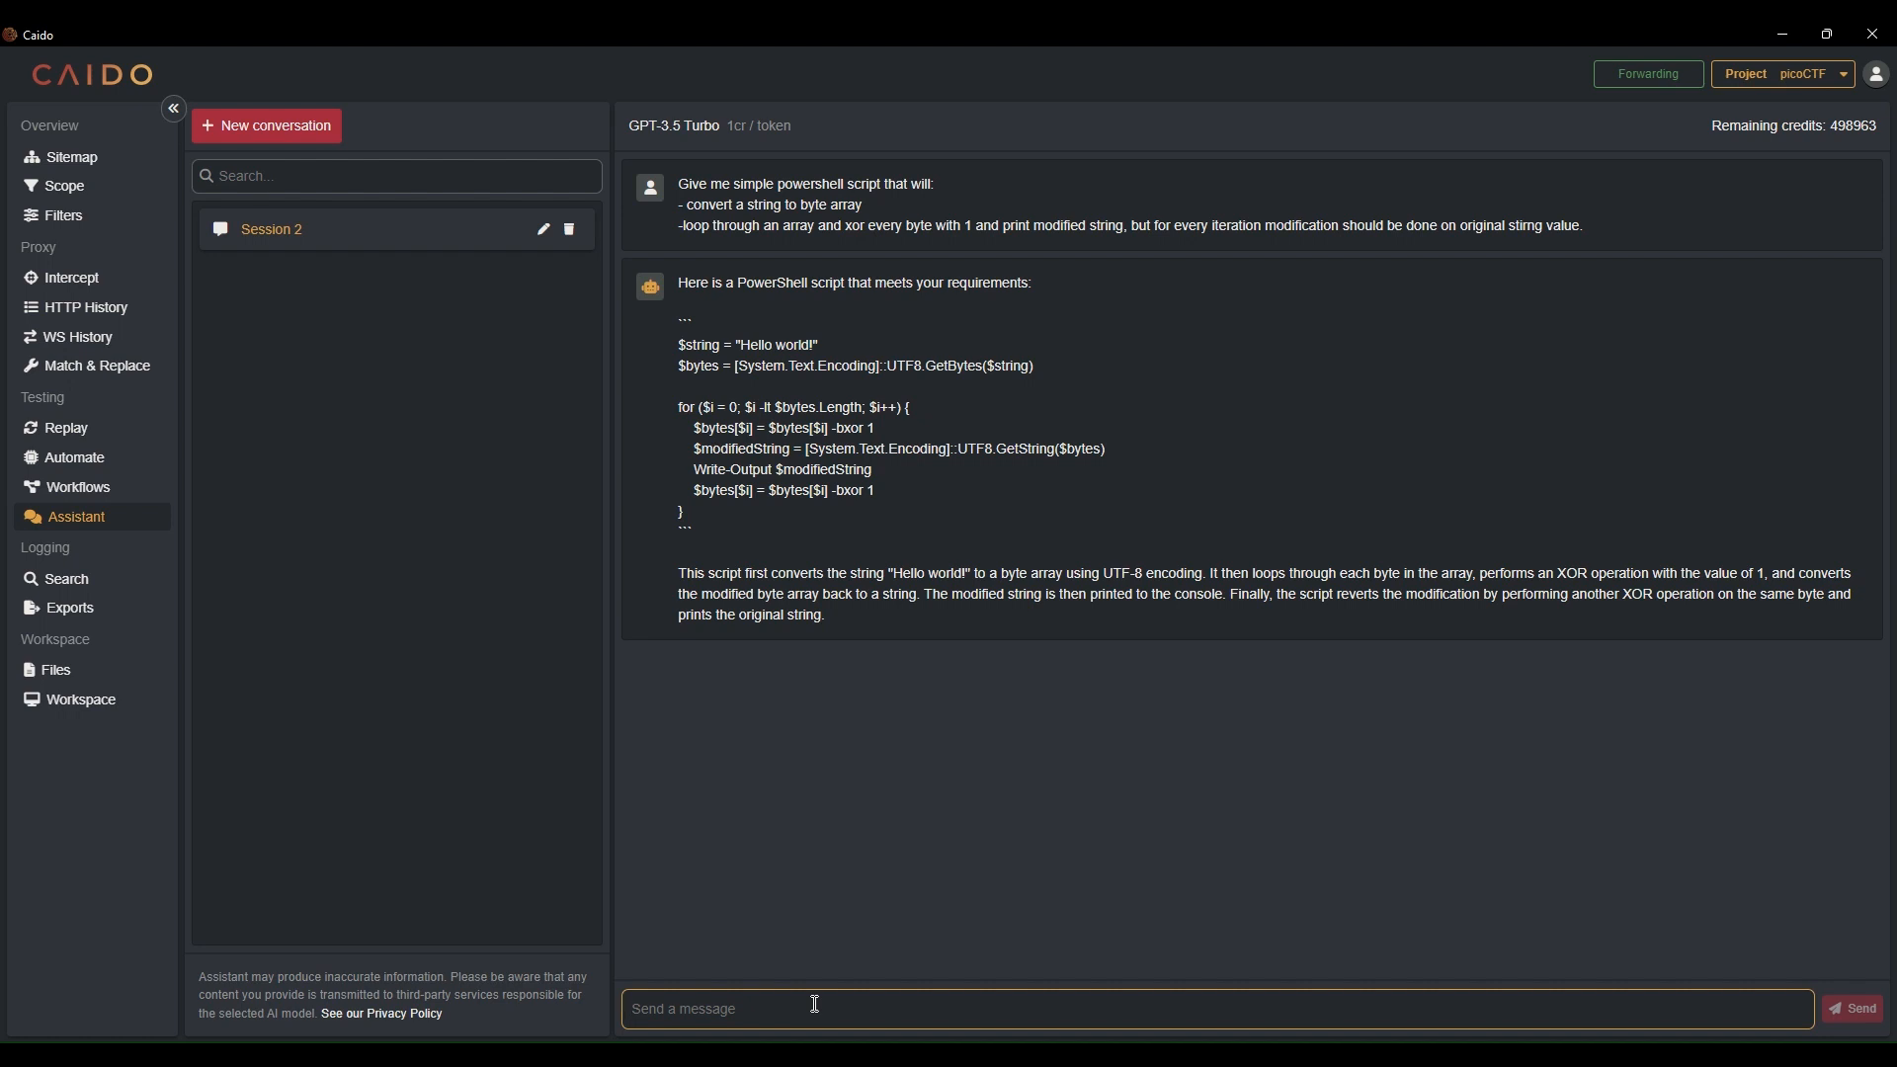
{"action": "type", "text": "Doubl"}
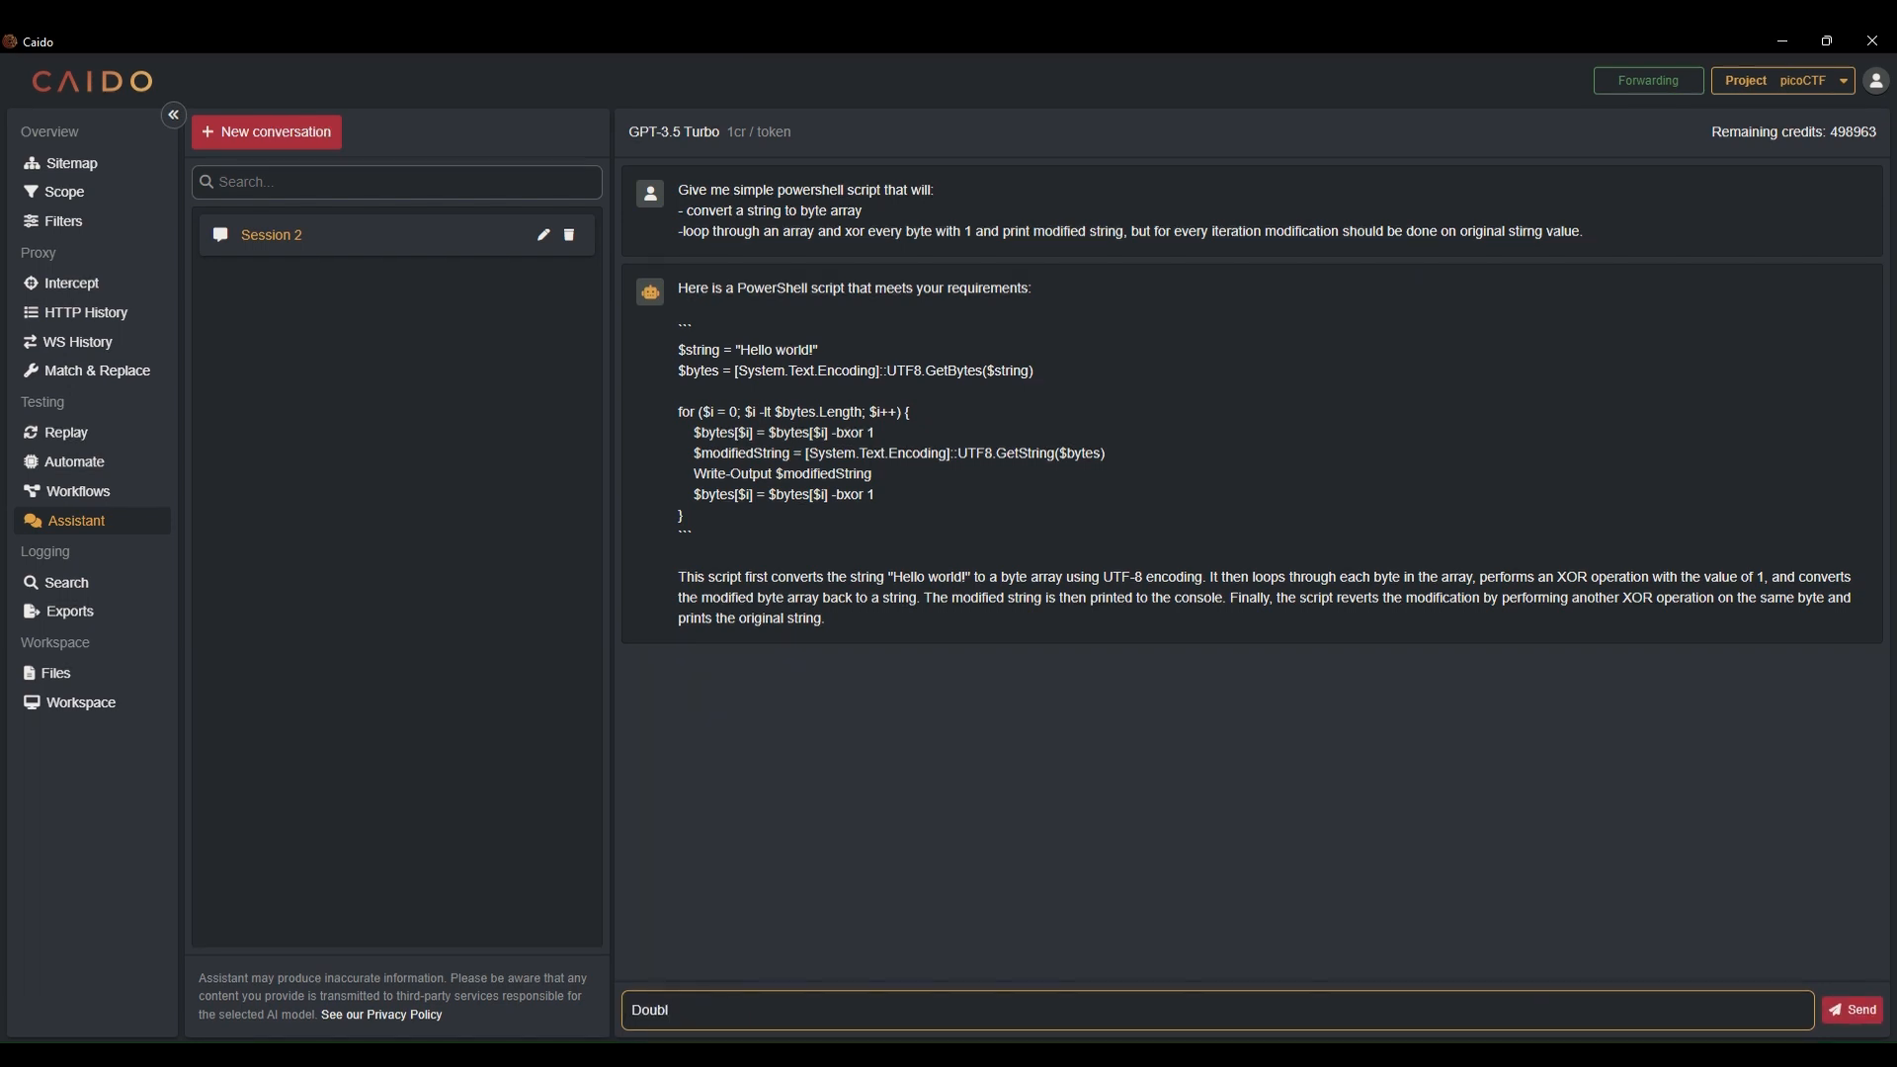
{"action": "type", "text": "e base63"}
{"action": "key", "text": "BackSpace"}
{"action": "type", "text": "4"}
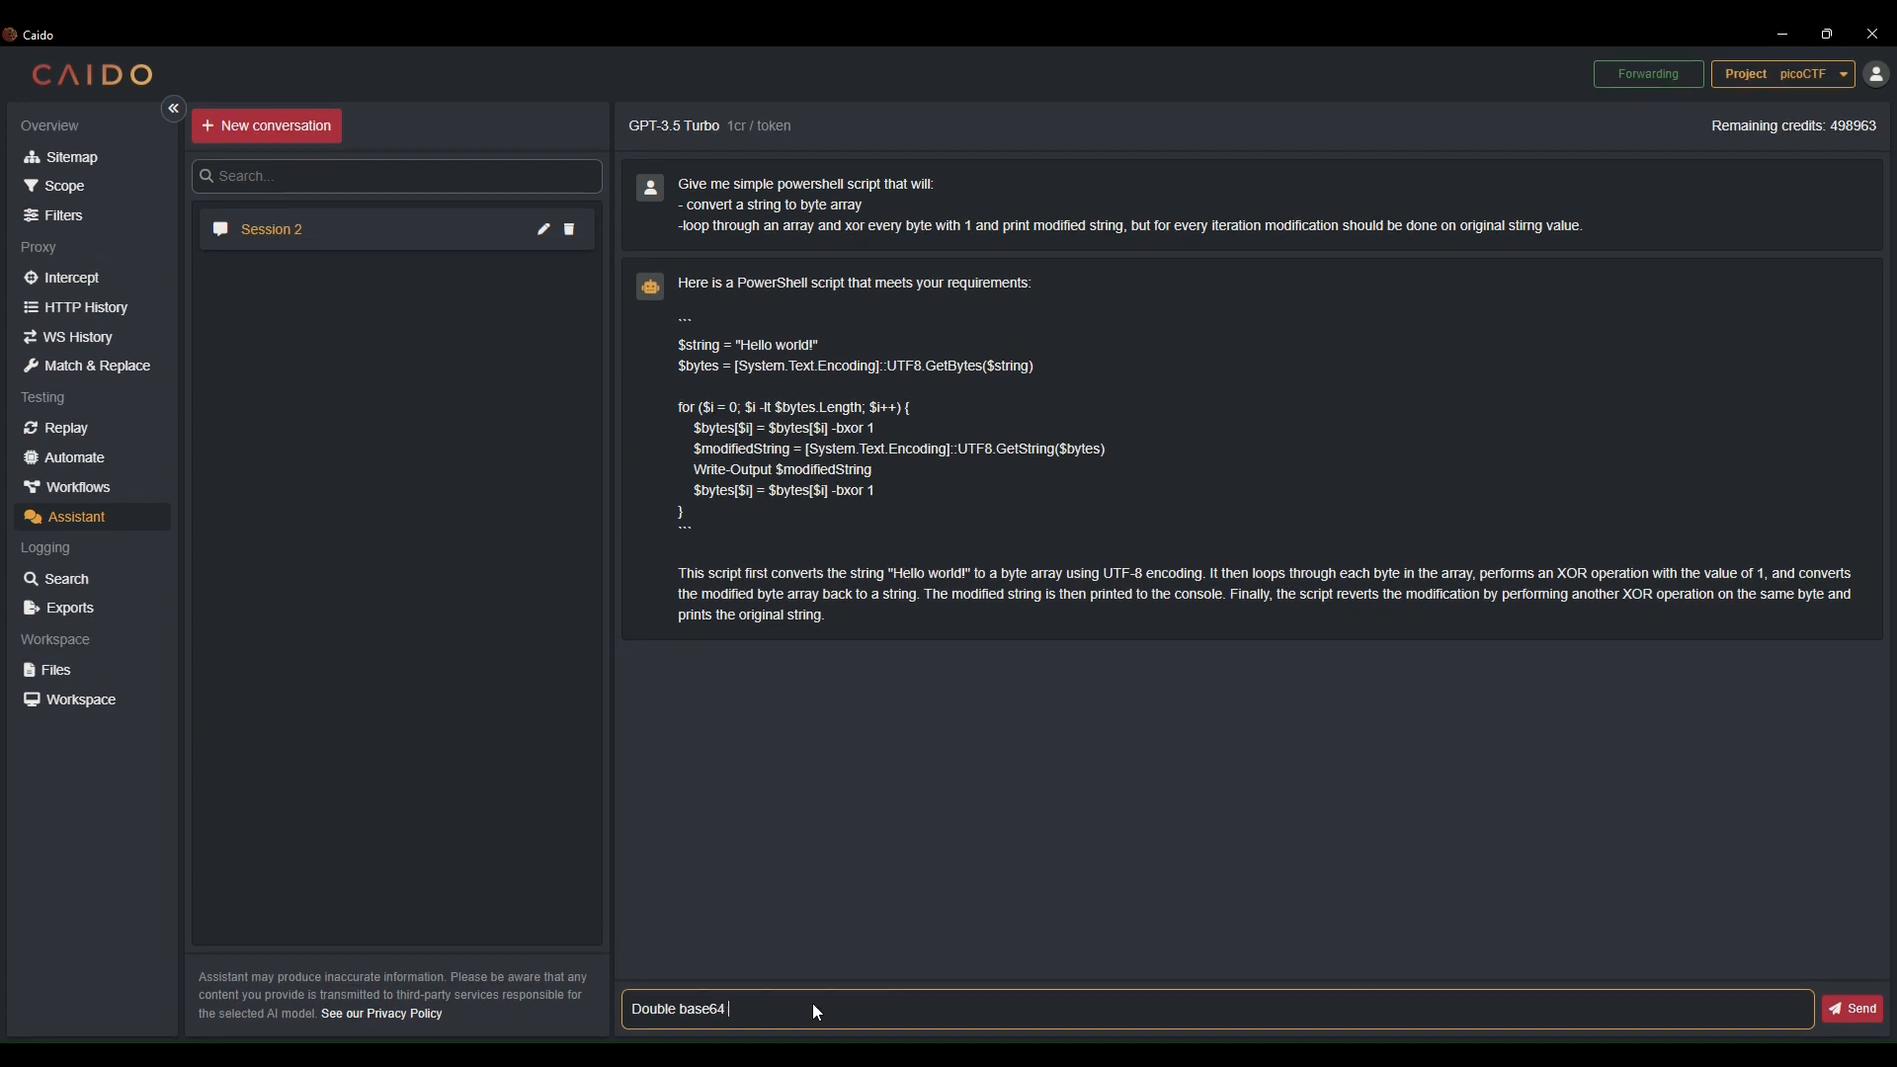
{"action": "type", "text": " enco"}
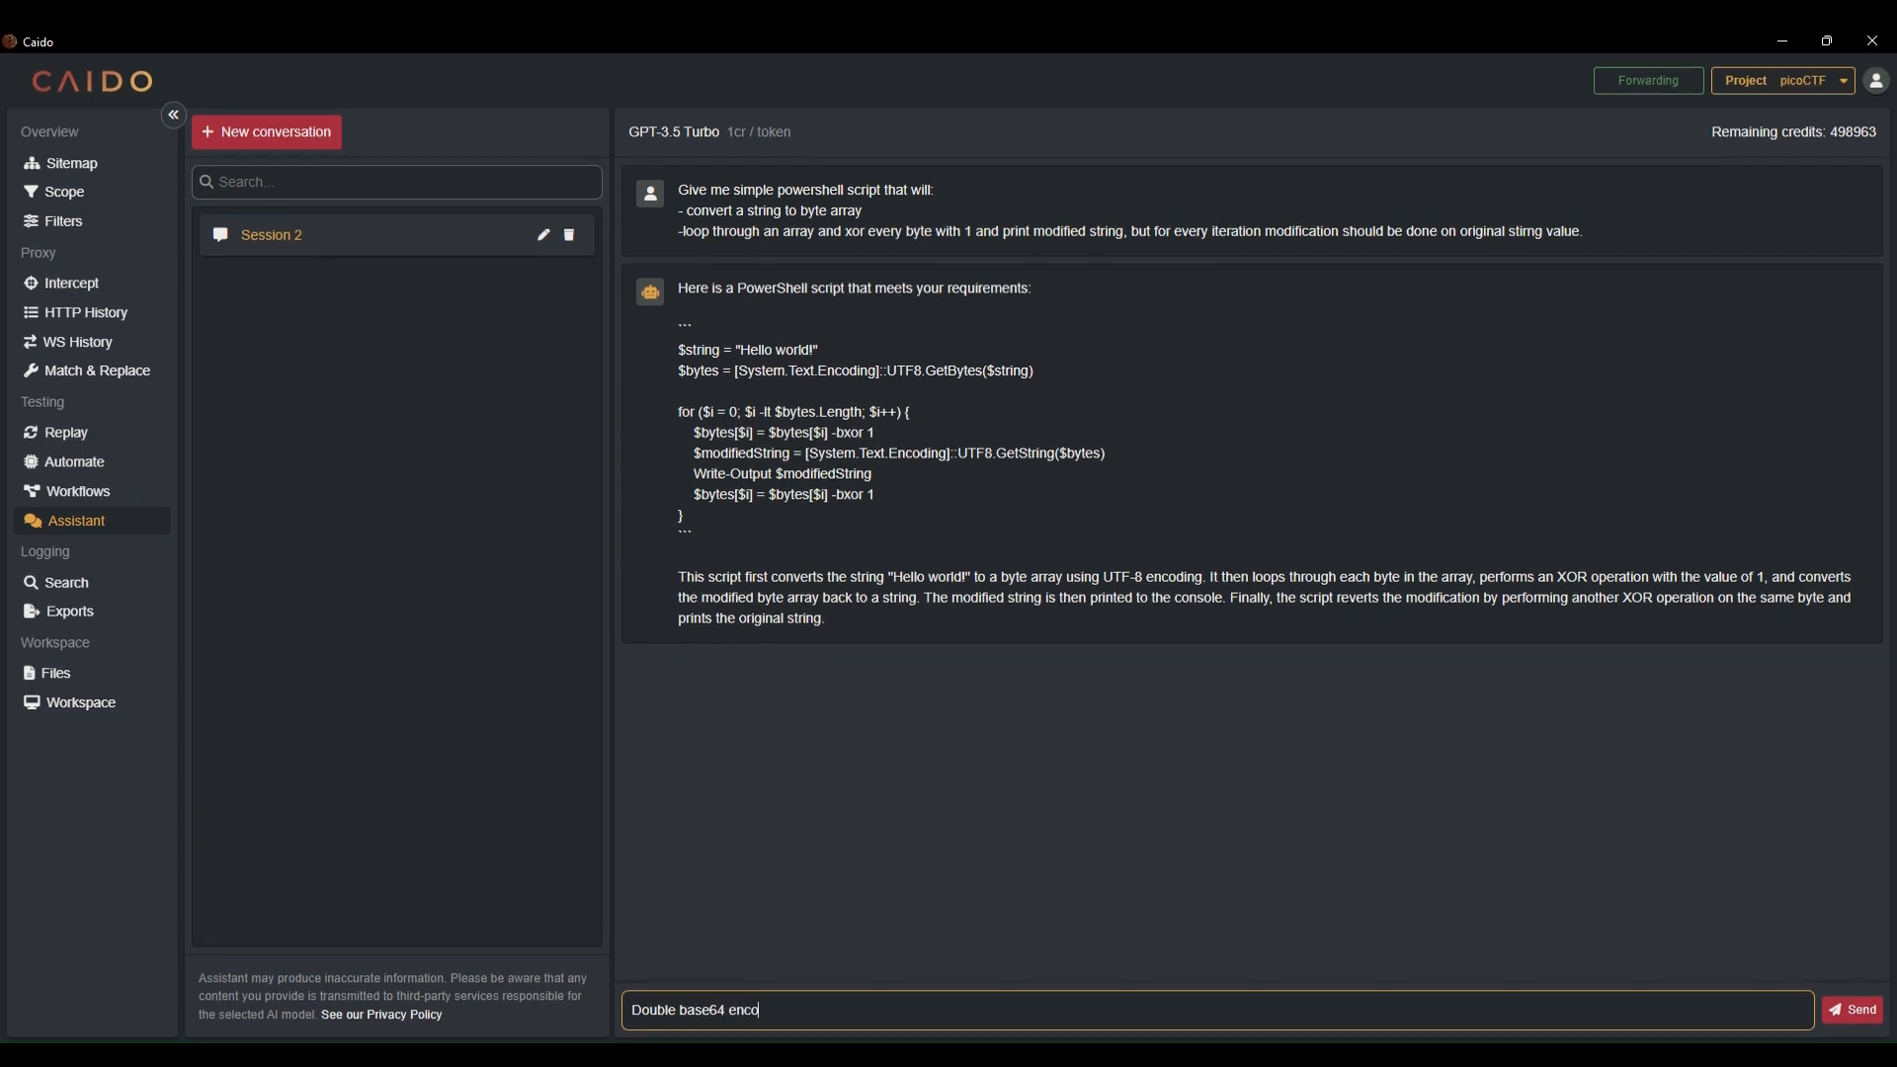
{"action": "type", "text": "de outpu"}
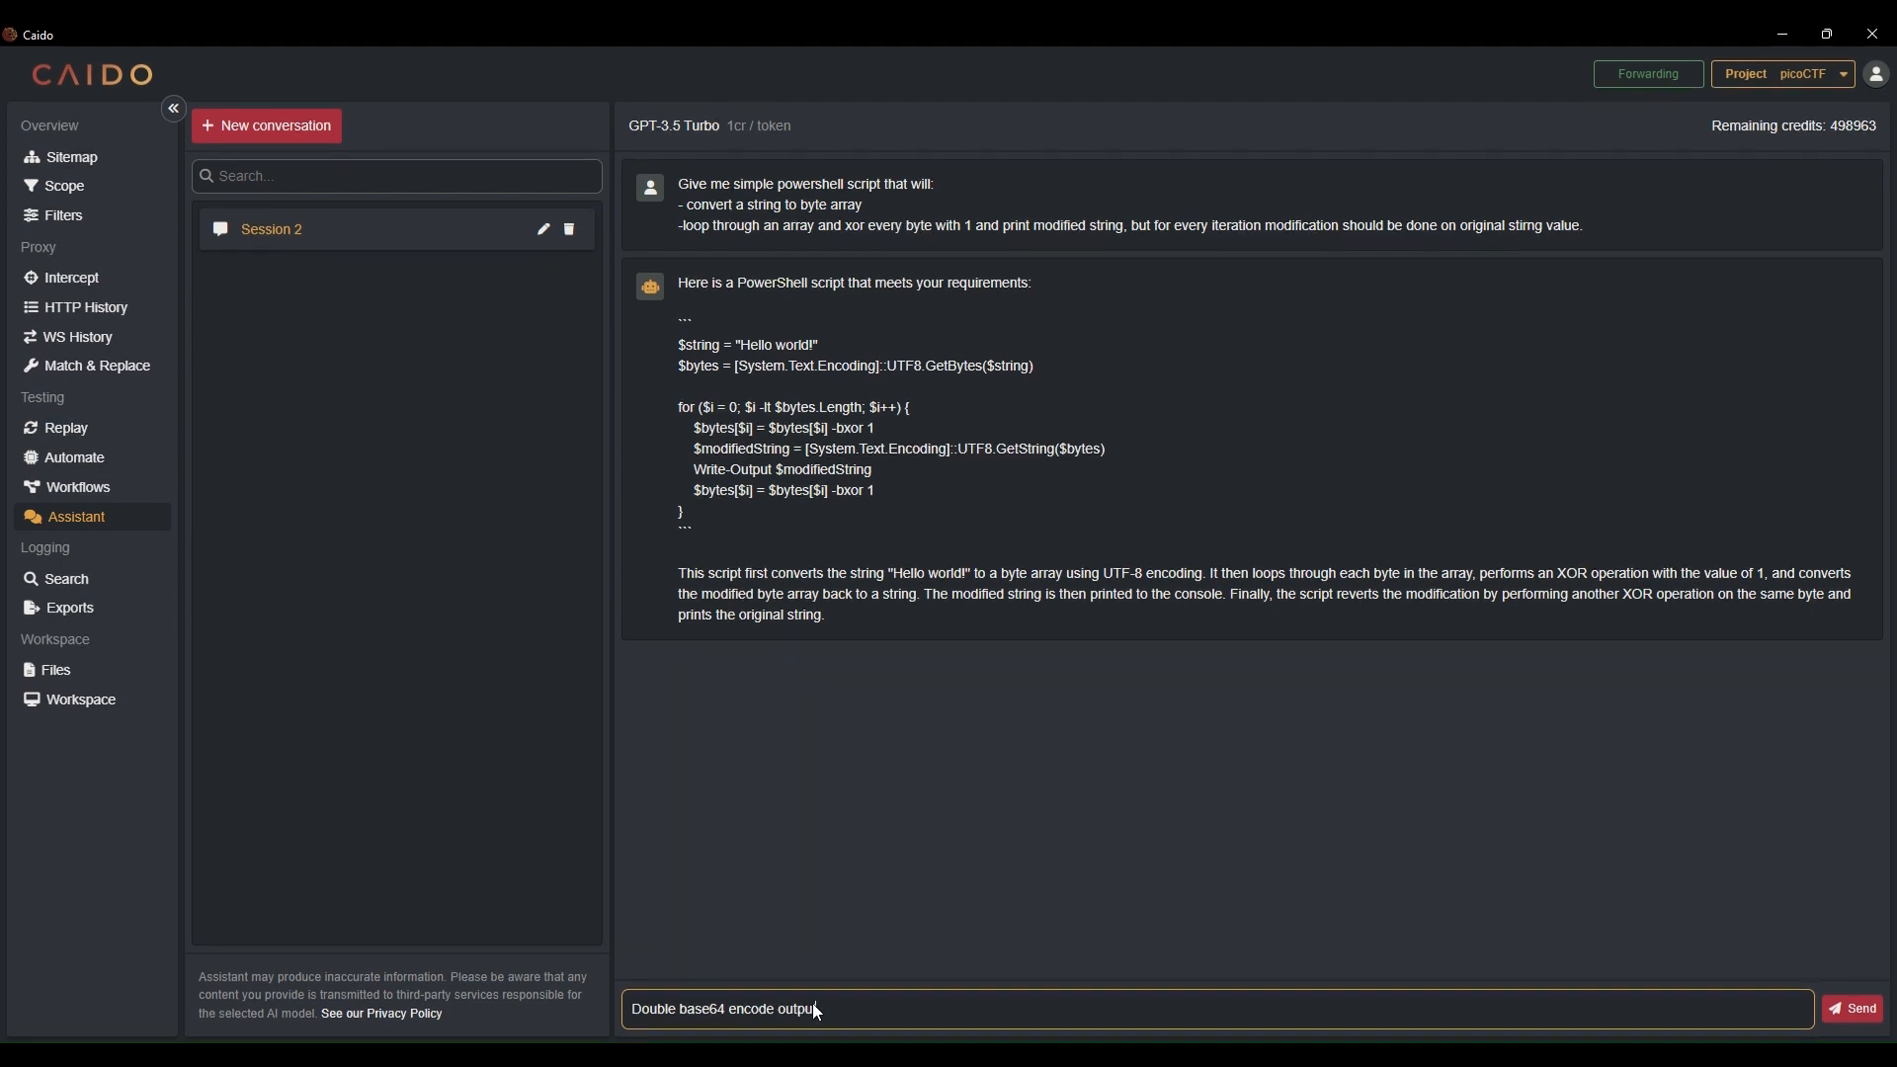
{"action": "type", "text": "t"}
{"action": "key", "text": "Return"}
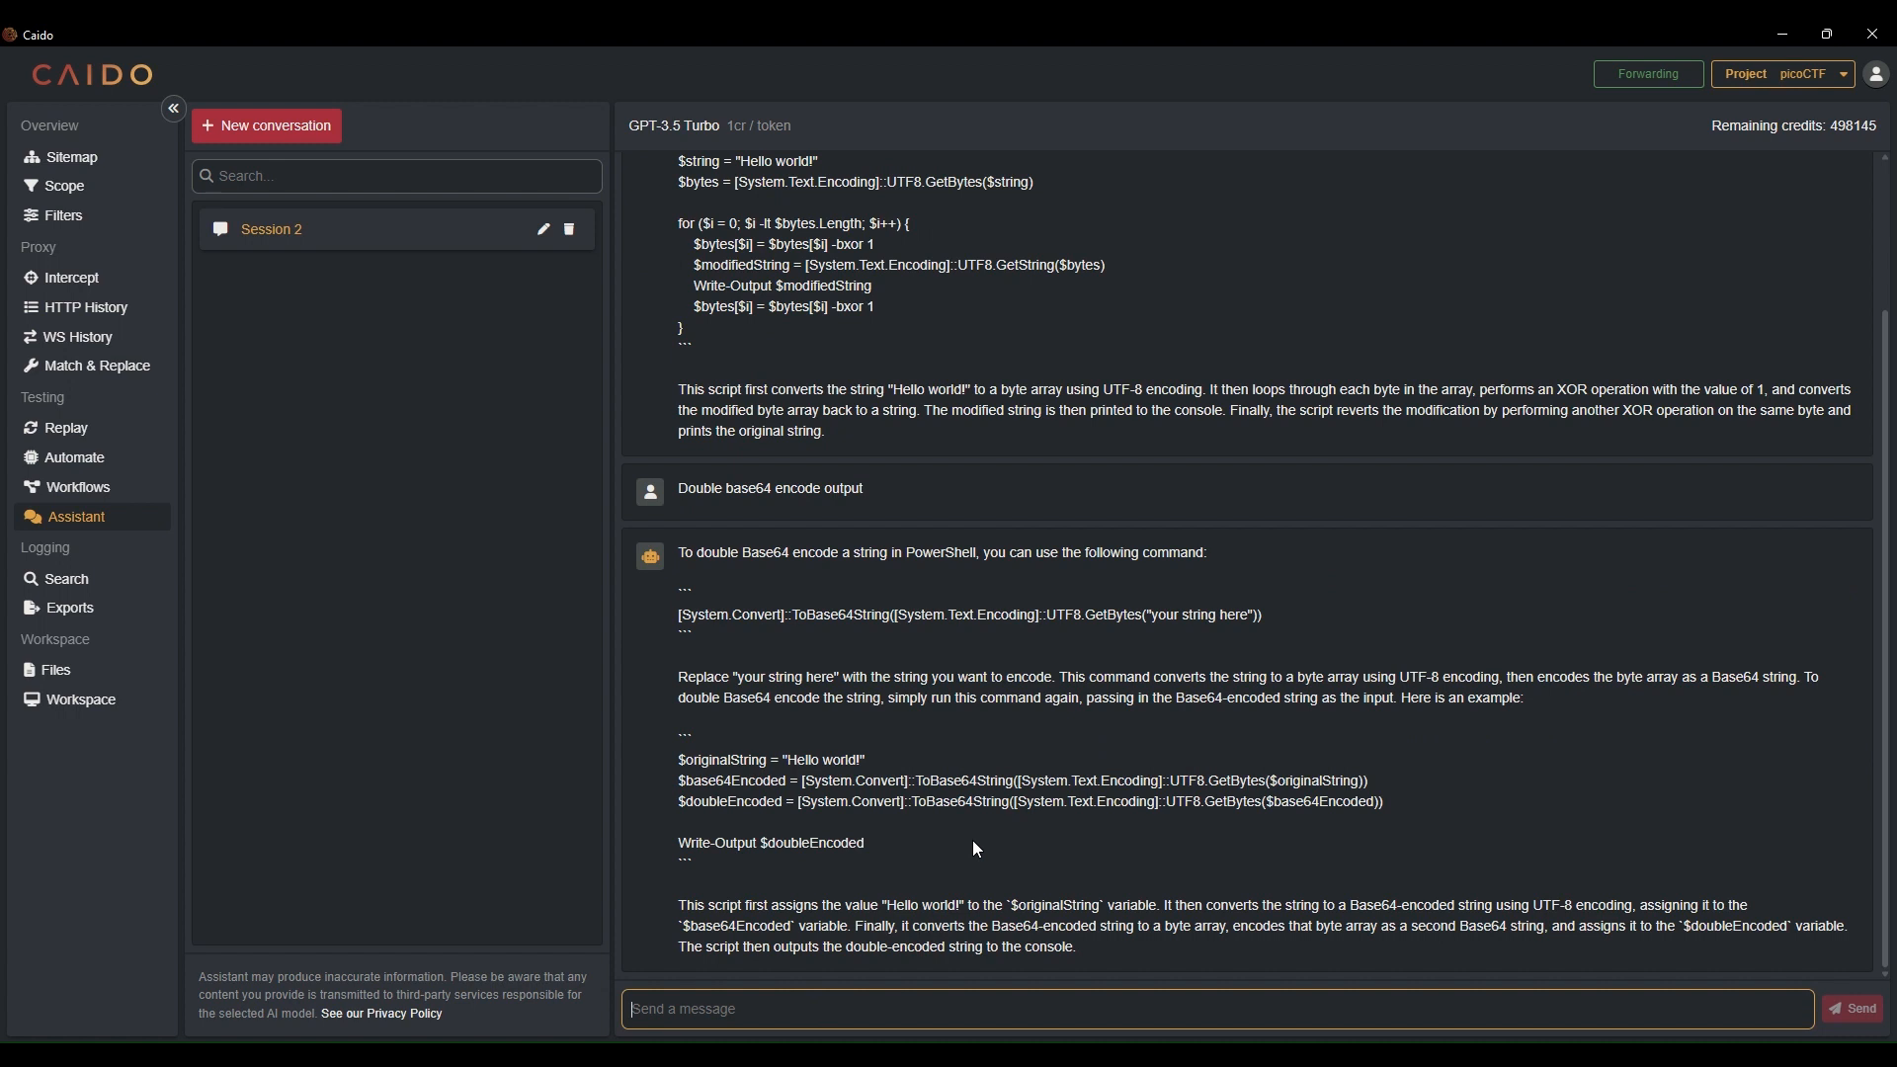
{"action": "scroll", "coordinate": [652, 820], "scroll_direction": "up", "scroll_amount": 2}
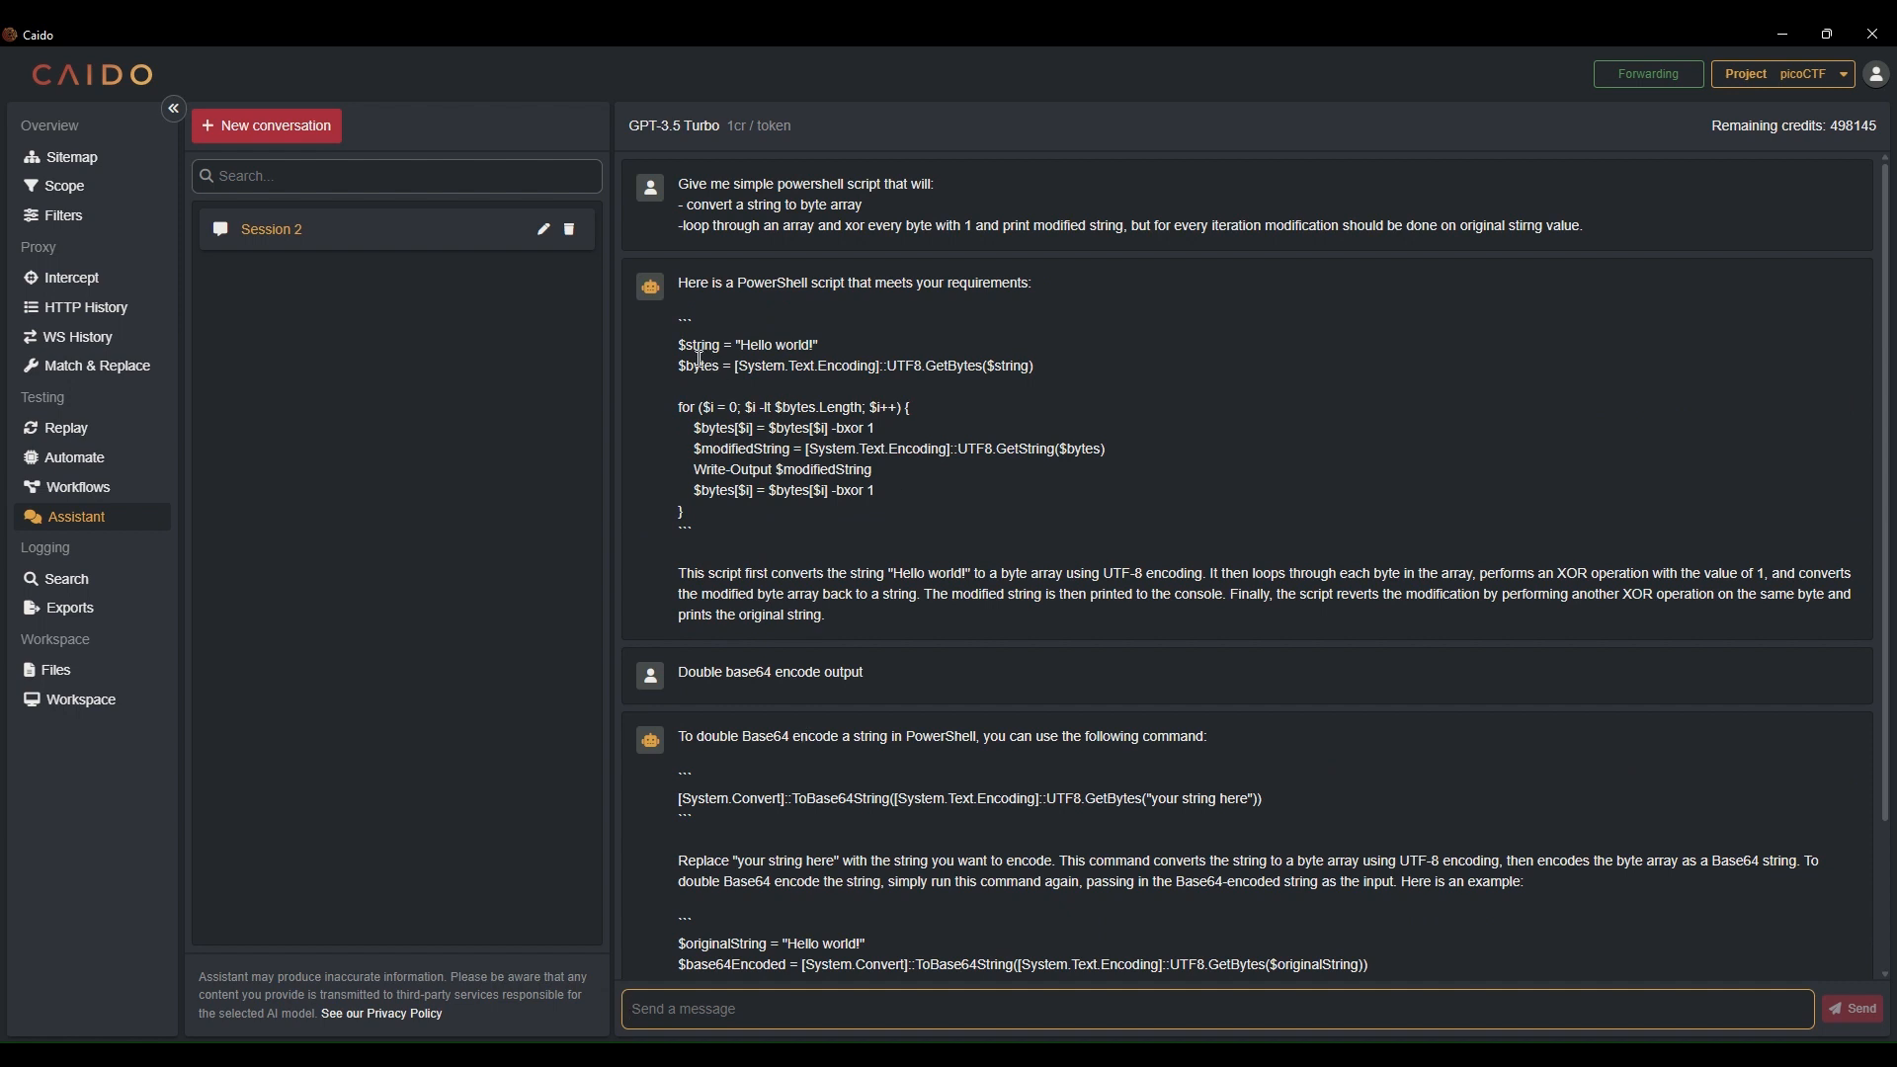
Start another new convert workflow and reposition its Convert Start and Convert End nodes
{"action": "left_click", "coordinate": [73, 494]}
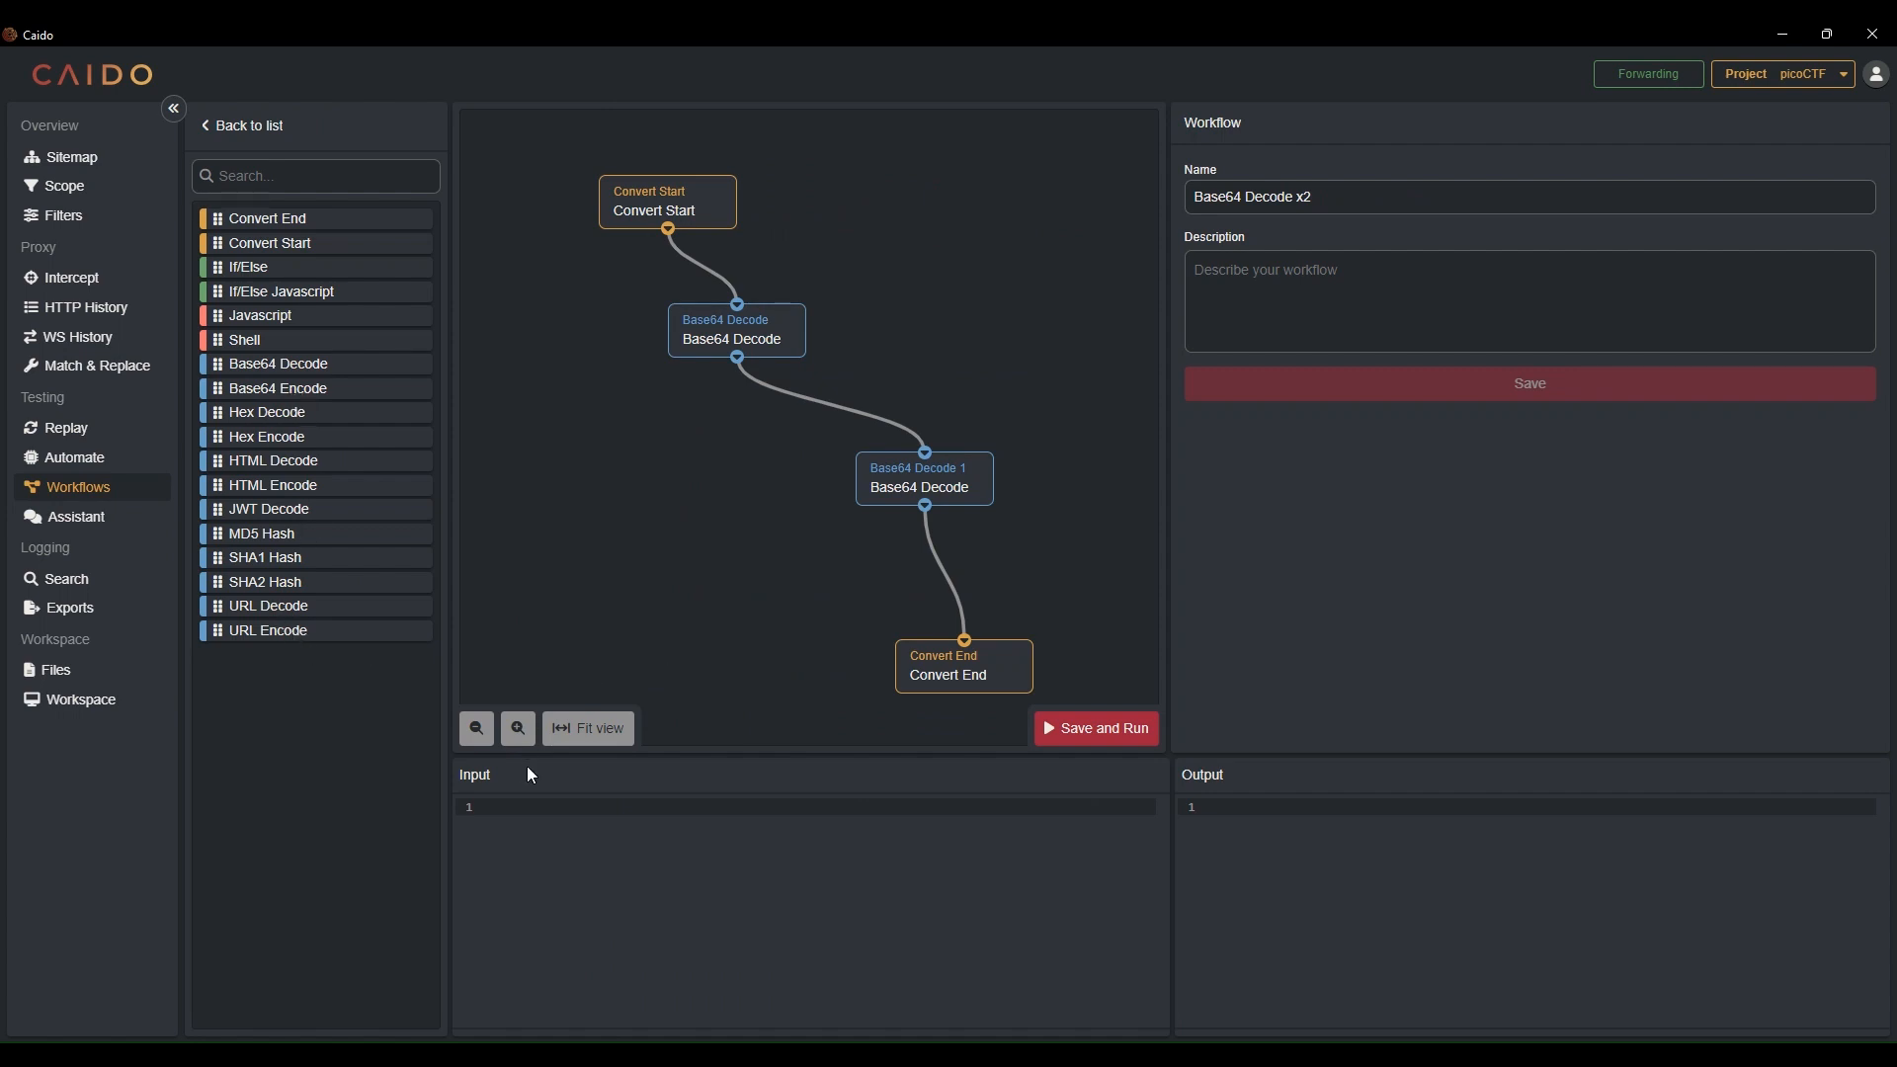
{"action": "left_click", "coordinate": [229, 131]}
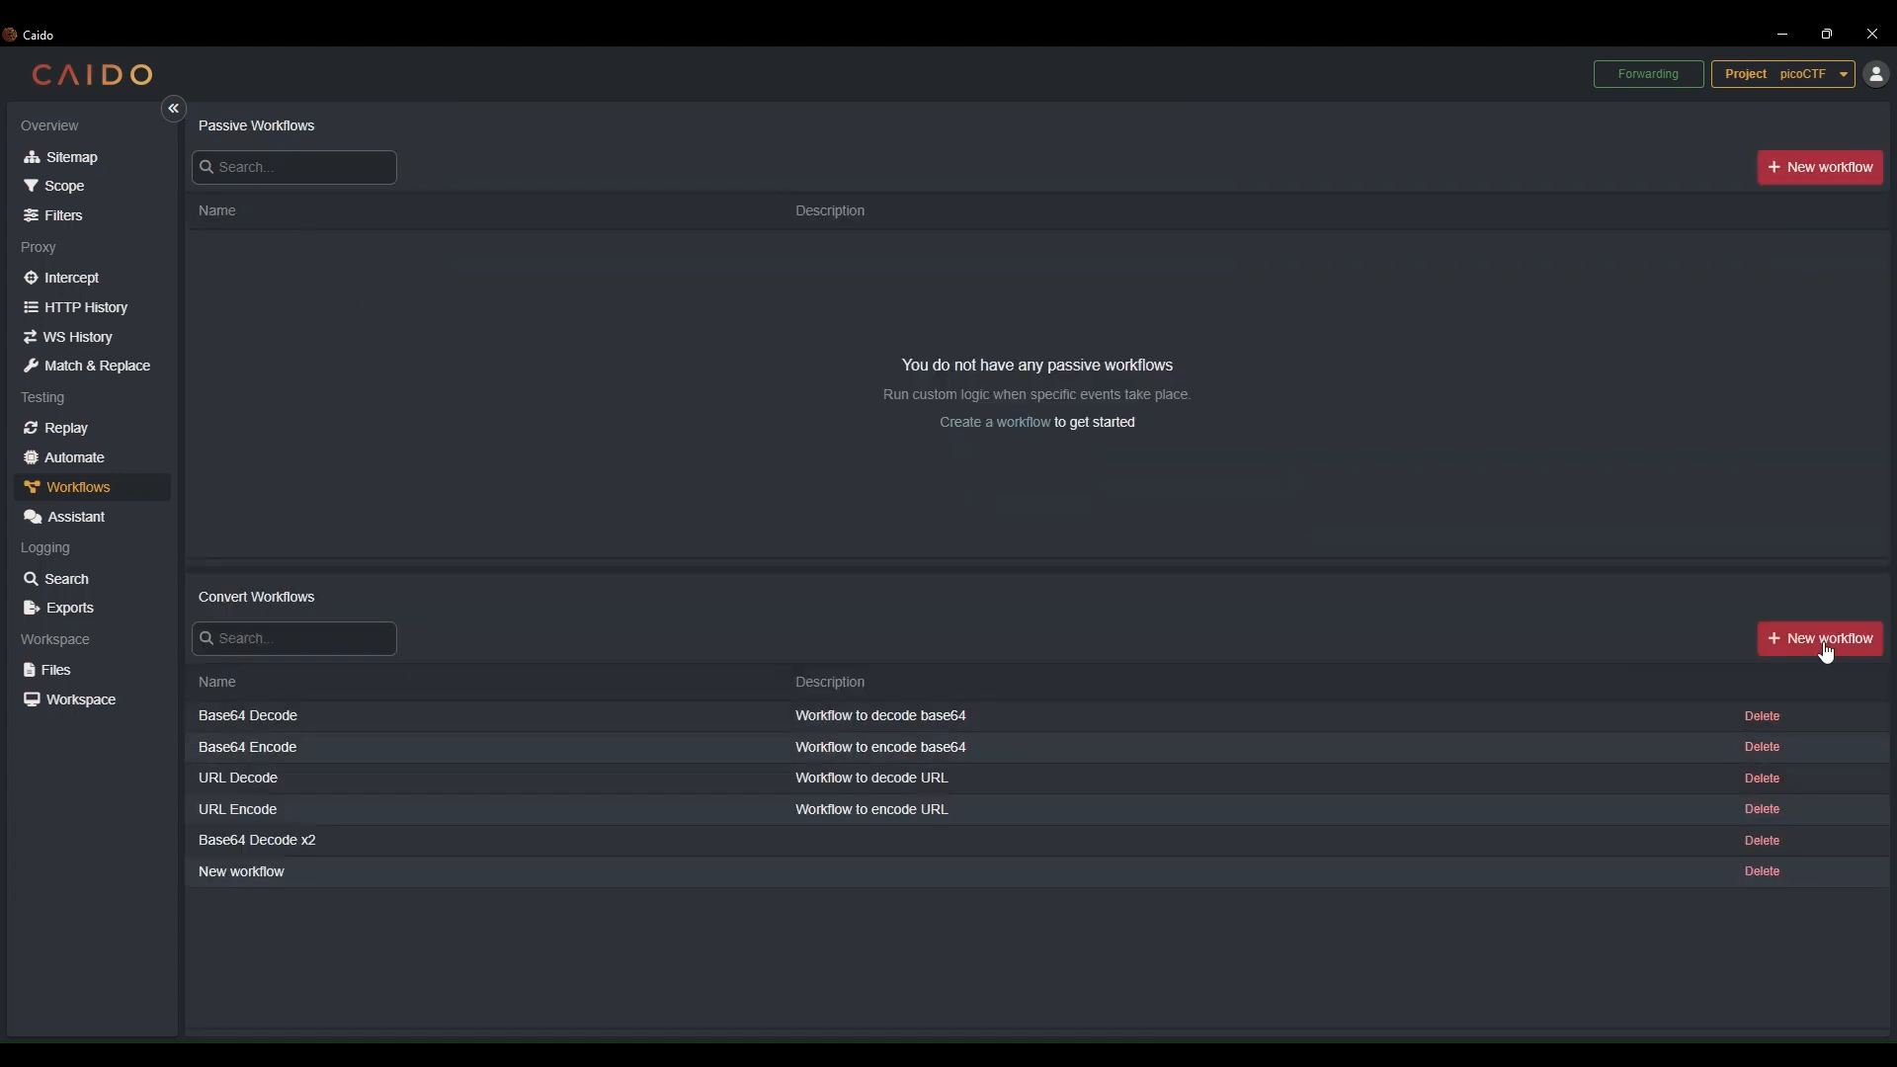
{"action": "left_click", "coordinate": [1821, 643]}
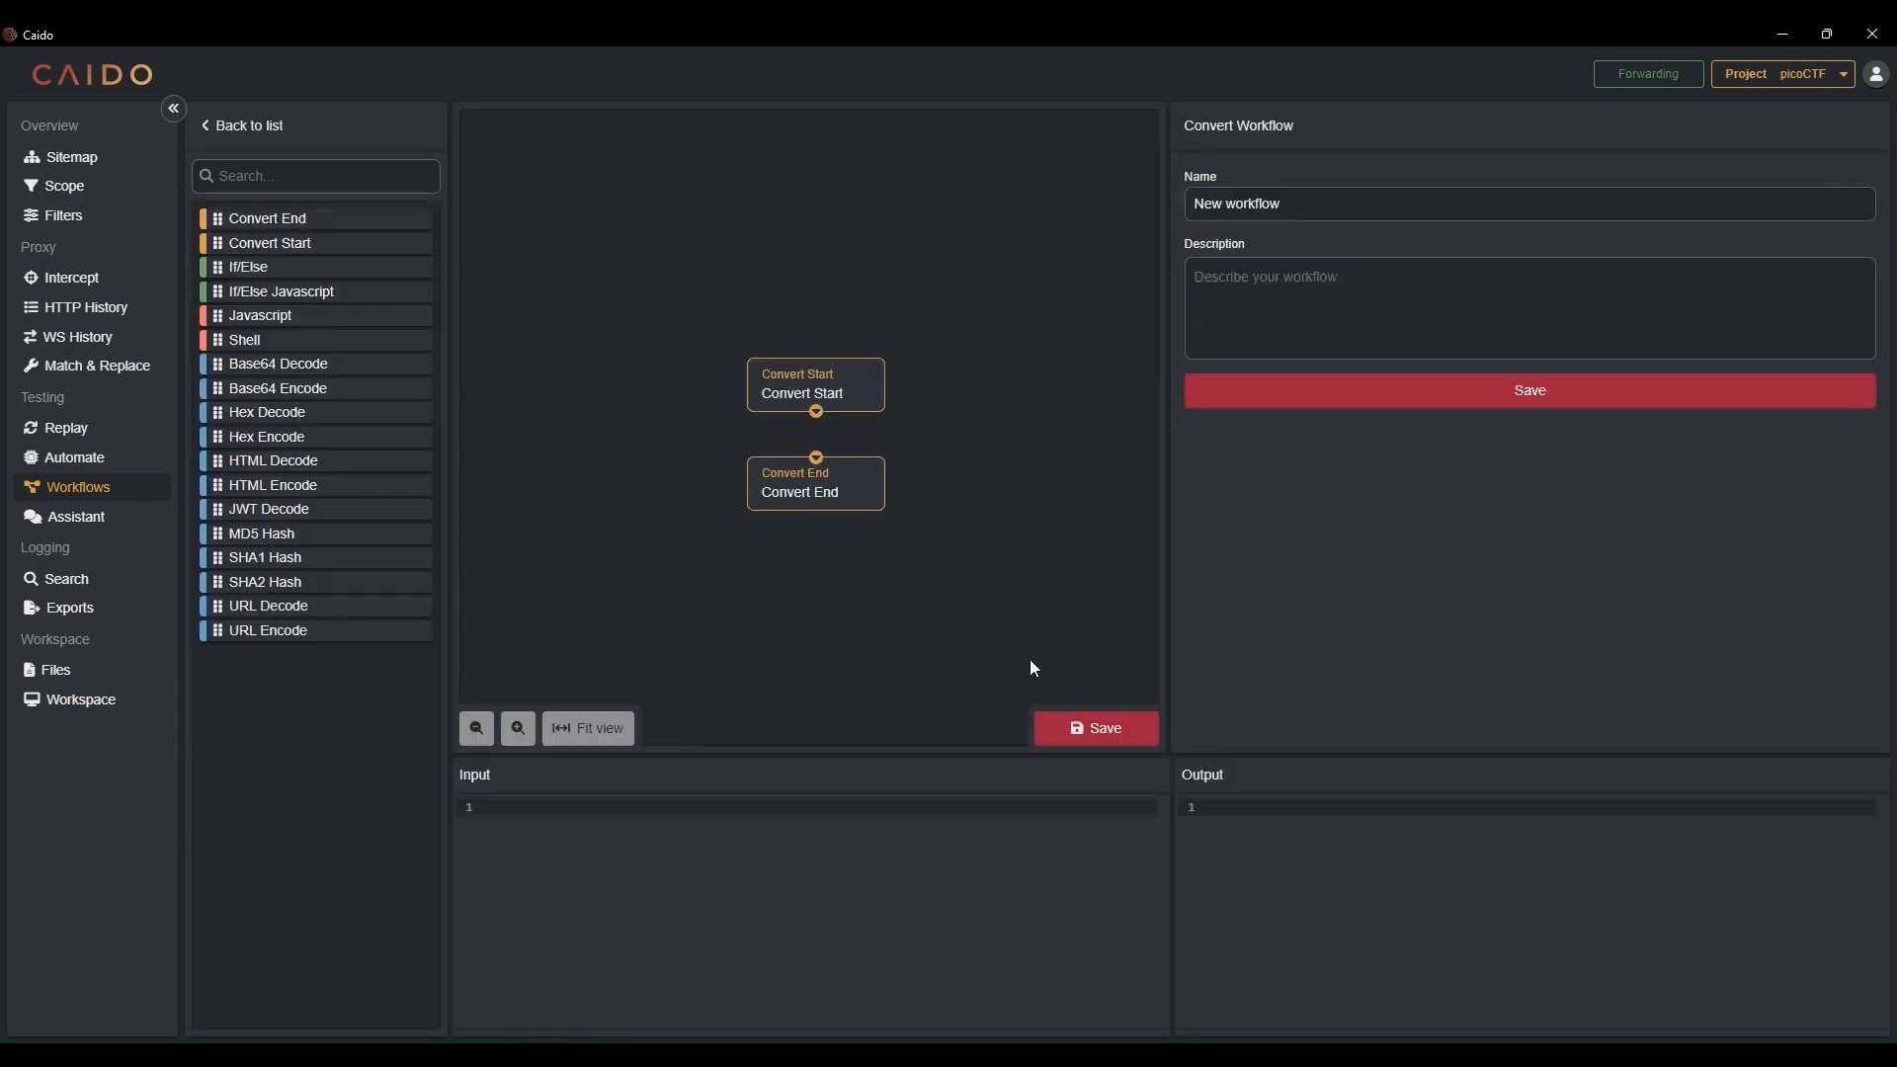
{"action": "left_click_drag", "start_coordinate": [842, 389], "coordinate": [654, 203]}
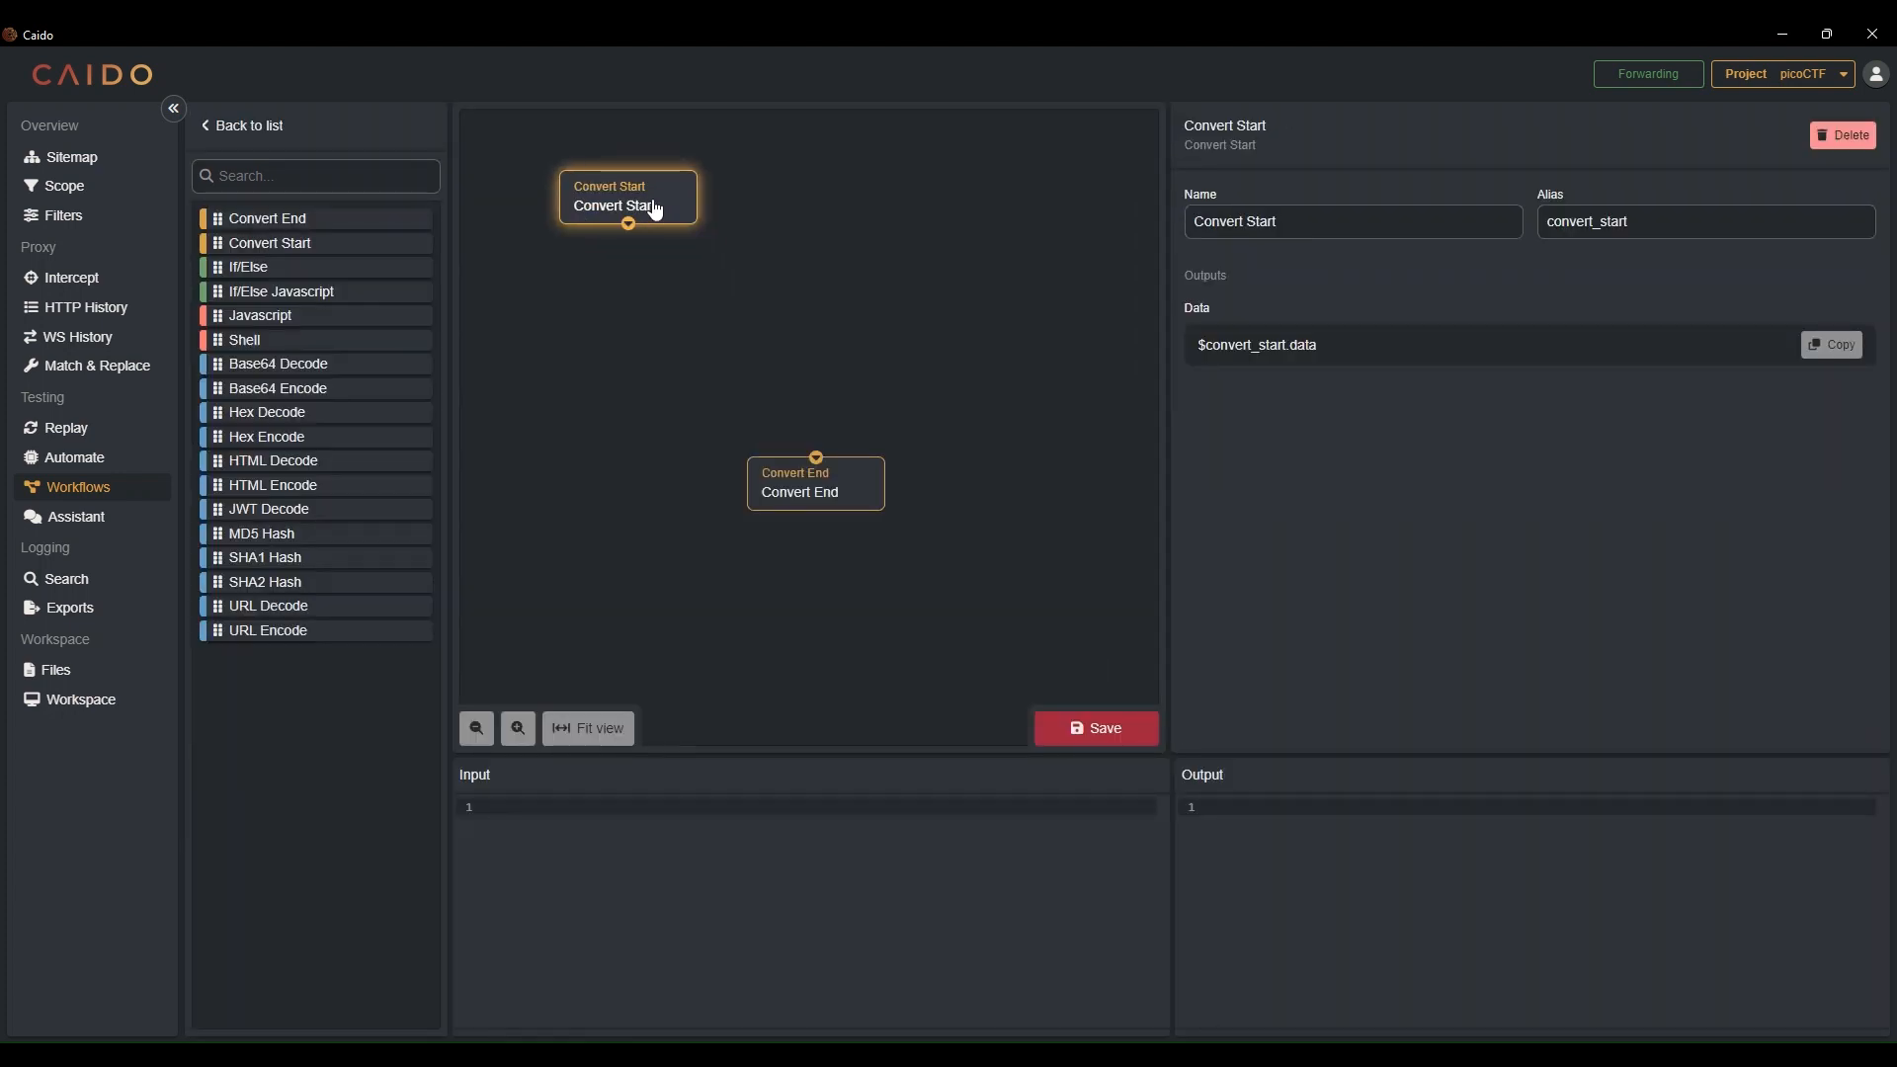
{"action": "left_click_drag", "start_coordinate": [848, 503], "coordinate": [896, 532]}
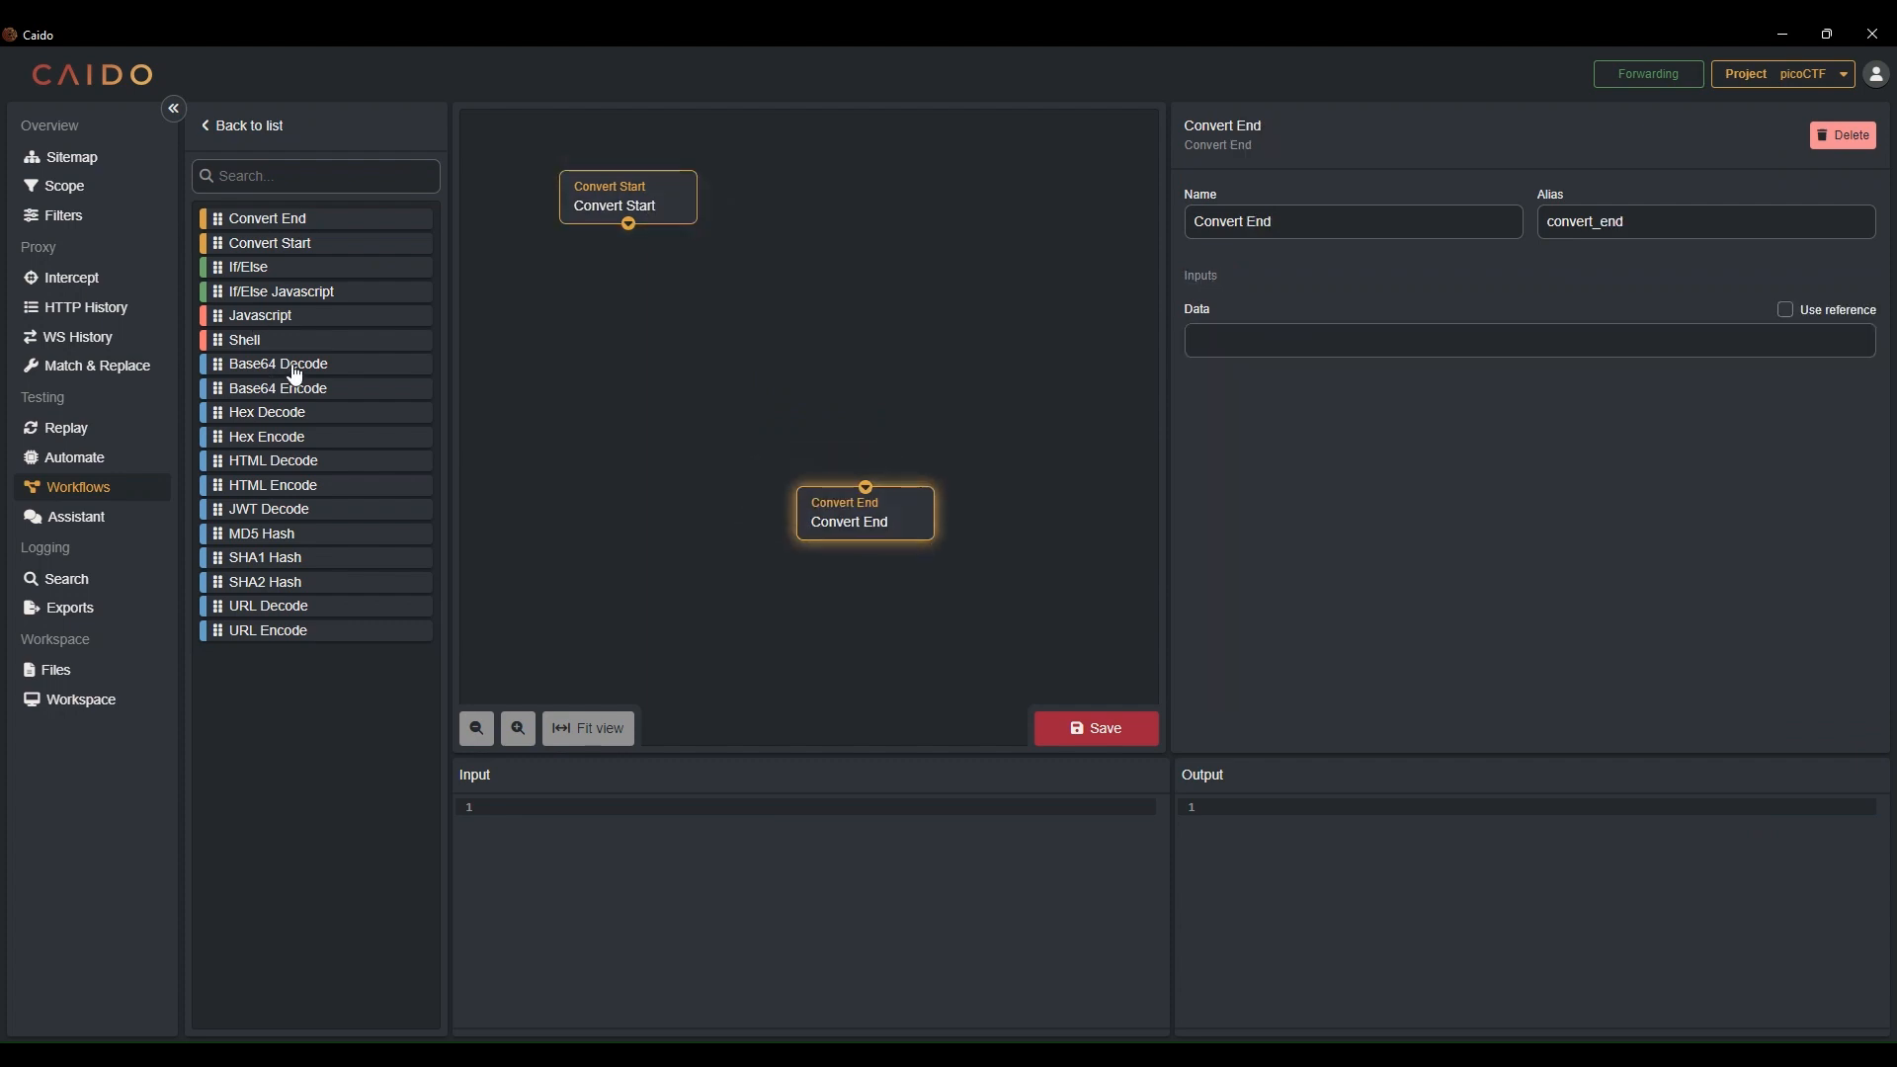
Add two Base64 Decode nodes and chain Convert Start through both of them
{"action": "left_click_drag", "start_coordinate": [287, 366], "coordinate": [656, 263]}
{"action": "left_click_drag", "start_coordinate": [278, 364], "coordinate": [647, 307]}
{"action": "left_click_drag", "start_coordinate": [847, 375], "coordinate": [718, 395]}
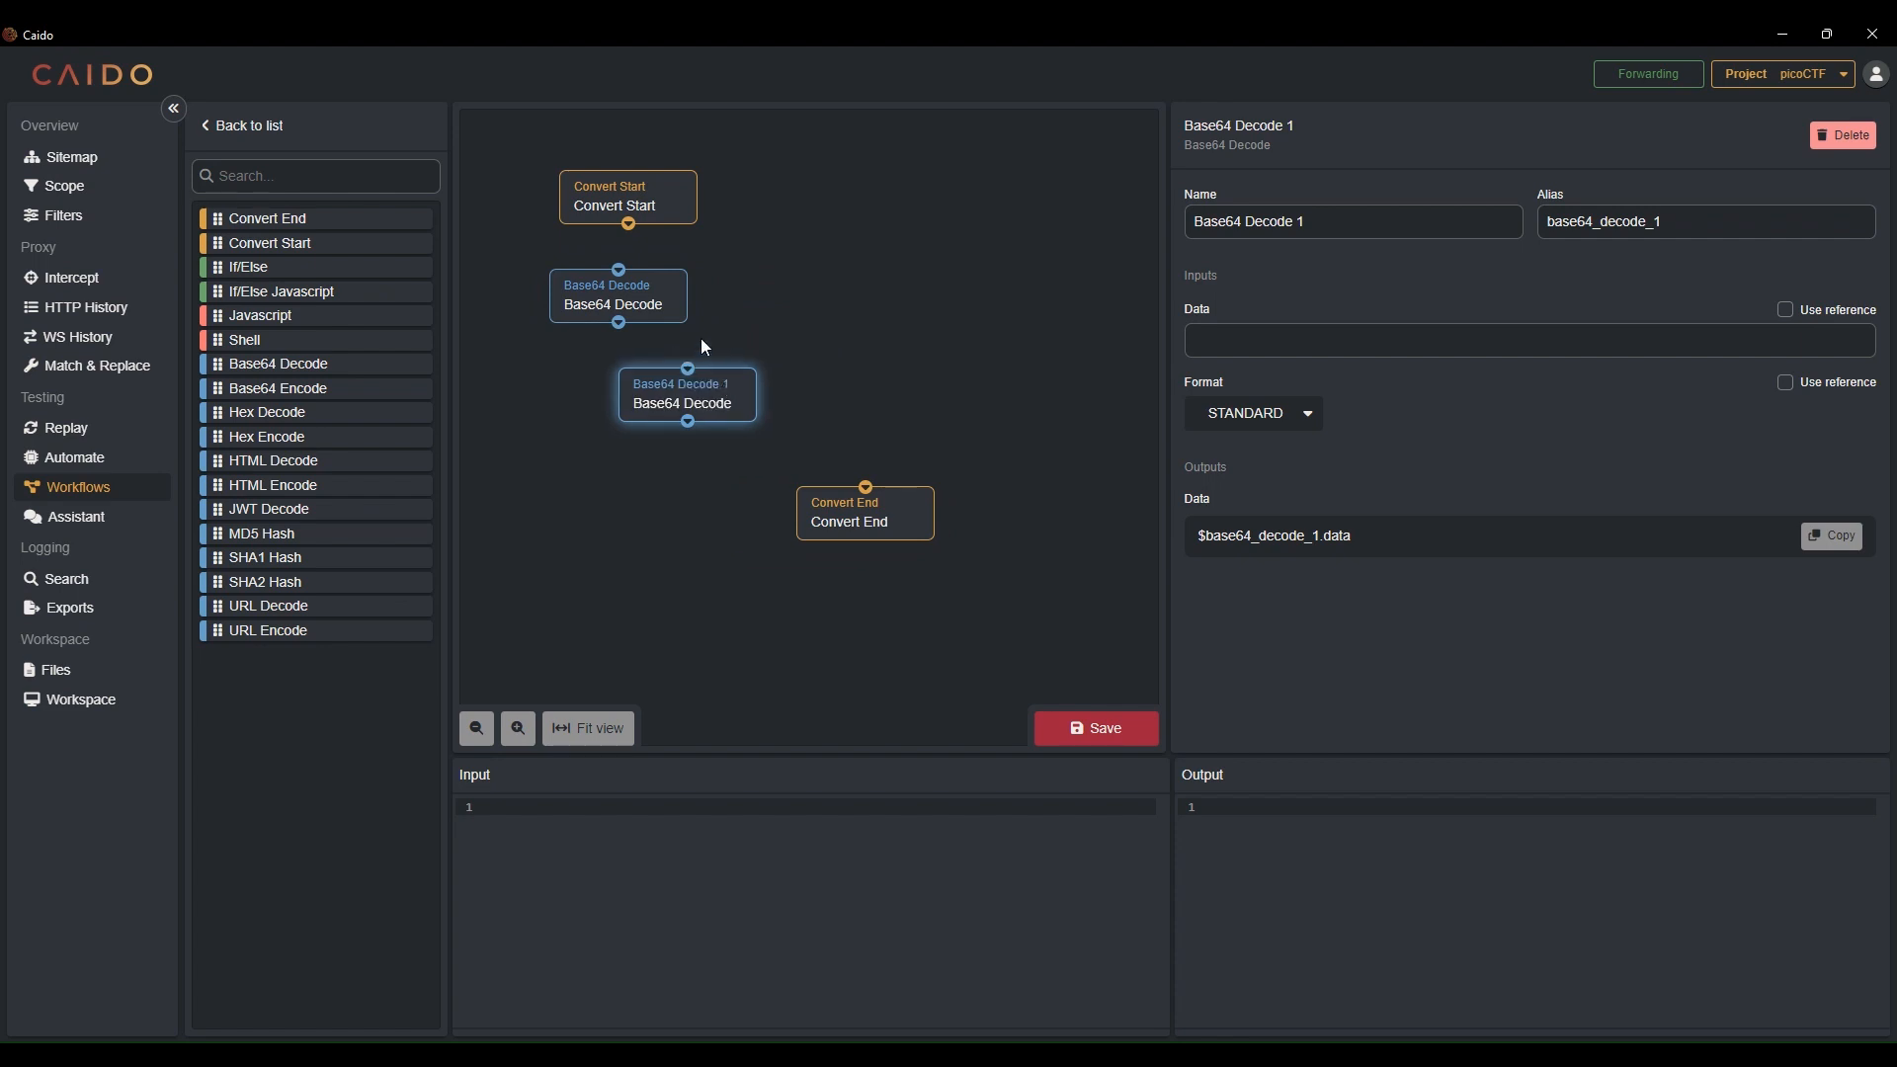
{"action": "left_click_drag", "start_coordinate": [622, 288], "coordinate": [642, 288]}
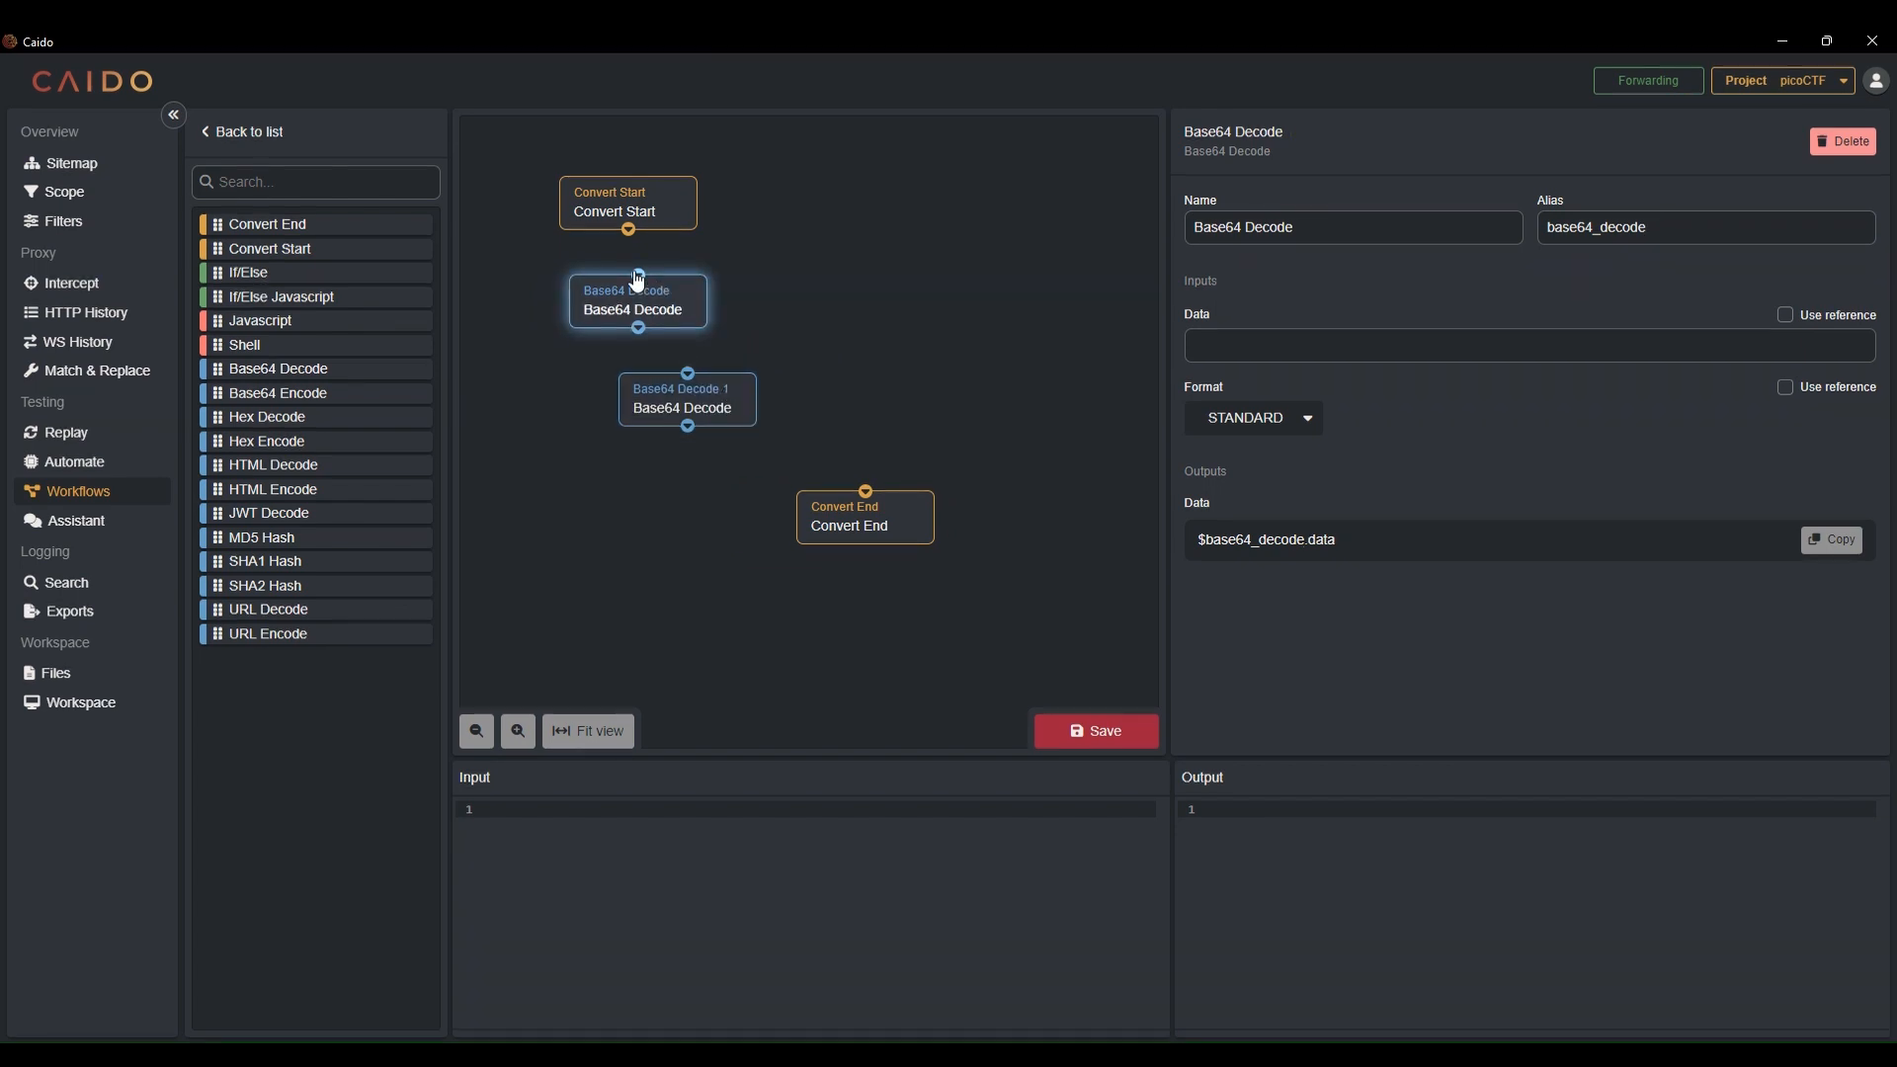
{"action": "left_click", "coordinate": [629, 213]}
{"action": "mouse_move", "coordinate": [628, 224]}
{"action": "left_mouse_down"}
{"action": "mouse_move", "coordinate": [640, 341]}
{"action": "mouse_move", "coordinate": [700, 368]}
{"action": "left_mouse_up"}
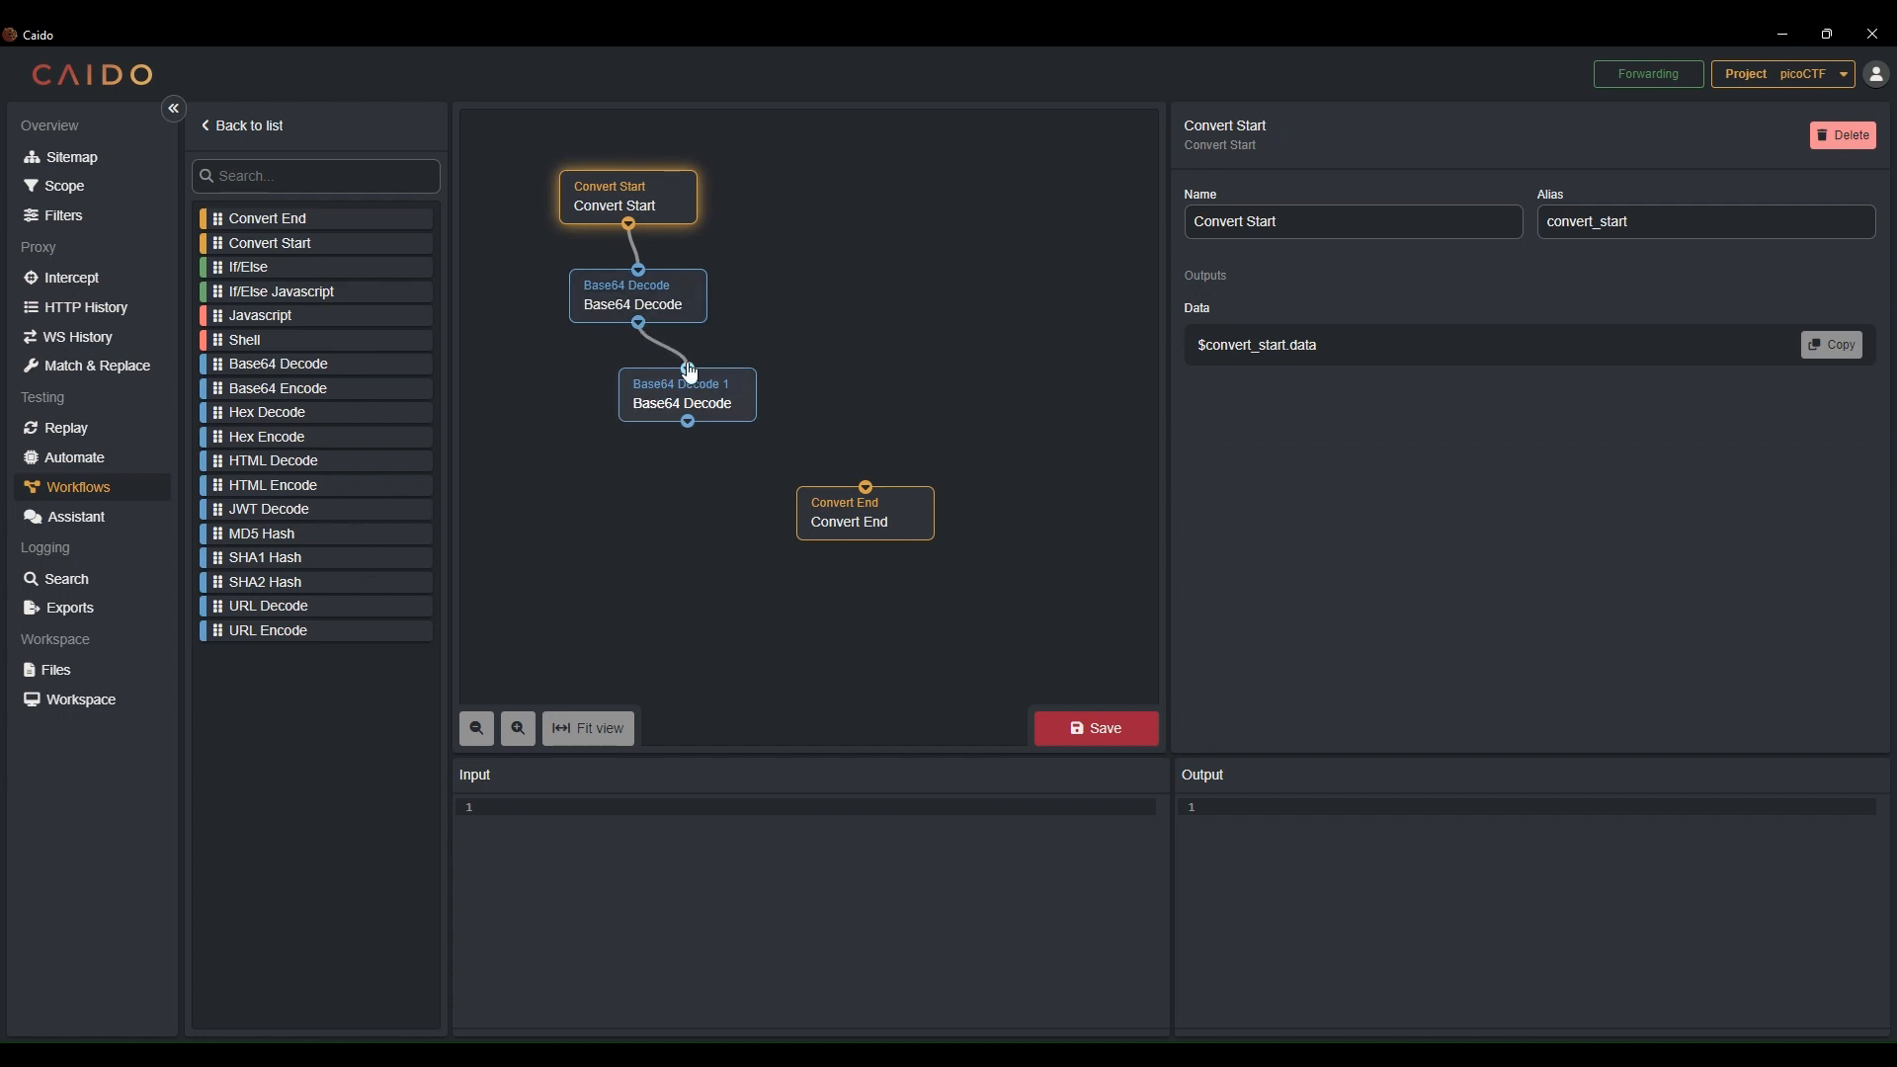
{"action": "left_click_drag", "start_coordinate": [830, 519], "coordinate": [909, 608]}
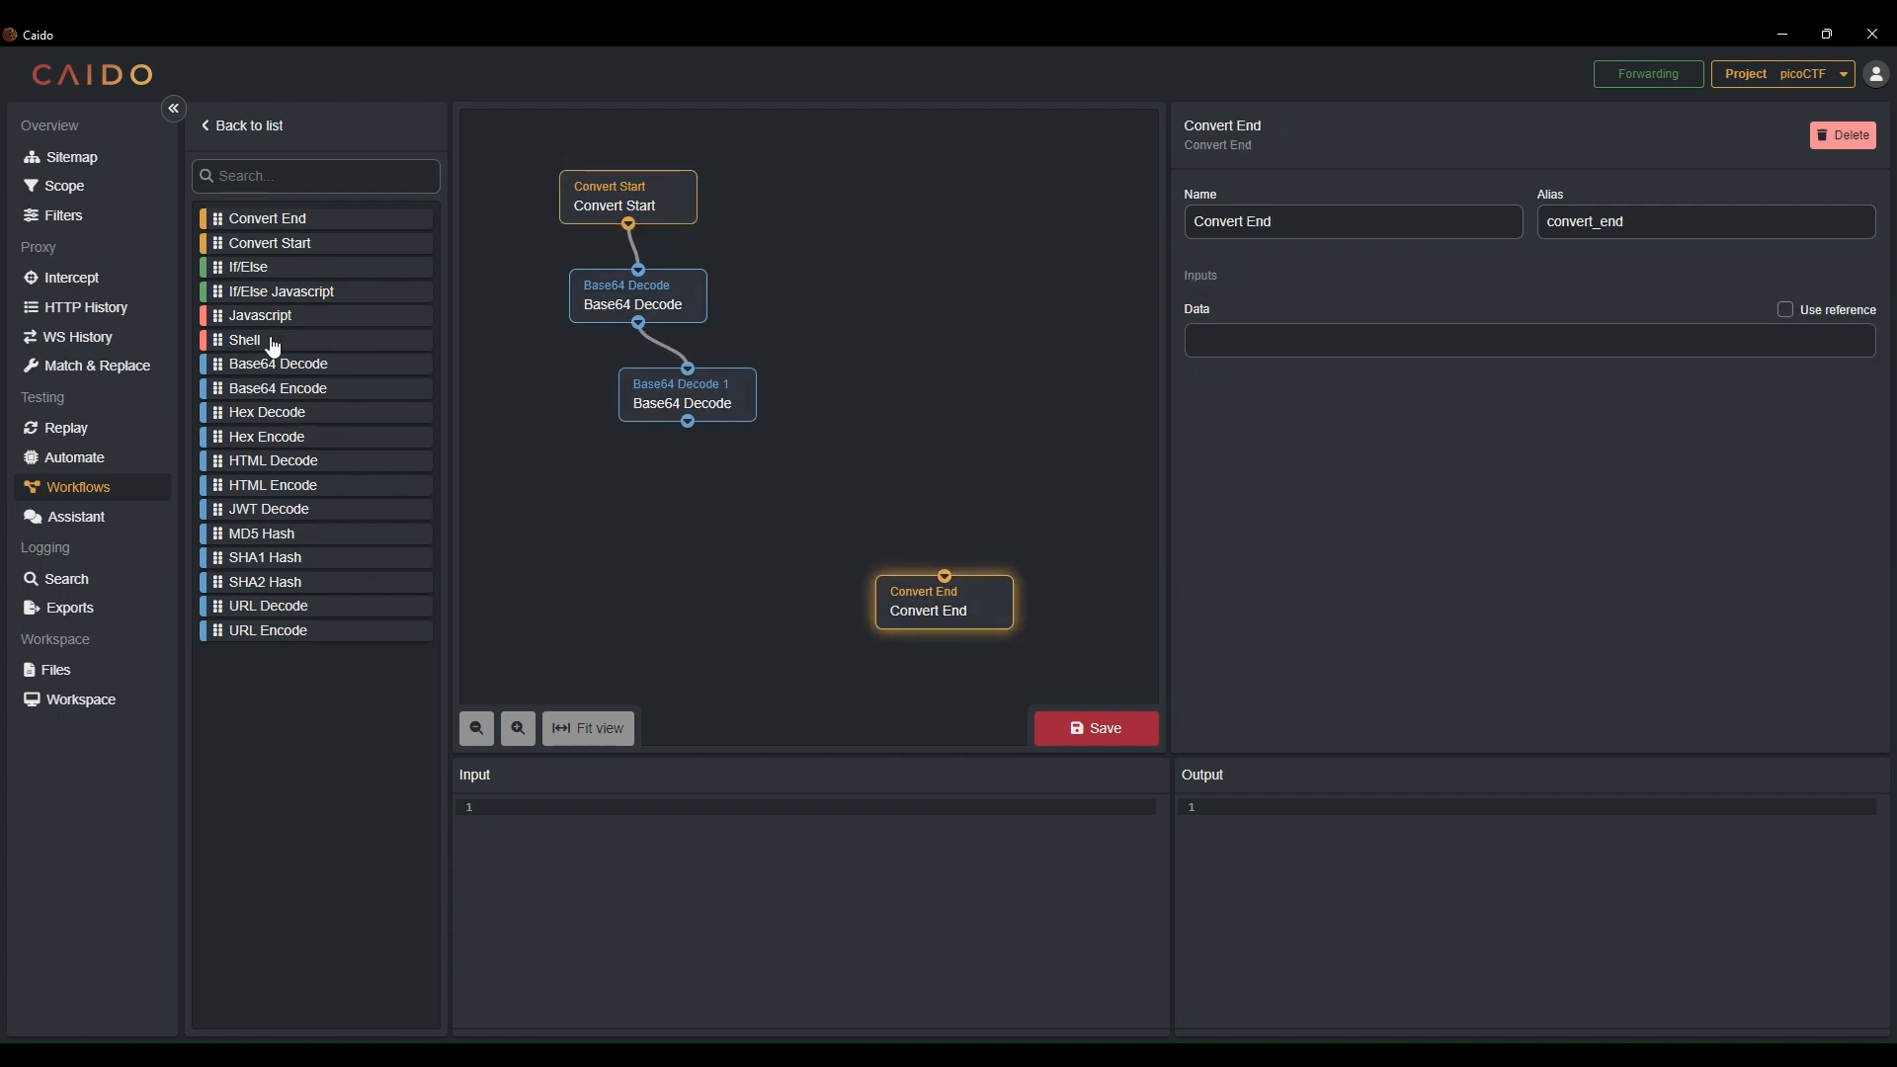
Add a Shell node and connect it between the second Base64 Decode node and Convert End
{"action": "left_click_drag", "start_coordinate": [262, 347], "coordinate": [751, 491]}
{"action": "left_click", "coordinate": [682, 410]}
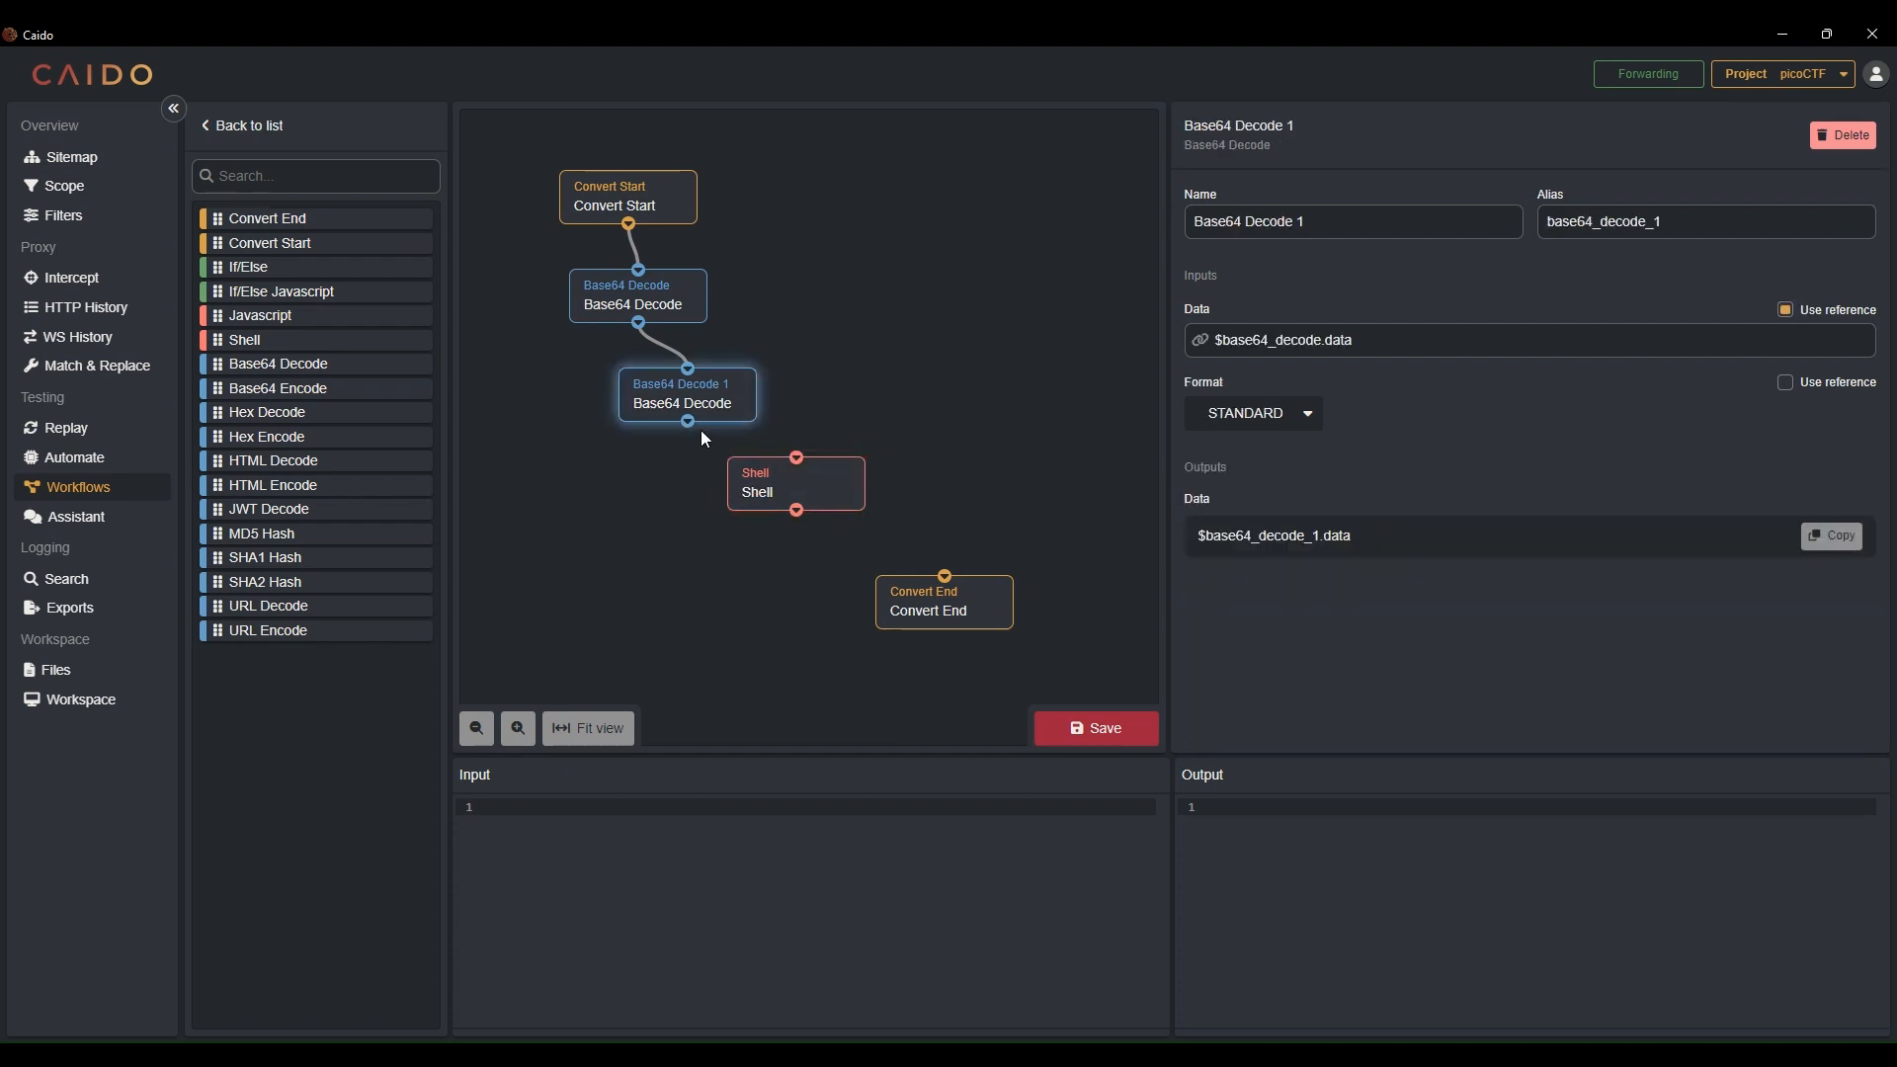
{"action": "left_click_drag", "start_coordinate": [688, 423], "coordinate": [945, 576]}
{"action": "left_click", "coordinate": [805, 497]}
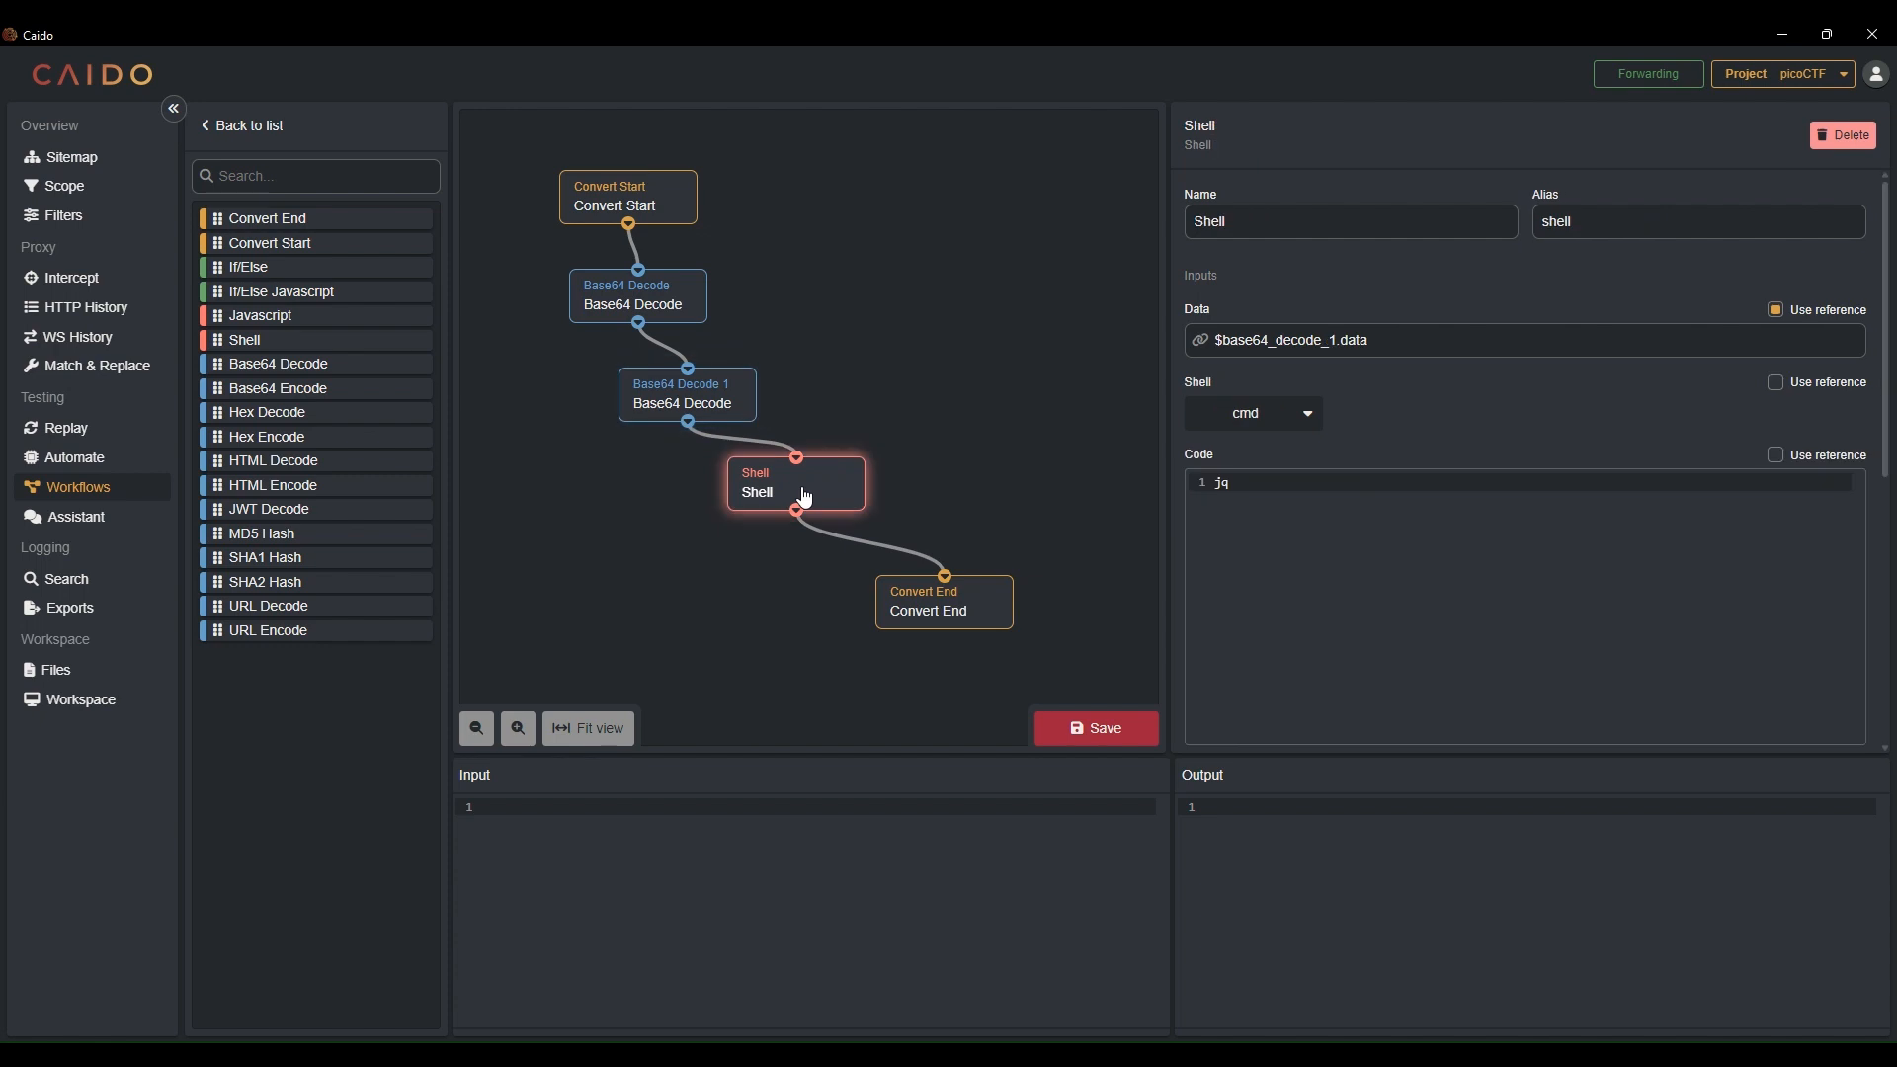
Set the Shell node's shell to powershell and save the node
{"action": "left_click", "coordinate": [1306, 415]}
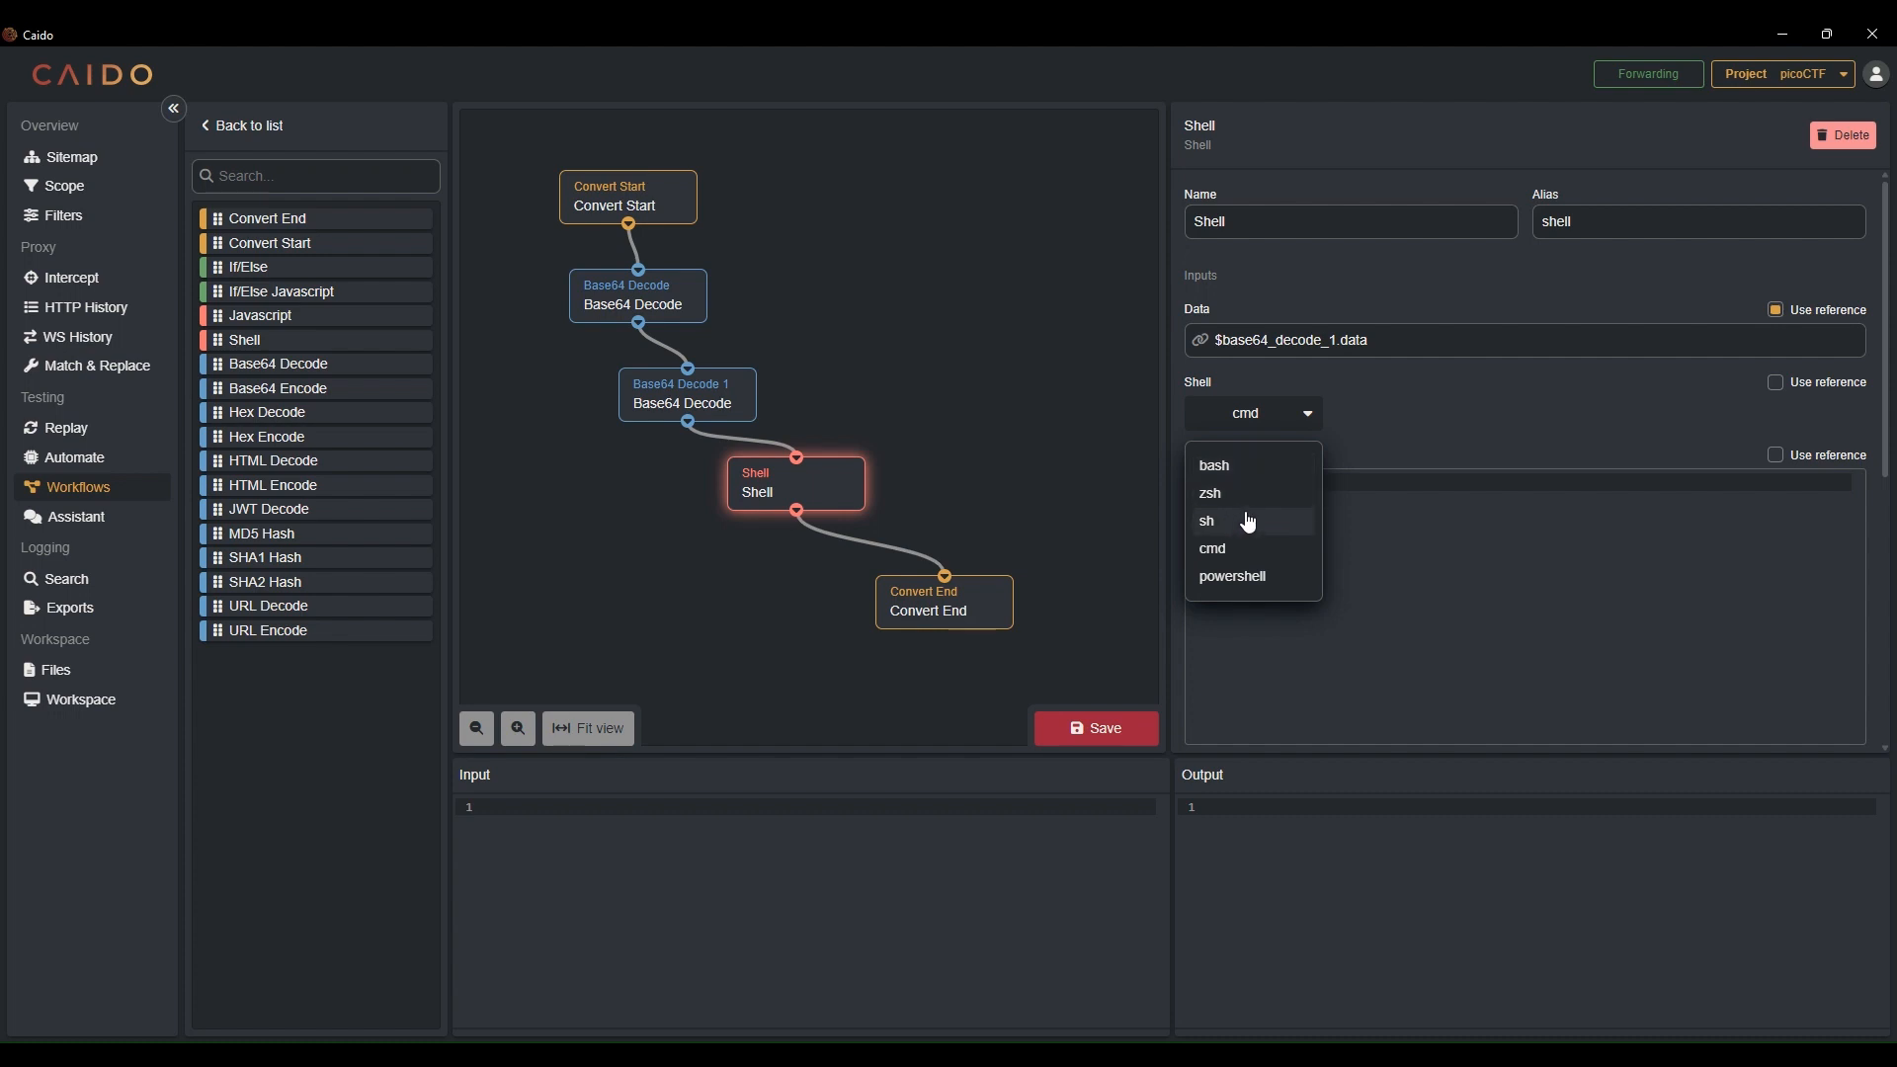
{"action": "left_click", "coordinate": [1265, 576]}
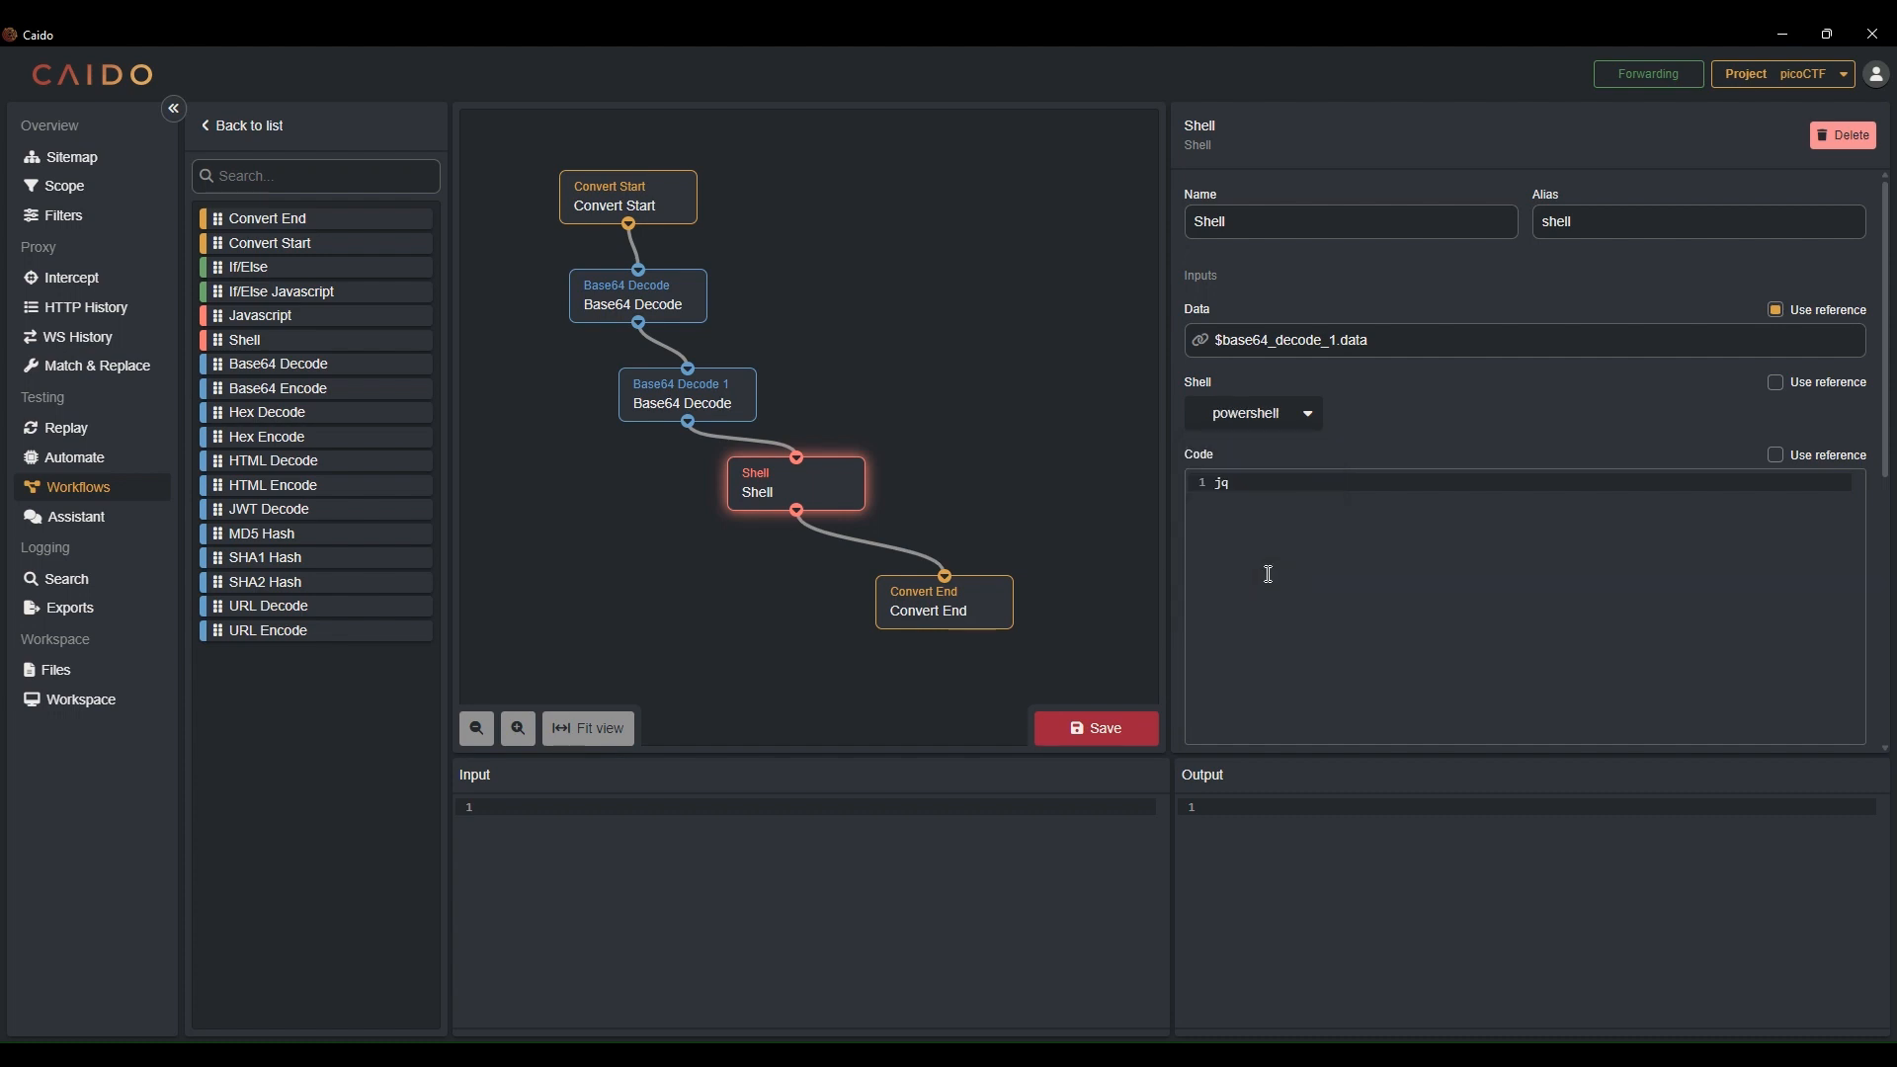
{"action": "left_click", "coordinate": [1100, 731]}
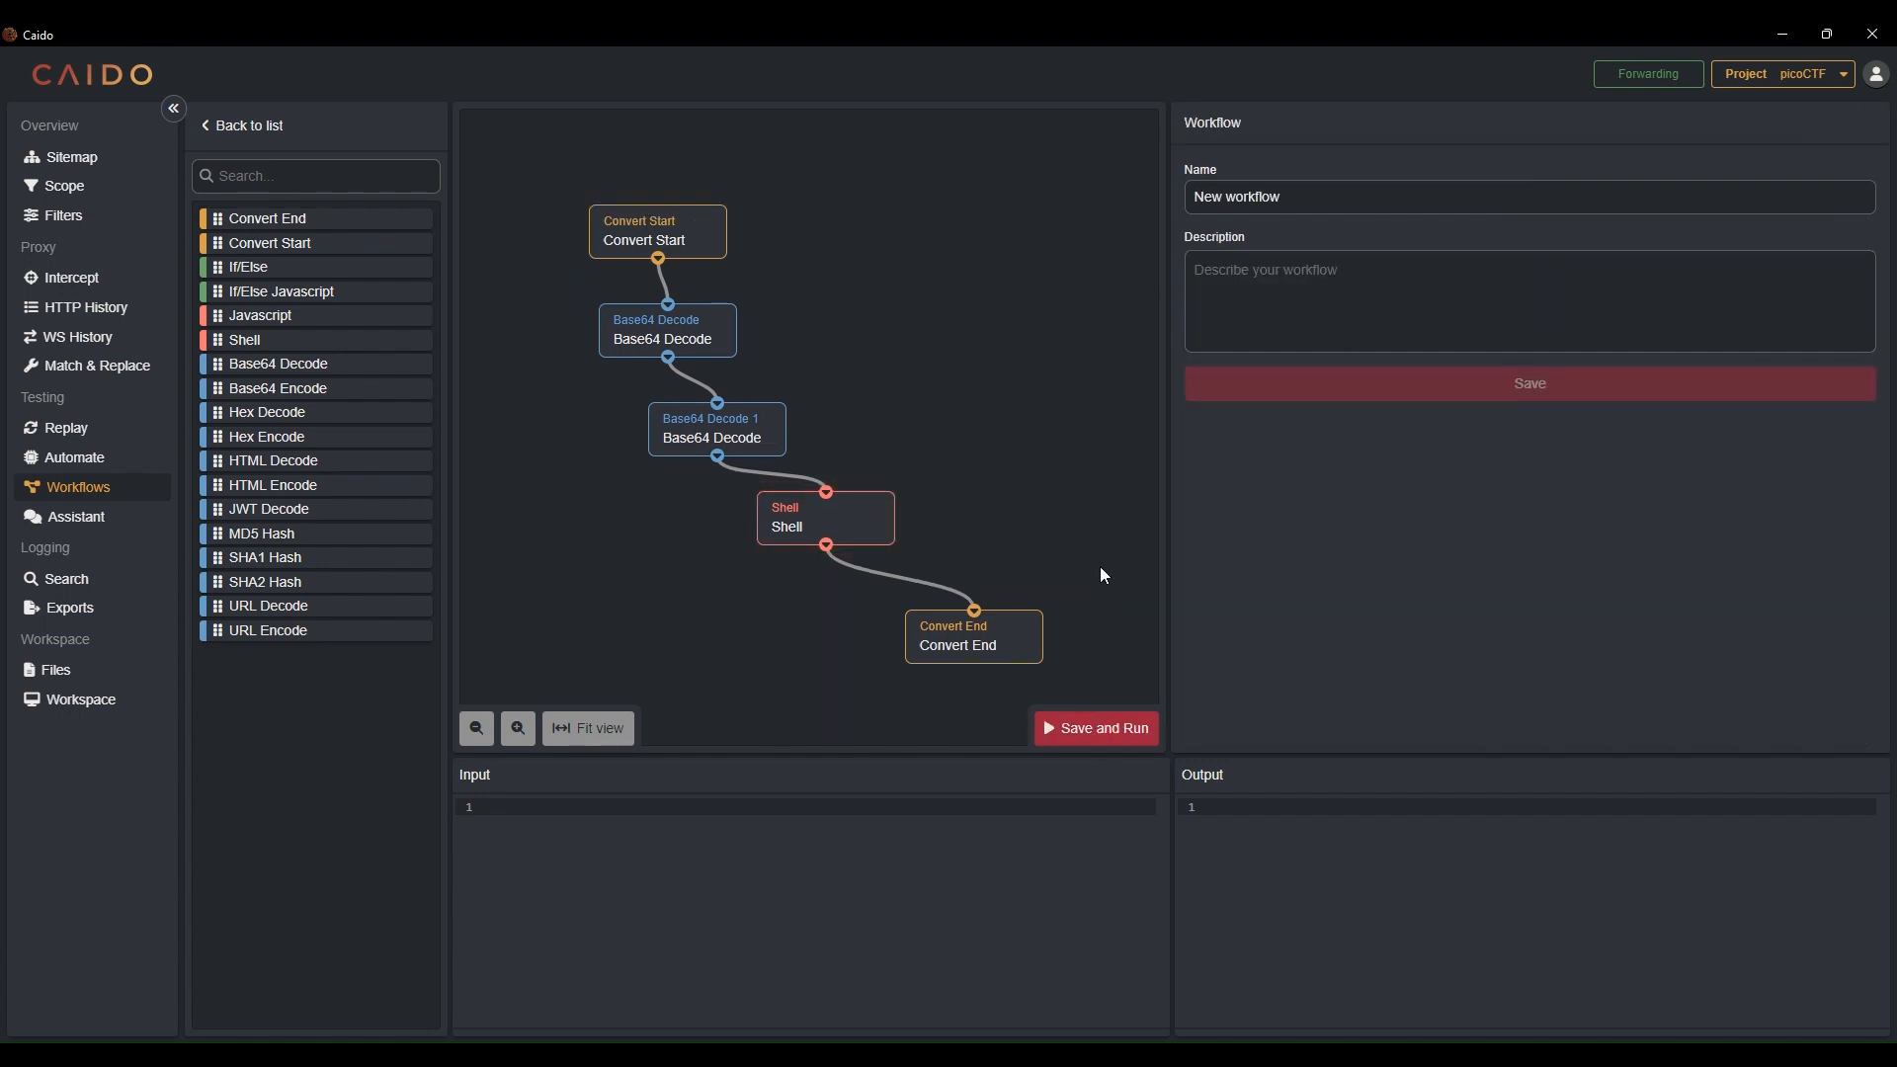
Name the workflow "homomorphic bit manipulation" and save it
{"action": "left_click_drag", "start_coordinate": [1341, 185], "coordinate": [1189, 196]}
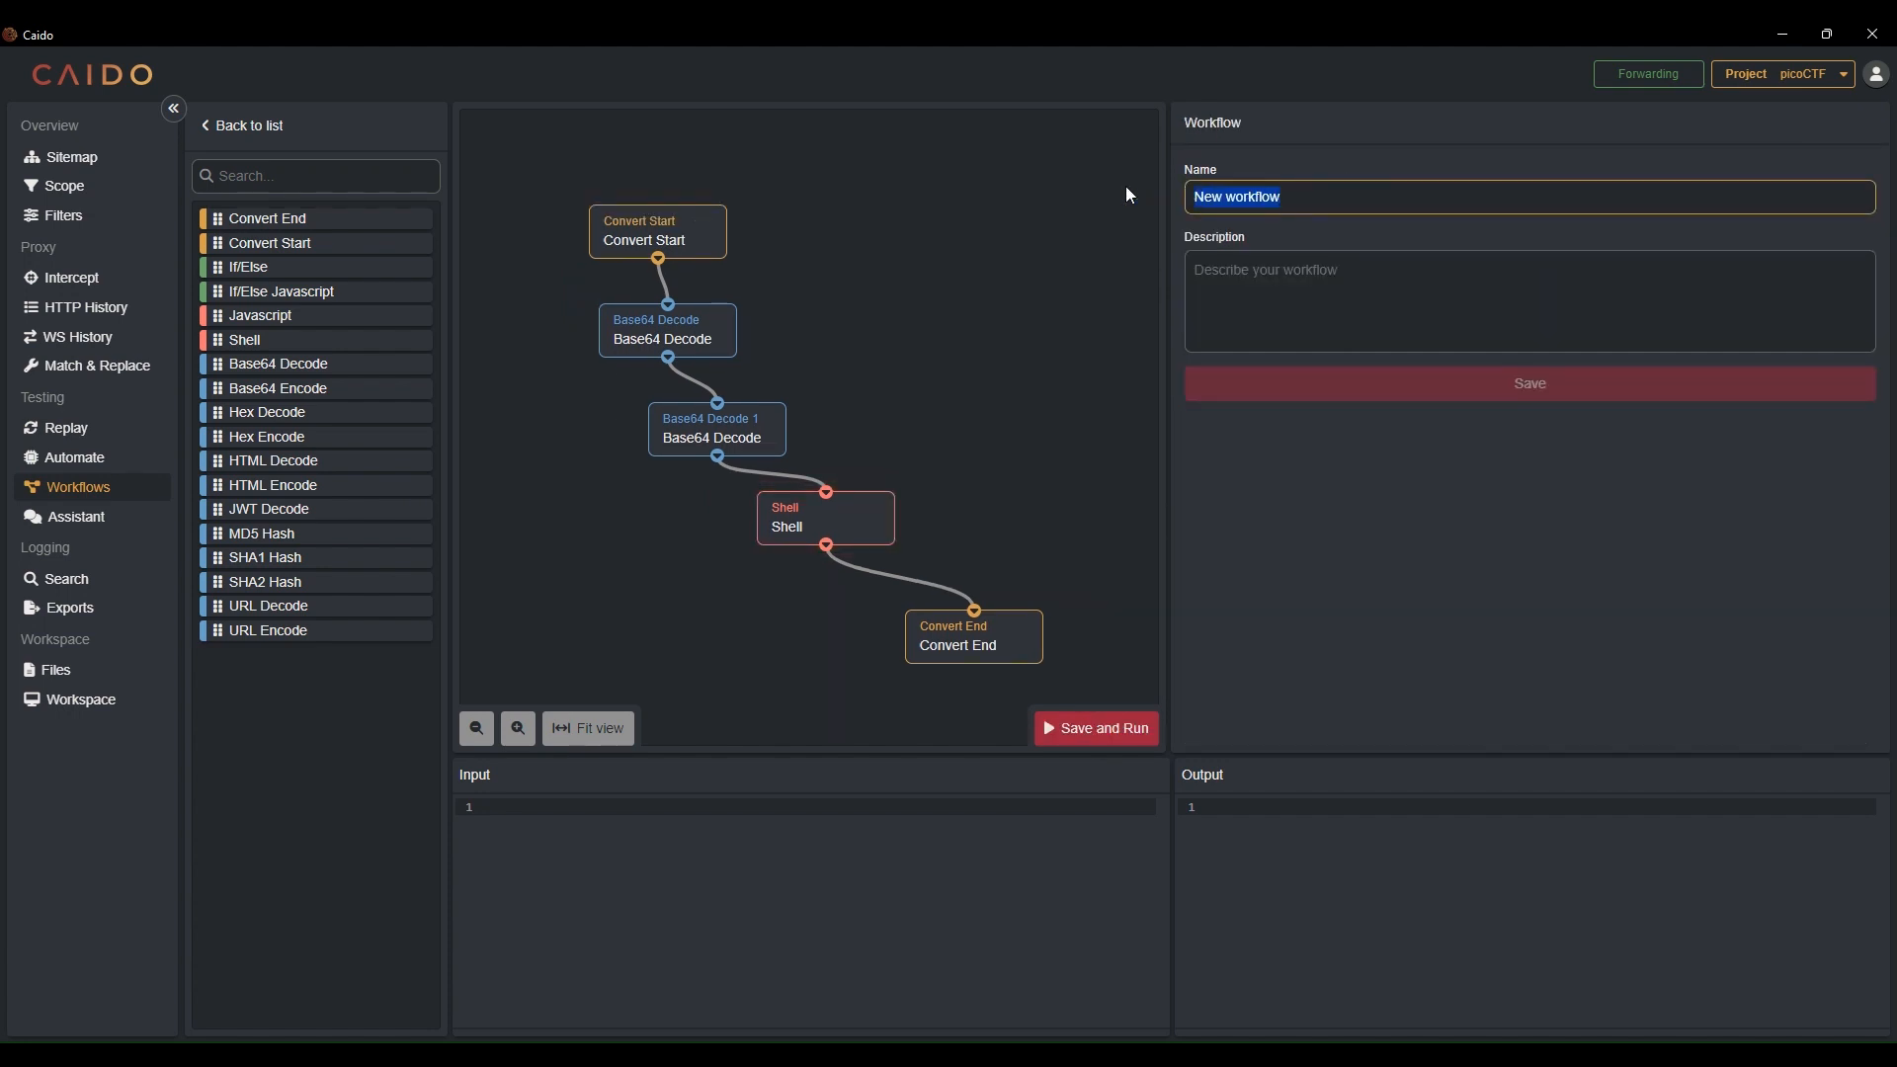
{"action": "type", "text": "b"}
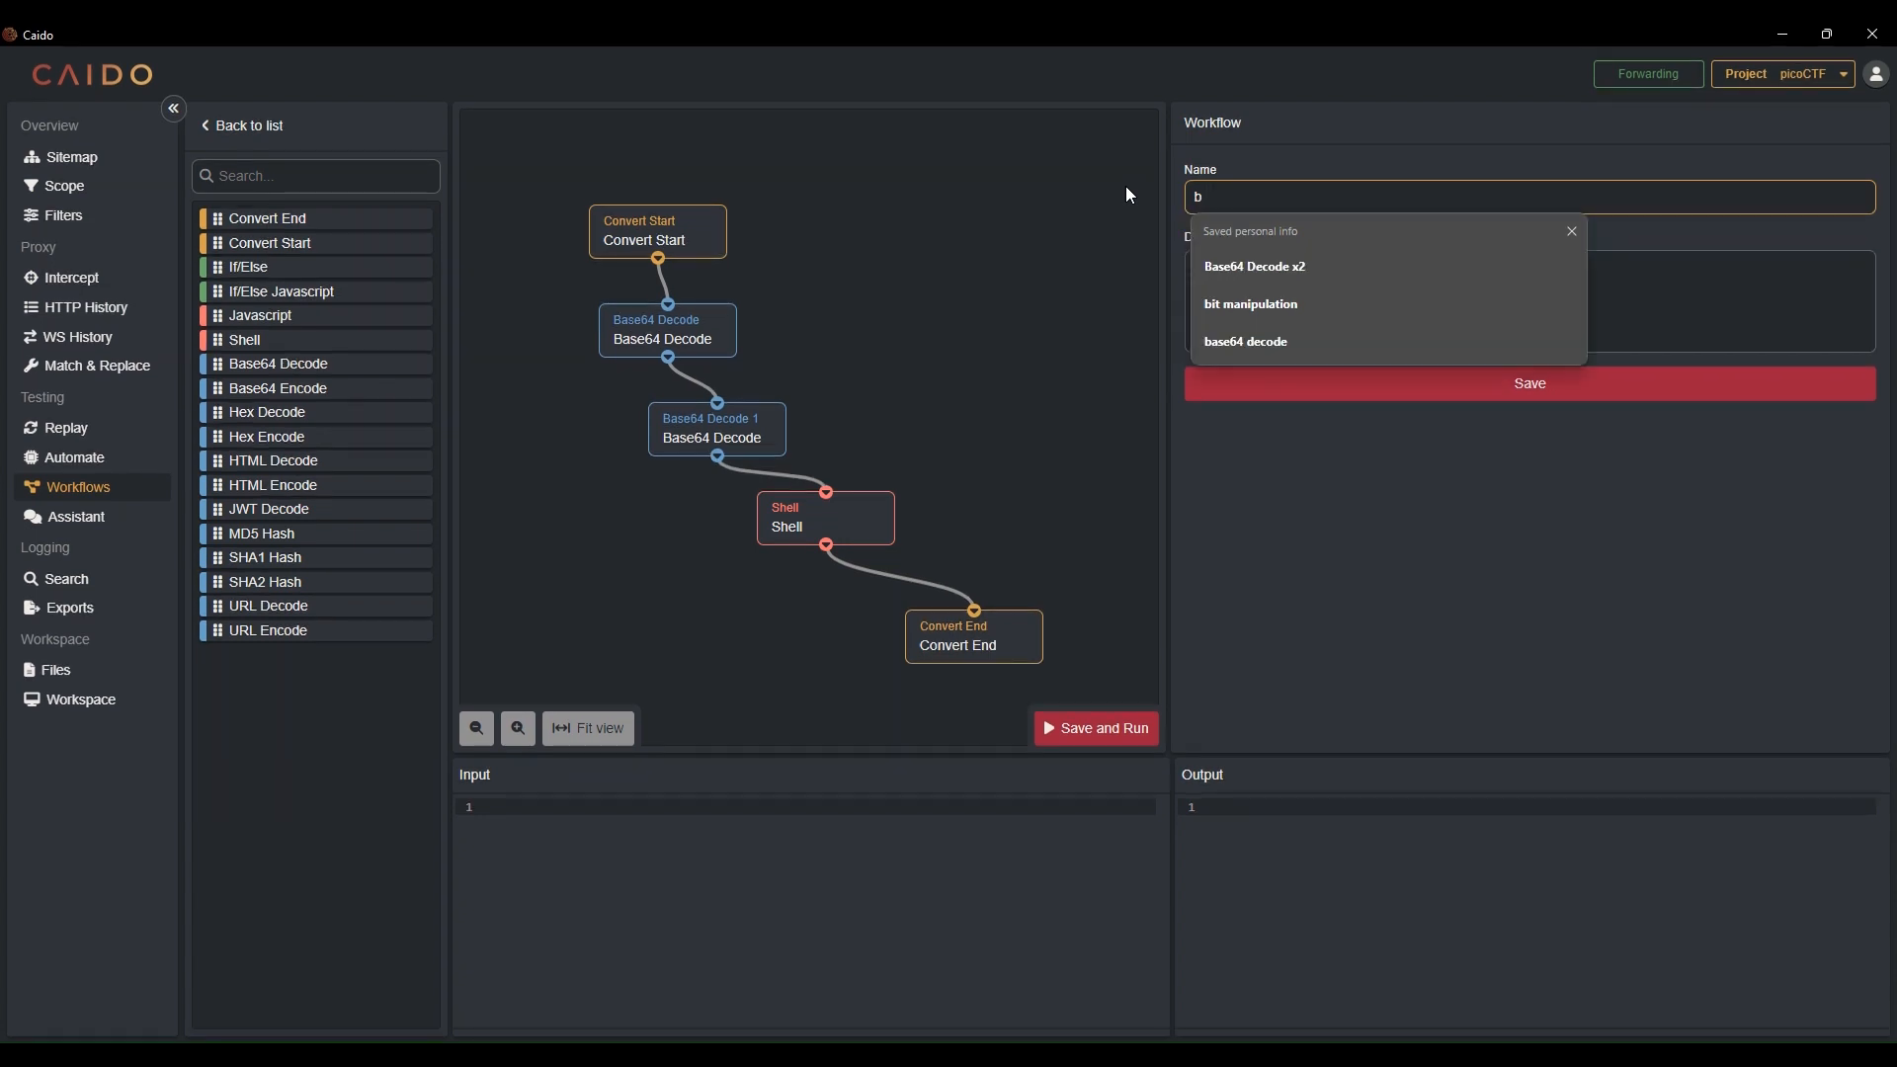
{"action": "key", "text": "BackSpace"}
{"action": "type", "text": "homomo"}
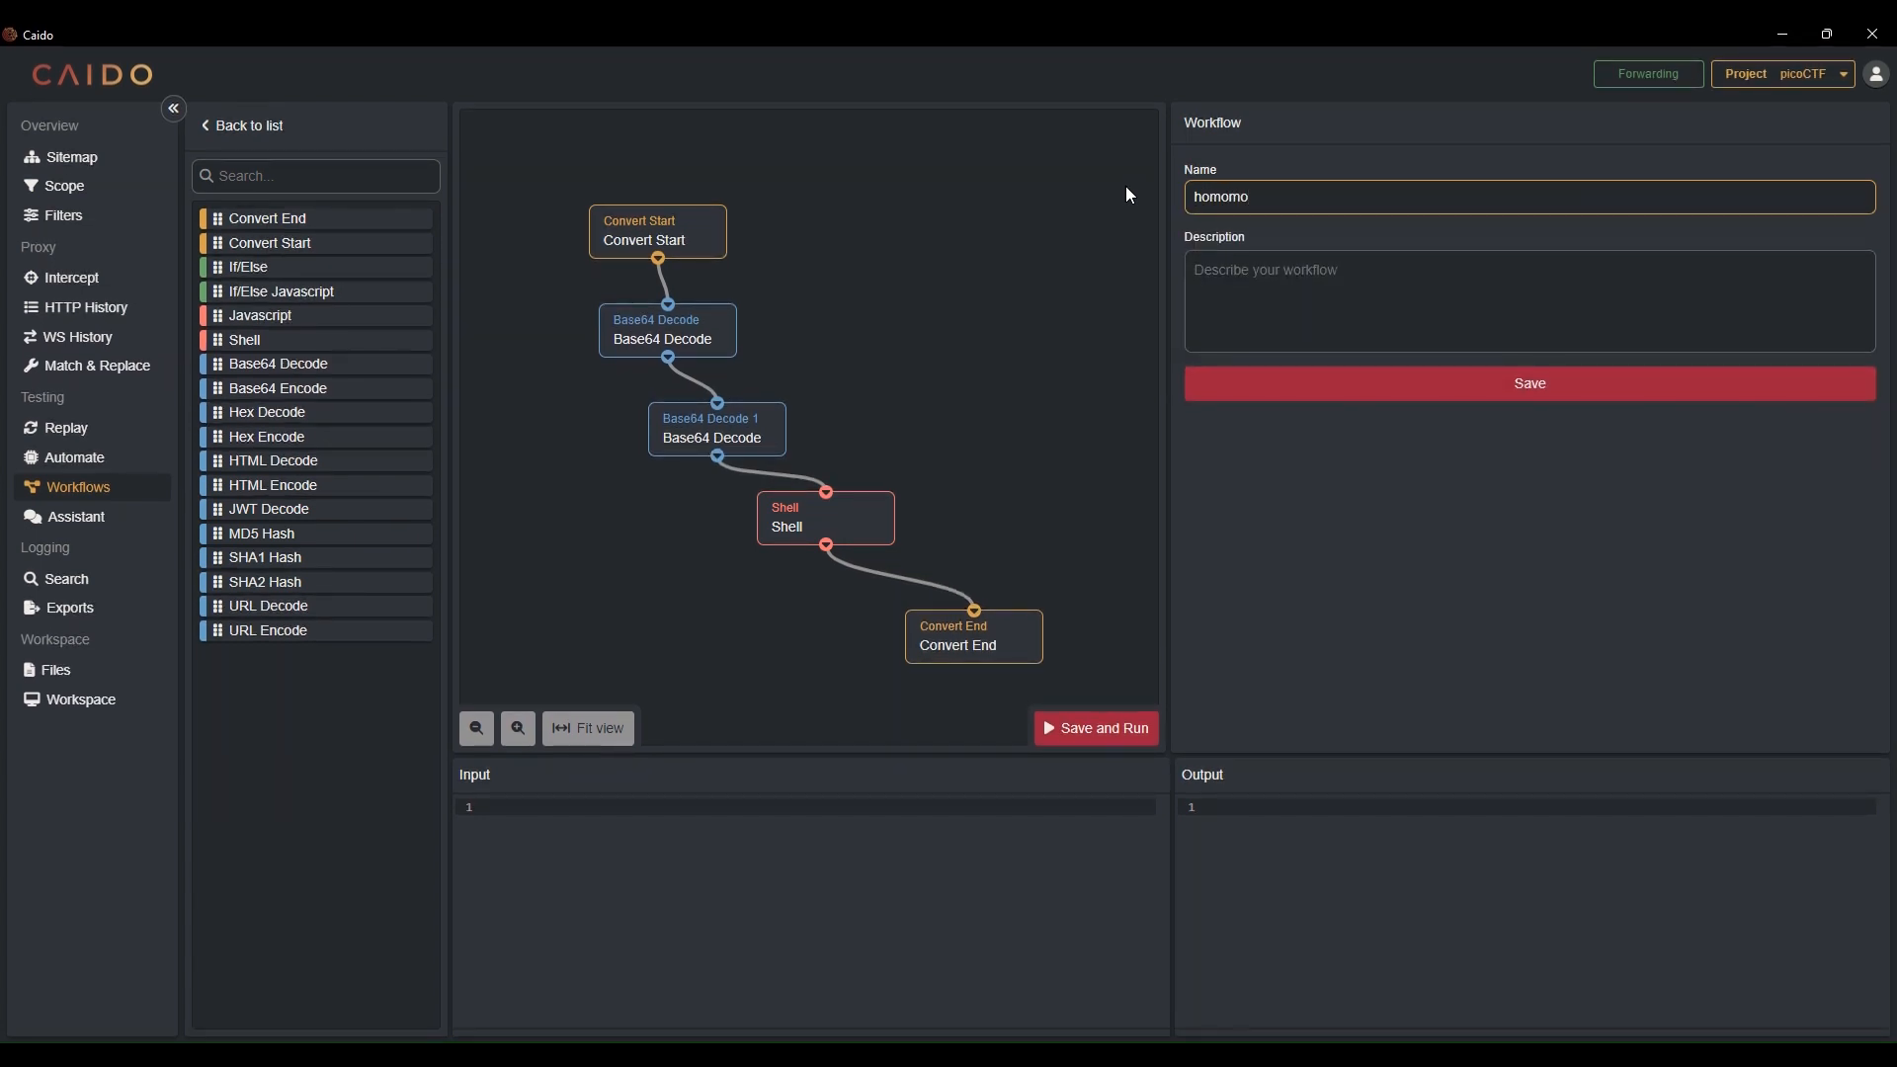
{"action": "type", "text": "rphic bit ma"}
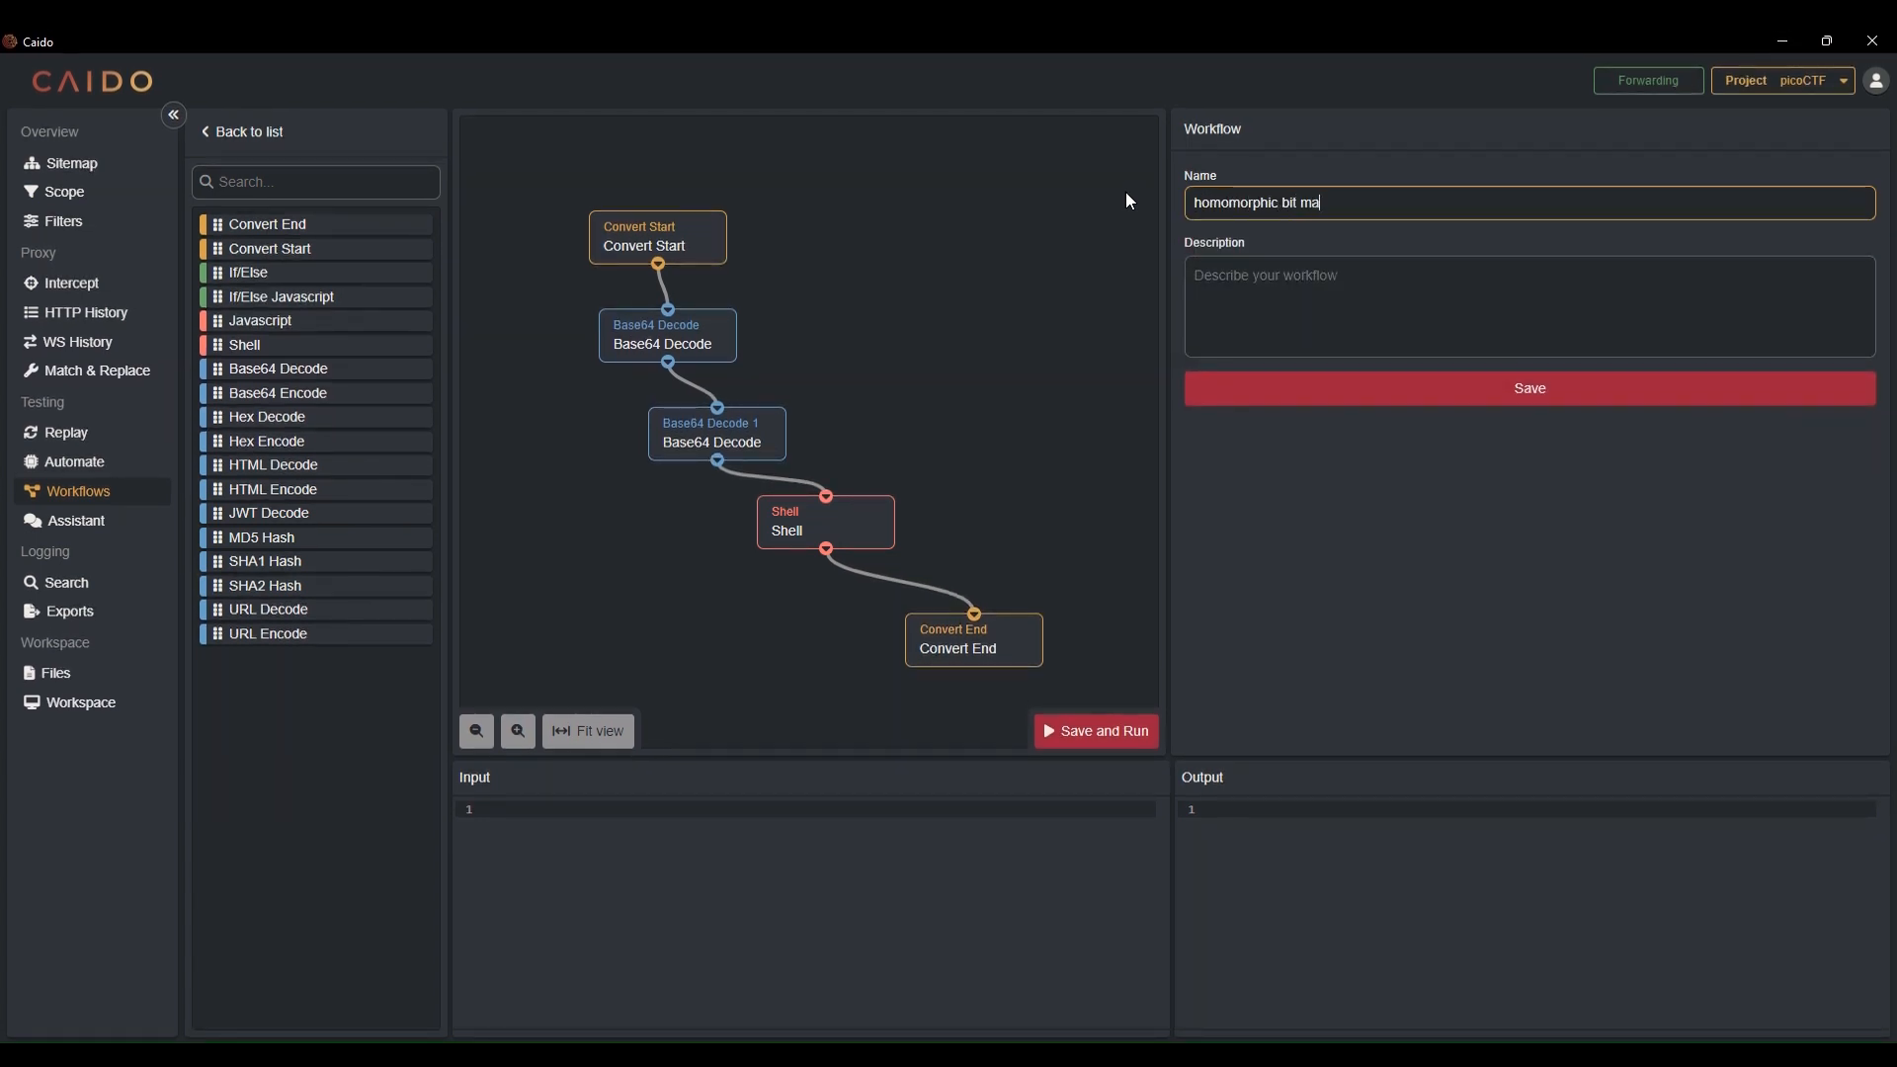
{"action": "type", "text": "nipulation"}
{"action": "left_click", "coordinate": [1407, 384]}
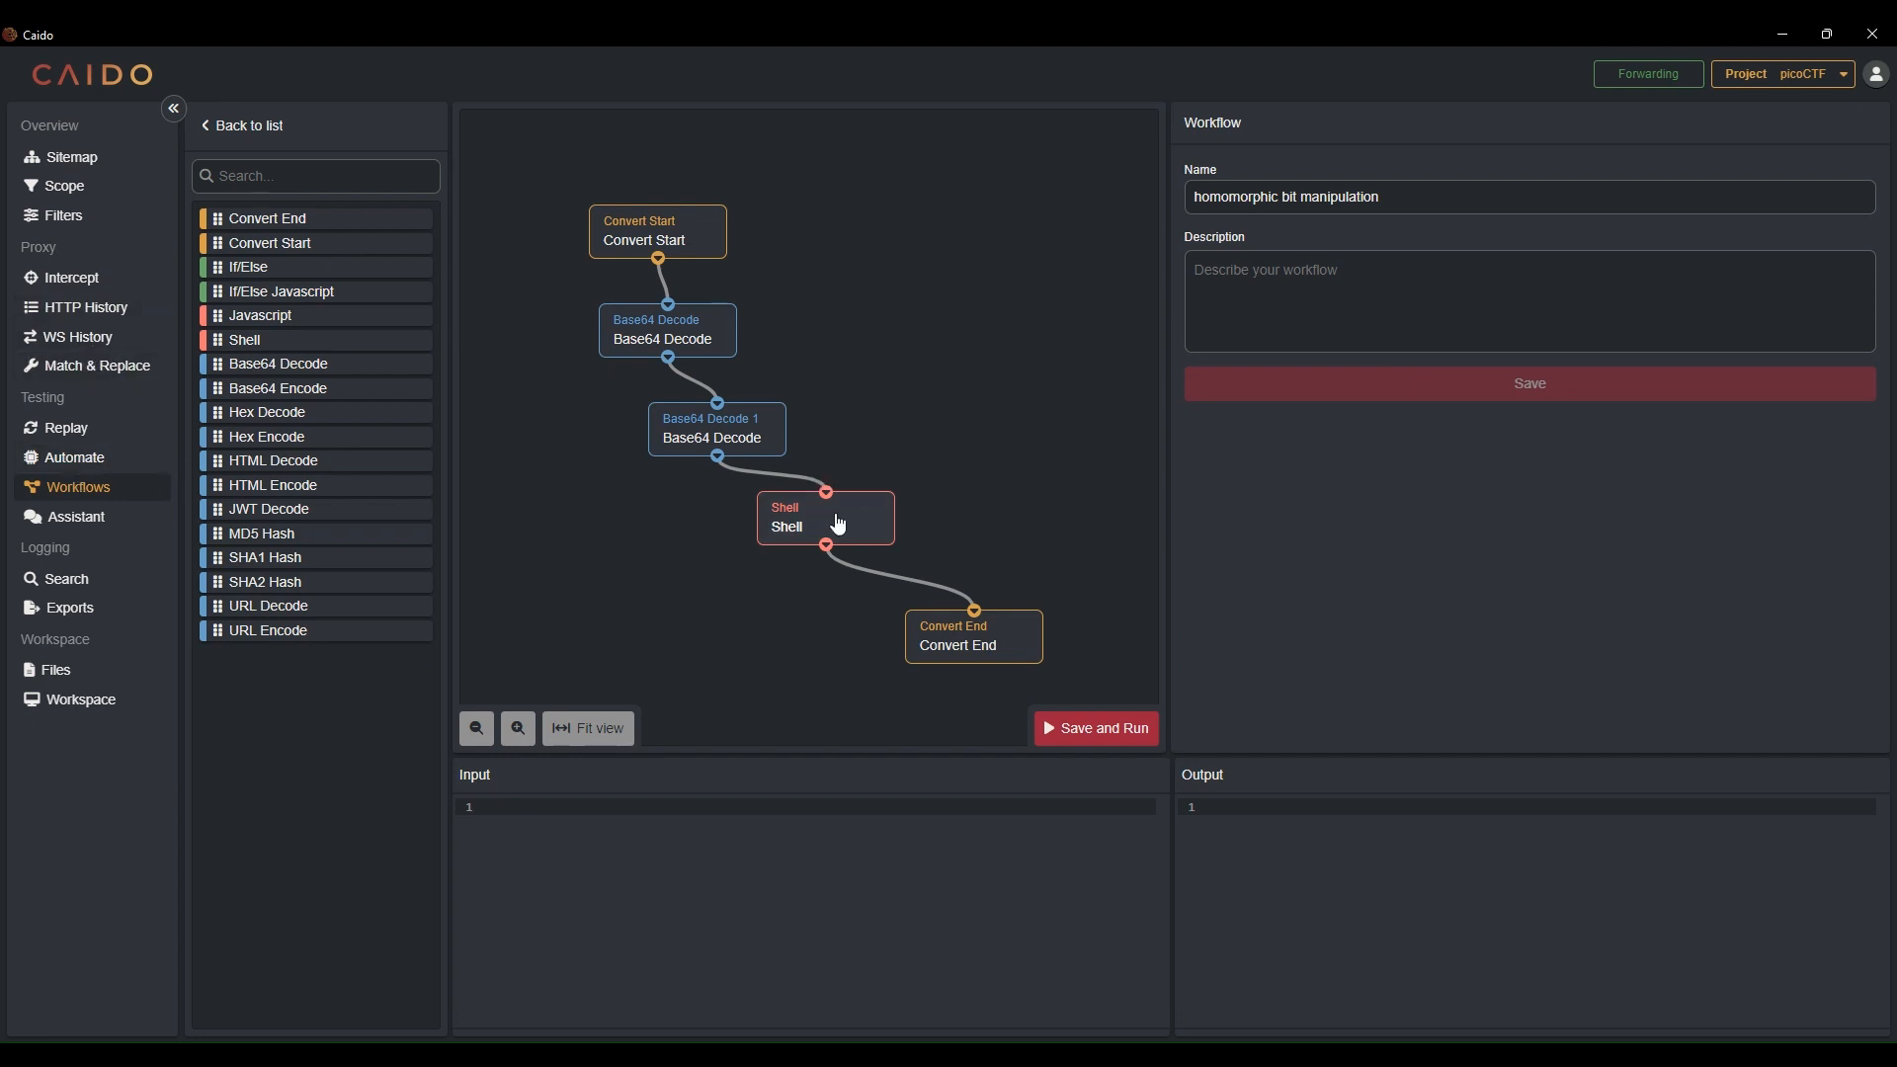
Copy the Assistant's PowerShell XOR script into the Shell node's code, replacing jq, and save and run the workflow
{"action": "left_click", "coordinate": [838, 524]}
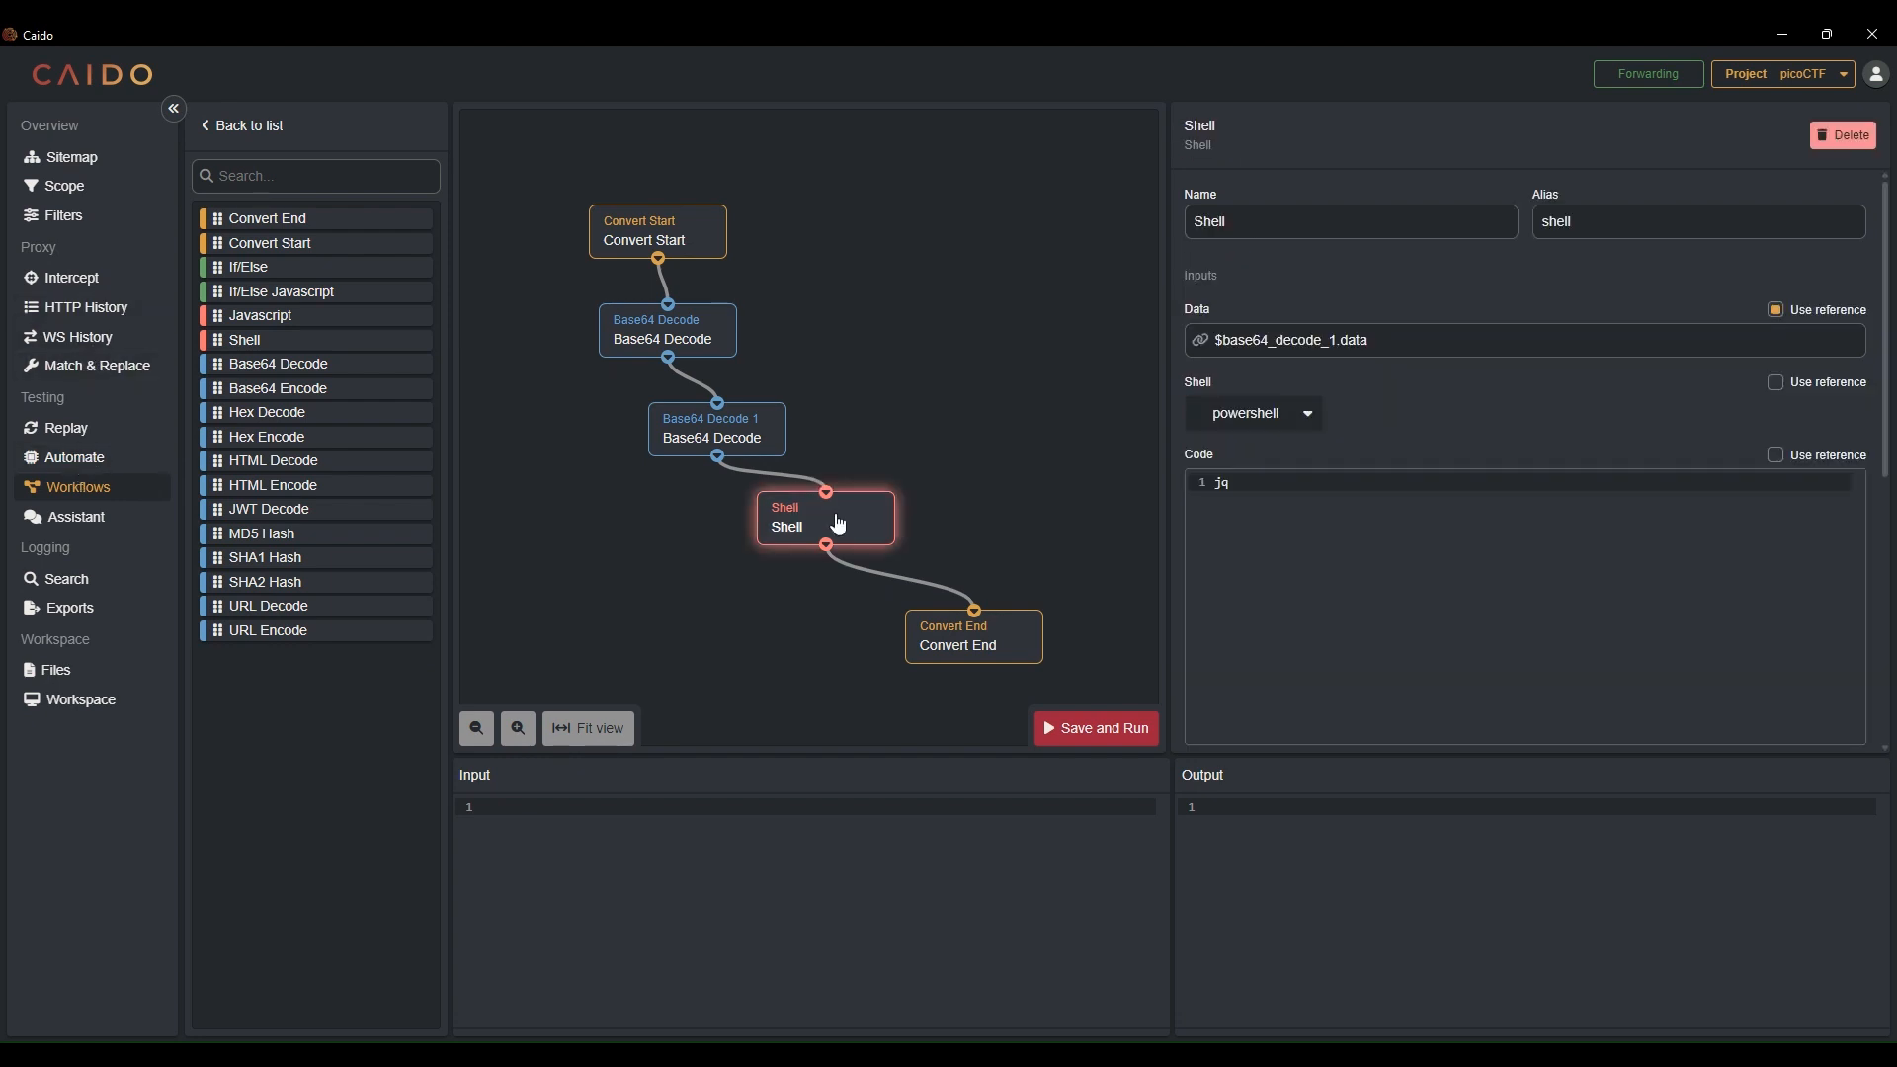
{"action": "left_click", "coordinate": [87, 525]}
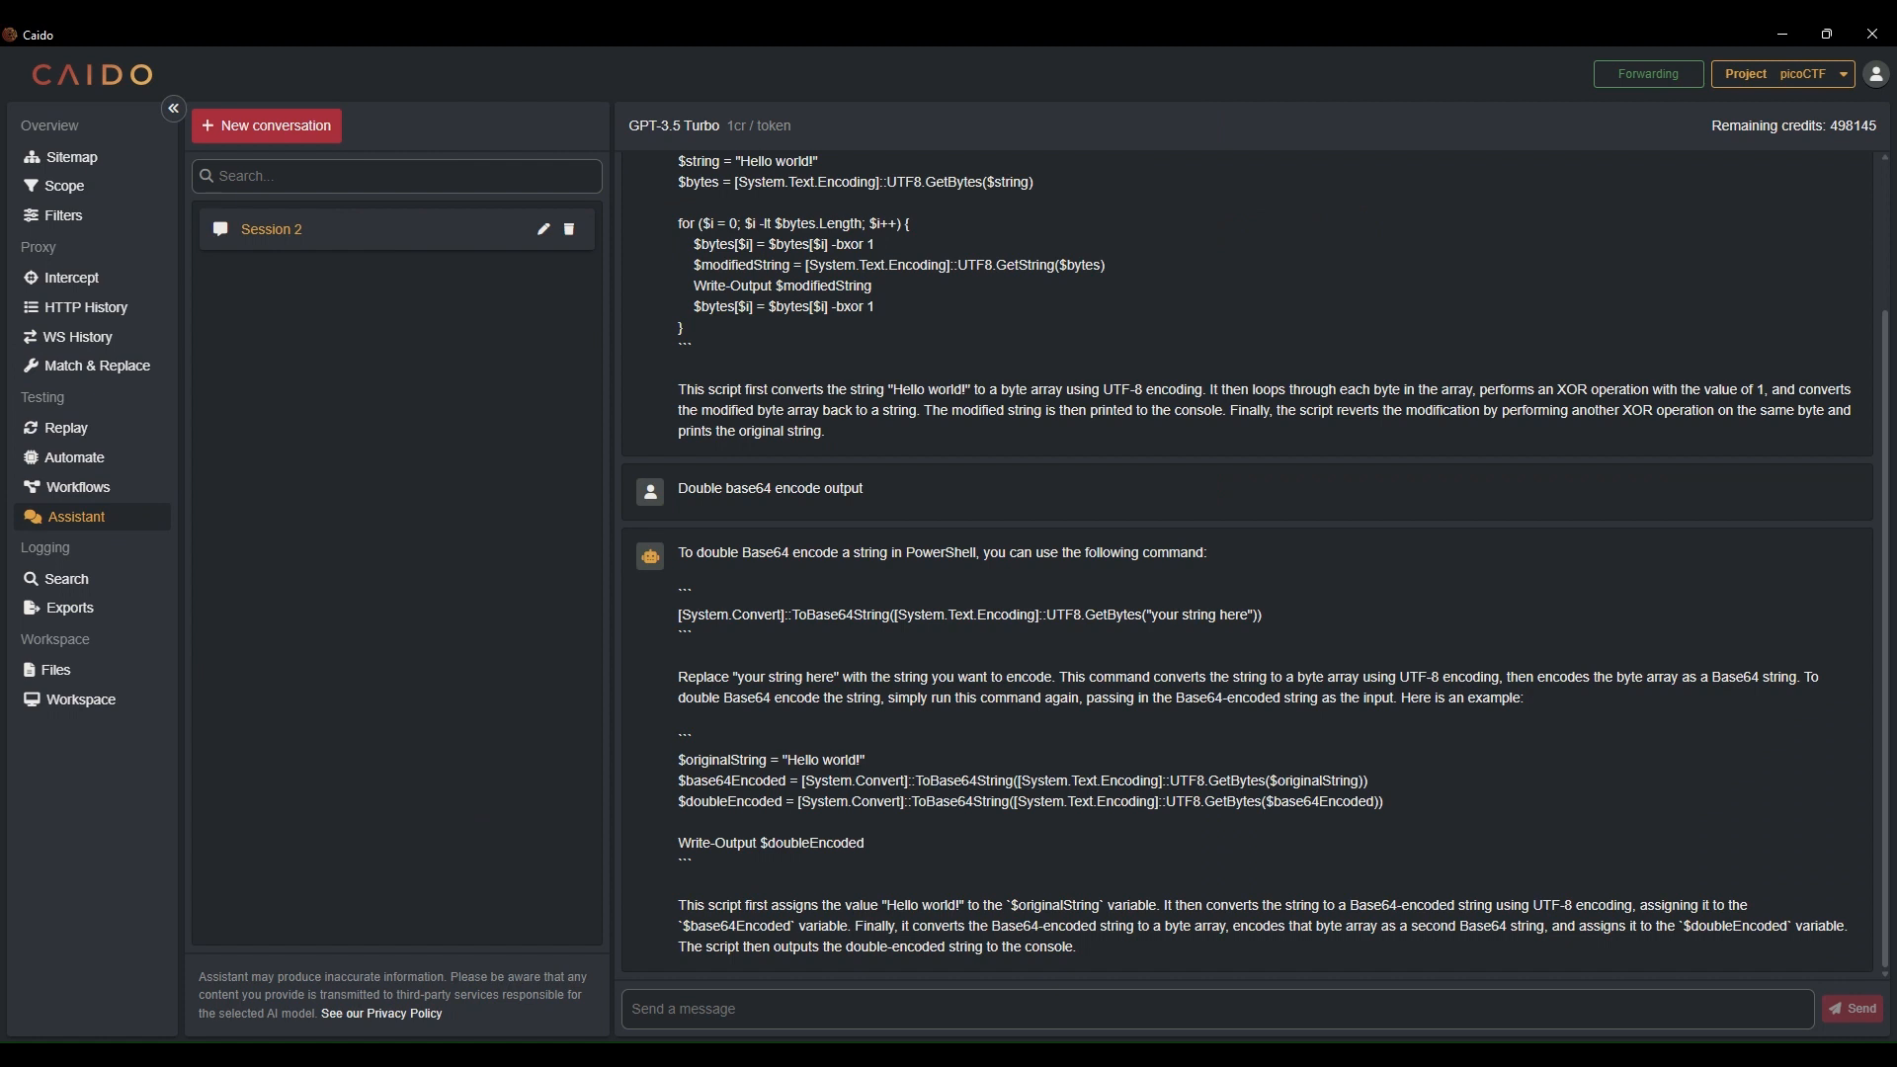
{"action": "left_click_drag", "start_coordinate": [710, 329], "coordinate": [670, 358]}
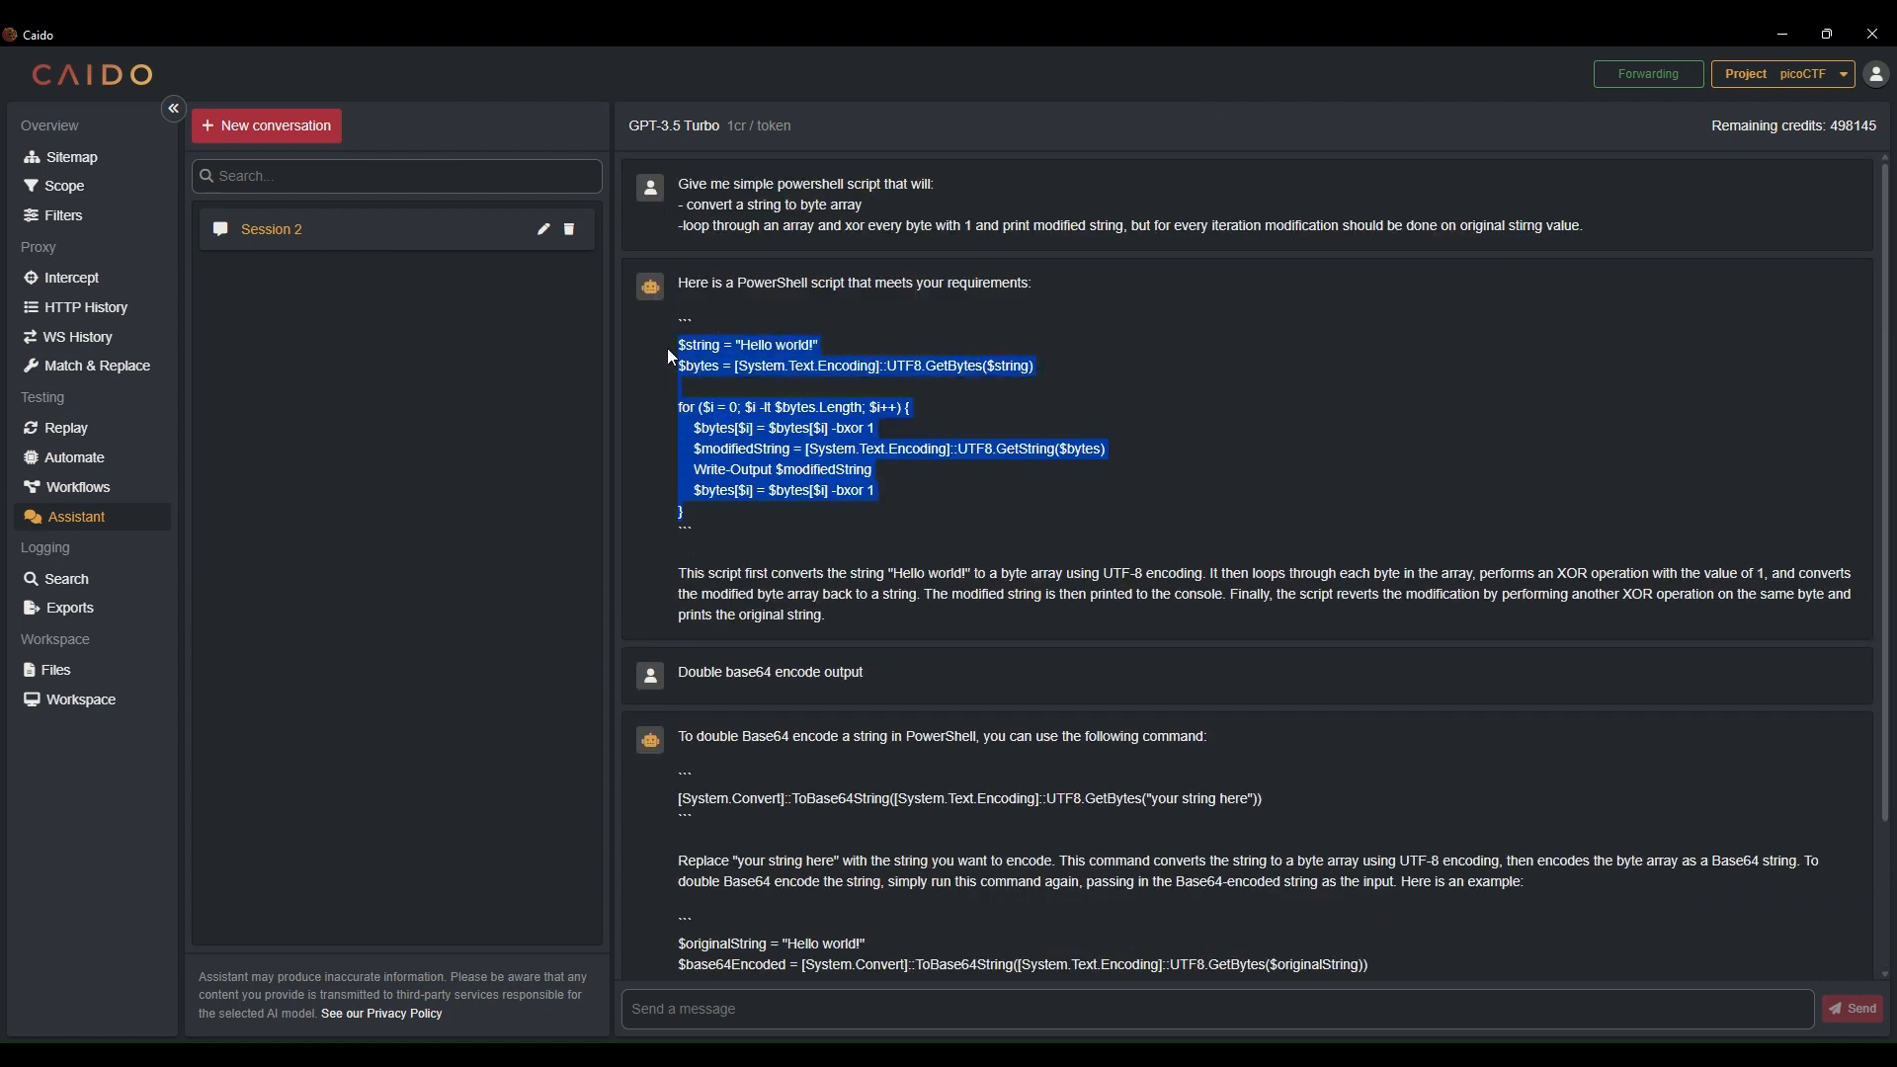
{"action": "left_click", "coordinate": [89, 491]}
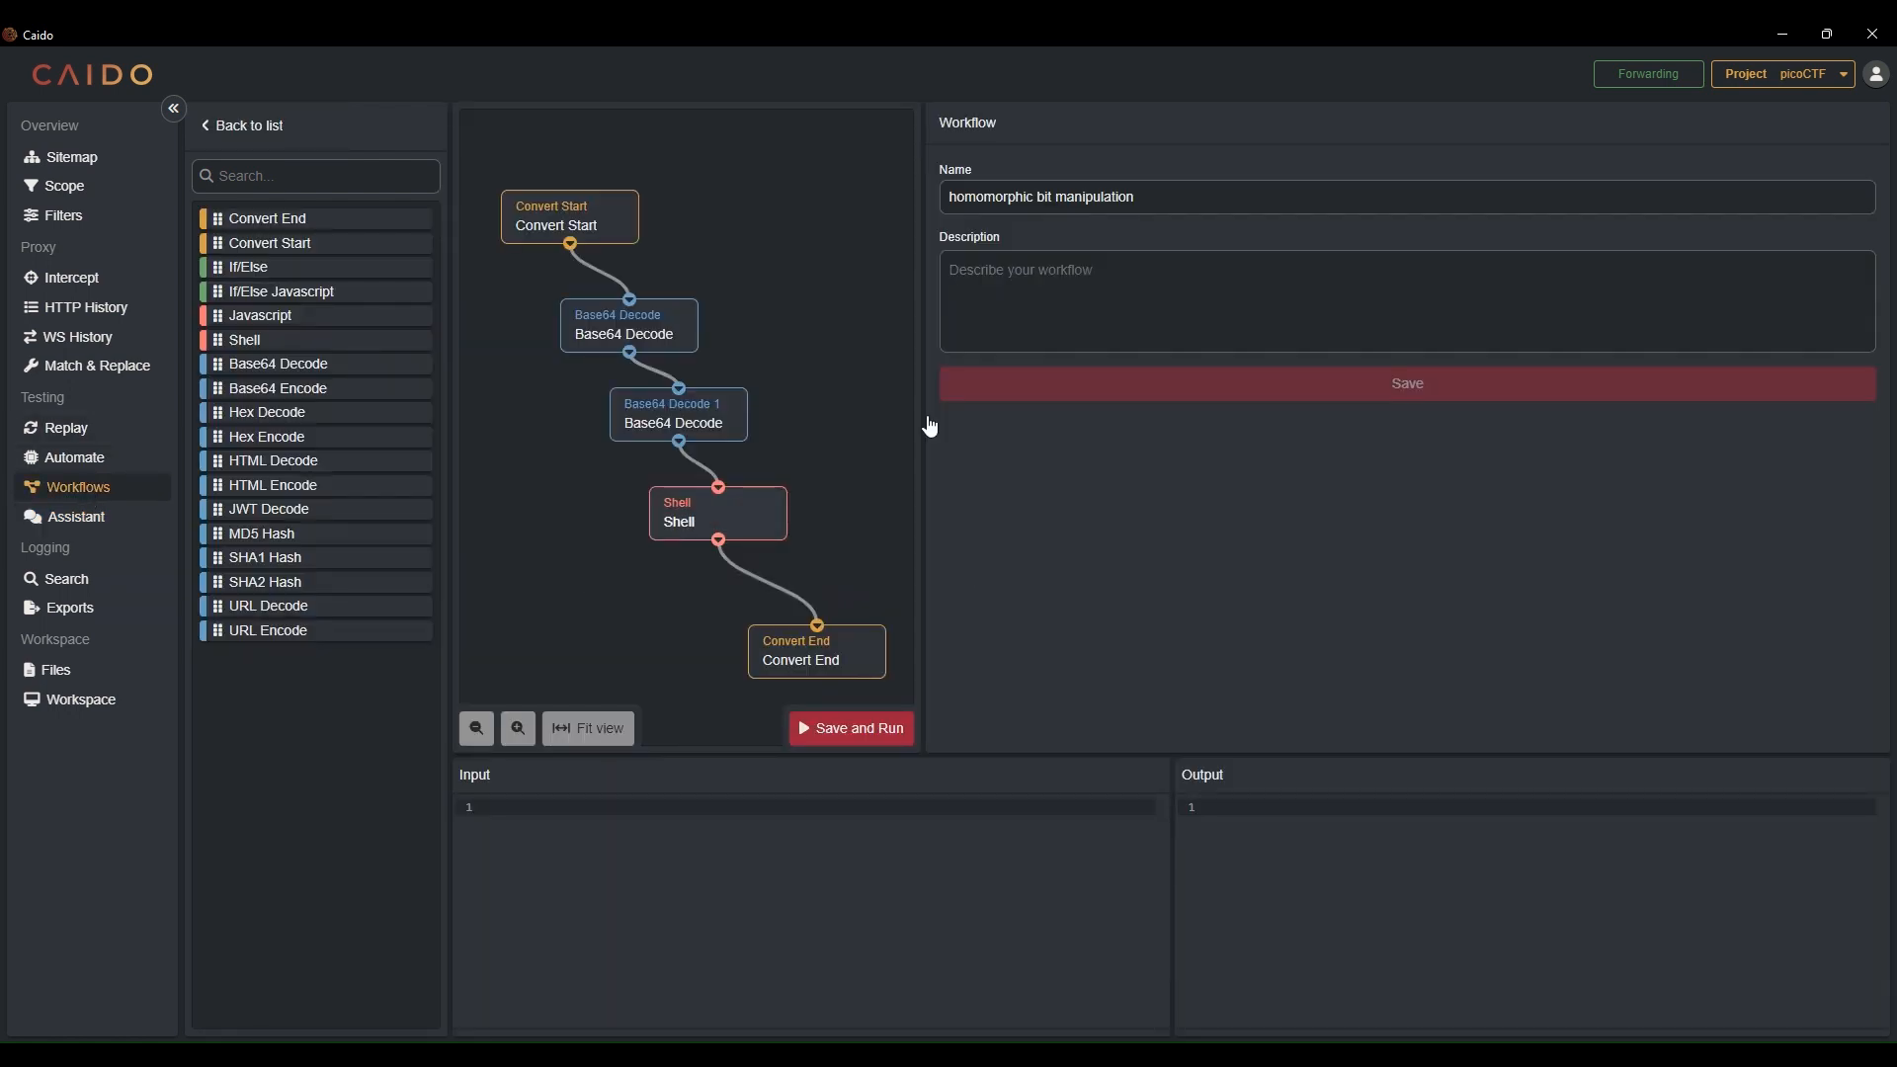
{"action": "left_click", "coordinate": [736, 531]}
{"action": "left_click", "coordinate": [1093, 553]}
{"action": "type", "text": "$string = \"Hello world!\" $bytes = [System.Text.Encoding]::UTF8.GetBytes($string)  for ($i = 0; $i -lt $bytes.Length; $i++) {     $bytes[$i] = $bytes[$i] -bxor 1     $modifiedString = [System.Text.Encoding]::UTF8.GetString($bytes)     Write-Output $modifiedString     $bytes[$i] = $bytes[$i] -bxor 1 }"}
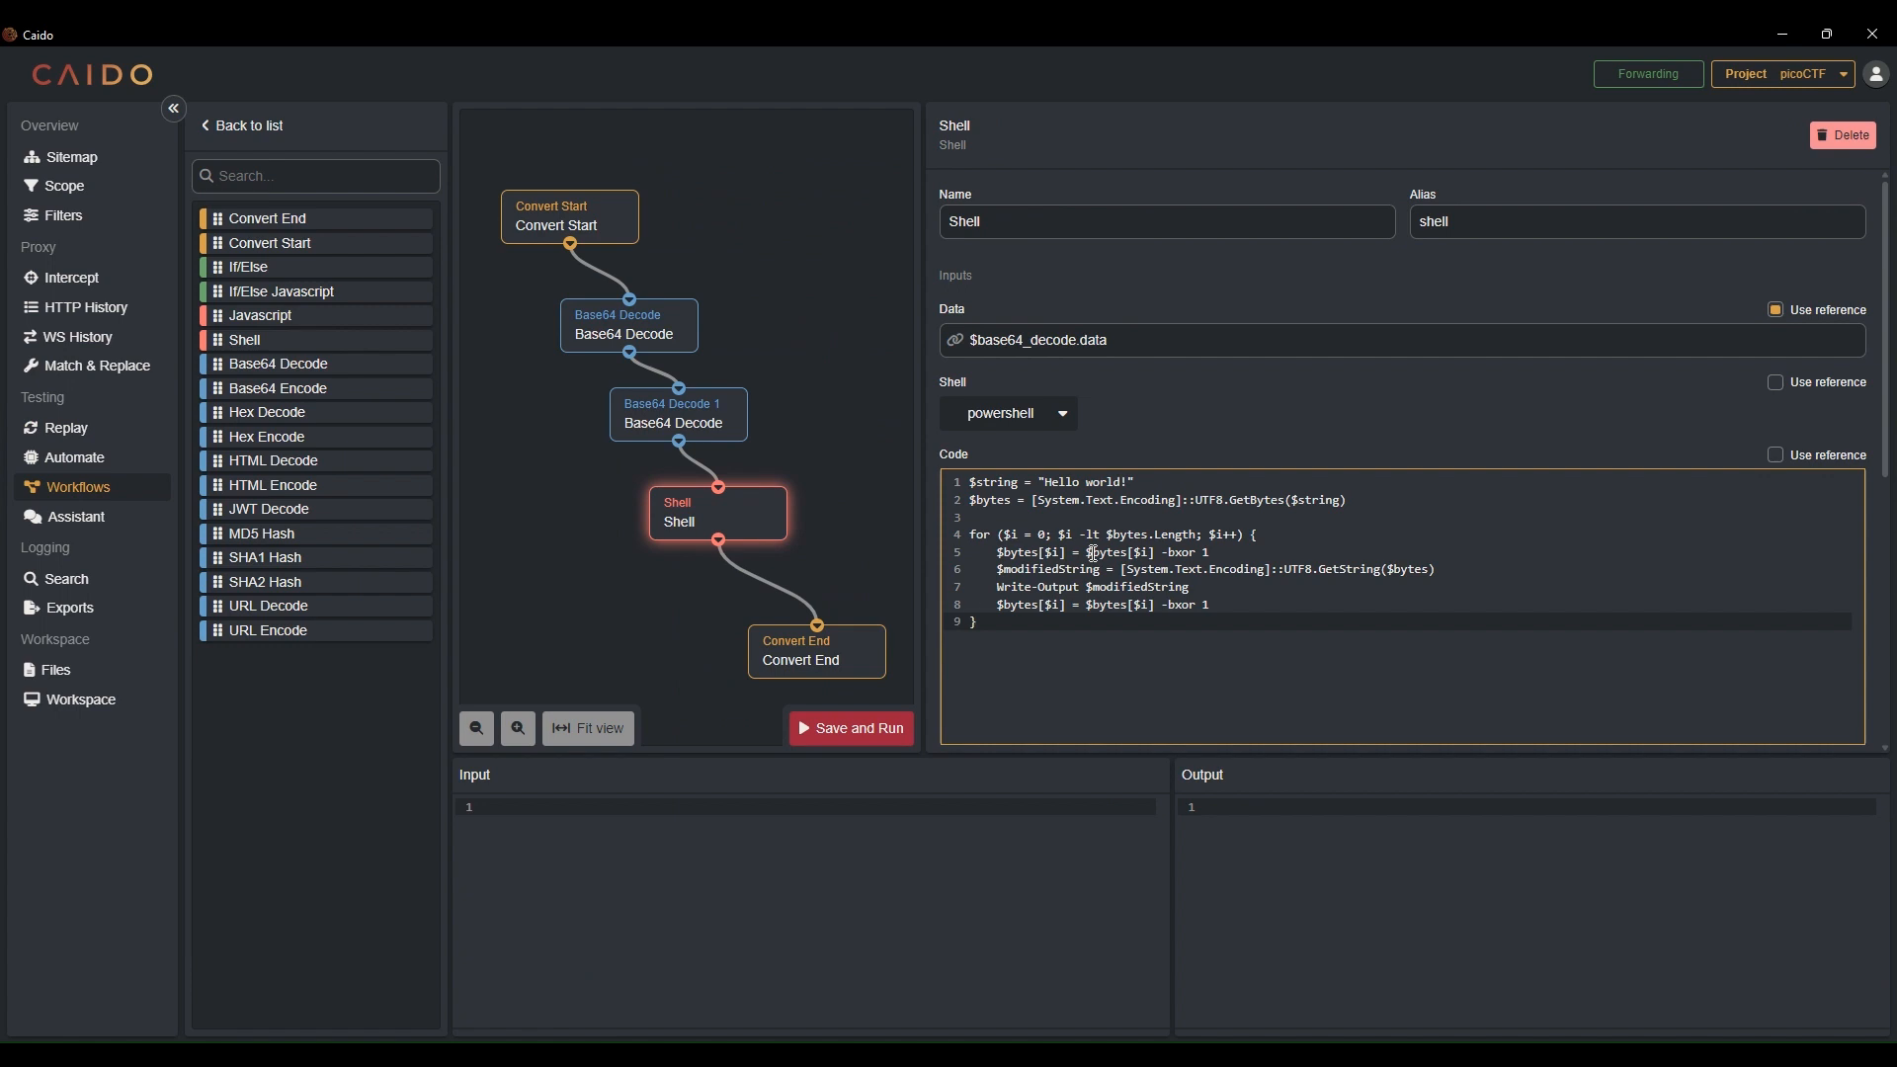
{"action": "left_click", "coordinate": [806, 728]}
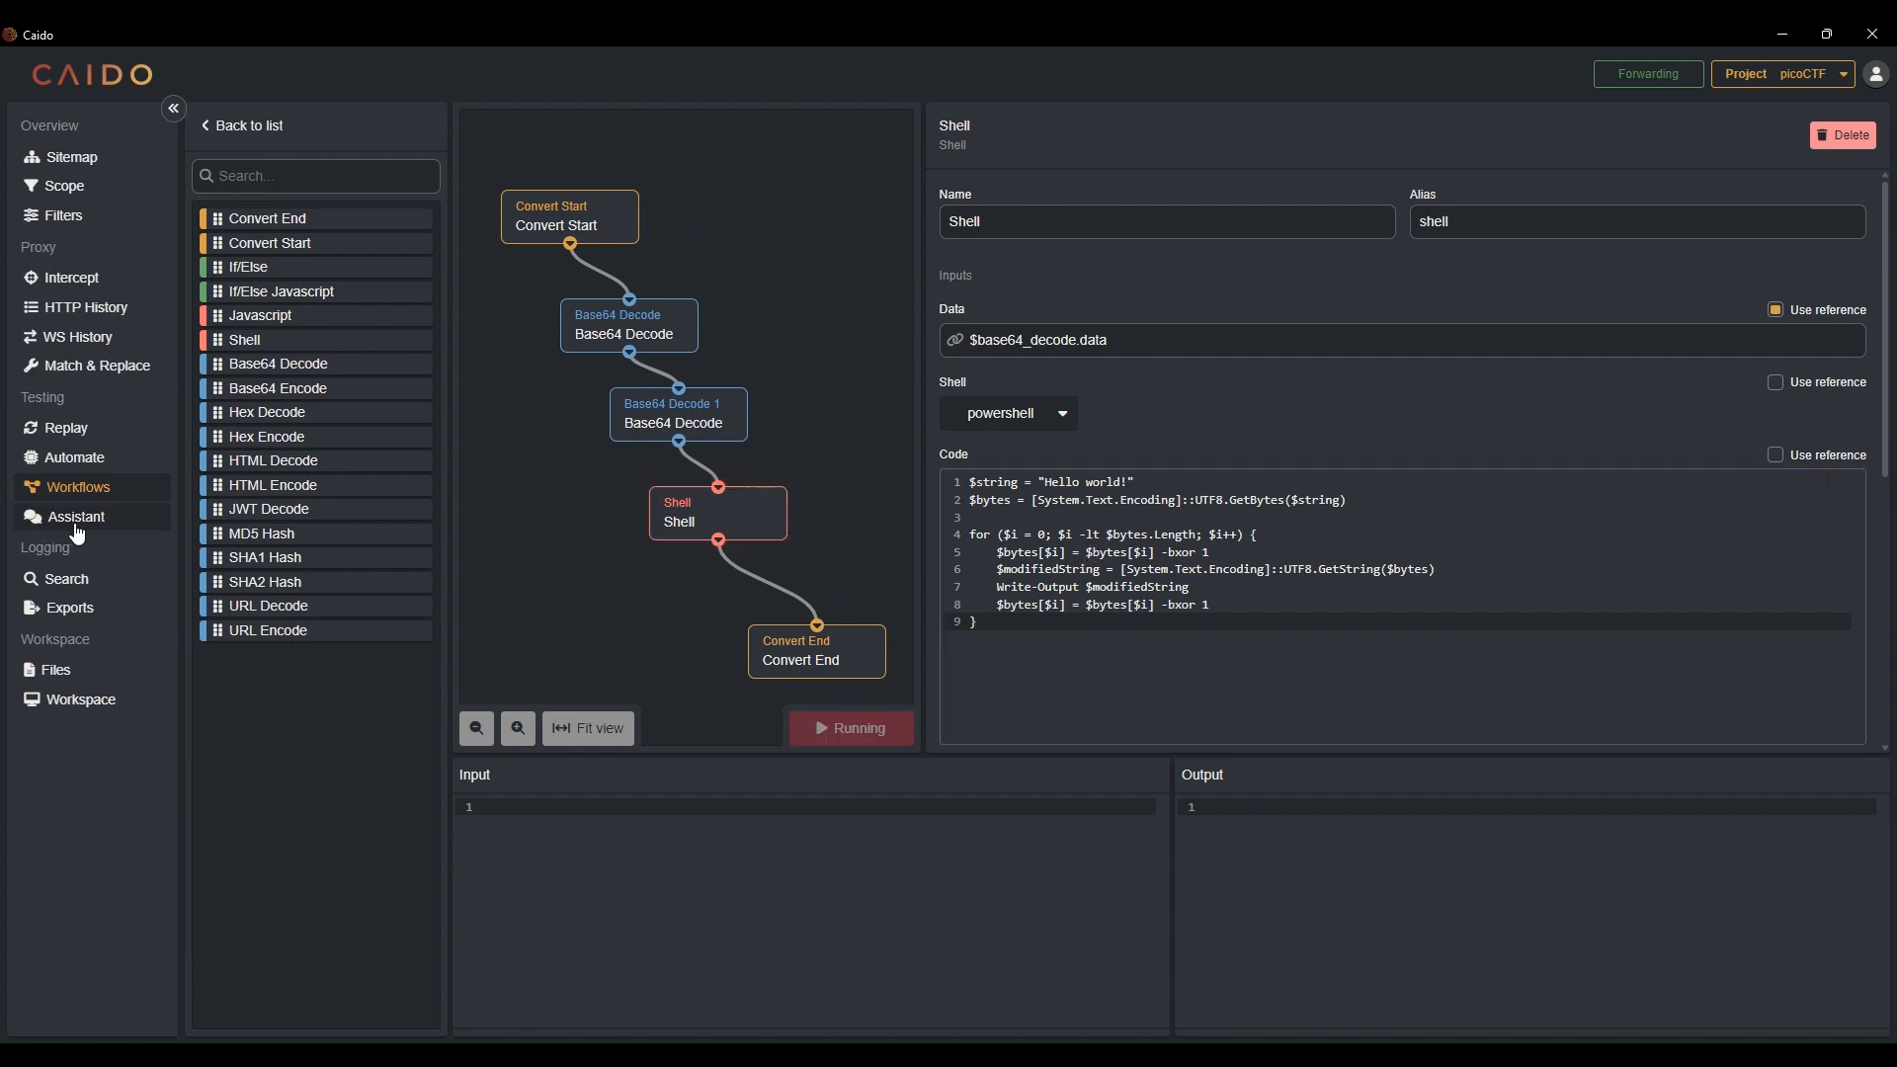
Copy the Assistant's double Base64 encode lines into the Shell script's loop and indent them
{"action": "left_click", "coordinate": [77, 517]}
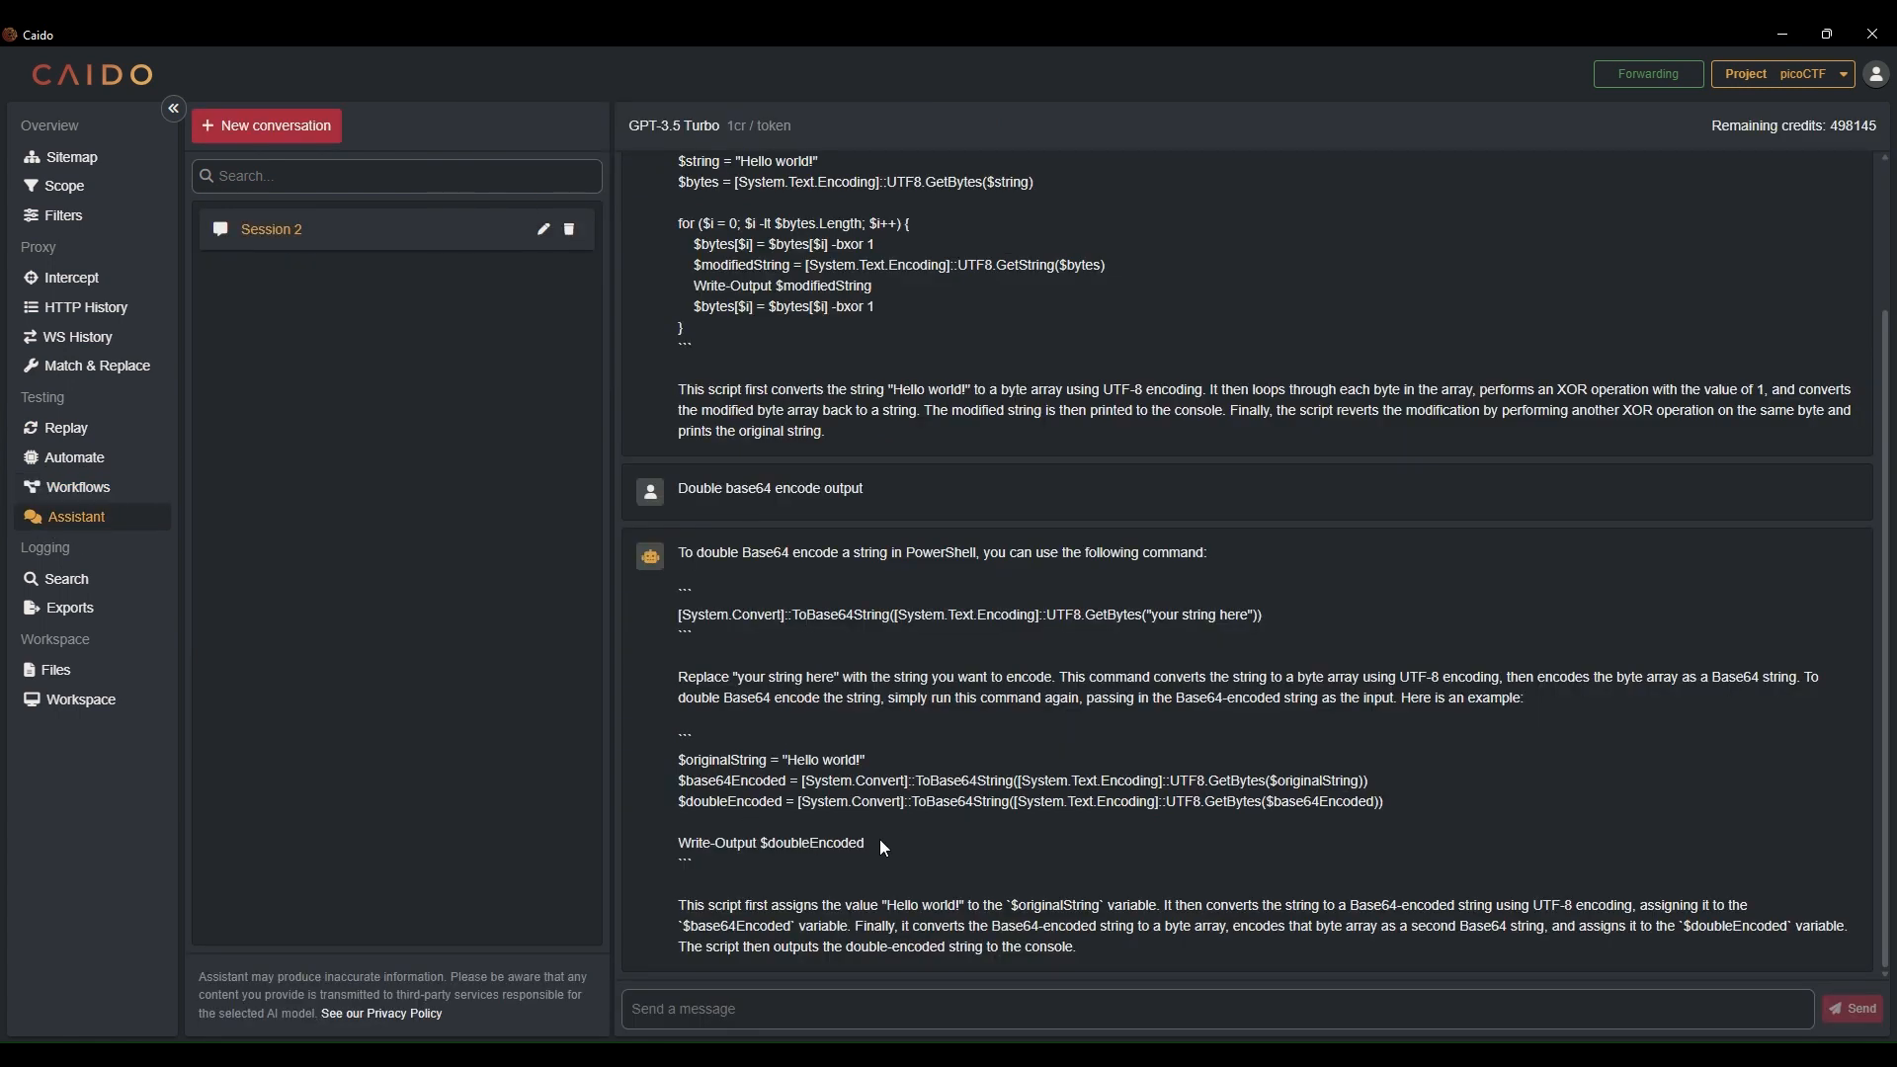
{"action": "left_click_drag", "start_coordinate": [879, 839], "coordinate": [672, 791]}
{"action": "key", "text": "ctrl+c"}
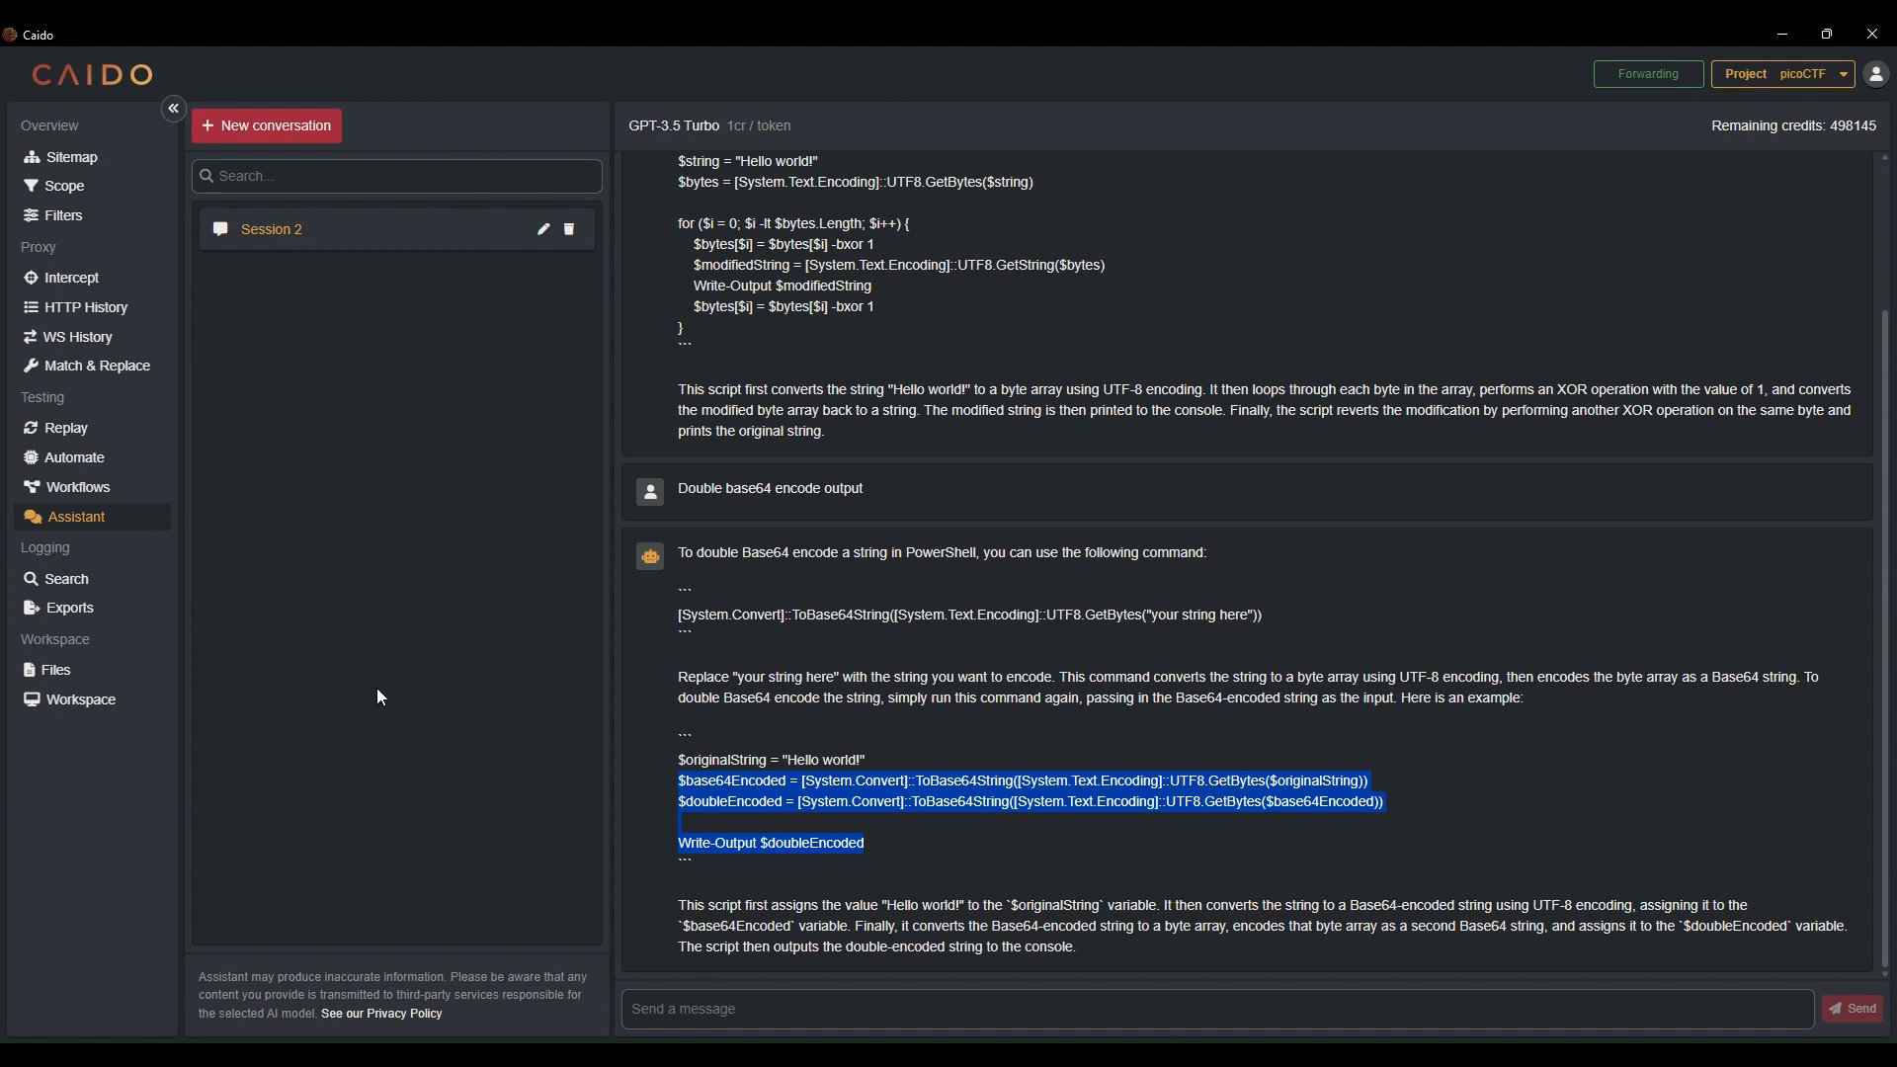
{"action": "left_click", "coordinate": [75, 488]}
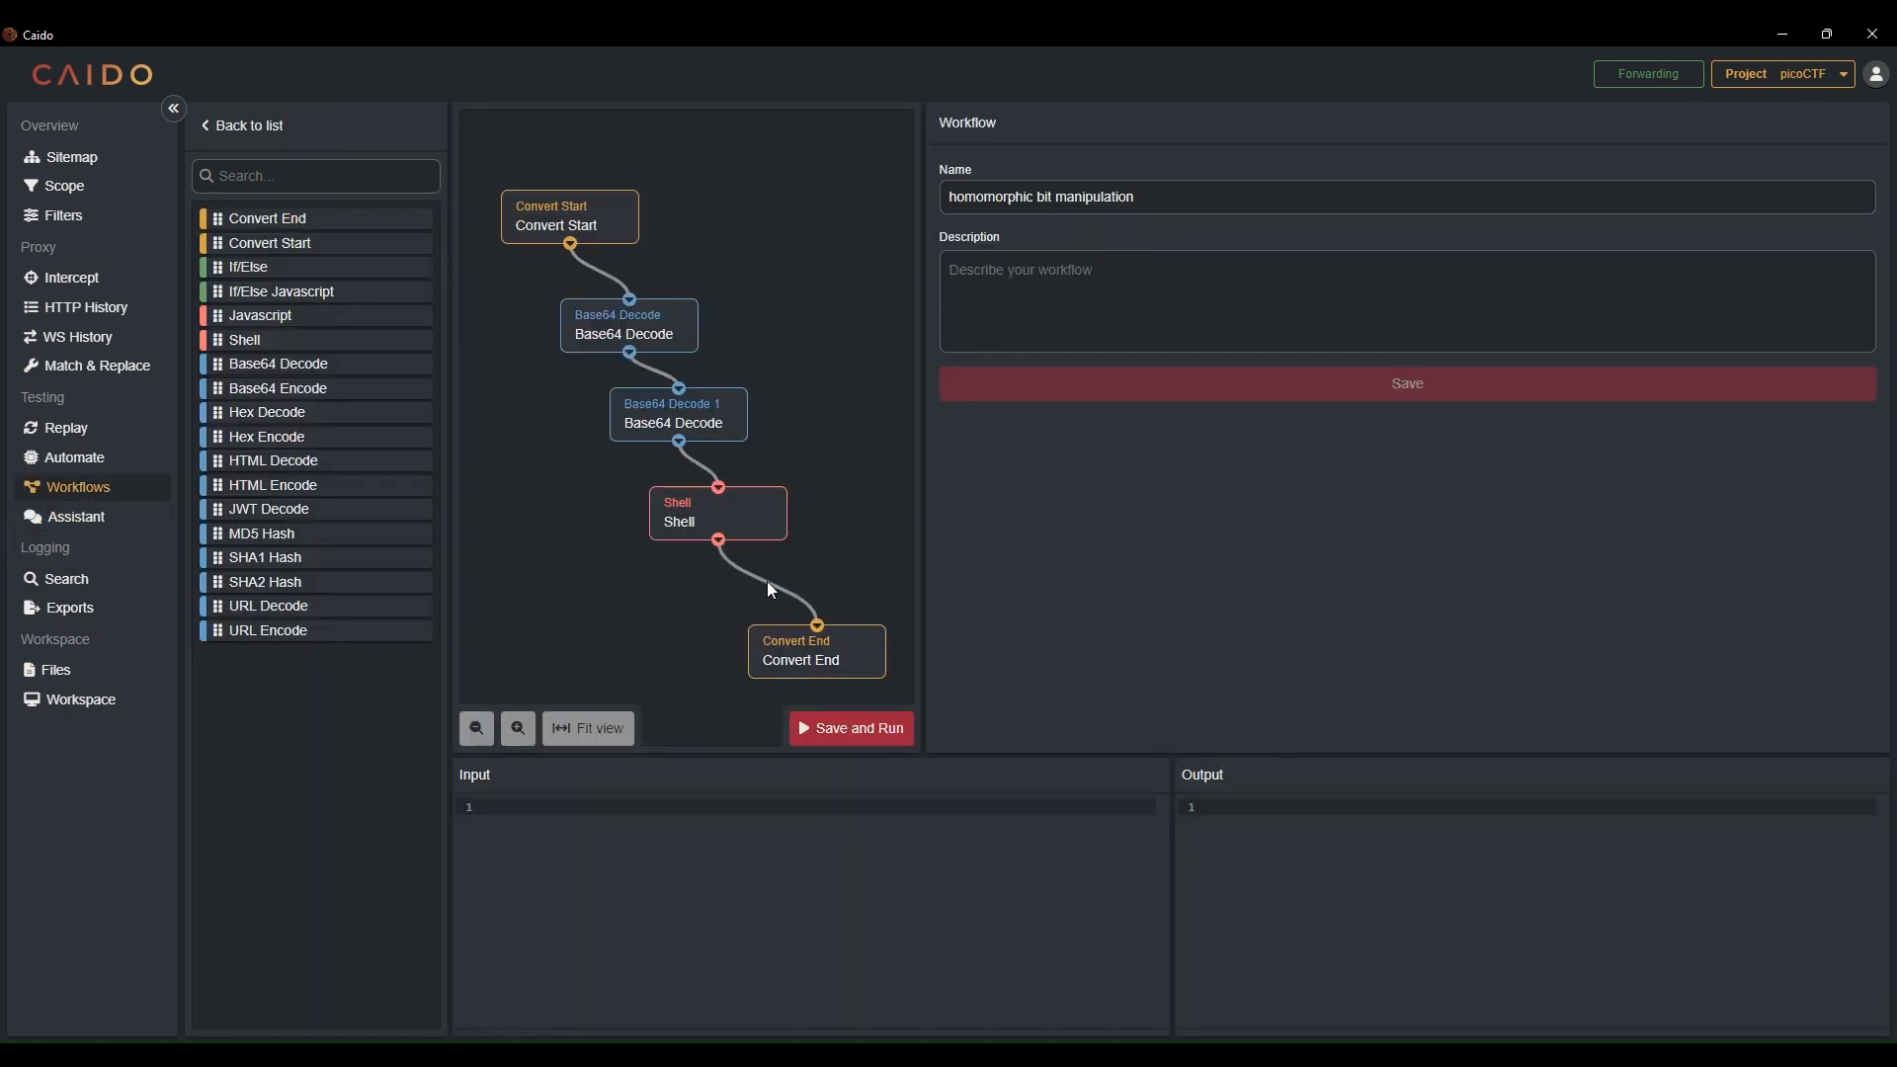
{"action": "left_click", "coordinate": [682, 522]}
{"action": "left_click", "coordinate": [1243, 605]}
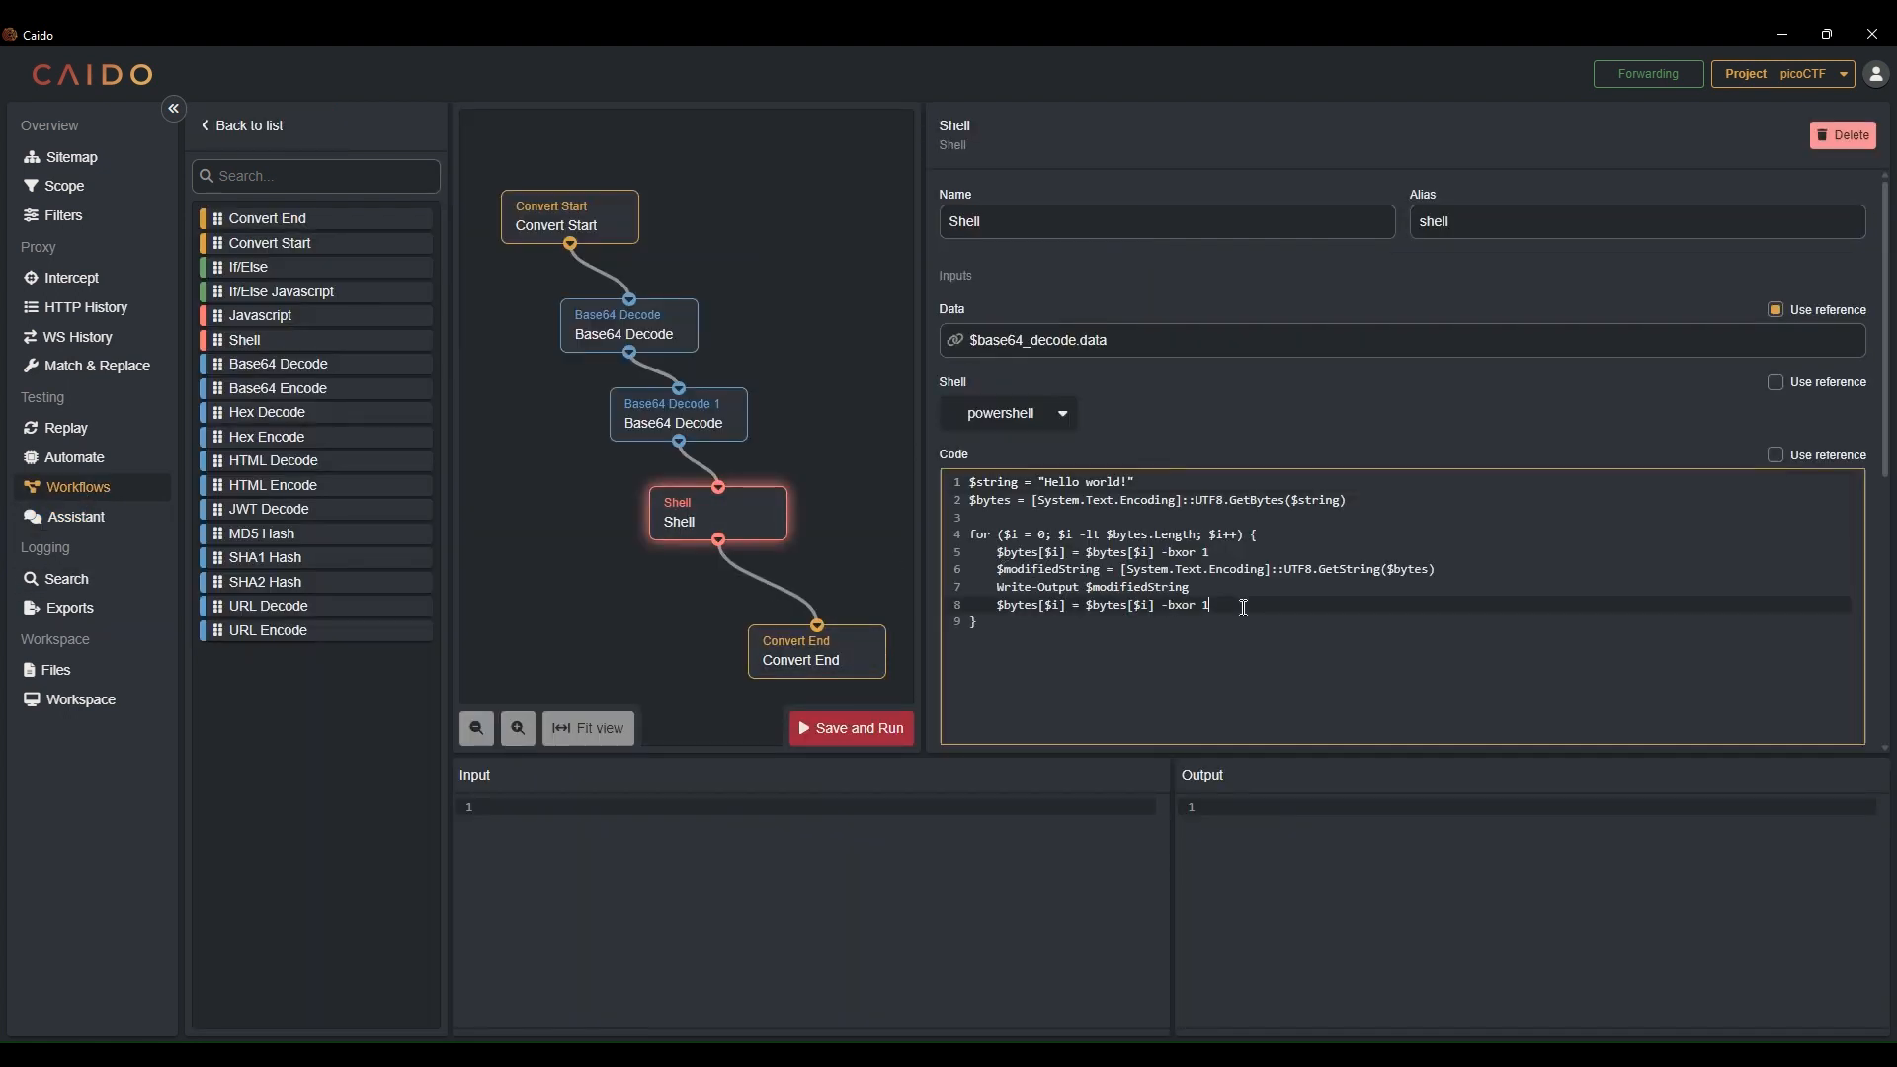
{"action": "left_click", "coordinate": [1237, 587]}
{"action": "left_click", "coordinate": [1447, 570]}
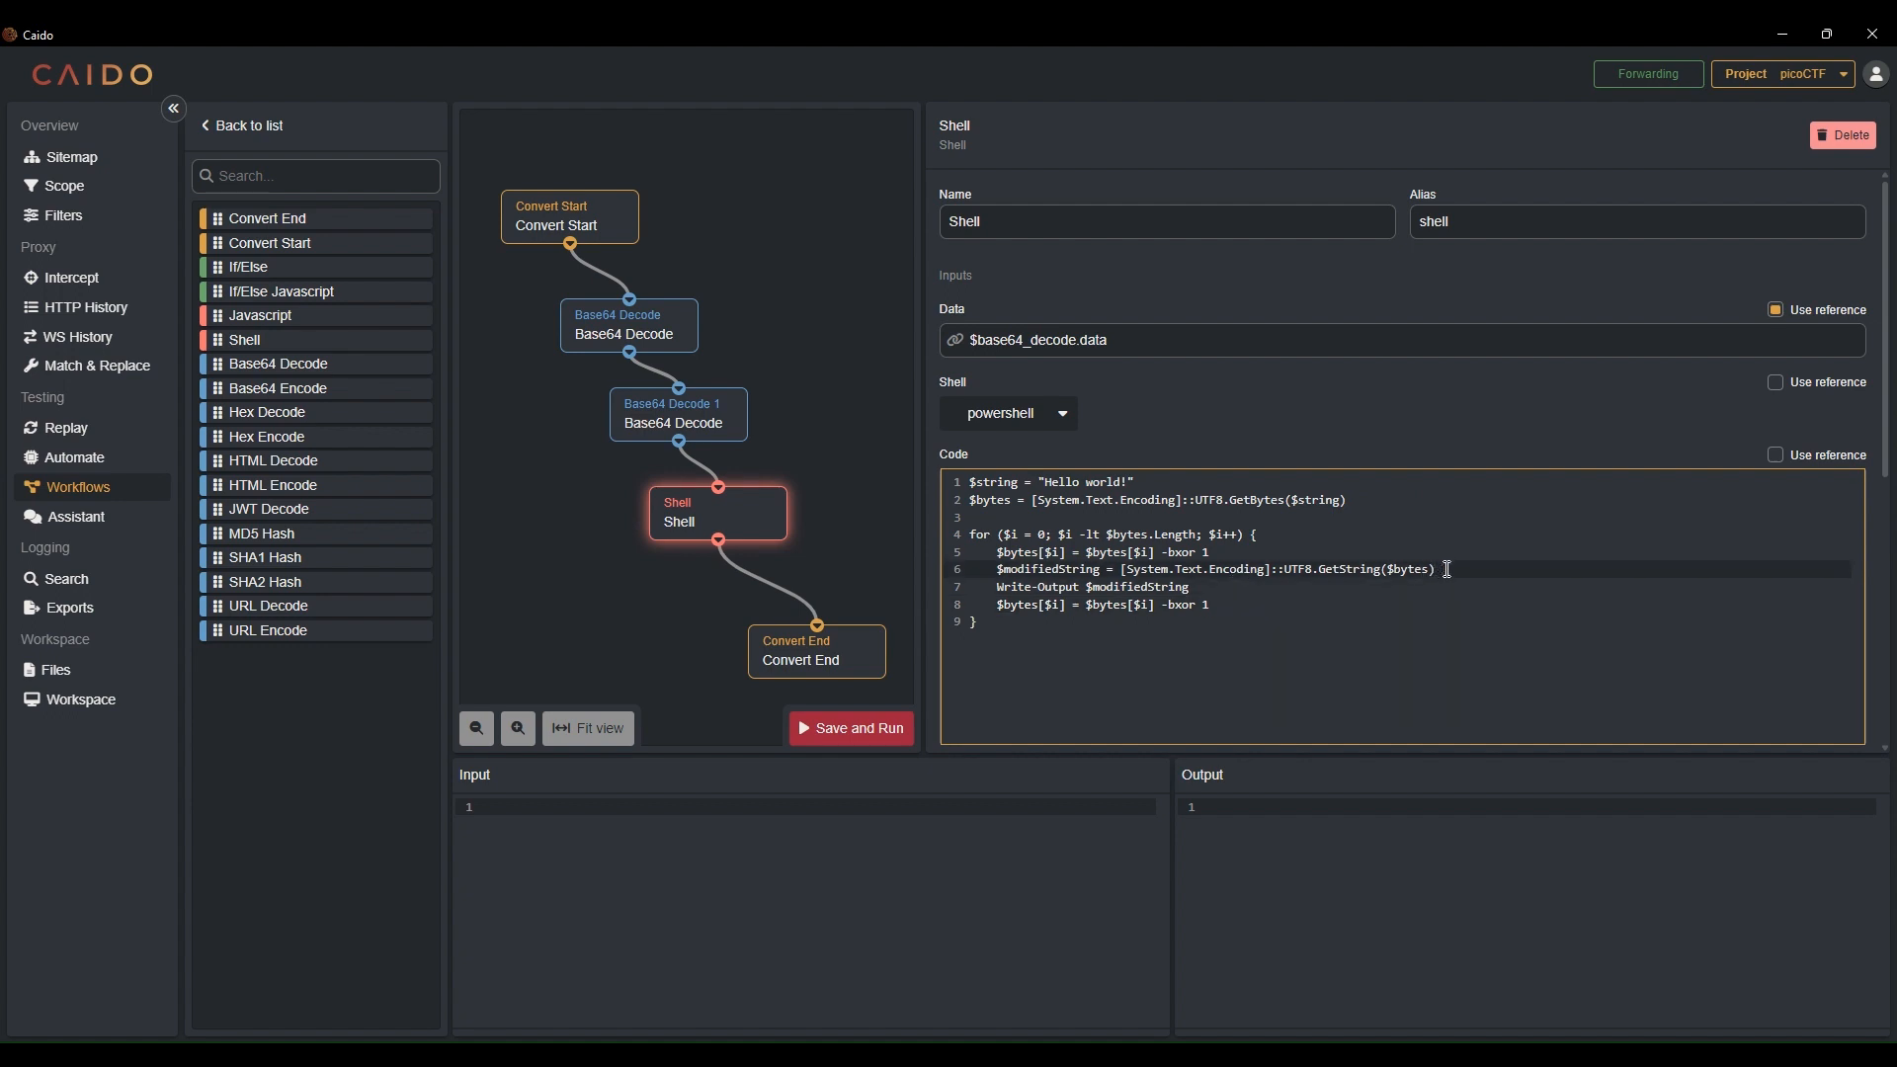
{"action": "key", "text": "ctrl+v"}
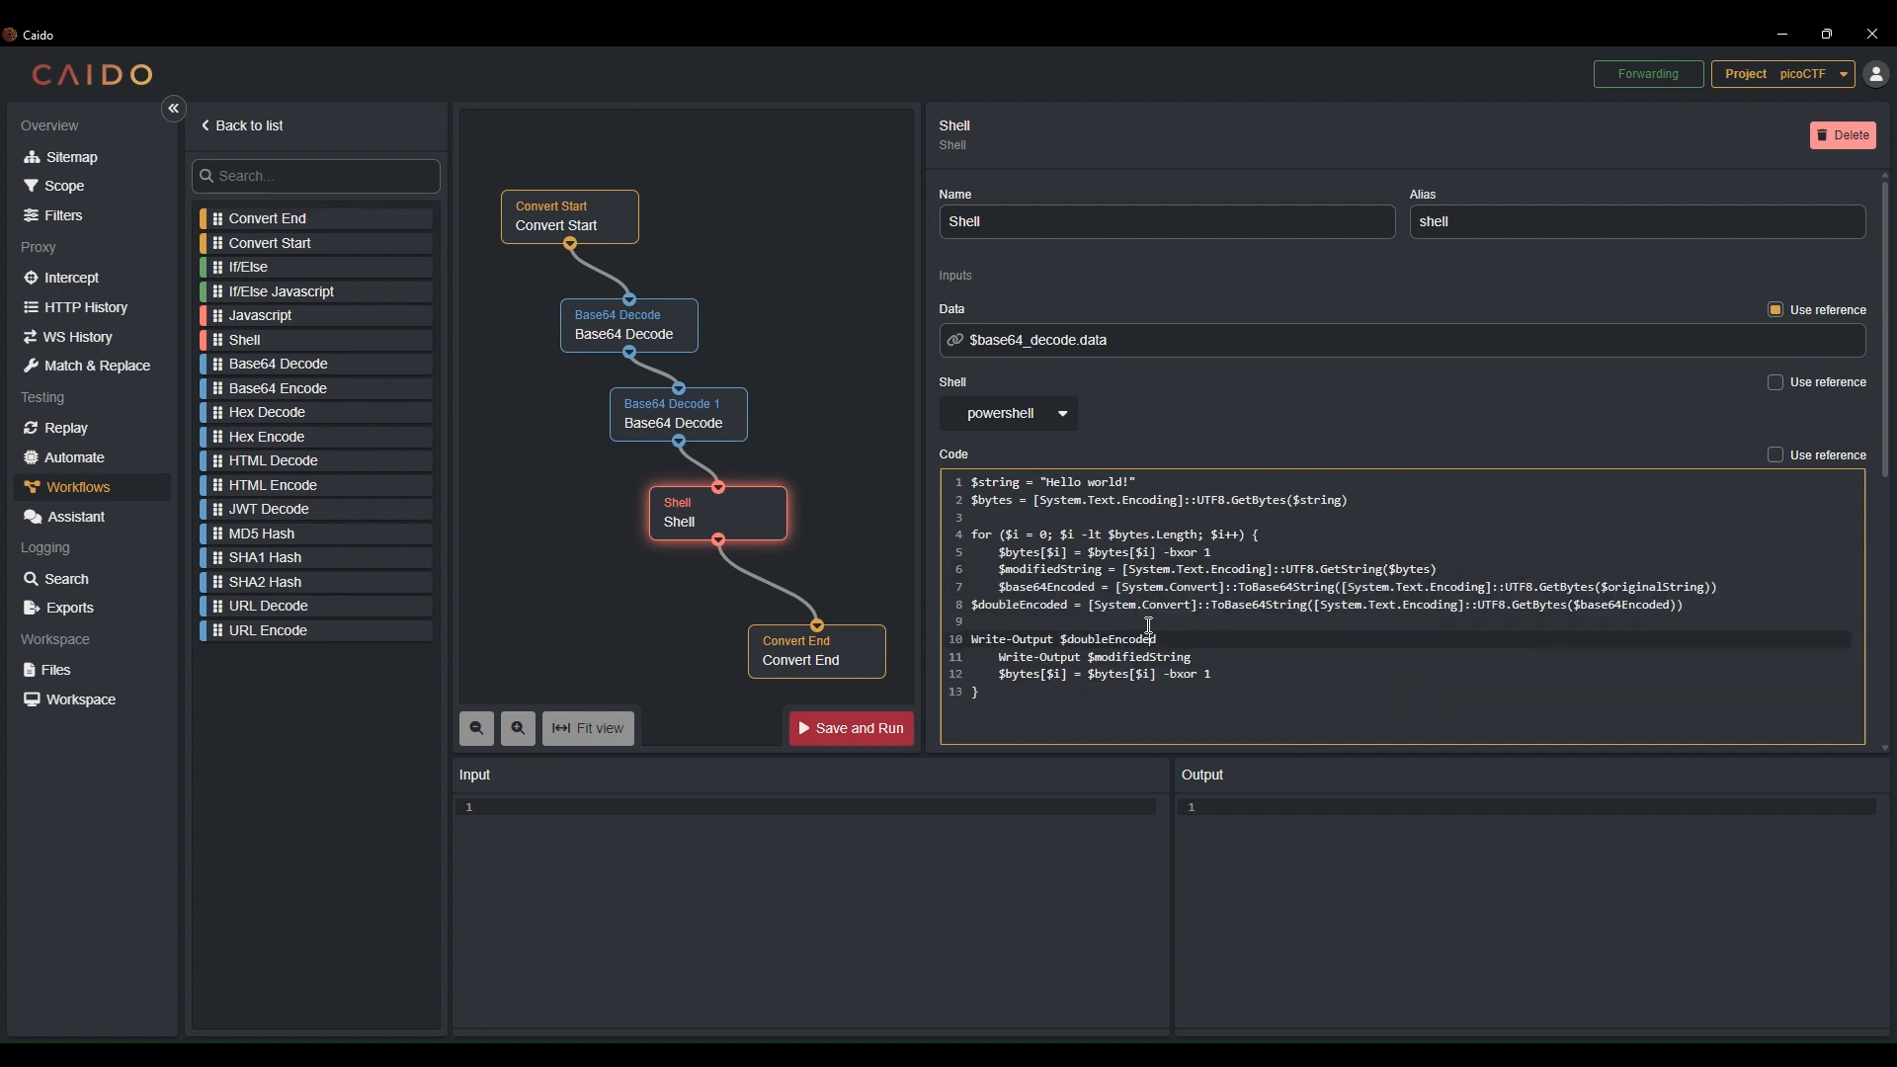
{"action": "left_click", "coordinate": [1146, 605], "text": "shift"}
{"action": "key", "text": "Tab"}
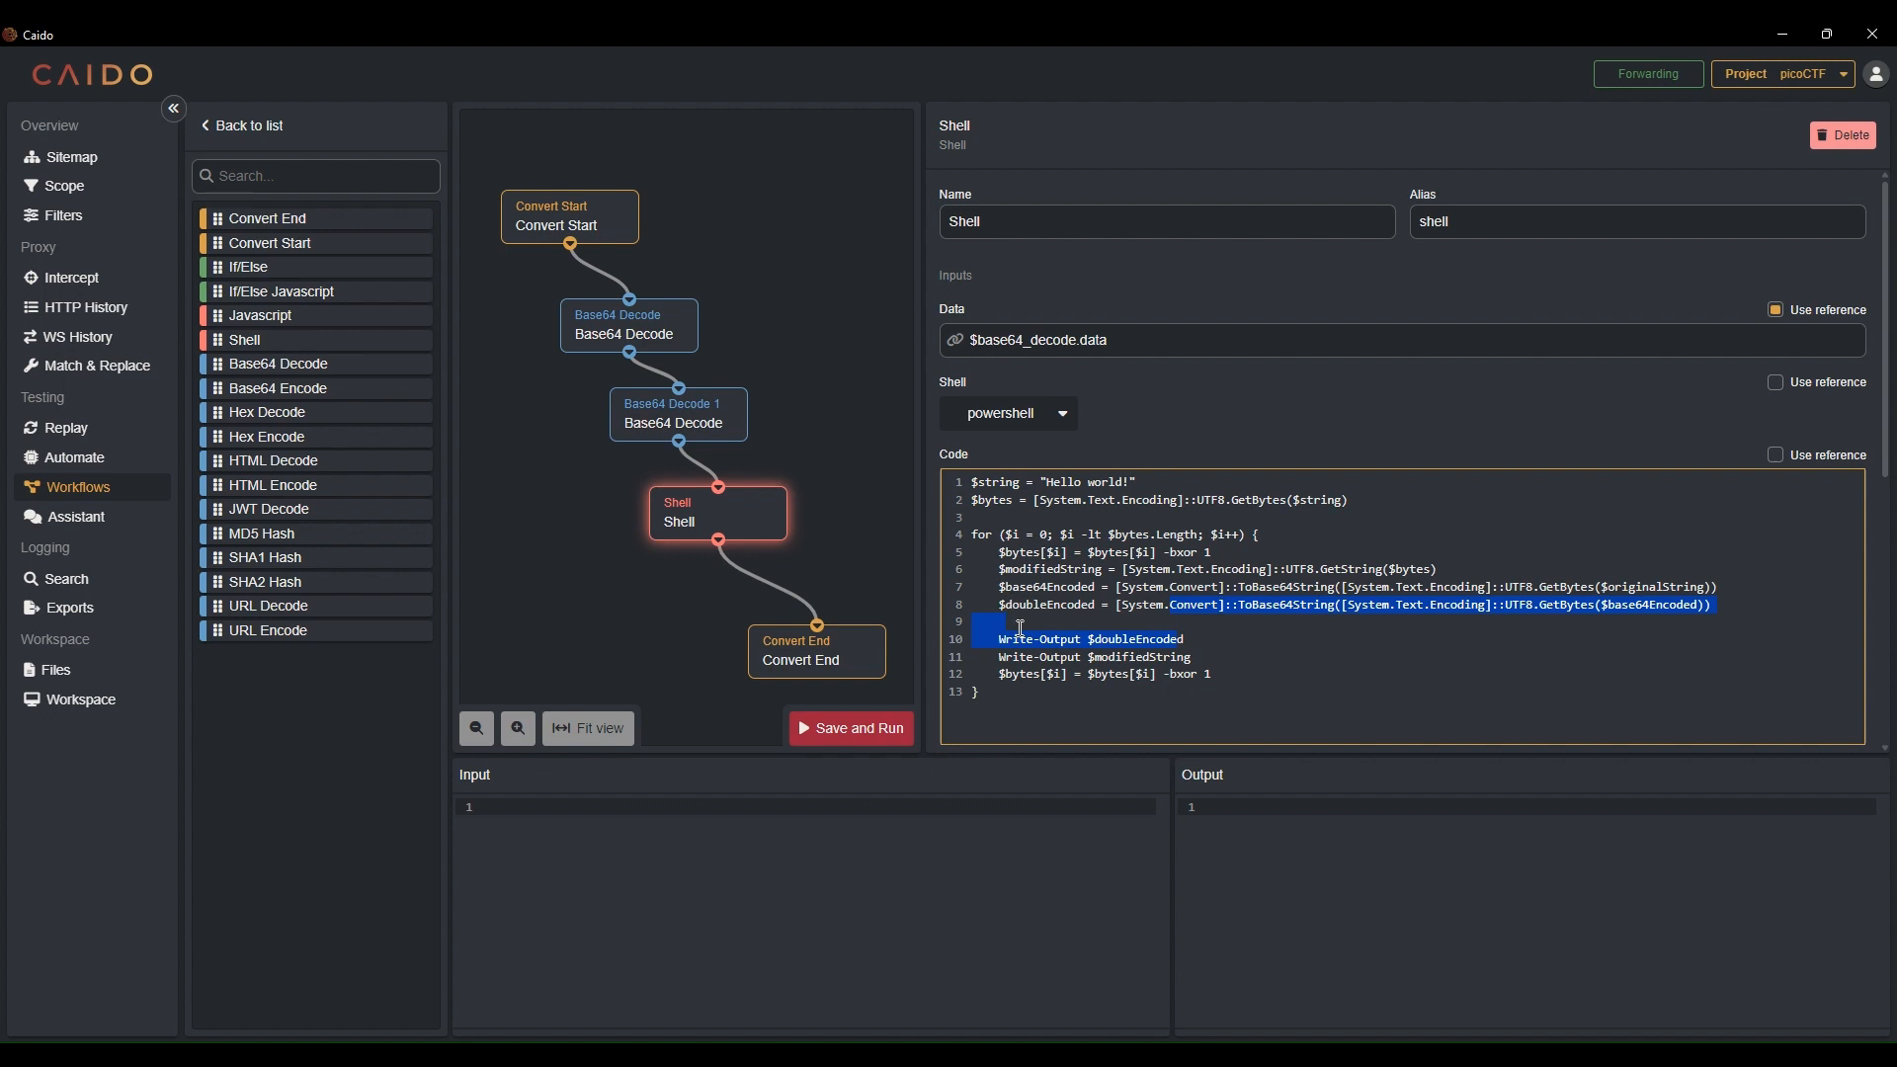
{"action": "left_click", "coordinate": [1021, 624]}
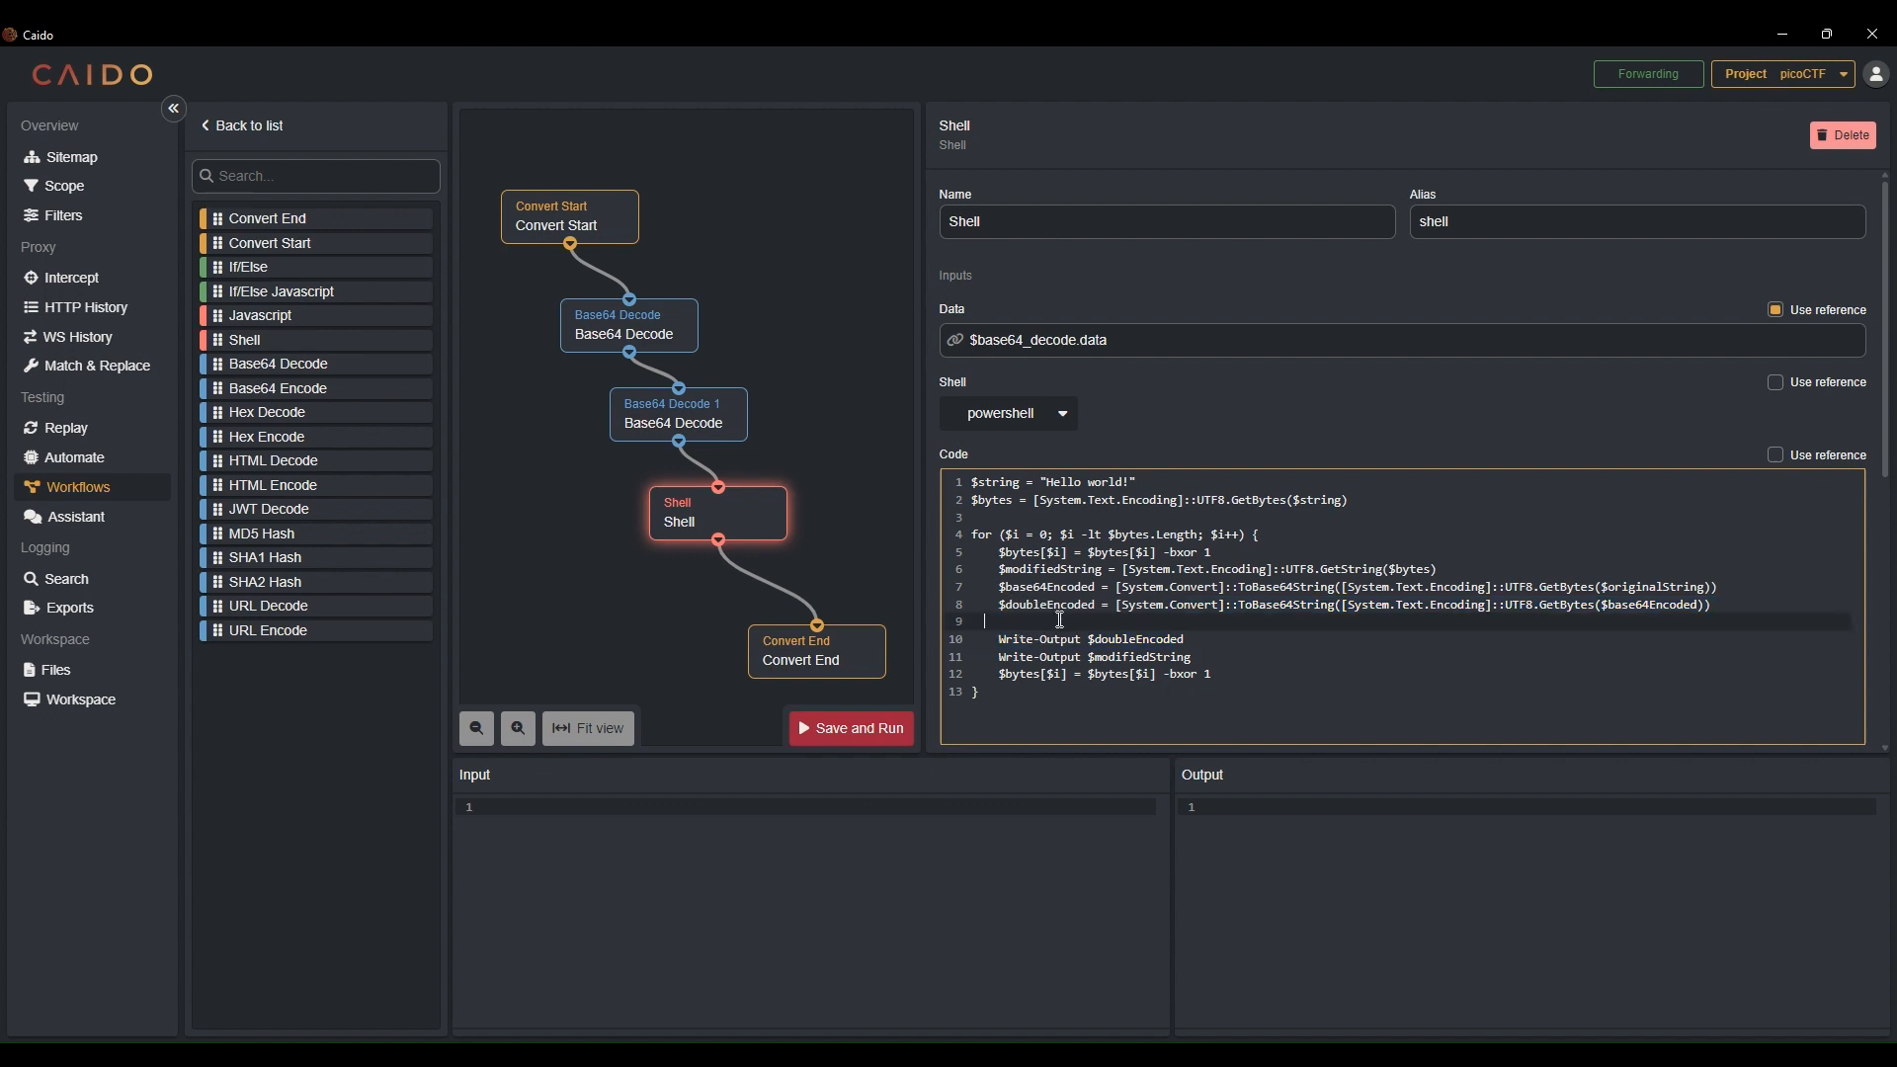
Delete the Write-Output $modifiedString line and the $modifiedString assignment from the loop
{"action": "left_click_drag", "start_coordinate": [1205, 660], "coordinate": [955, 656]}
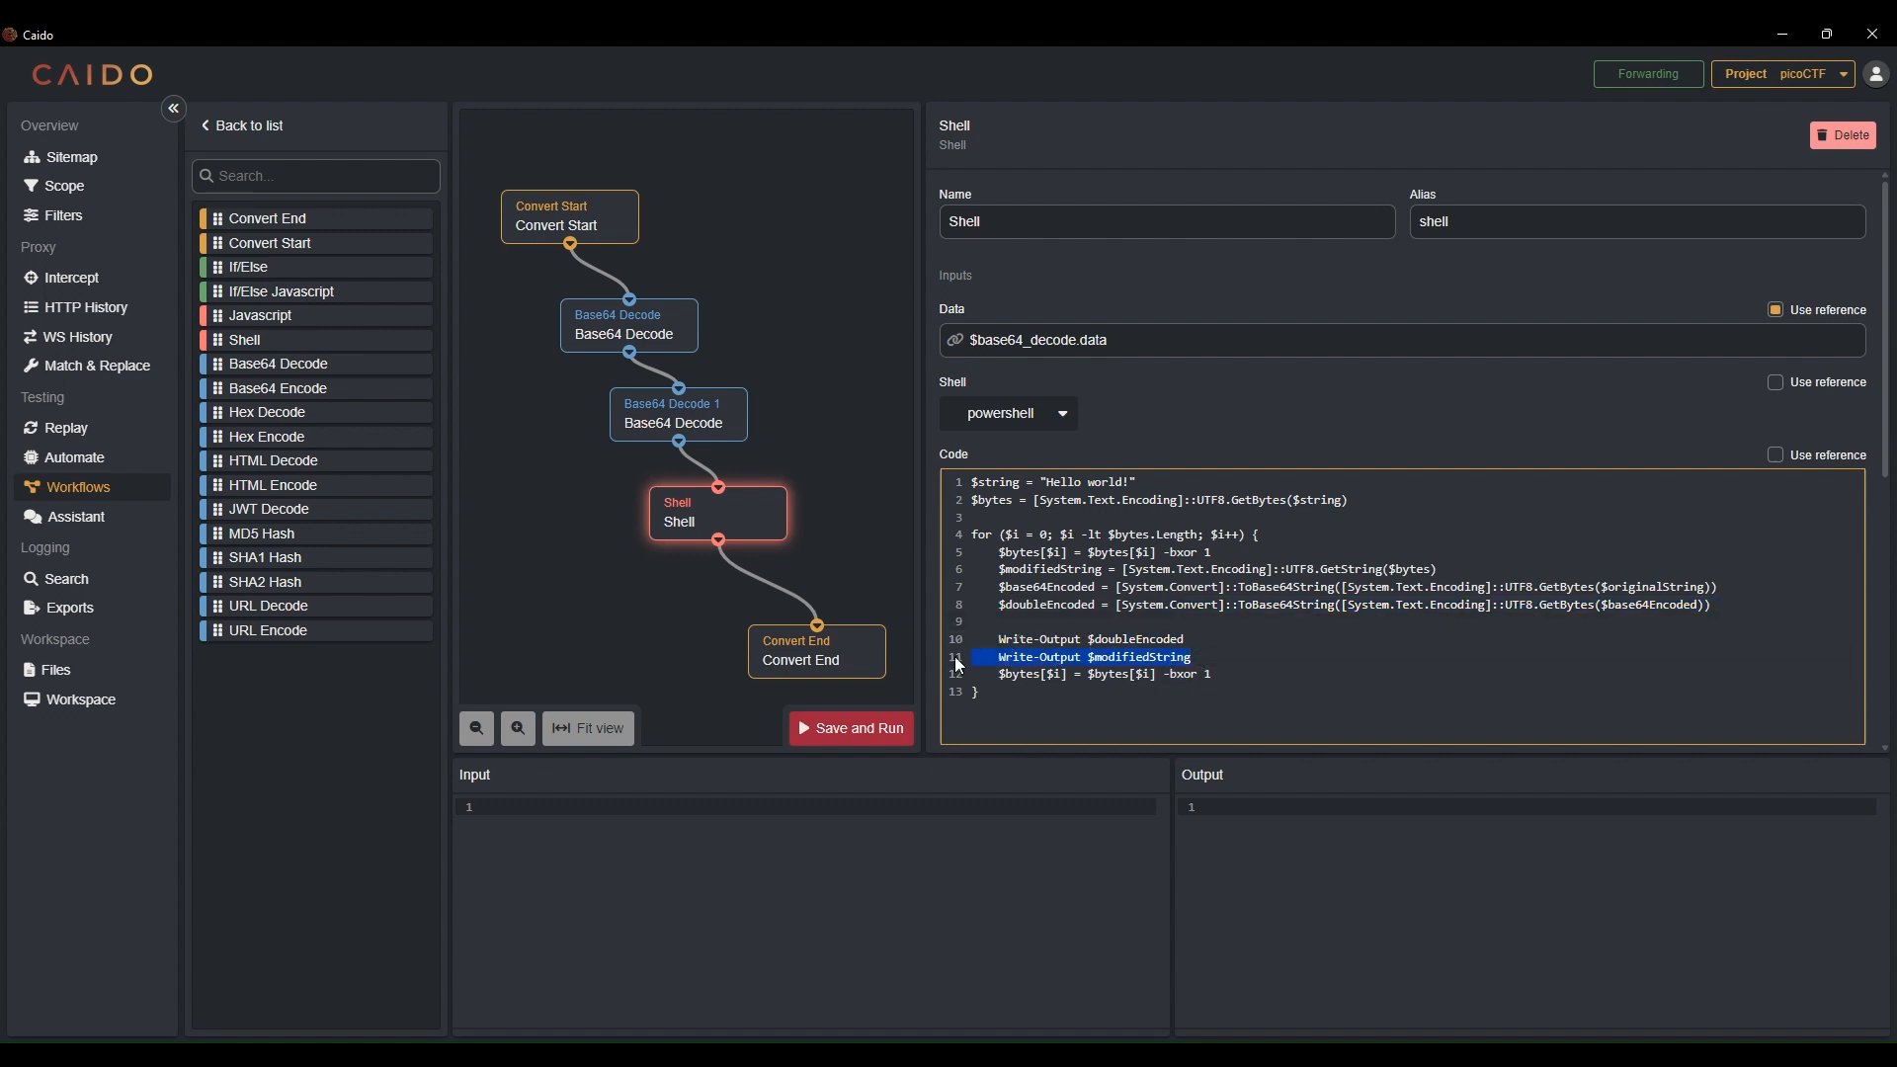
{"action": "key", "text": "BackSpace"}
{"action": "key", "text": "BackSpace"}
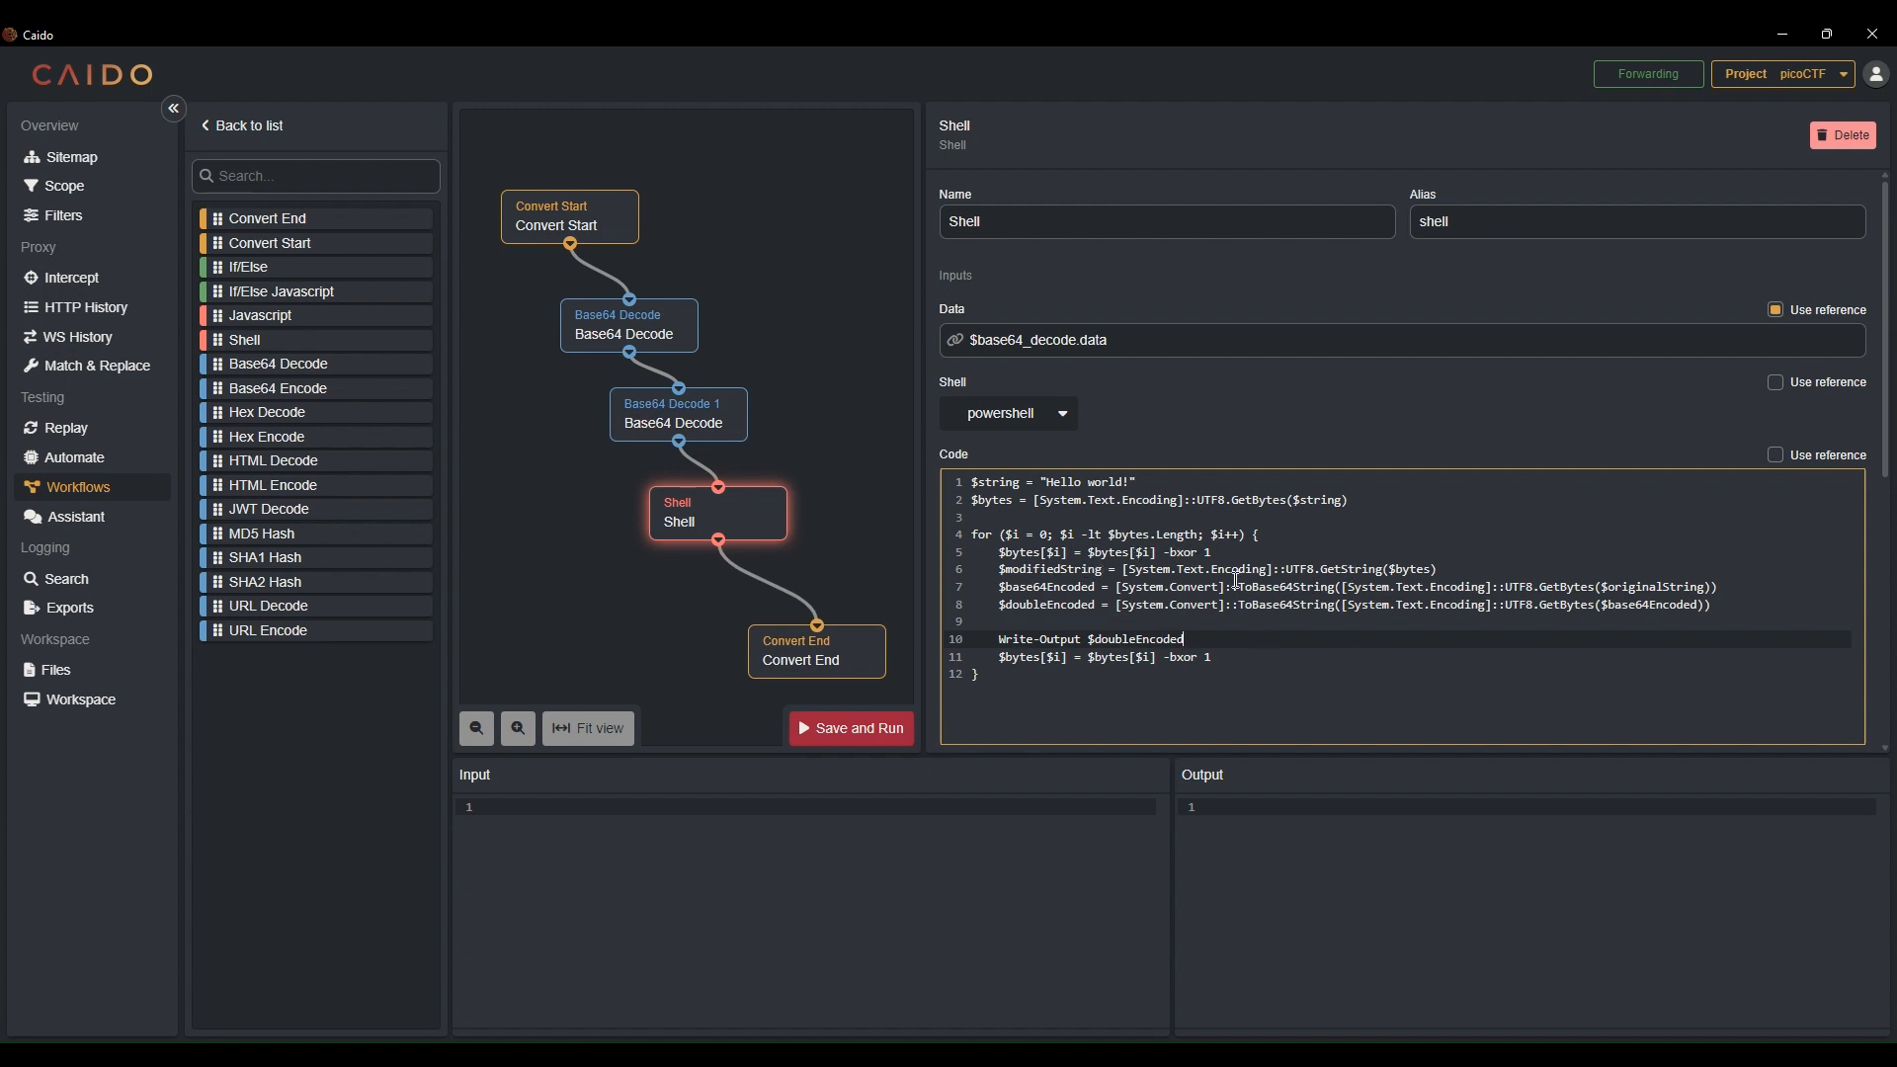
{"action": "left_click_drag", "start_coordinate": [1438, 573], "coordinate": [972, 574]}
{"action": "key", "text": "BackSpace"}
{"action": "key", "text": "BackSpace"}
Change the first Base64 encode line so ToBase64String converts $bytes directly
{"action": "double_click", "coordinate": [1019, 554]}
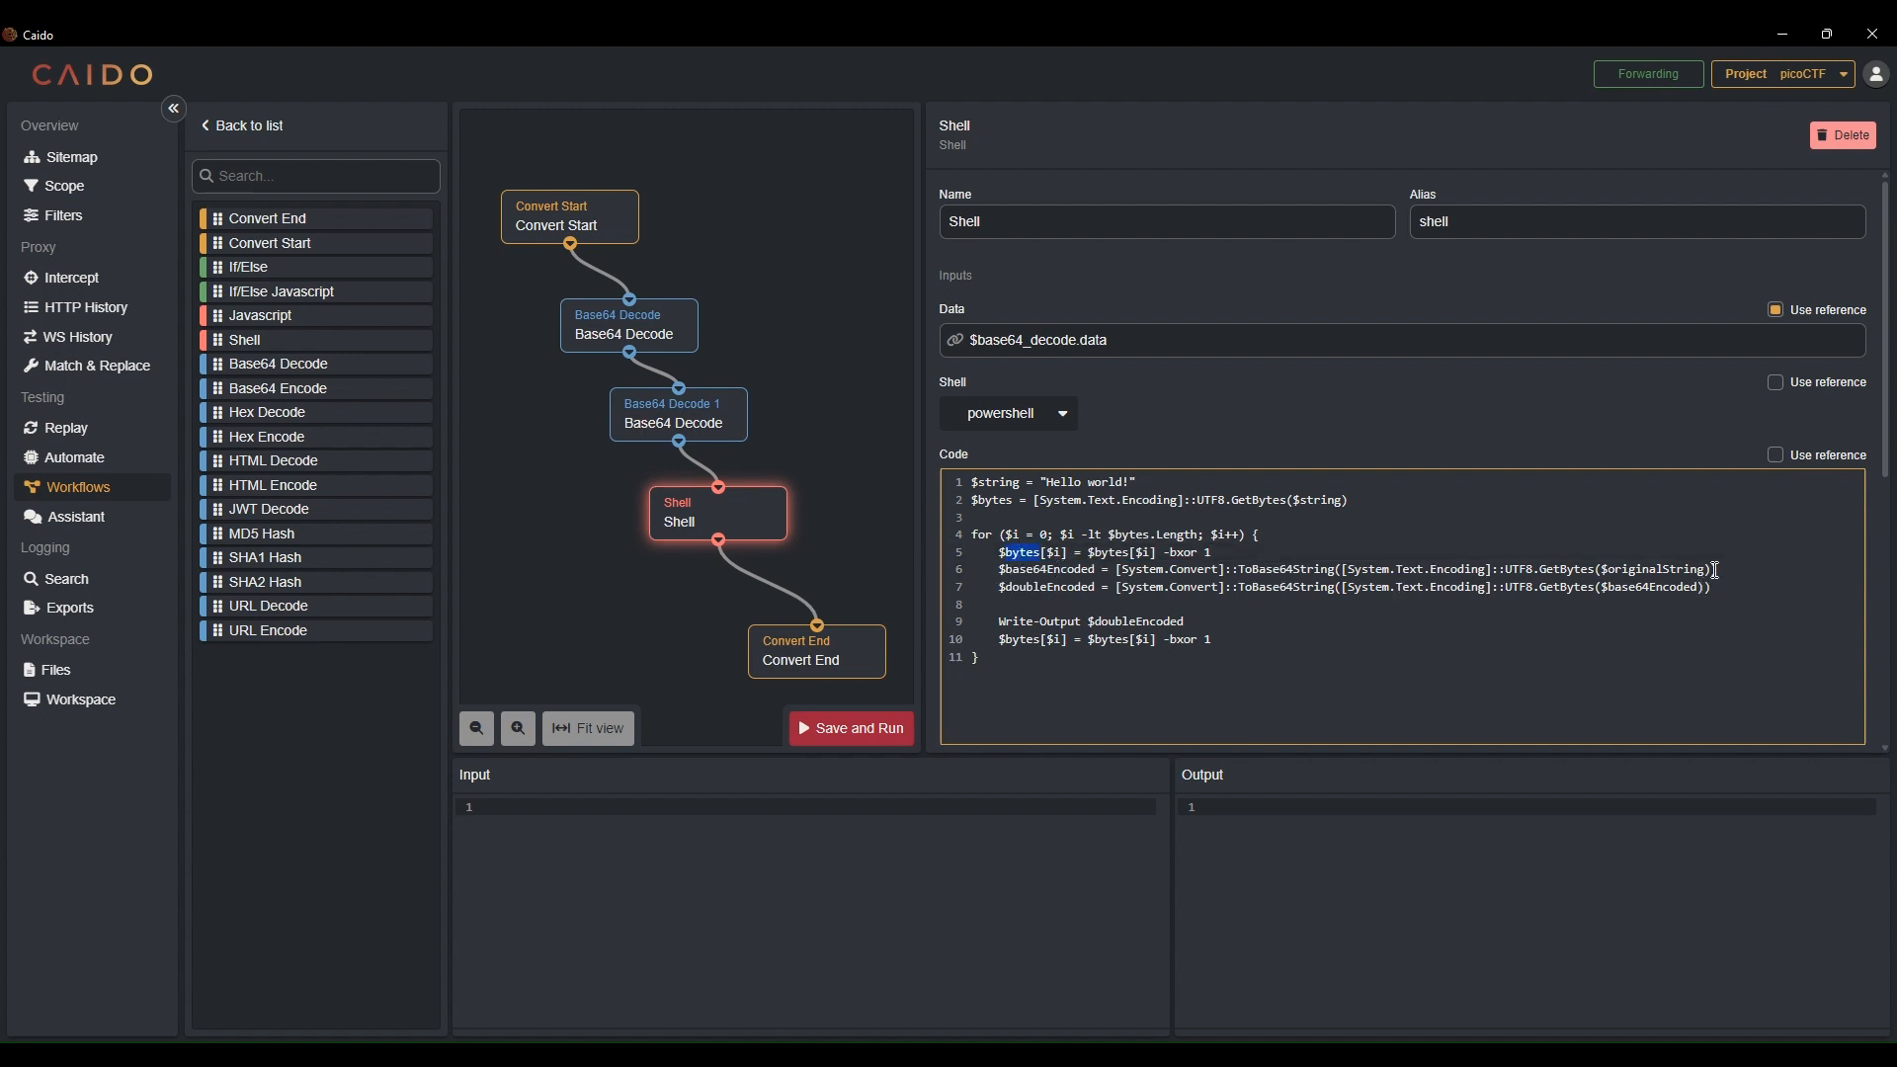
{"action": "triple_click", "coordinate": [1652, 570]}
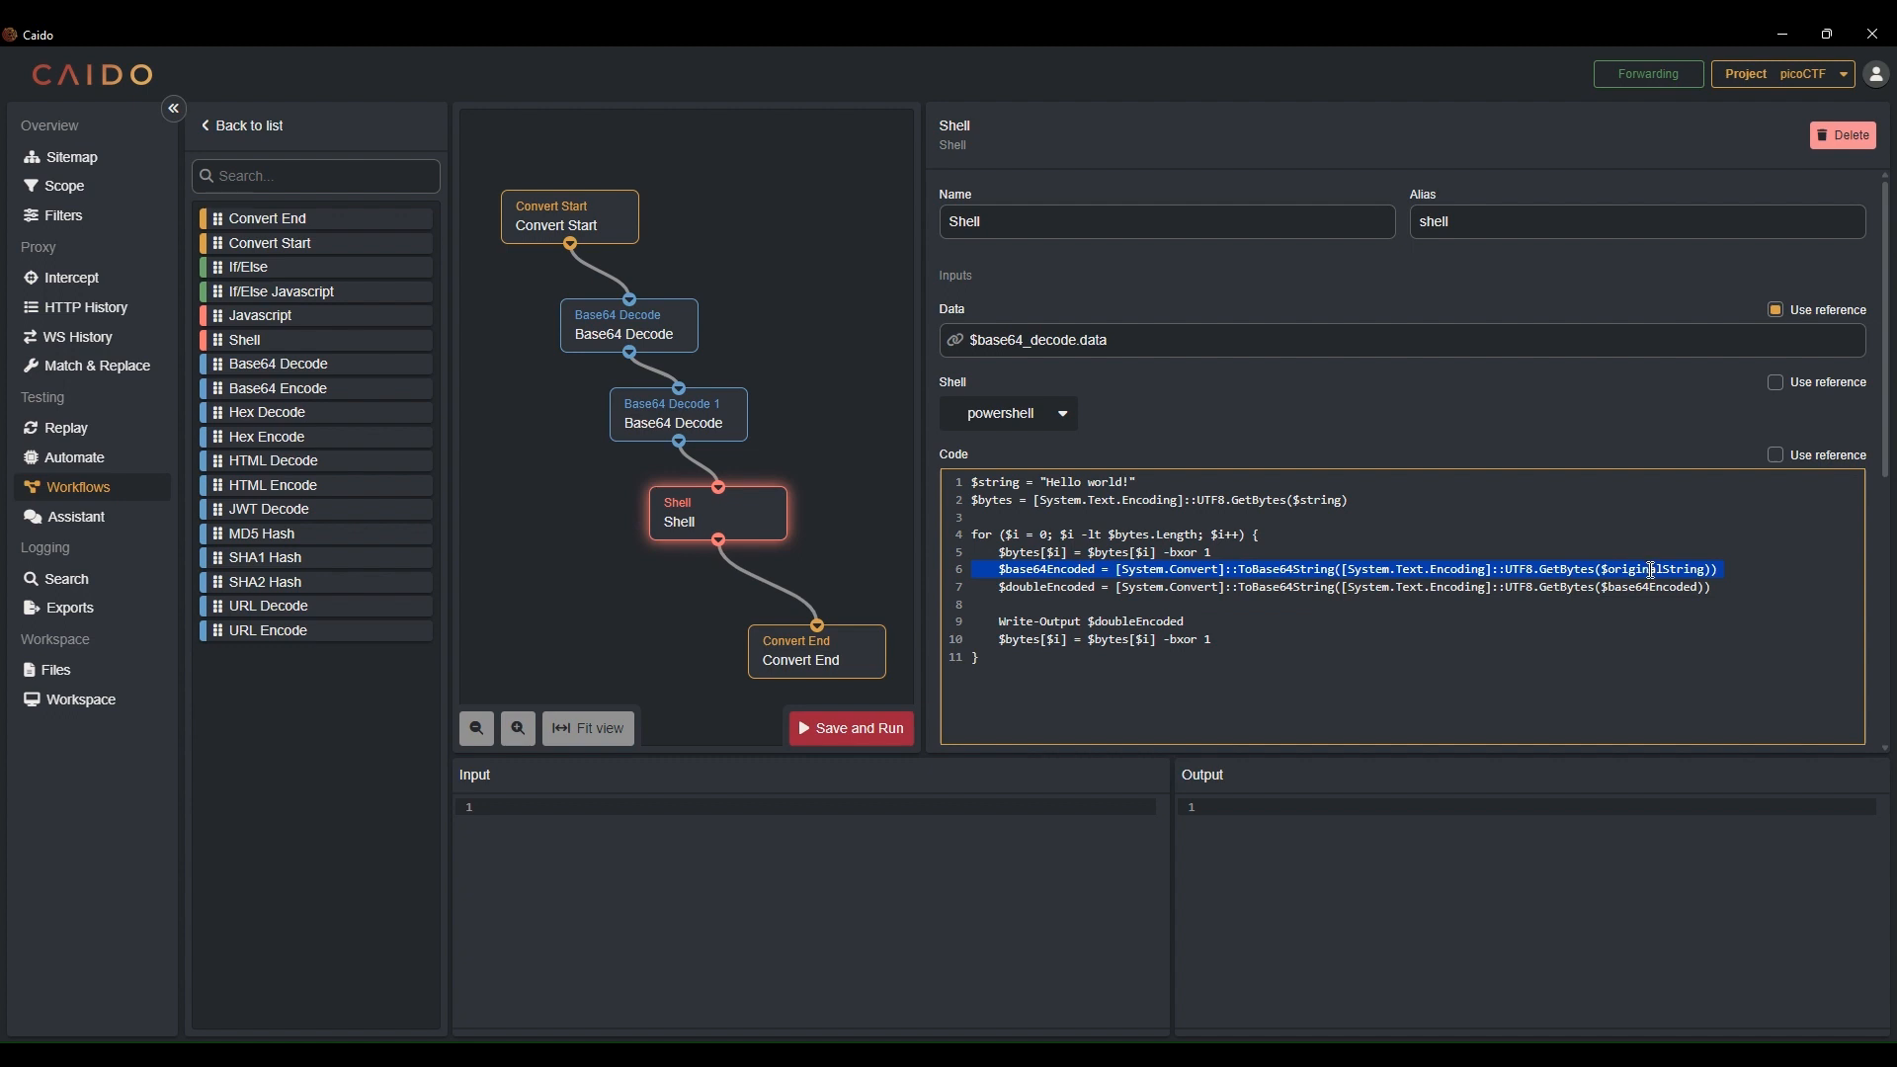
{"action": "double_click", "coordinate": [1652, 570]}
{"action": "left_click_drag", "start_coordinate": [1711, 570], "coordinate": [1343, 575]}
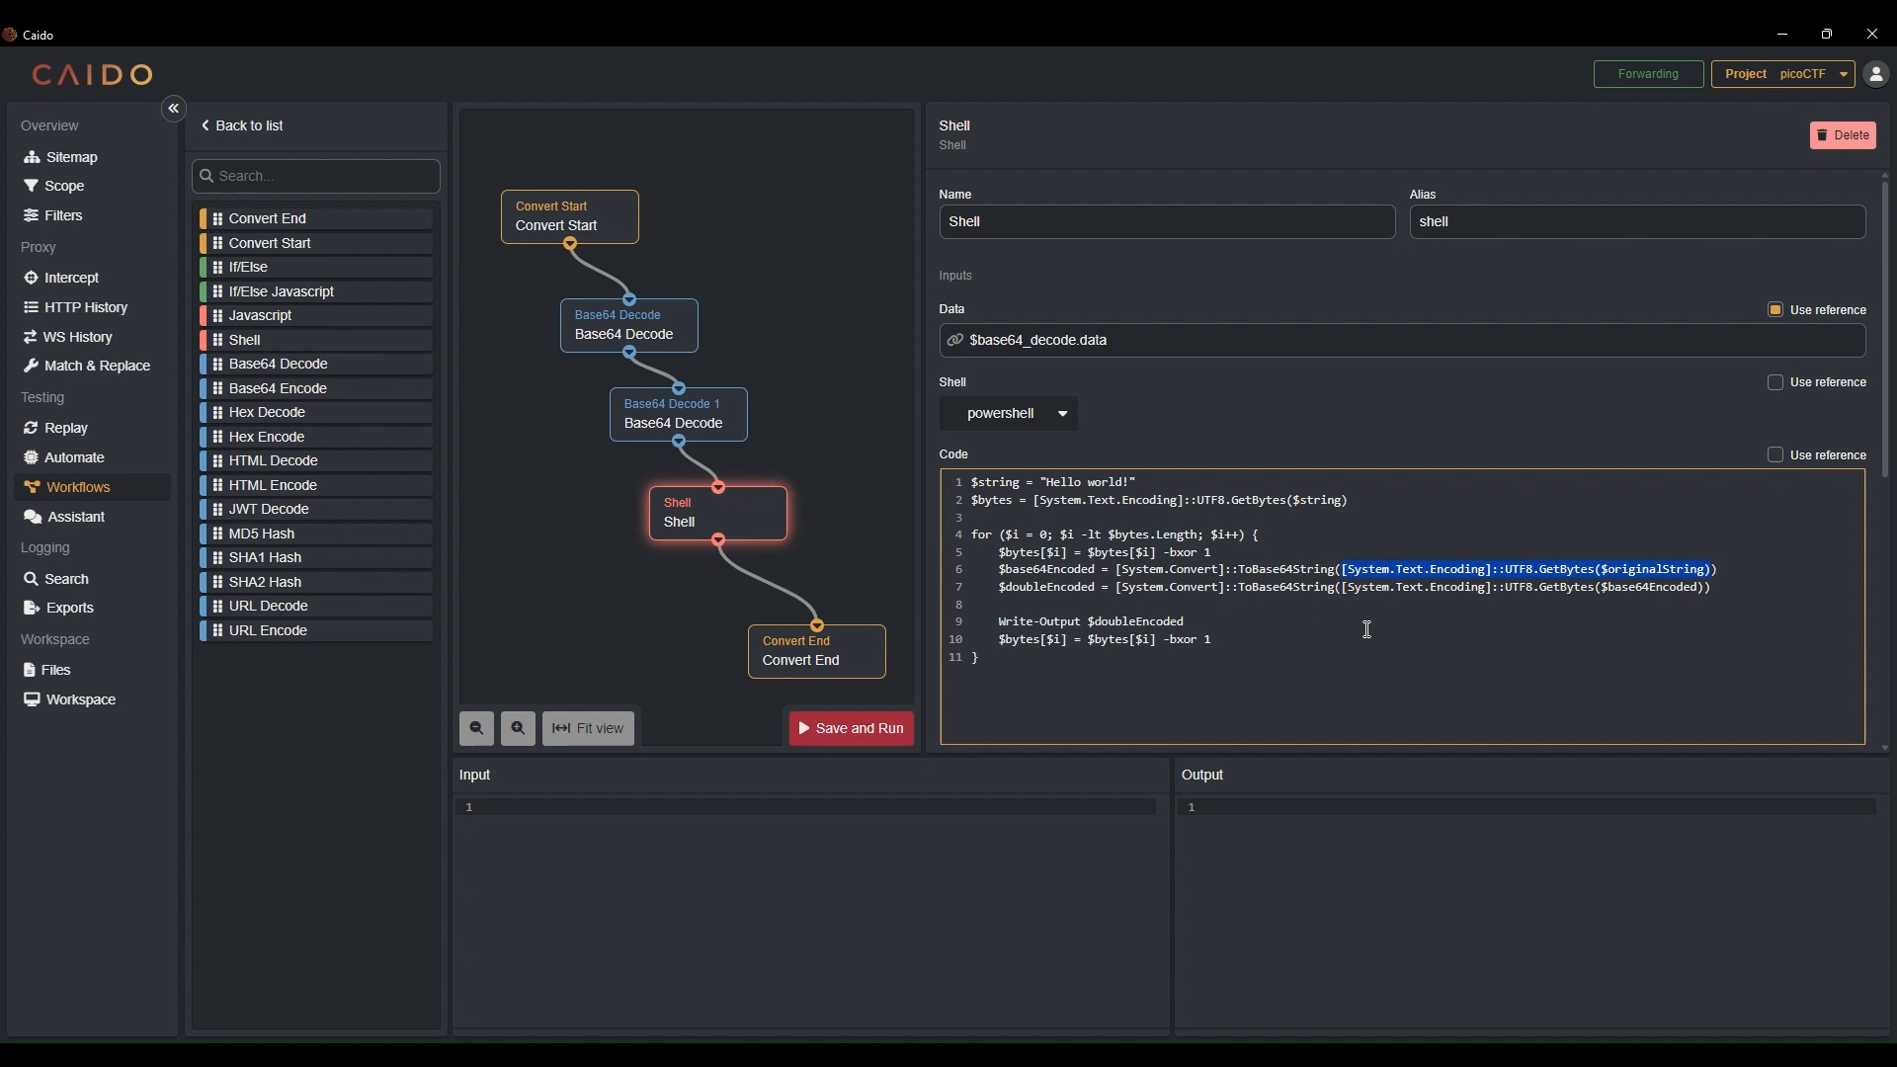
{"action": "type", "text": "bytes"}
{"action": "key", "text": "ctrl+Left"}
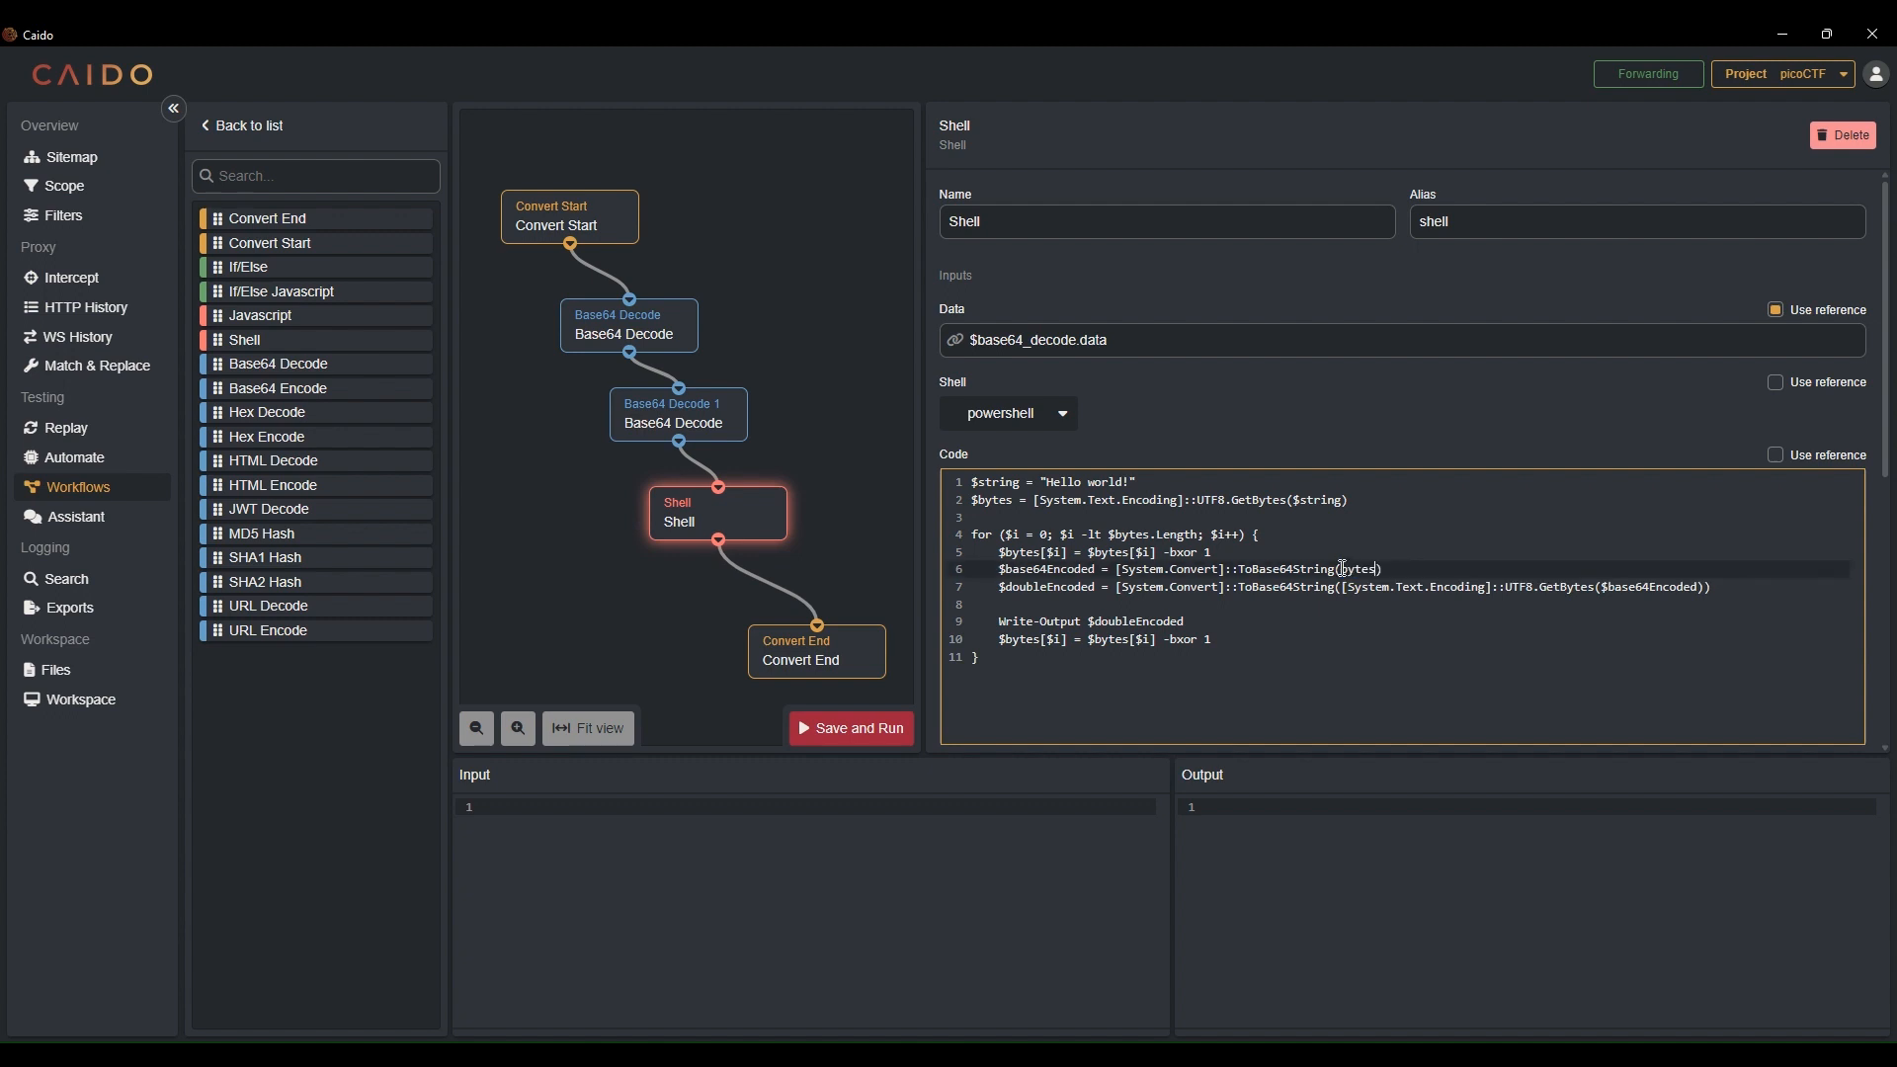
{"action": "type", "text": "$"}
{"action": "double_click", "coordinate": [1443, 588]}
{"action": "double_click", "coordinate": [1654, 591]}
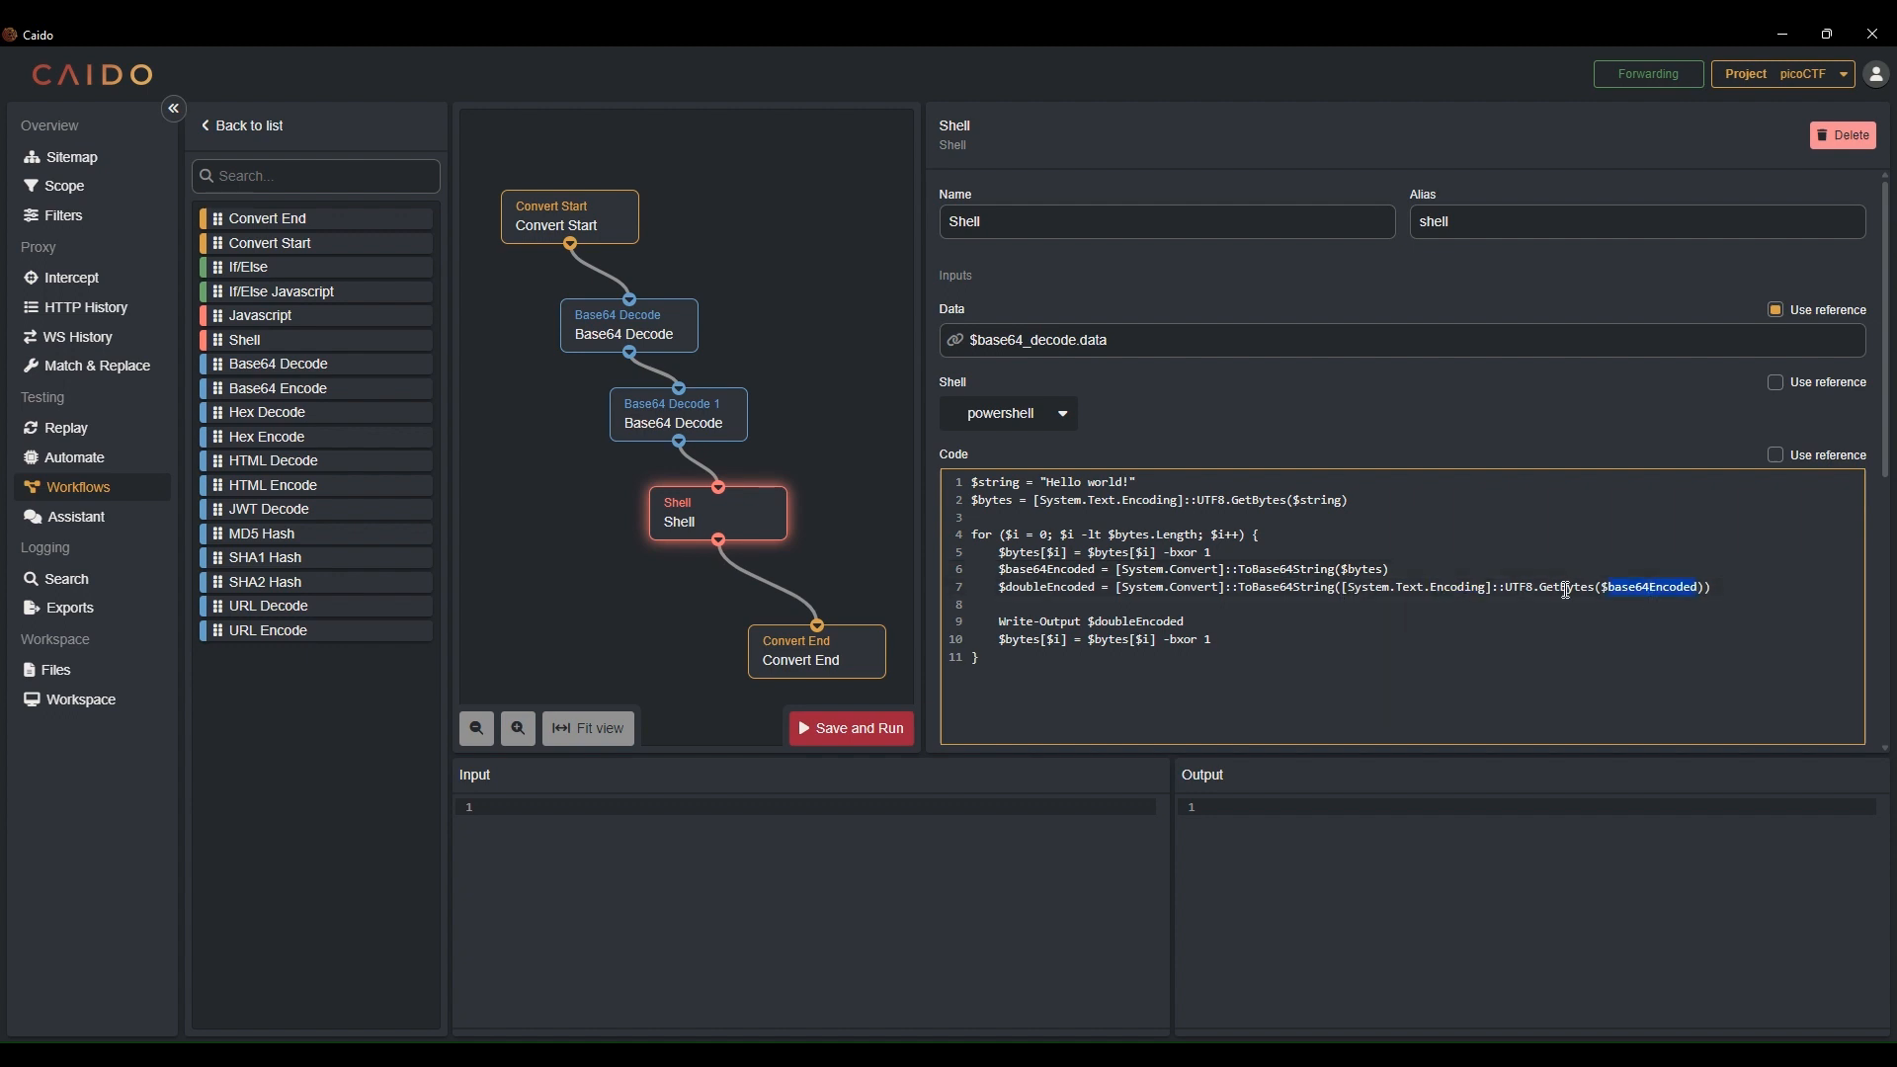
{"action": "left_click", "coordinate": [1183, 589]}
{"action": "left_click", "coordinate": [1224, 633]}
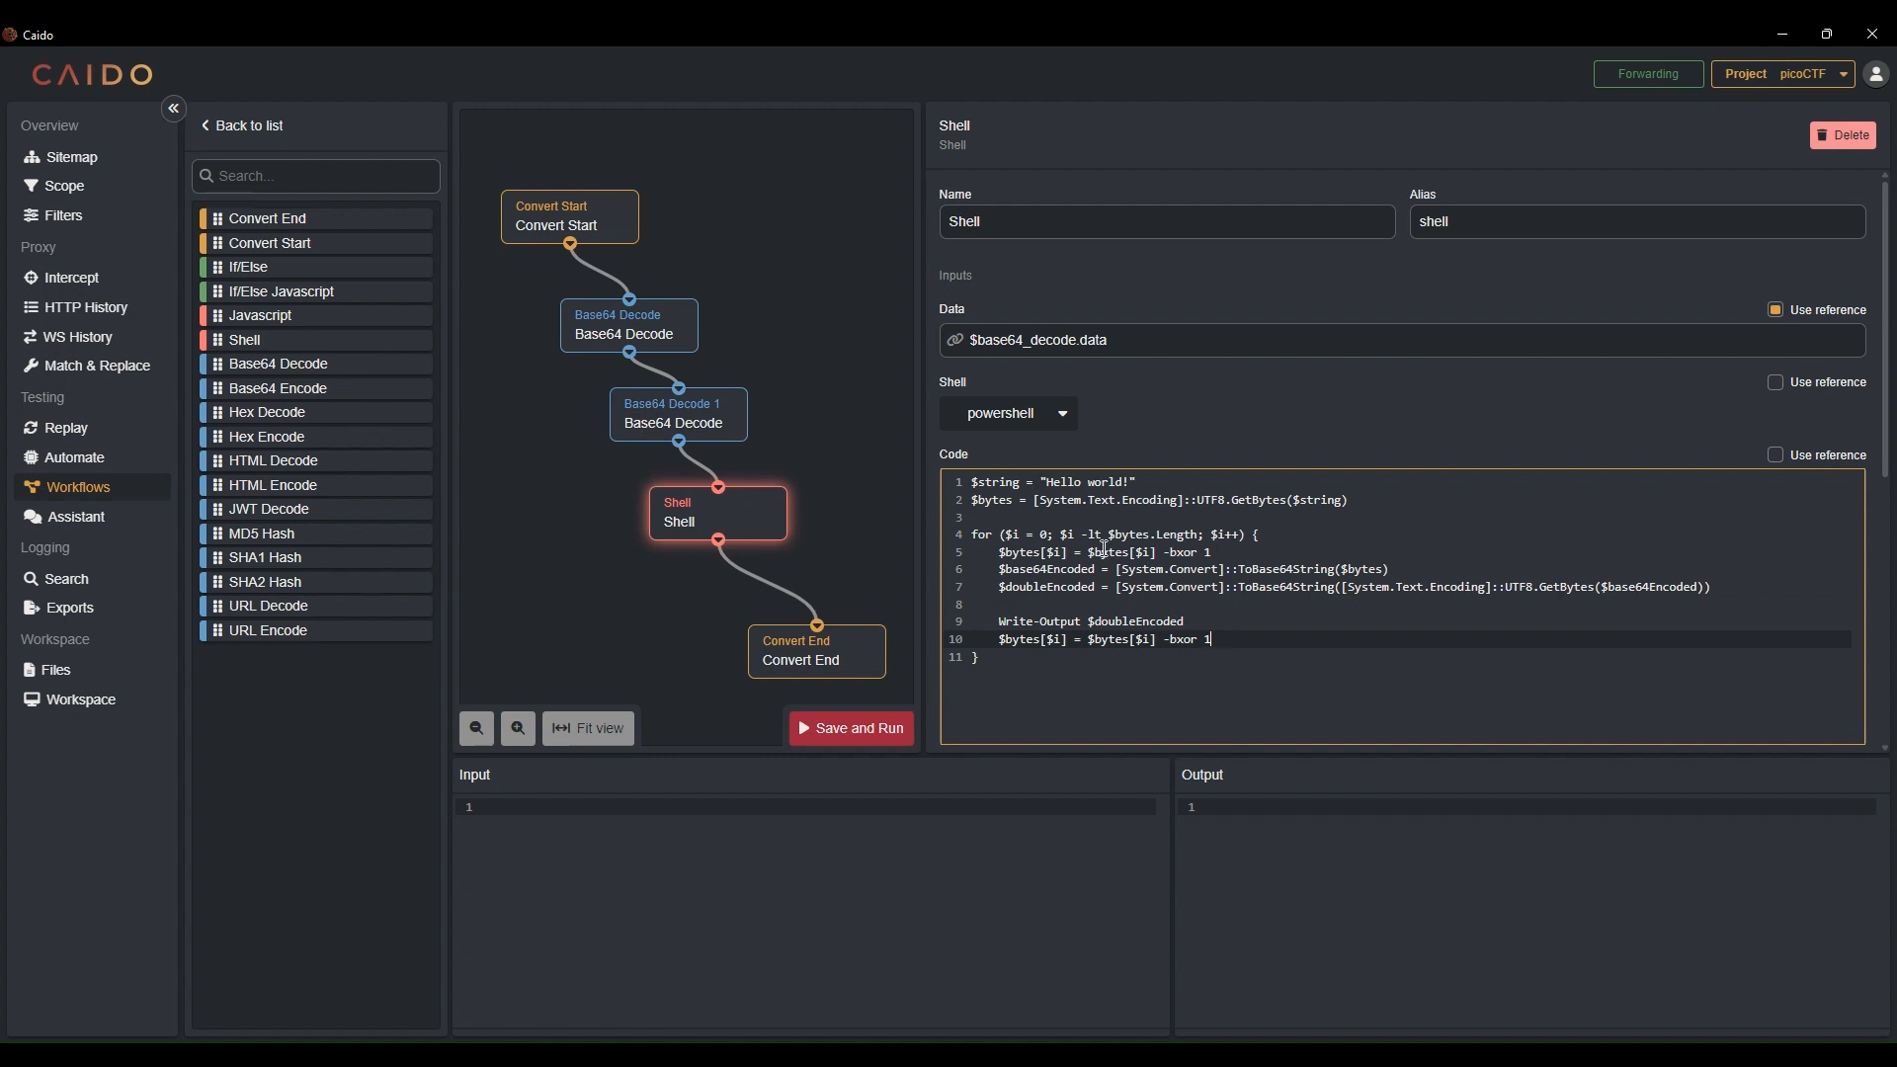
{"action": "left_click", "coordinate": [1123, 500]}
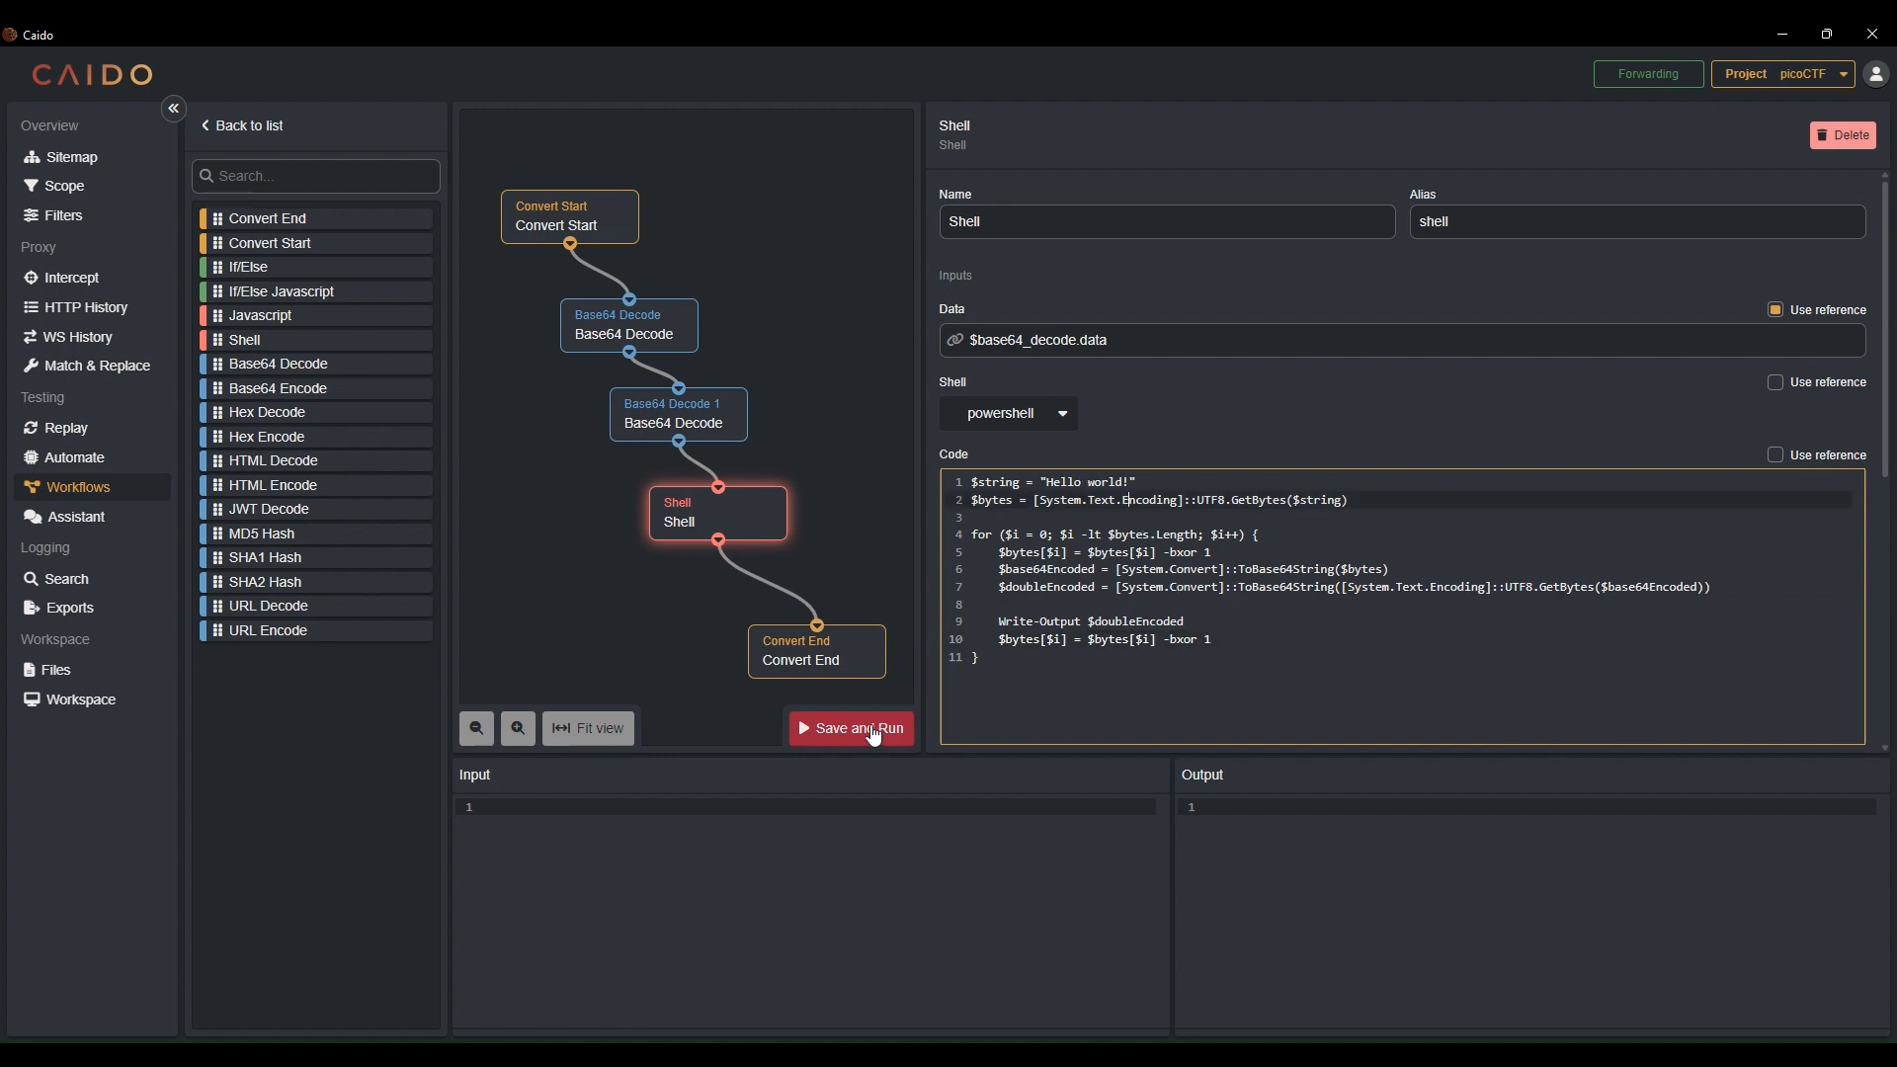
Delete the second Base64 Decode node and connect the first Base64 Decode node directly to the Shell node
{"action": "left_click", "coordinate": [688, 426]}
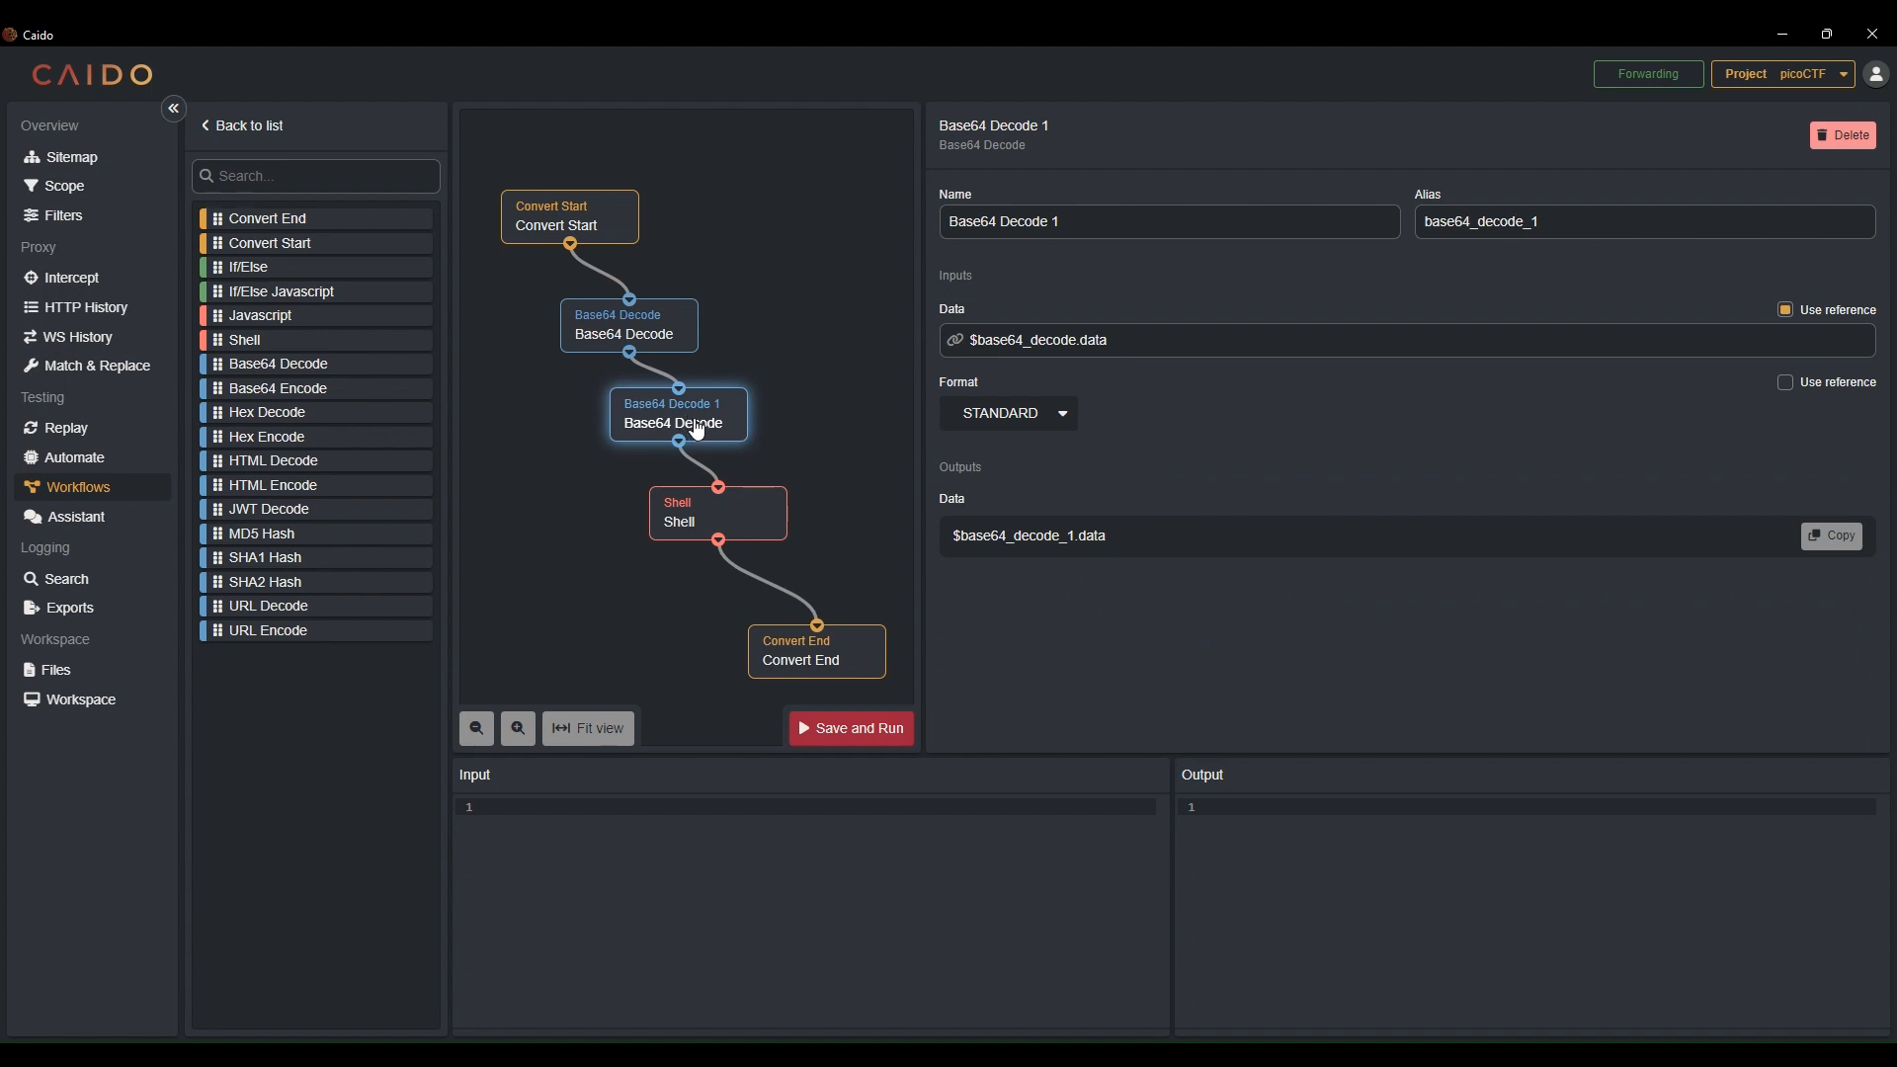
{"action": "left_click", "coordinate": [1842, 135]}
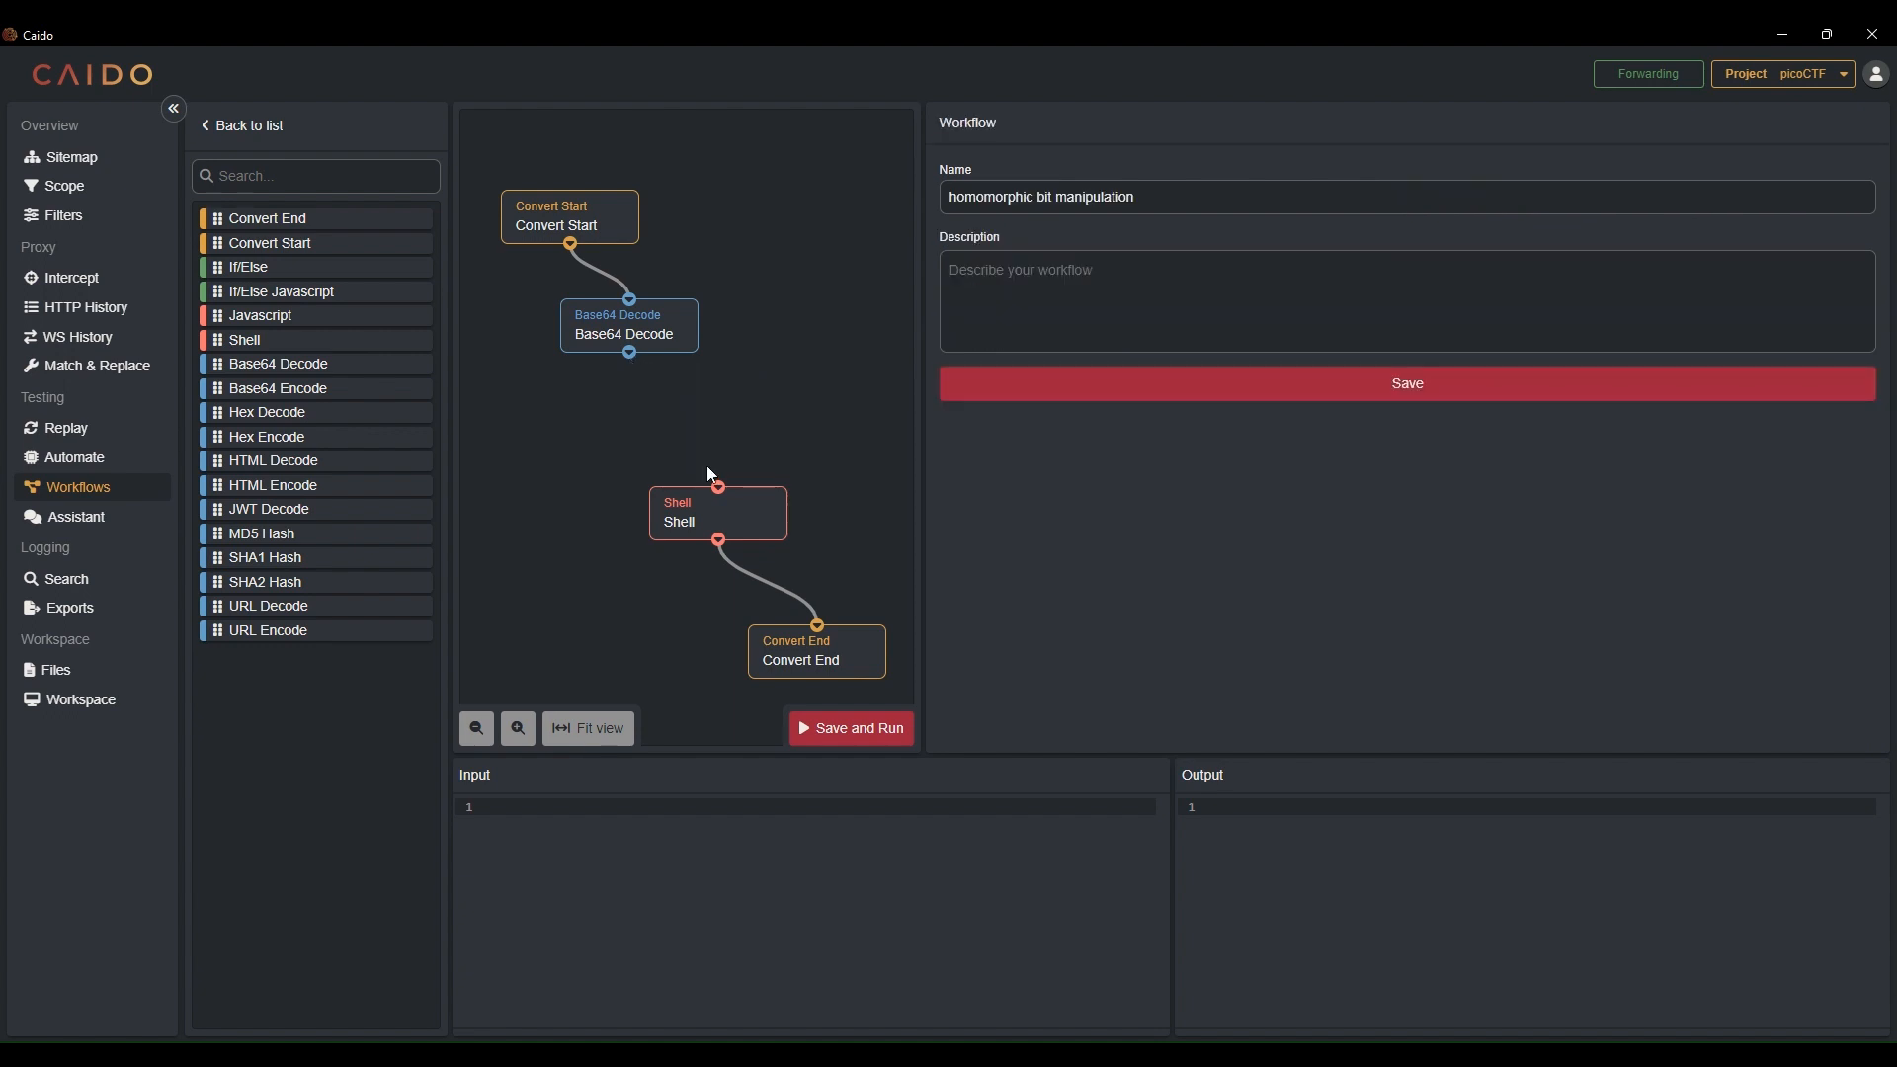
{"action": "left_click_drag", "start_coordinate": [629, 352], "coordinate": [729, 437]}
{"action": "left_click_drag", "start_coordinate": [800, 649], "coordinate": [731, 580]}
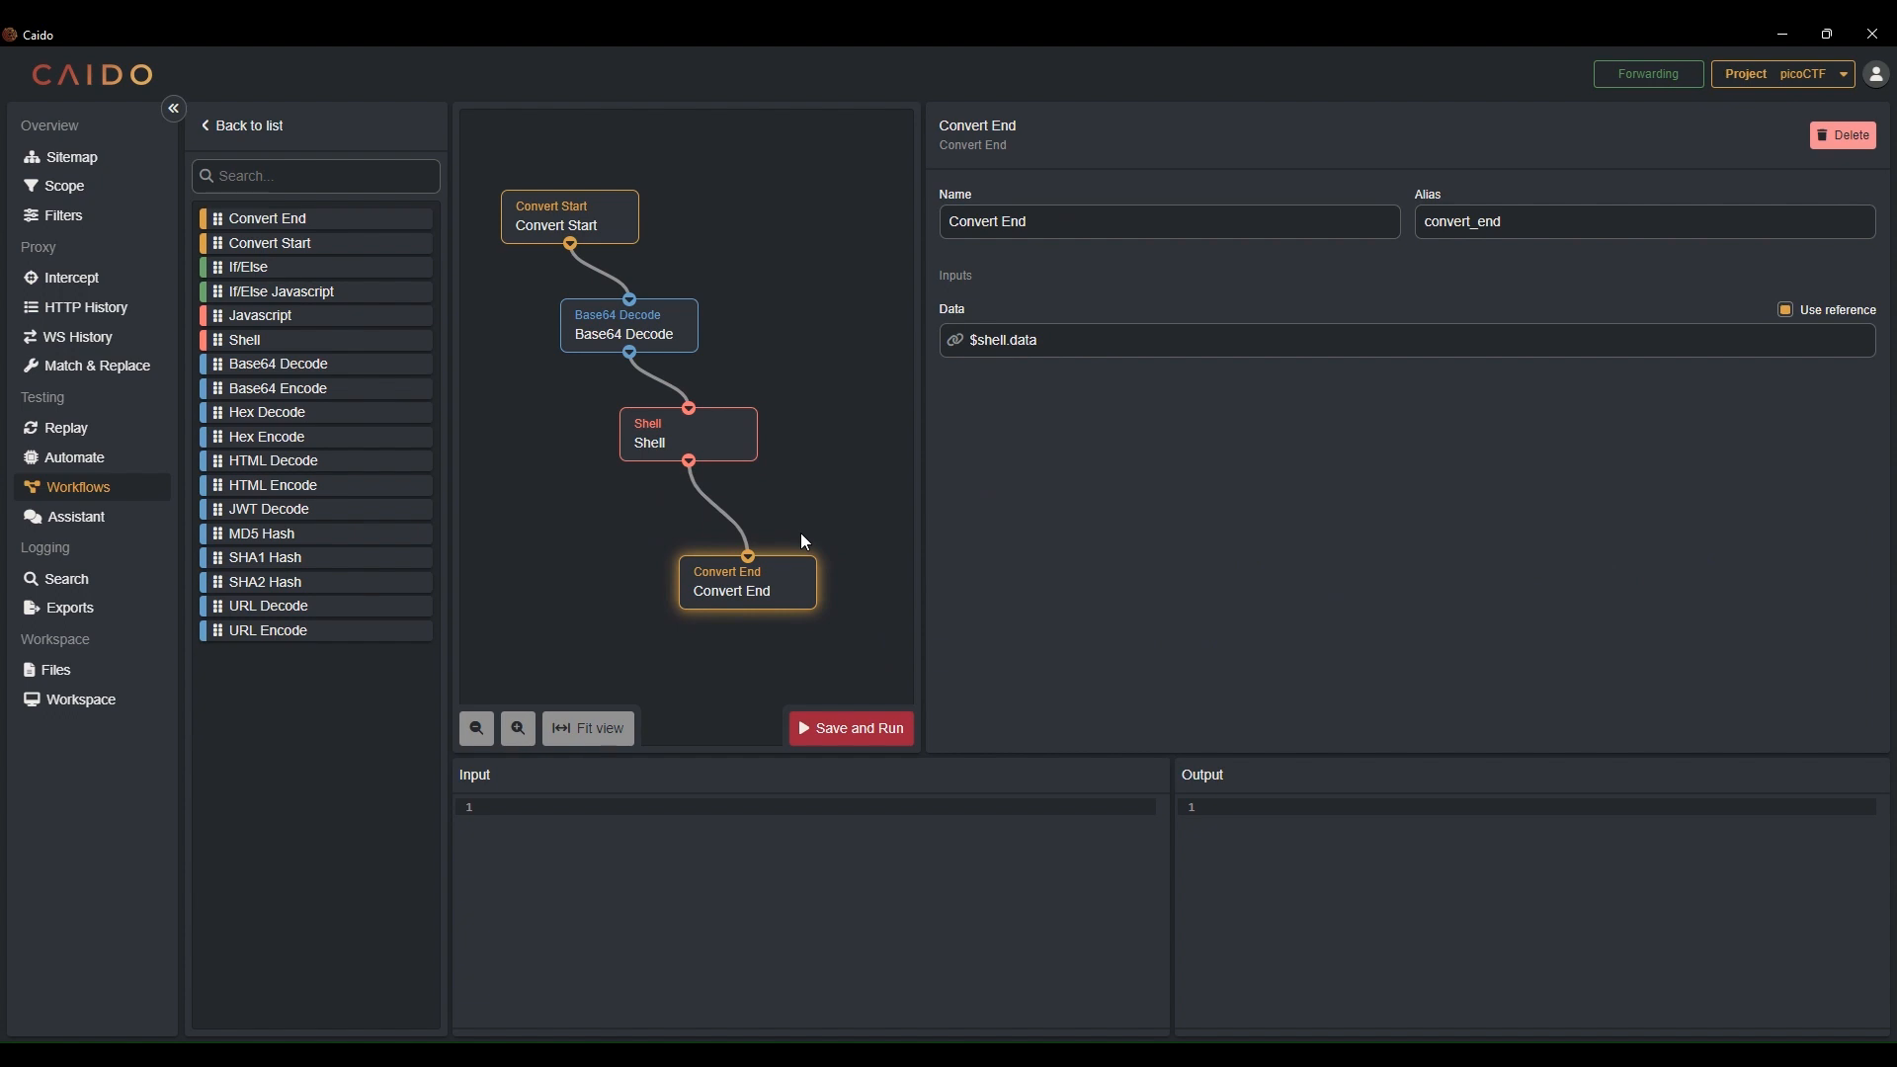
{"action": "left_click", "coordinate": [721, 444]}
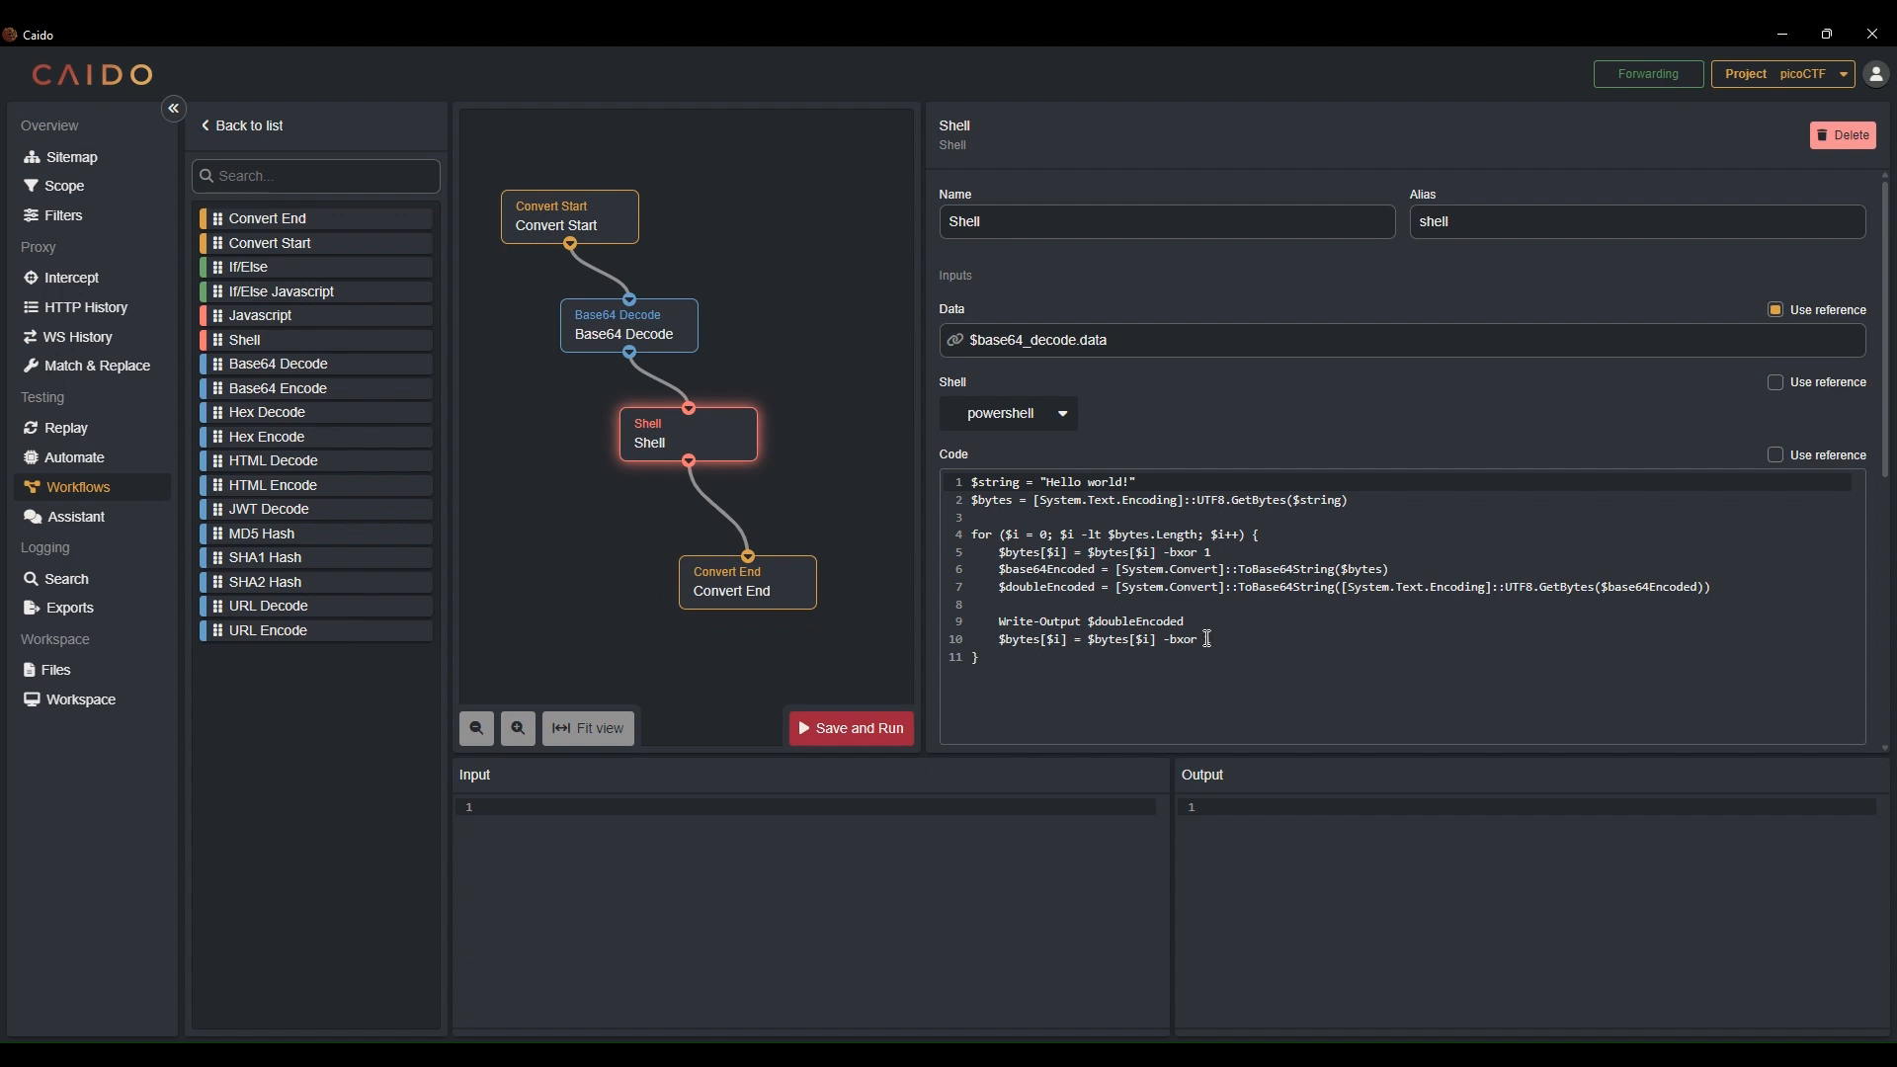
{"action": "left_click", "coordinate": [677, 348]}
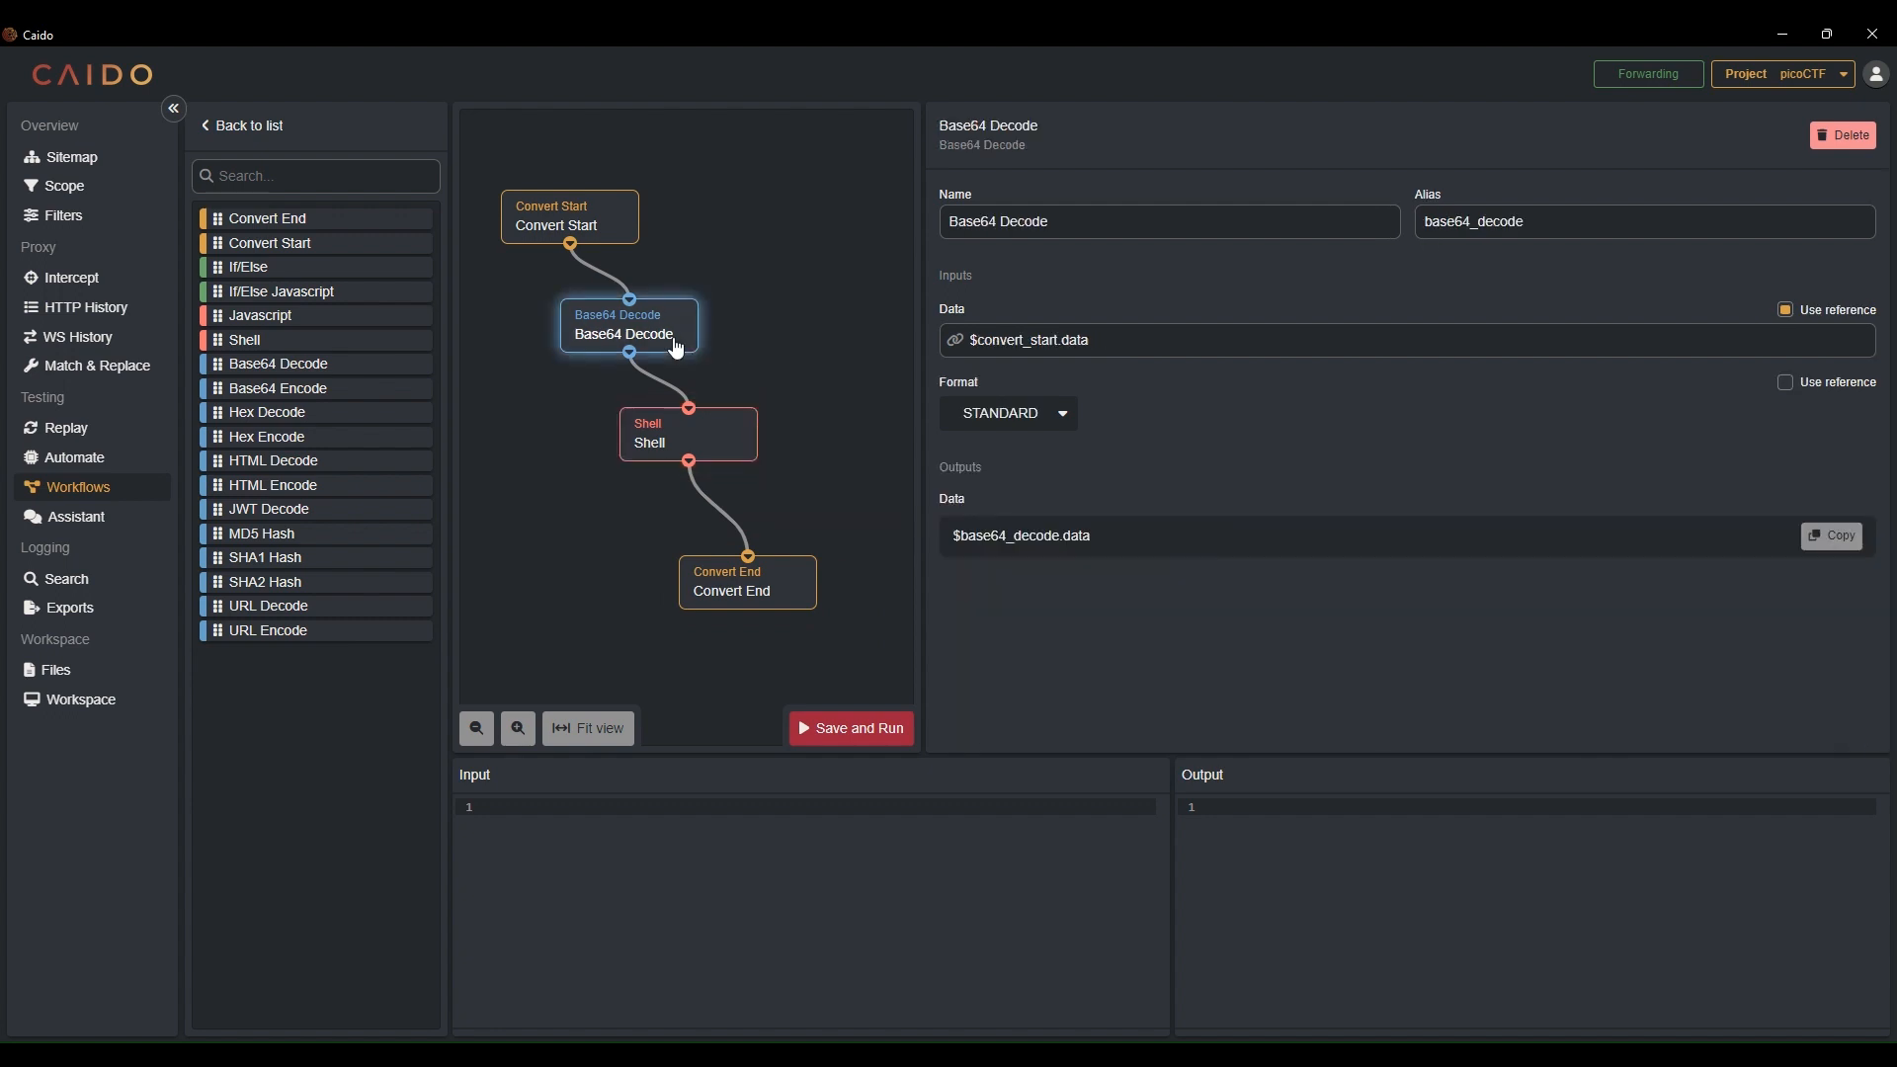
Copy [System.Convert] from the Shell node's script and save and run the workflow
{"action": "left_click", "coordinate": [731, 452]}
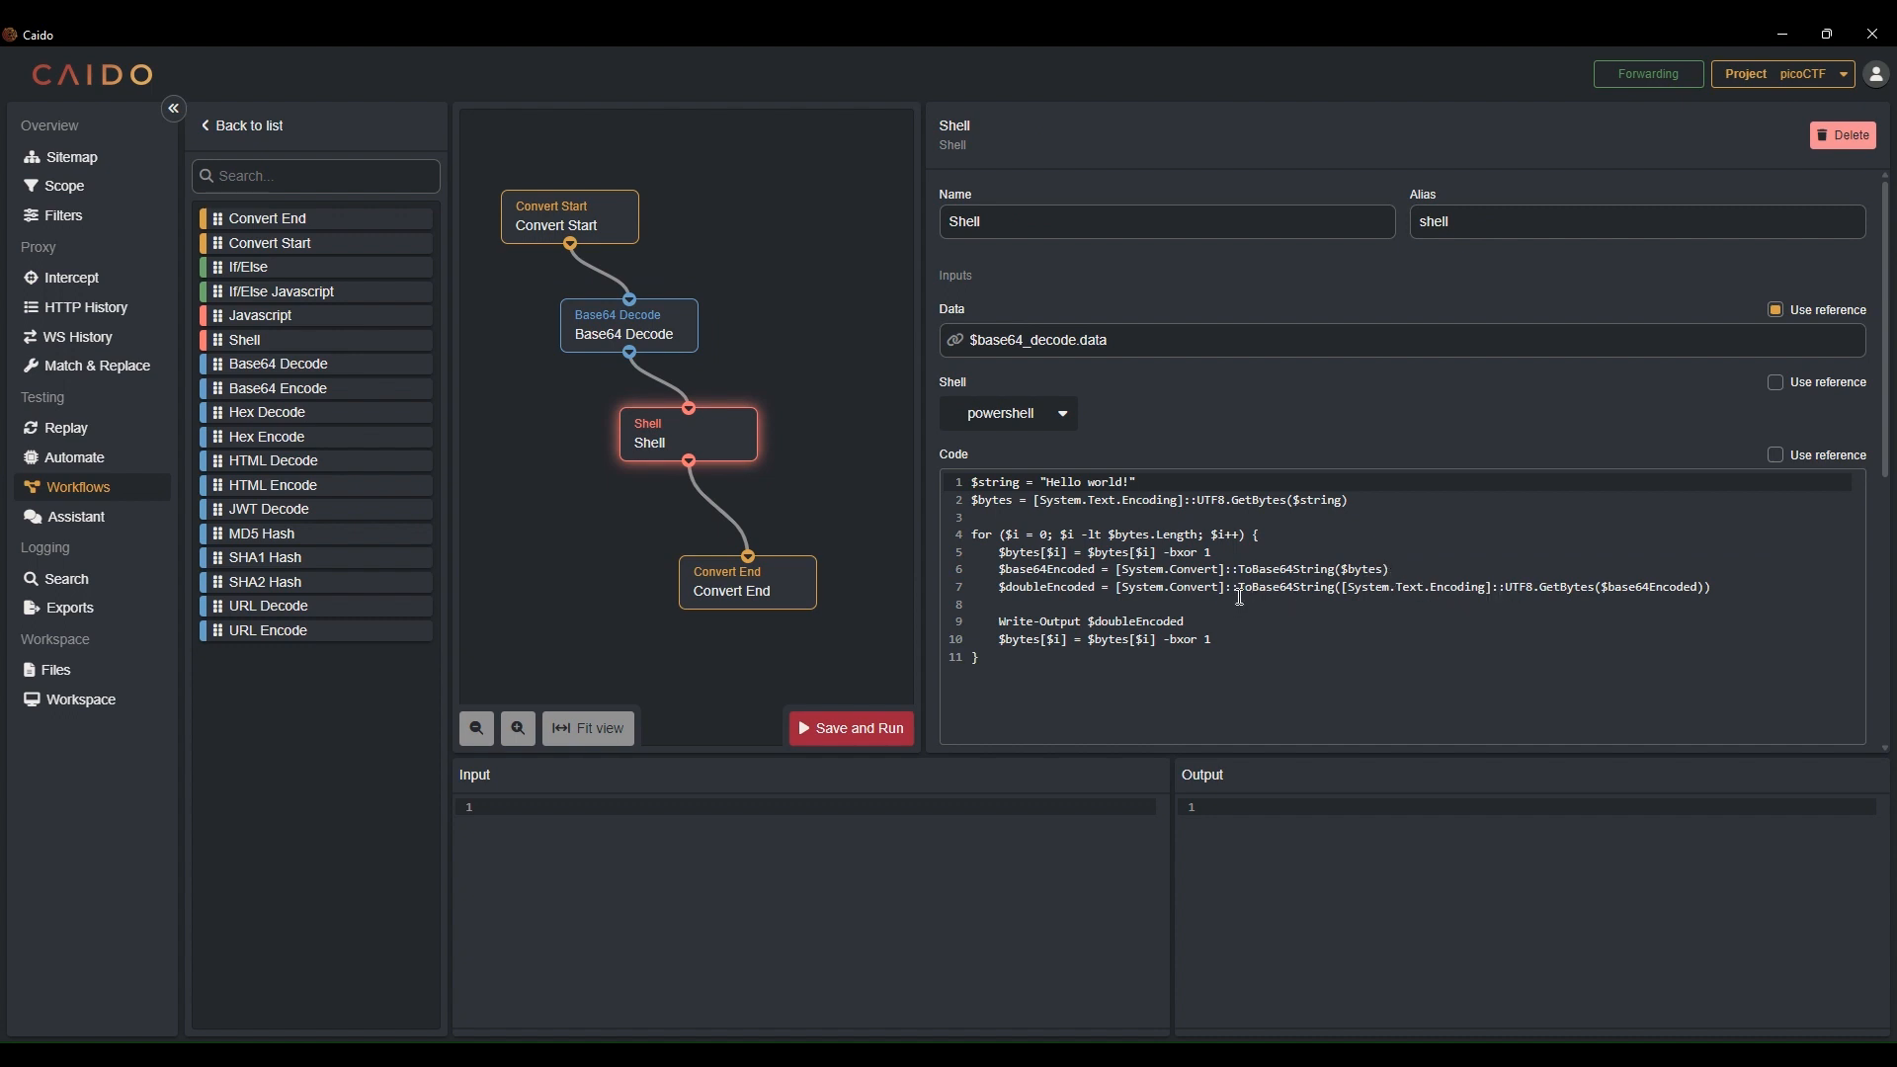
{"action": "left_click_drag", "start_coordinate": [1238, 589], "coordinate": [1256, 589]}
{"action": "left_click_drag", "start_coordinate": [1118, 590], "coordinate": [1237, 594]}
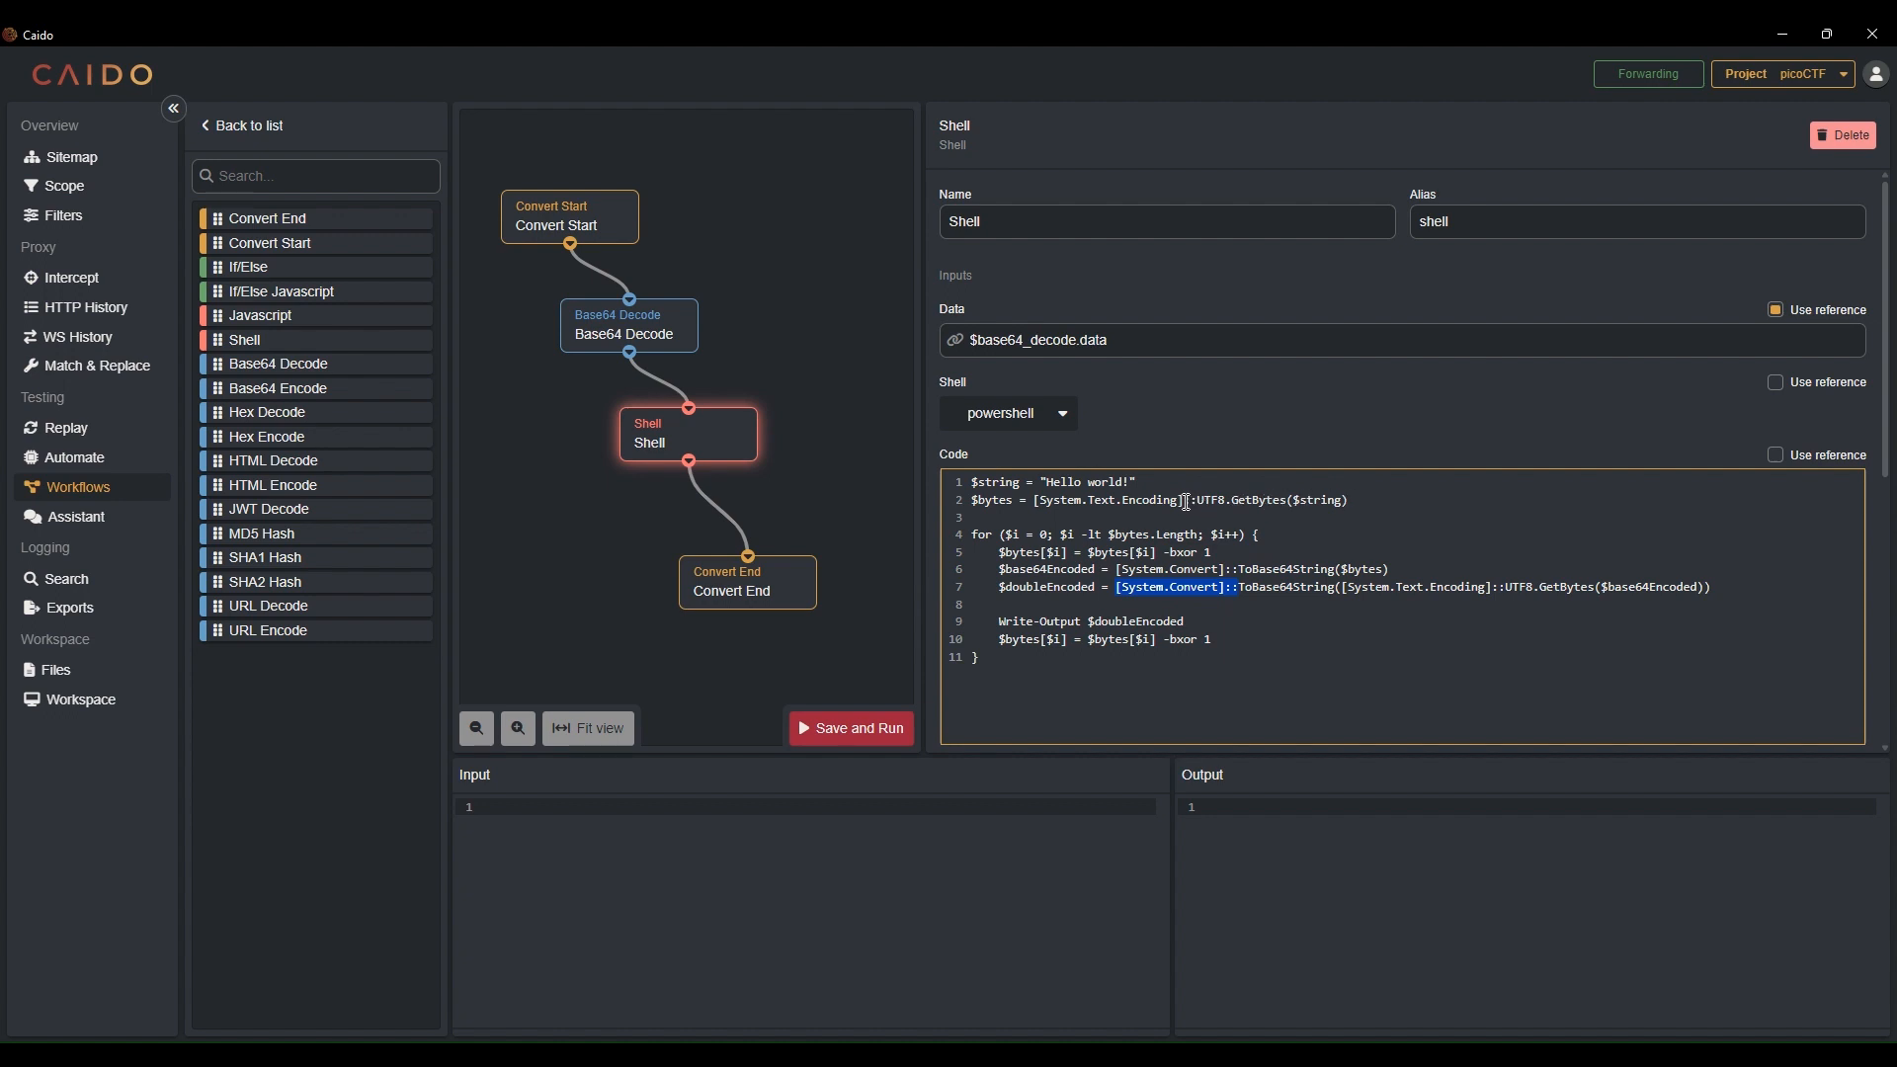
{"action": "left_click_drag", "start_coordinate": [1186, 502], "coordinate": [1067, 502]}
{"action": "left_click", "coordinate": [1066, 502]}
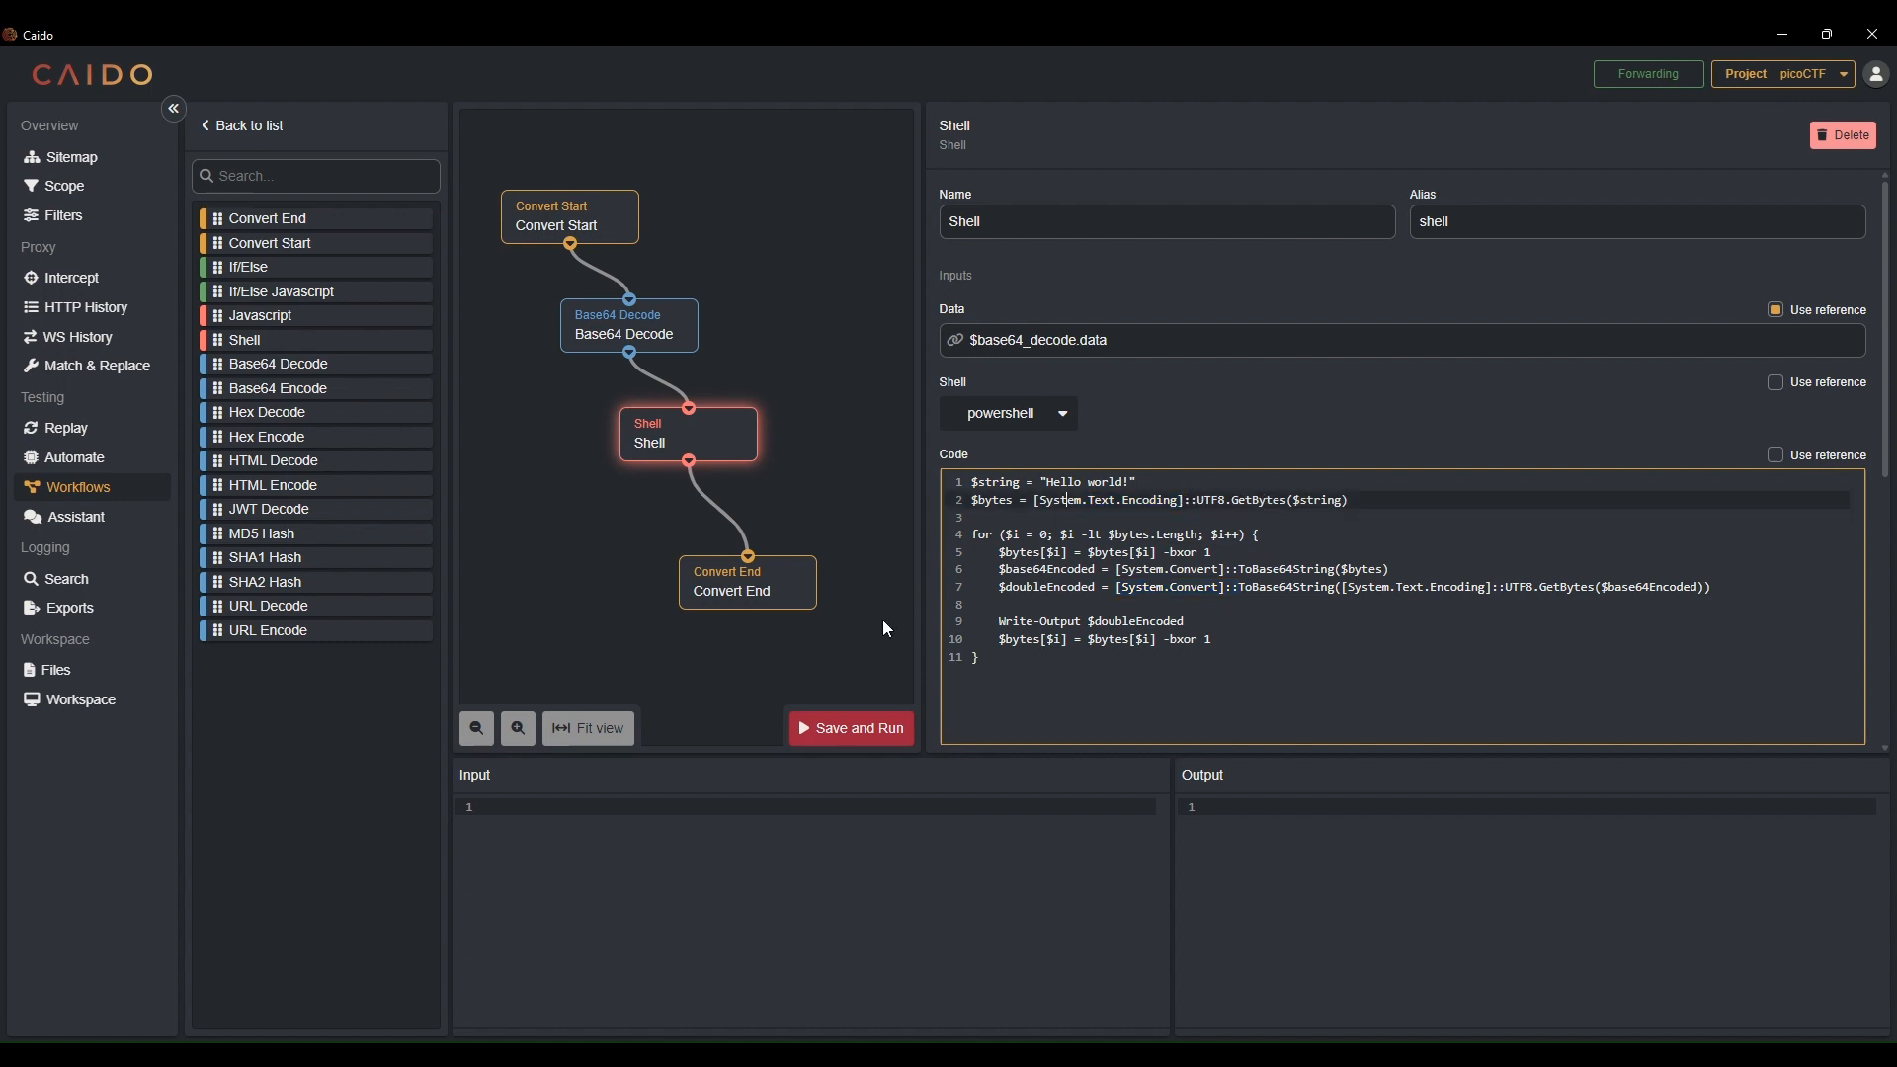
{"action": "left_click", "coordinate": [869, 731]}
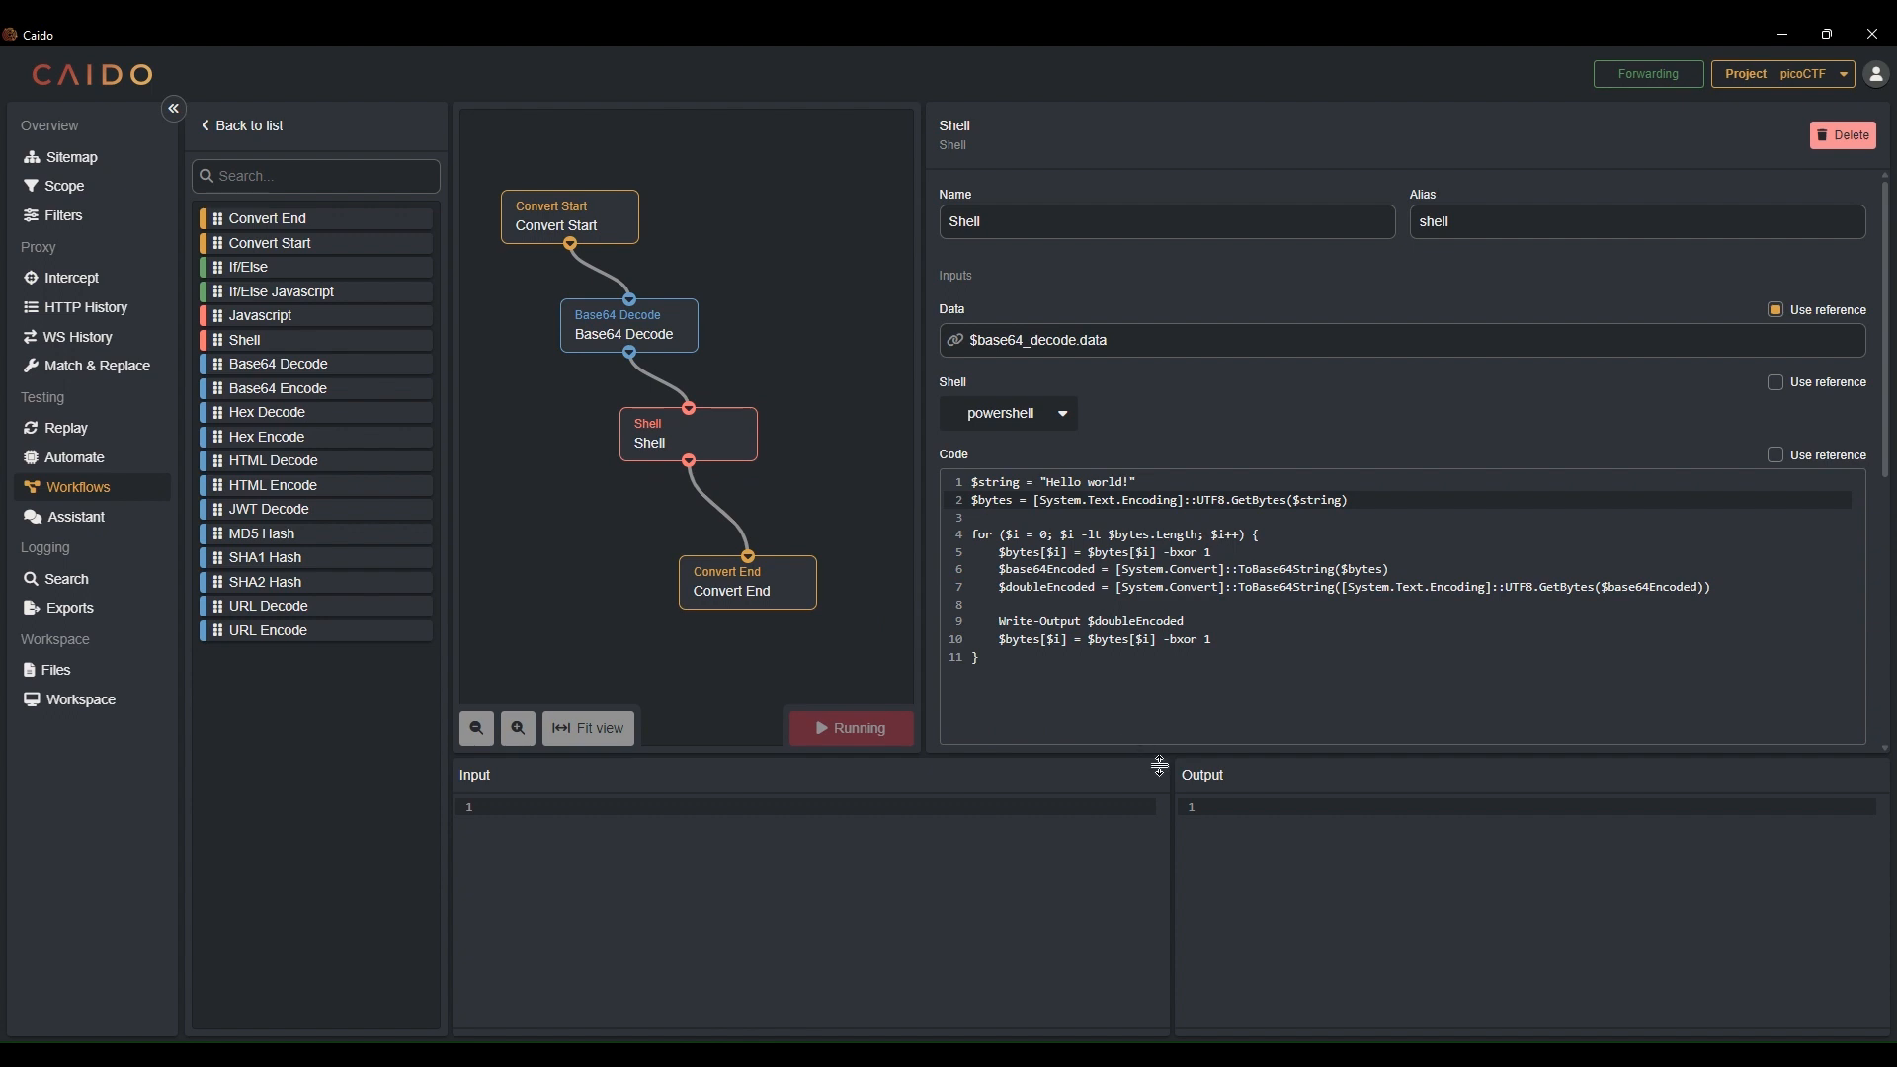
Change the $bytes line to use [System.Convert]::FromBase64String($string) instead of the UTF8 GetBytes call
{"action": "left_click", "coordinate": [1197, 519]}
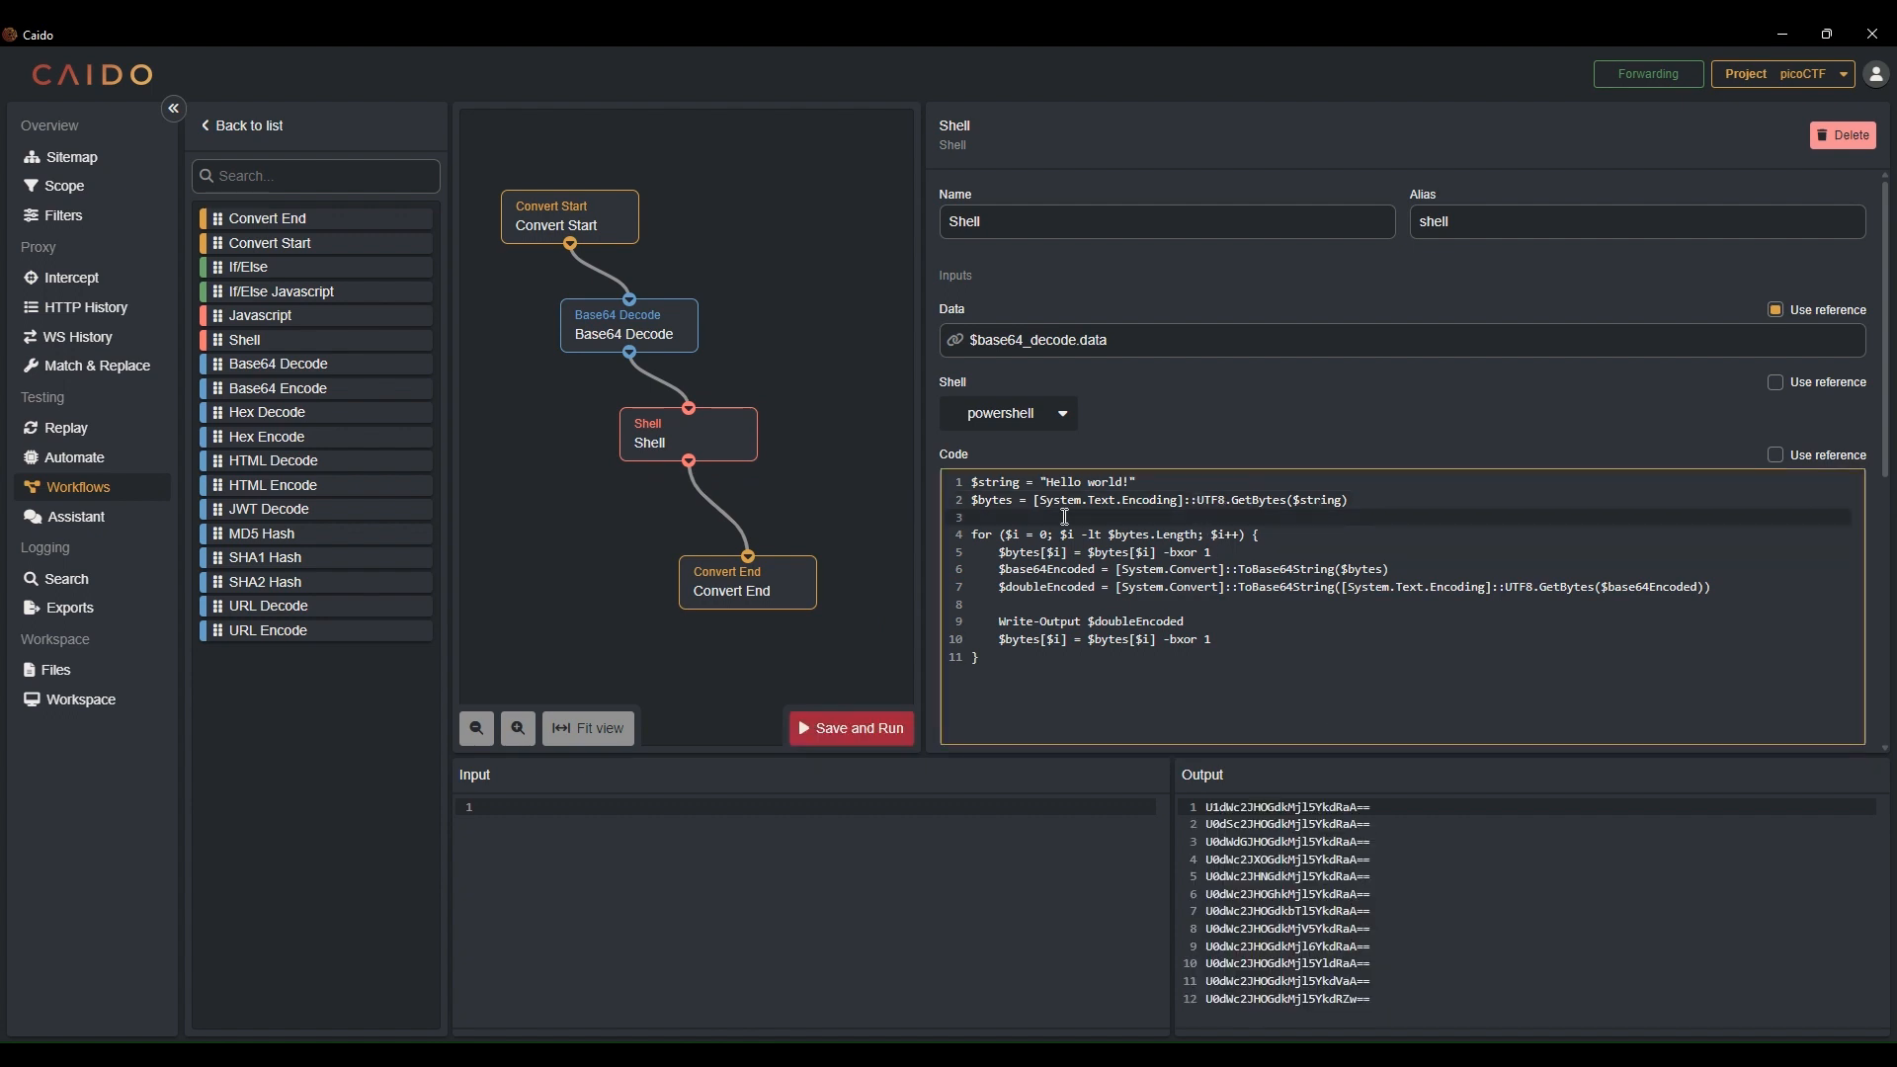
{"action": "left_click", "coordinate": [1032, 500]}
{"action": "type", "text": "[System.Convert]::"}
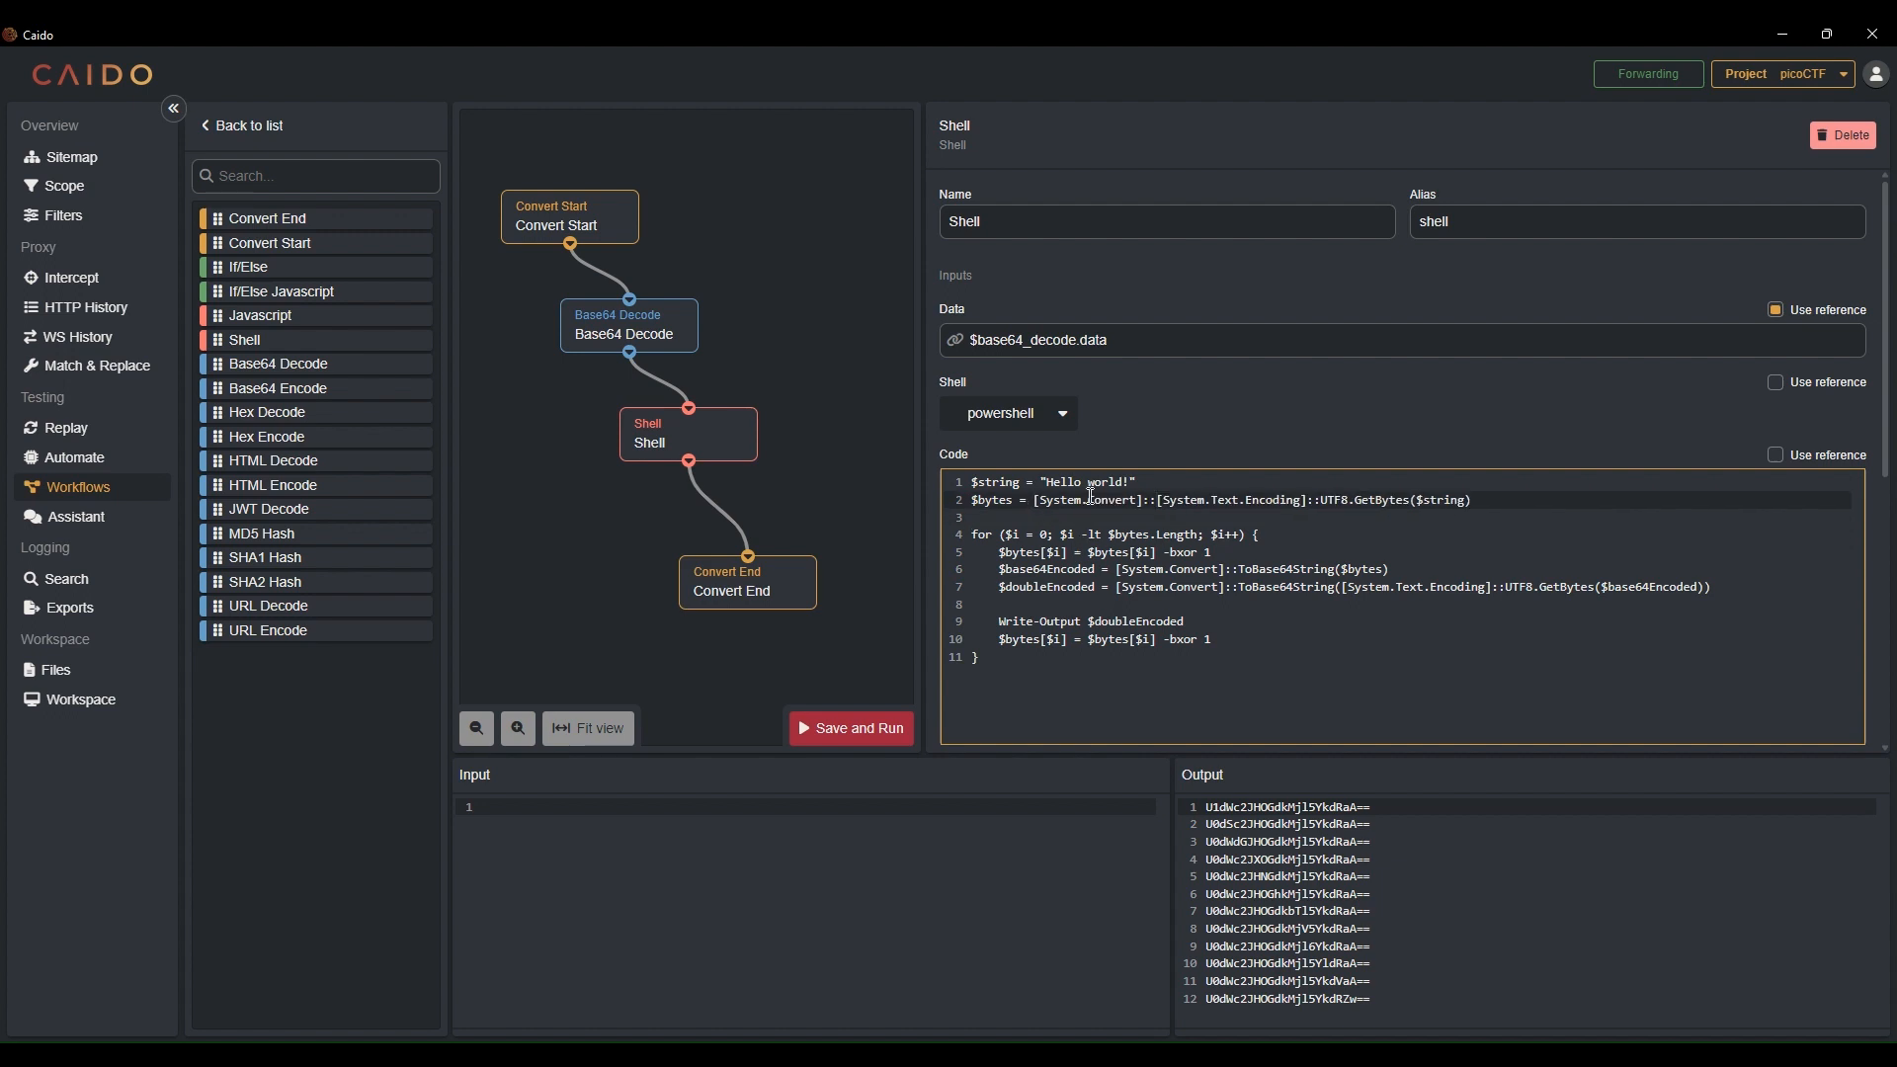
{"action": "left_click", "coordinate": [1319, 501], "text": "shift"}
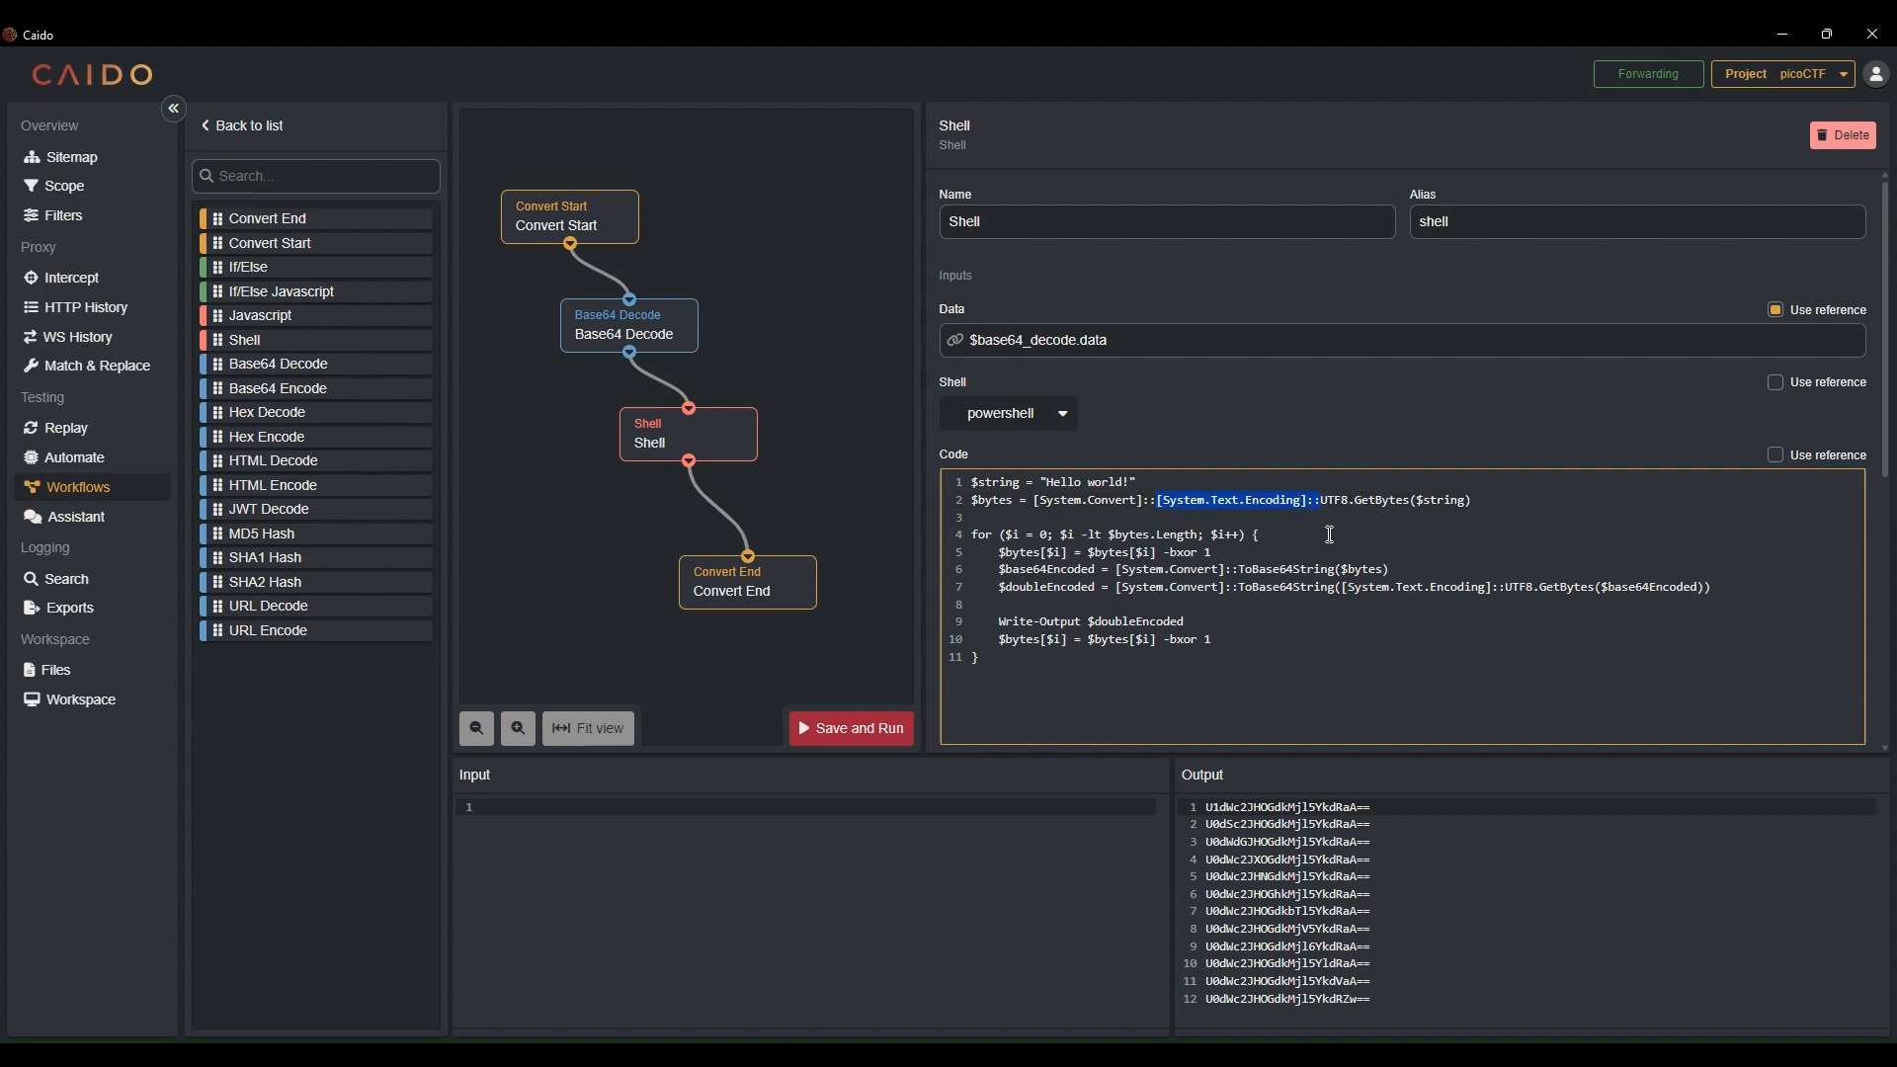
{"action": "key", "text": "BackSpace"}
{"action": "type", "text": "FromBase"}
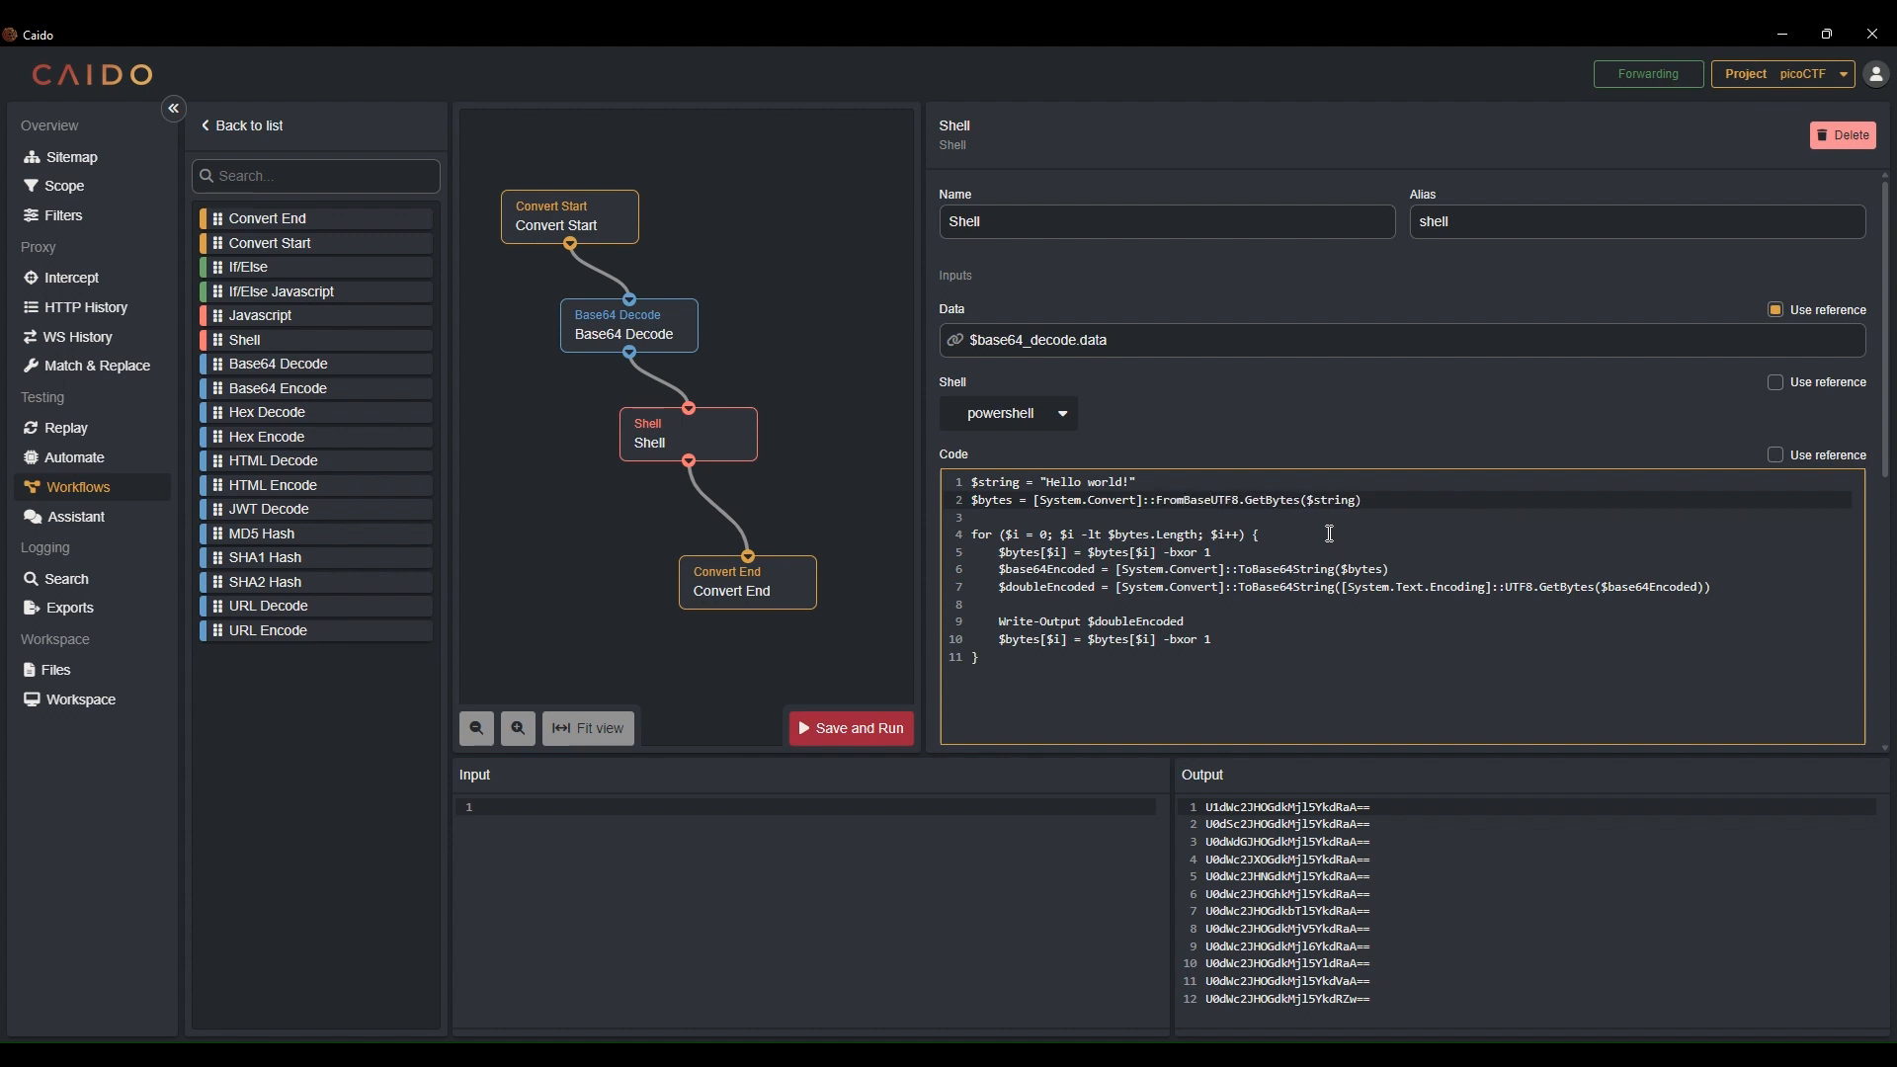
{"action": "type", "text": "64String"}
{"action": "key", "text": "Delete"}
{"action": "key", "text": "Delete"}
{"action": "key", "text": "Delete"}
{"action": "key", "text": "Delete"}
{"action": "key", "text": "Delete"}
{"action": "key", "text": "Delete"}
{"action": "key", "text": "Delete"}
{"action": "key", "text": "Delete"}
{"action": "key", "text": "Delete"}
{"action": "key", "text": "Delete"}
{"action": "key", "text": "Delete"}
{"action": "key", "text": "Delete"}
{"action": "key", "text": "Delete"}
{"action": "key", "text": "Delete"}
{"action": "type", "text": "("}
Set $string to $input instead of "Hello world!" and save and run the workflow
{"action": "left_click_drag", "start_coordinate": [1141, 481], "coordinate": [1039, 483]}
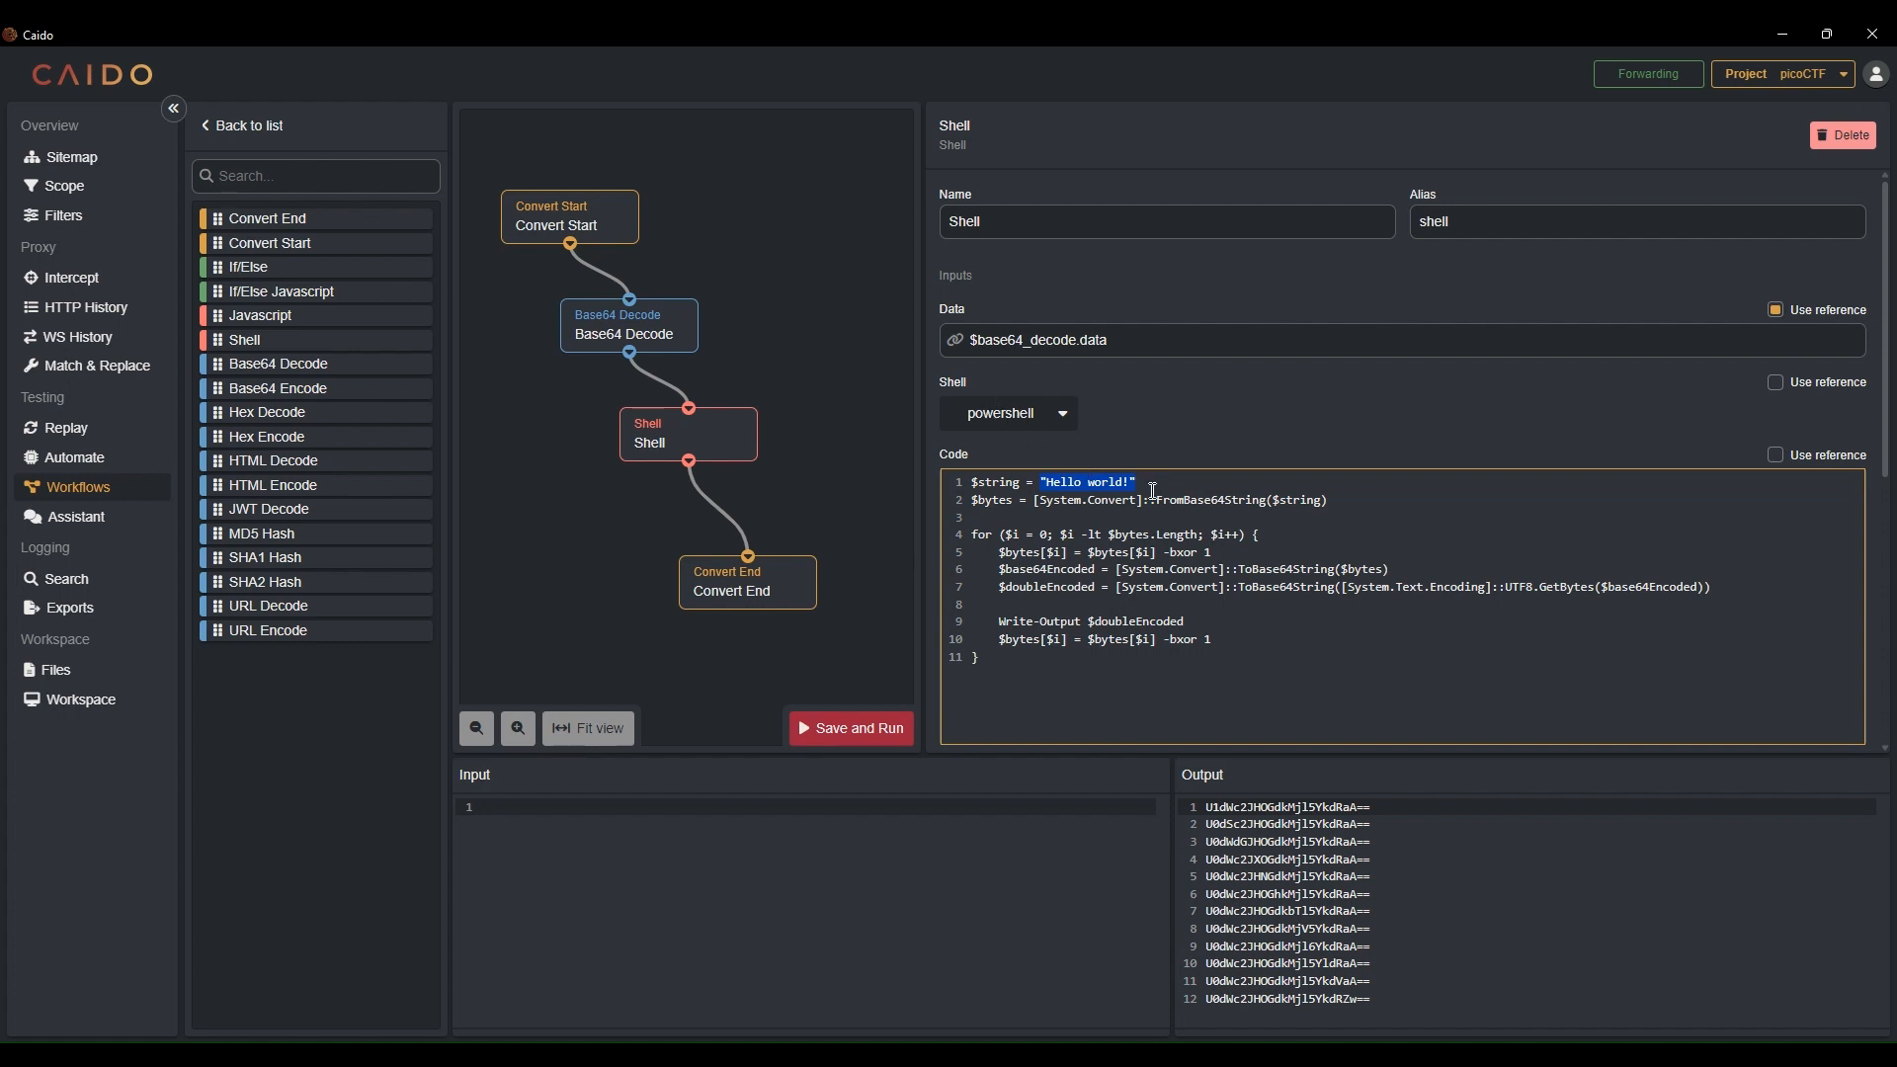
{"action": "type", "text": "$string = $i"}
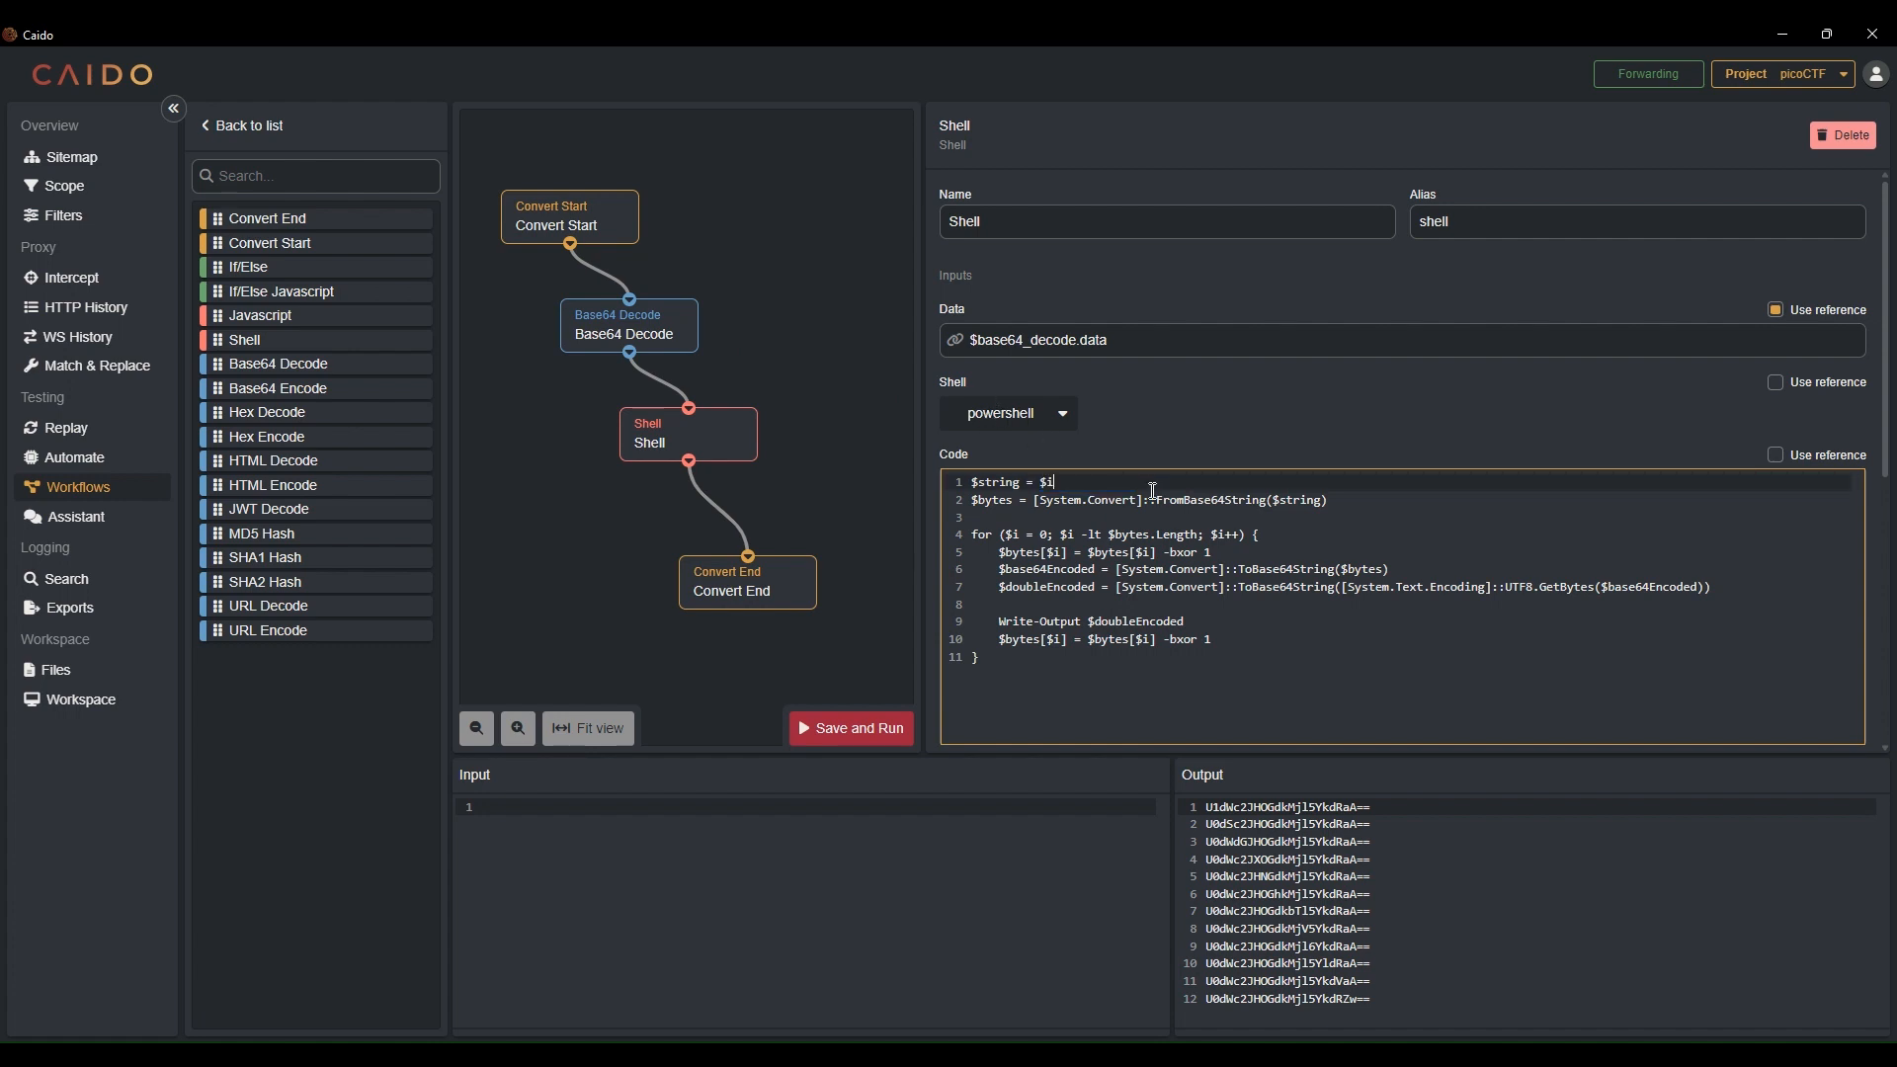
{"action": "type", "text": "nput"}
{"action": "double_click", "coordinate": [1053, 487]}
{"action": "left_click", "coordinate": [1095, 481]}
{"action": "left_click", "coordinate": [897, 729]}
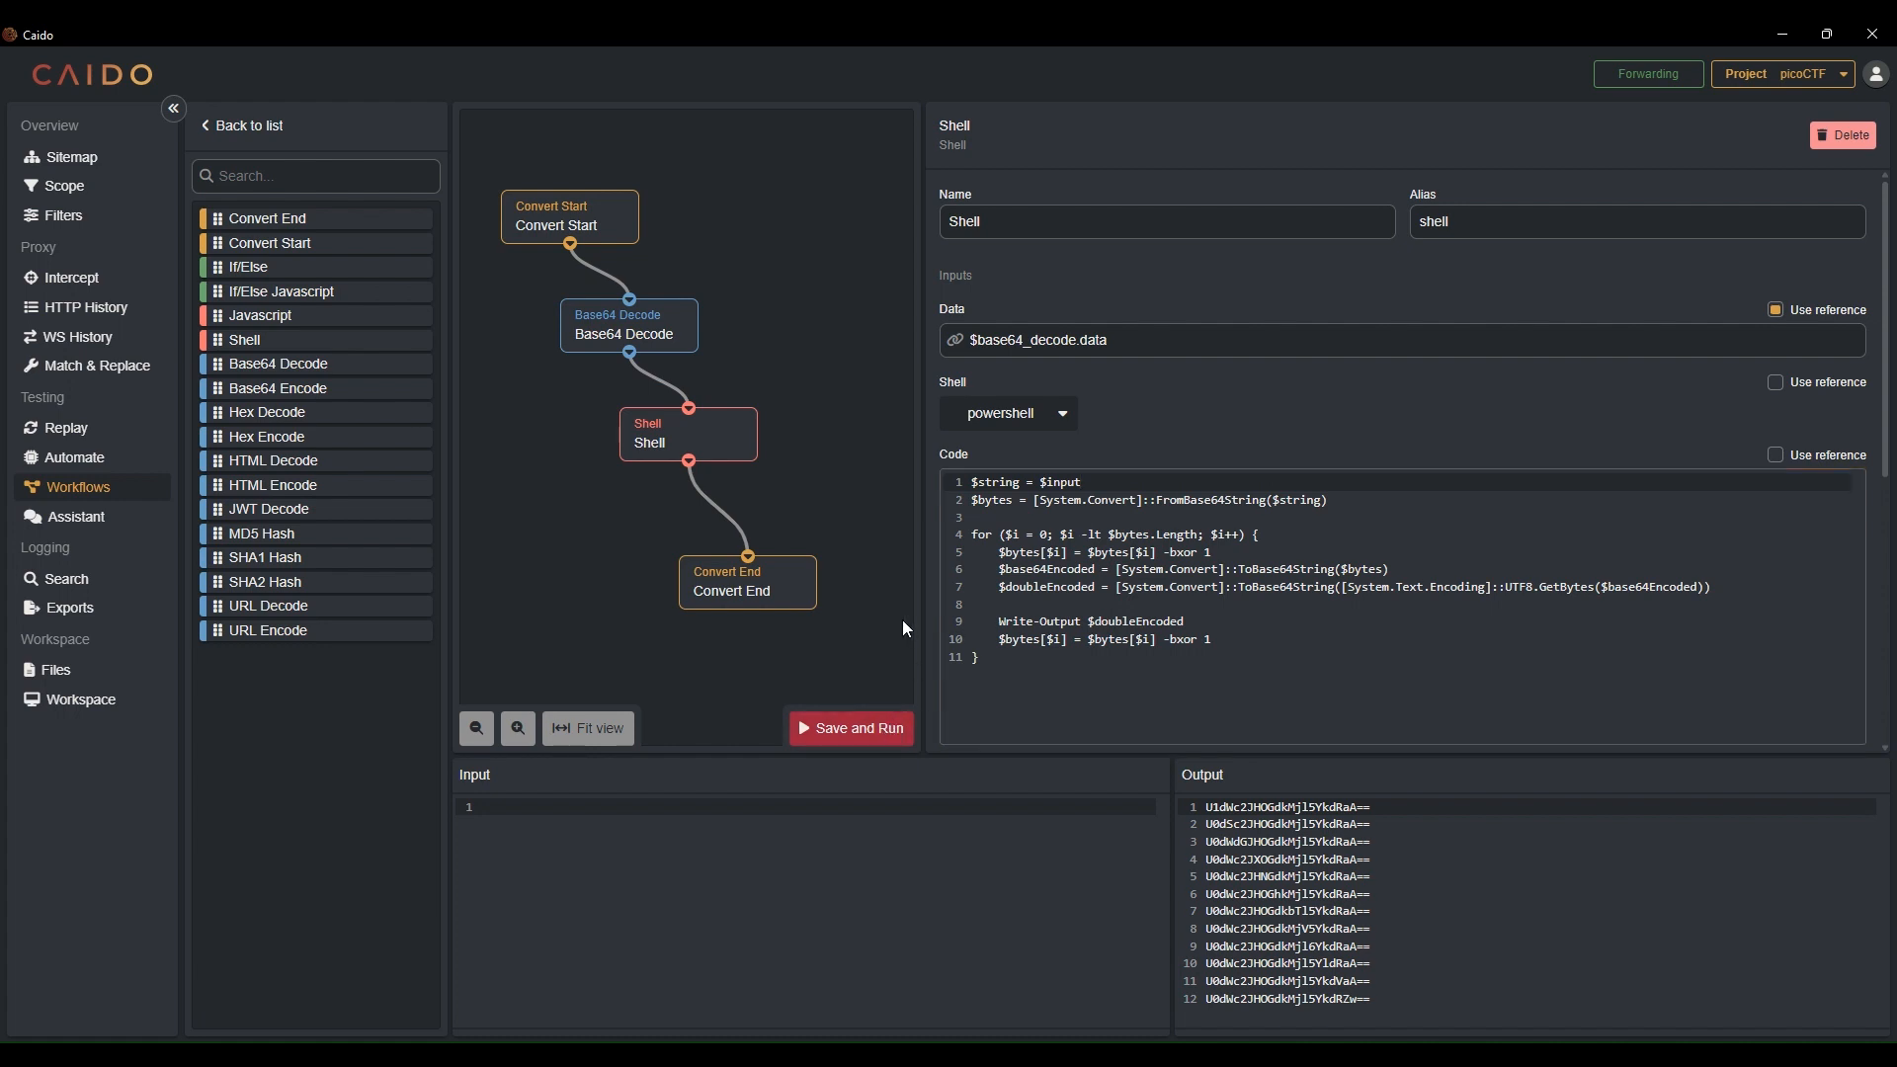
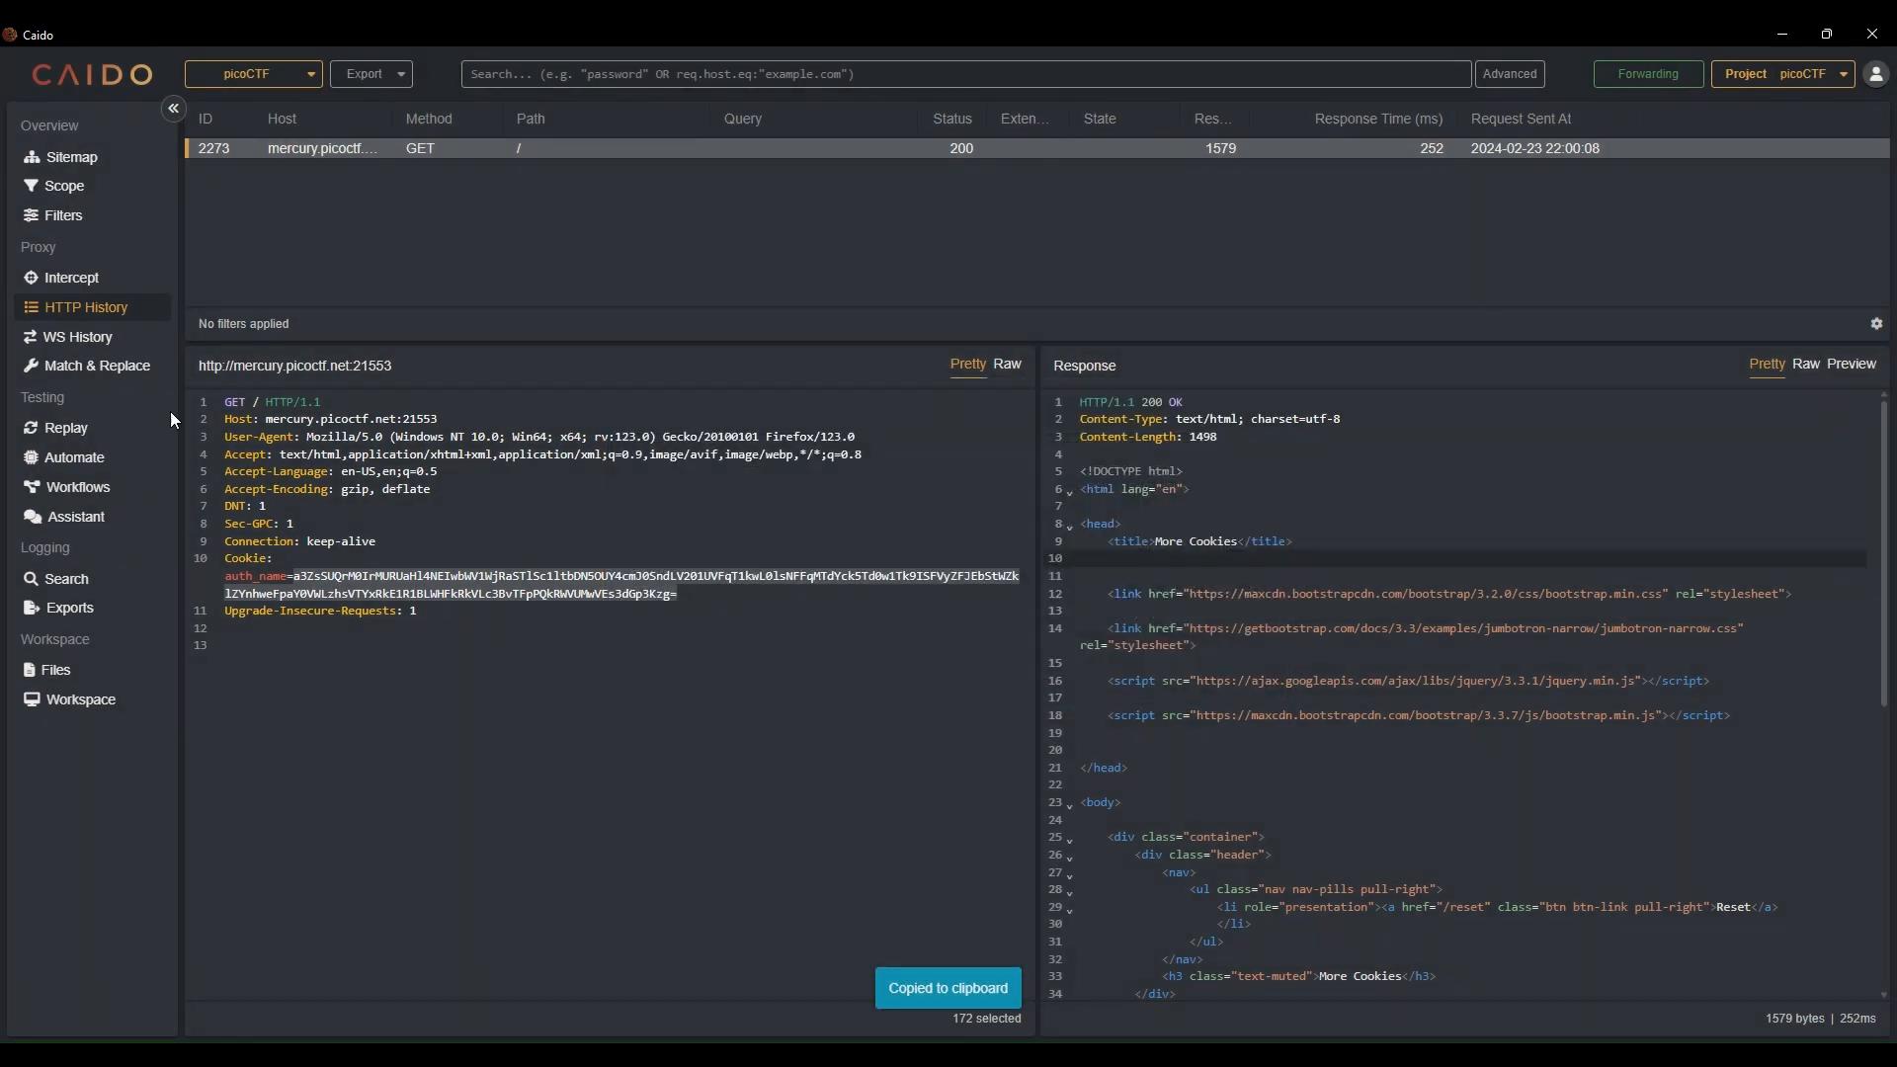
{"action": "right_click", "coordinate": [460, 514]}
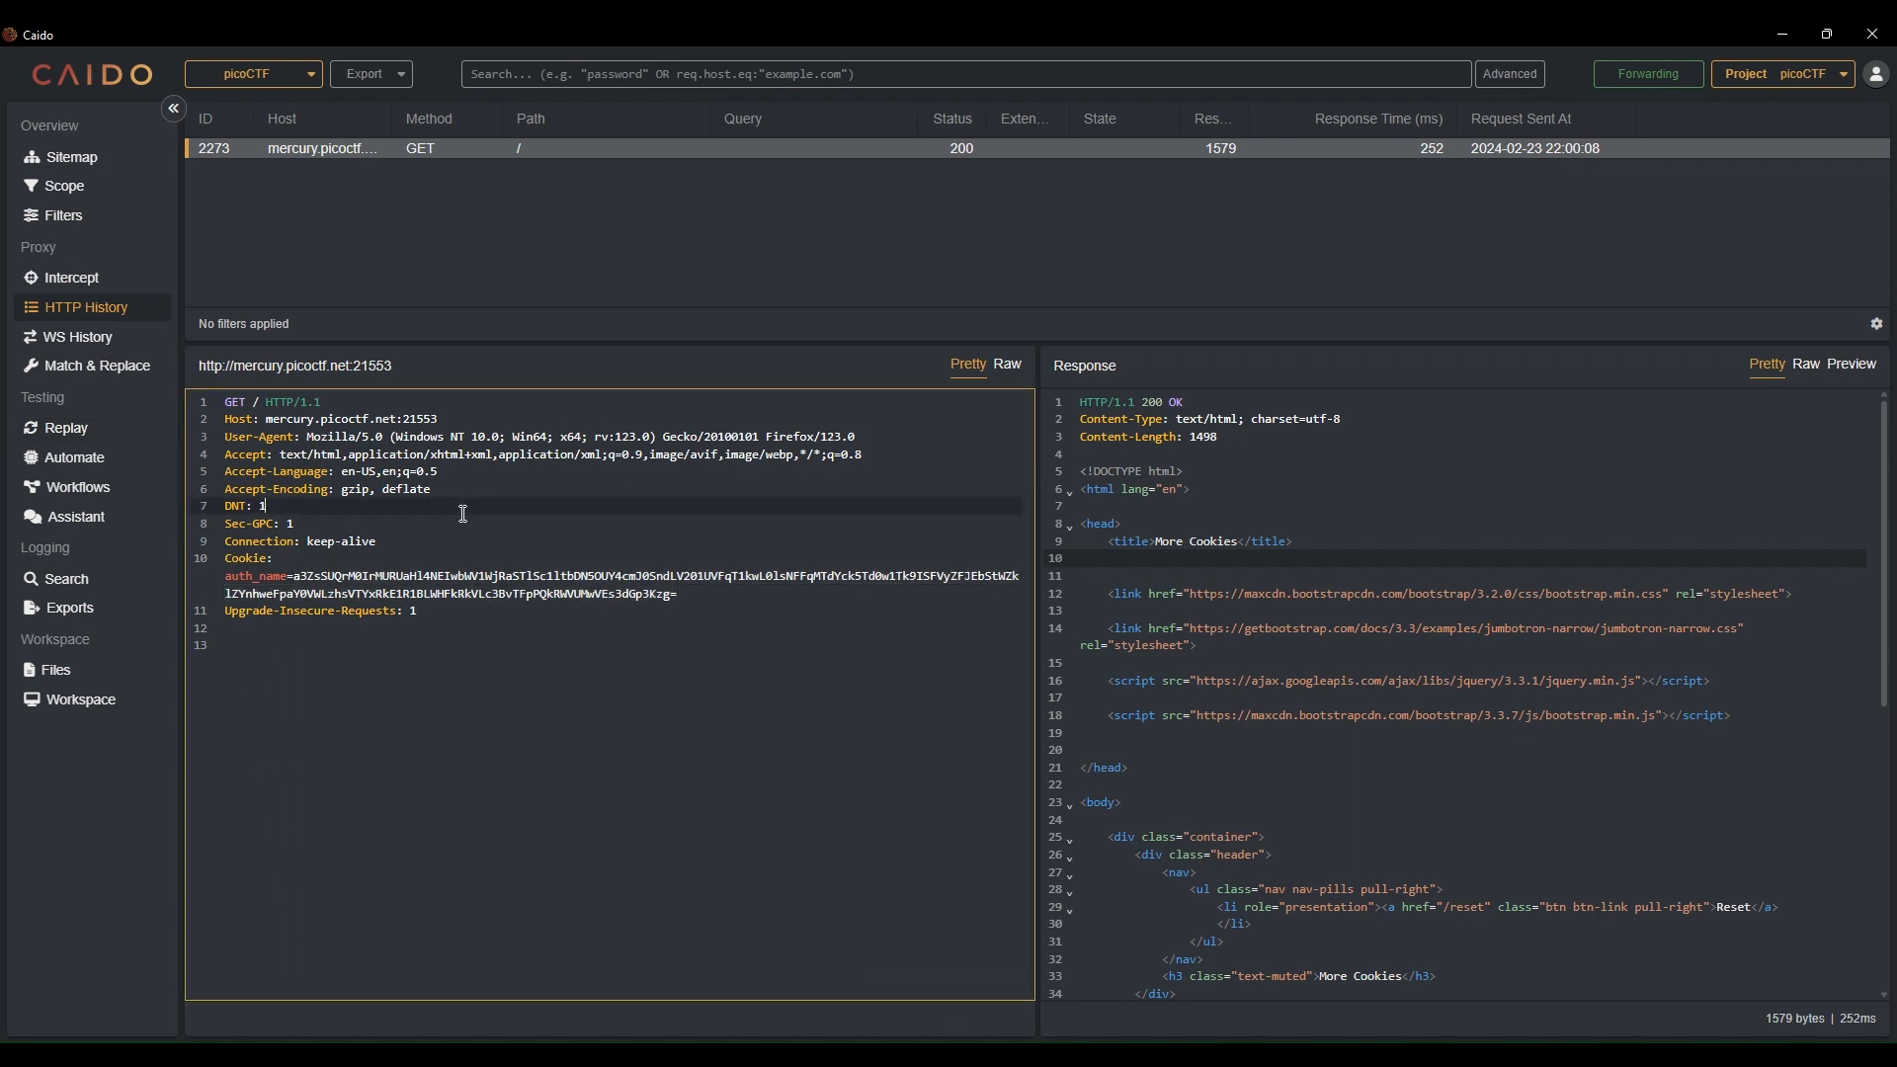
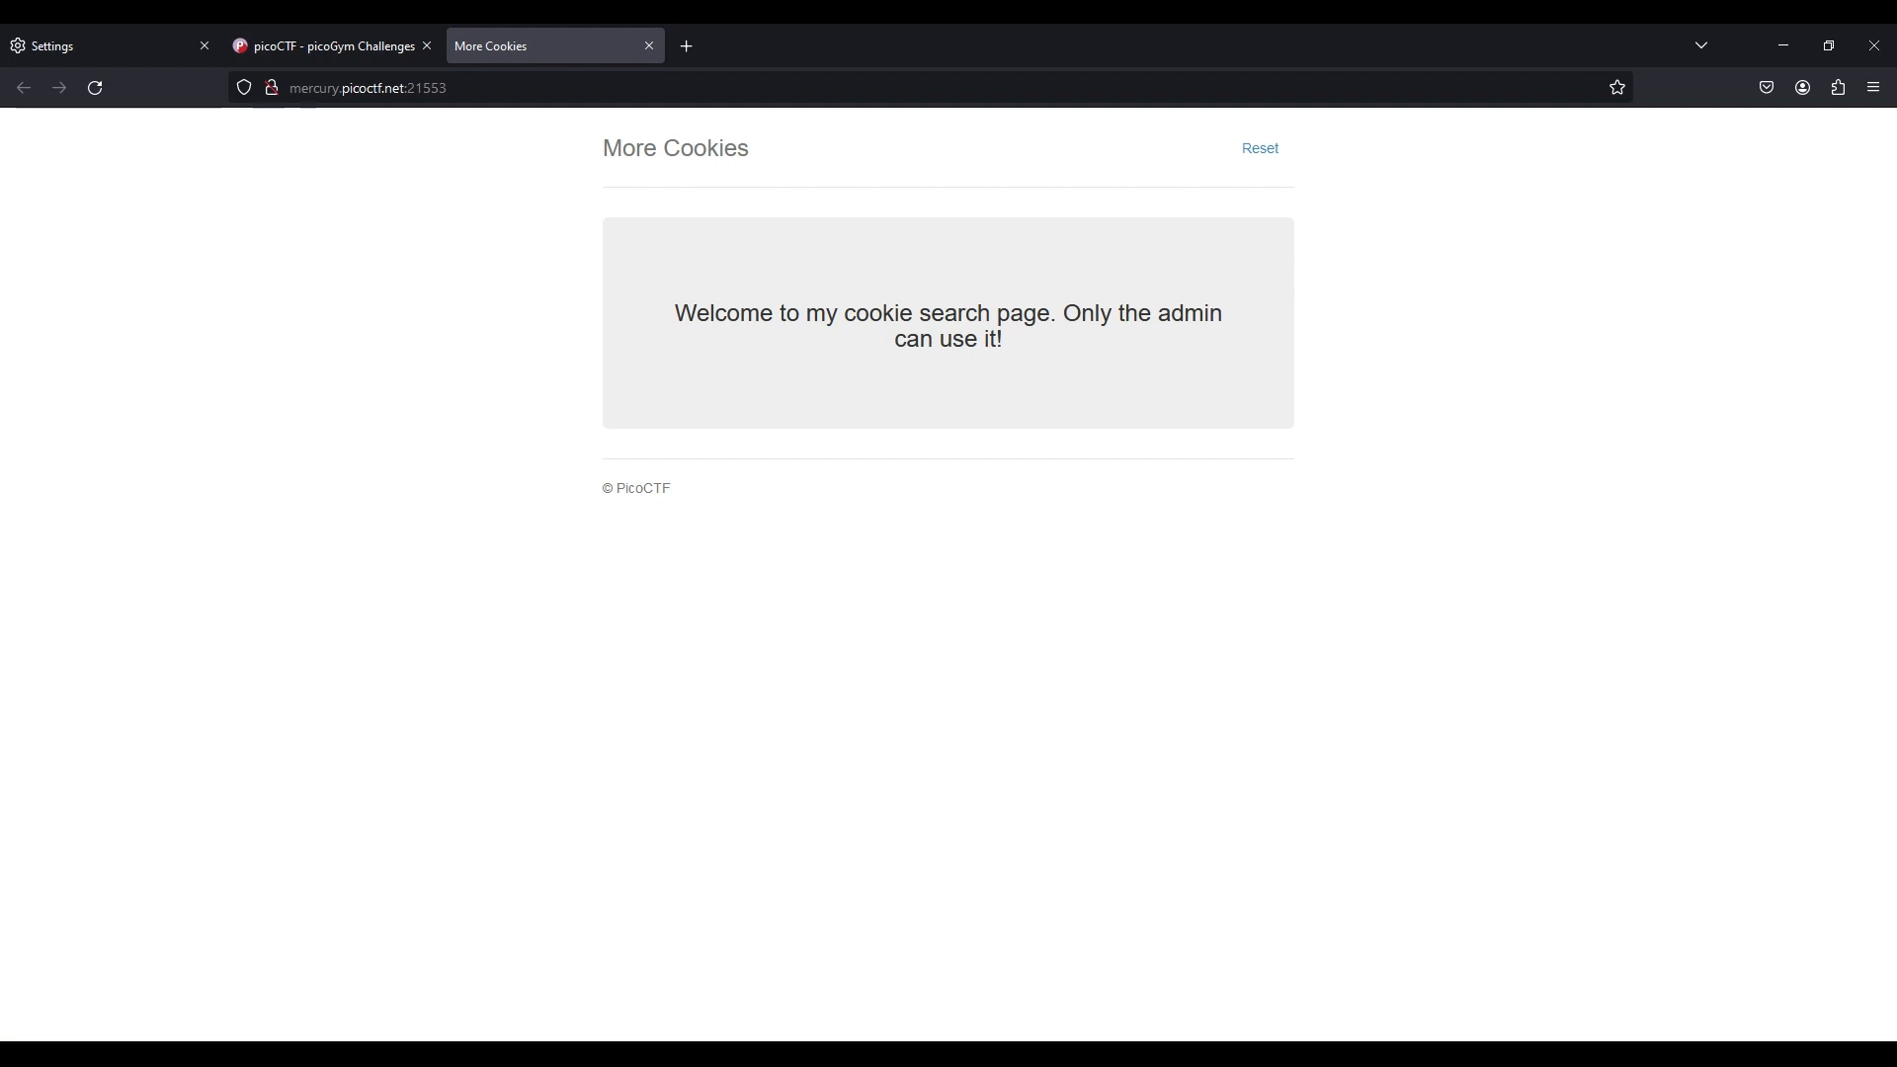
Open the browser's developer tools on the More Cookies page
{"action": "key", "text": "F12"}
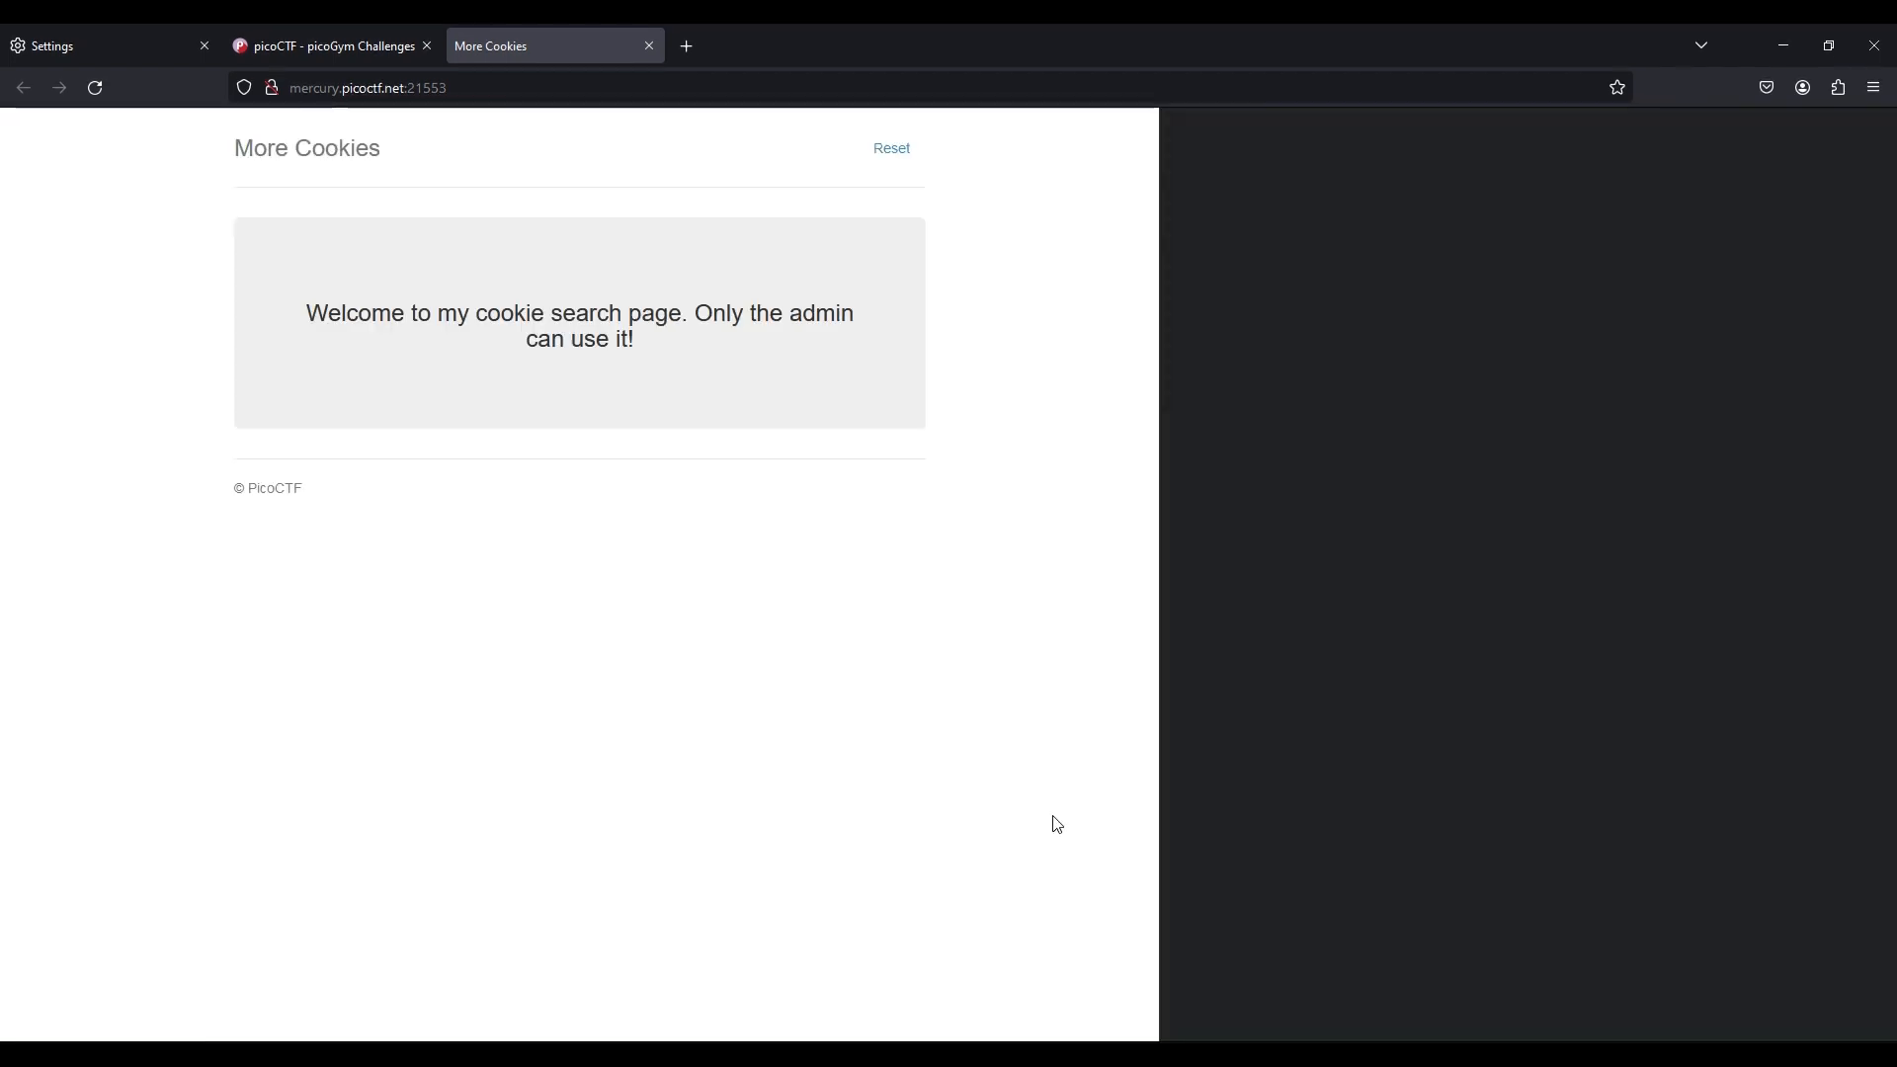